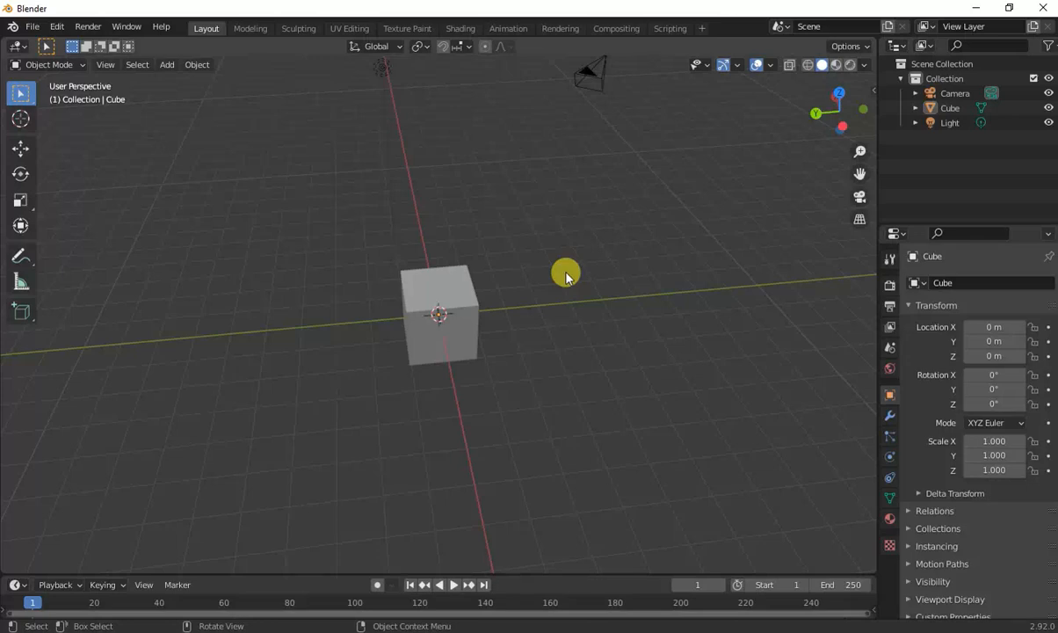
Step: Scale the default cube down uniformly to about 0.5
left_click(466, 308)
mouse_move(491, 420)
middle_mouse_down()
mouse_move(529, 347)
mouse_move(536, 378)
mouse_move(589, 387)
mouse_move(551, 409)
mouse_move(503, 397)
mouse_move(488, 407)
middle_mouse_up()
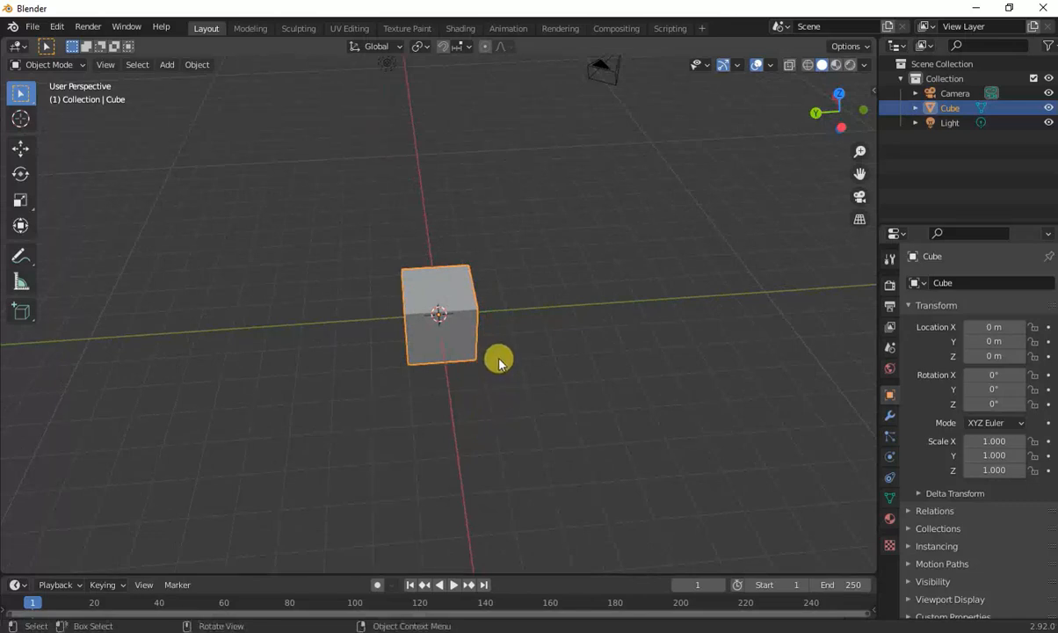
middle_click_drag(499, 359, 507, 343)
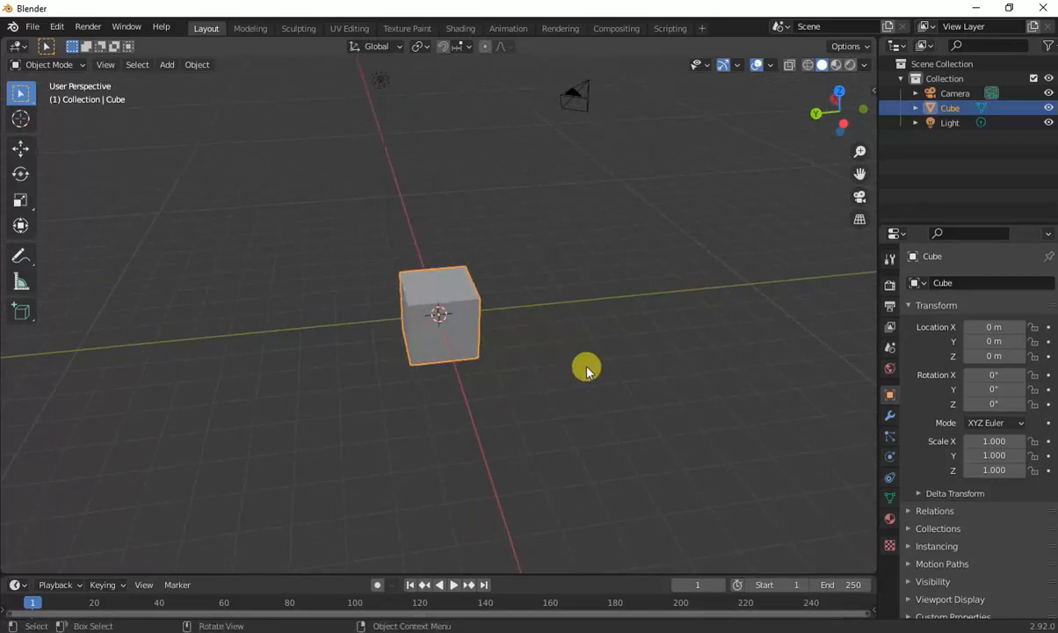
key("s")
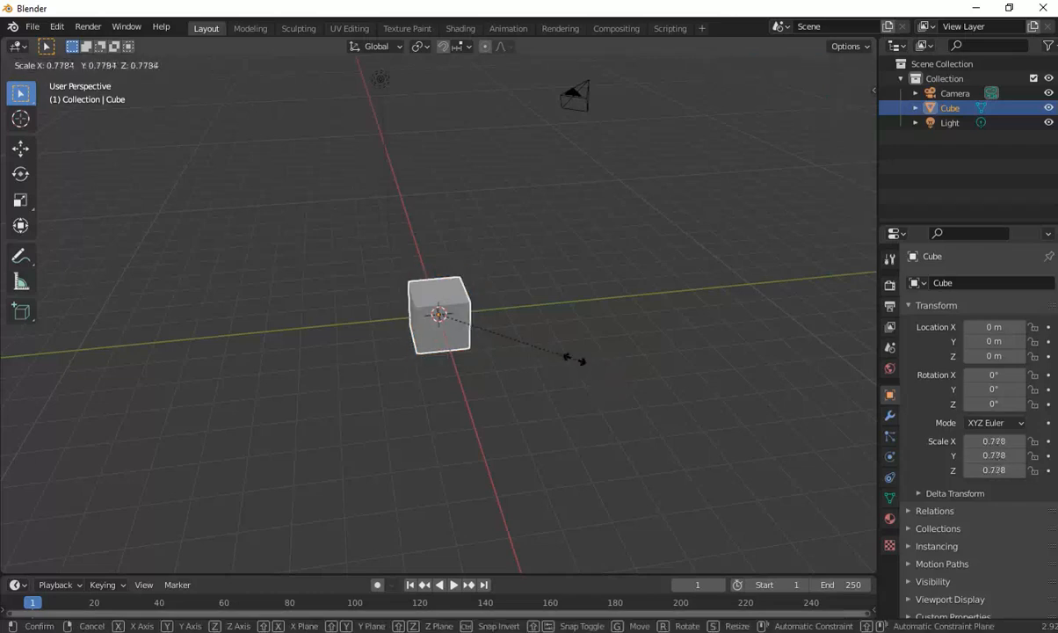
left_click(572, 358)
key("KP_1")
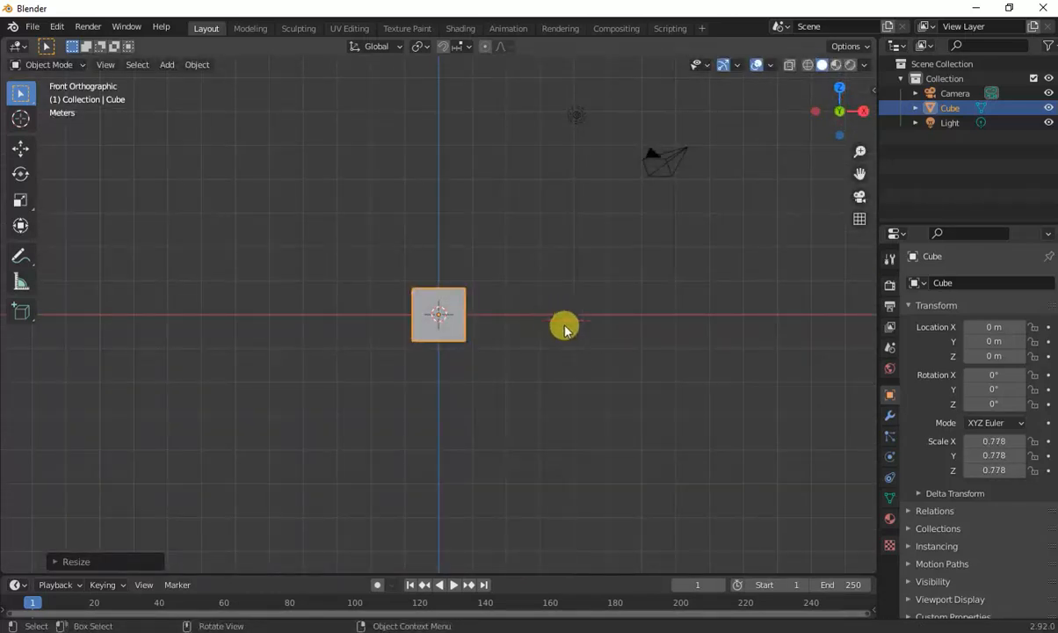
key("s")
left_click(530, 321)
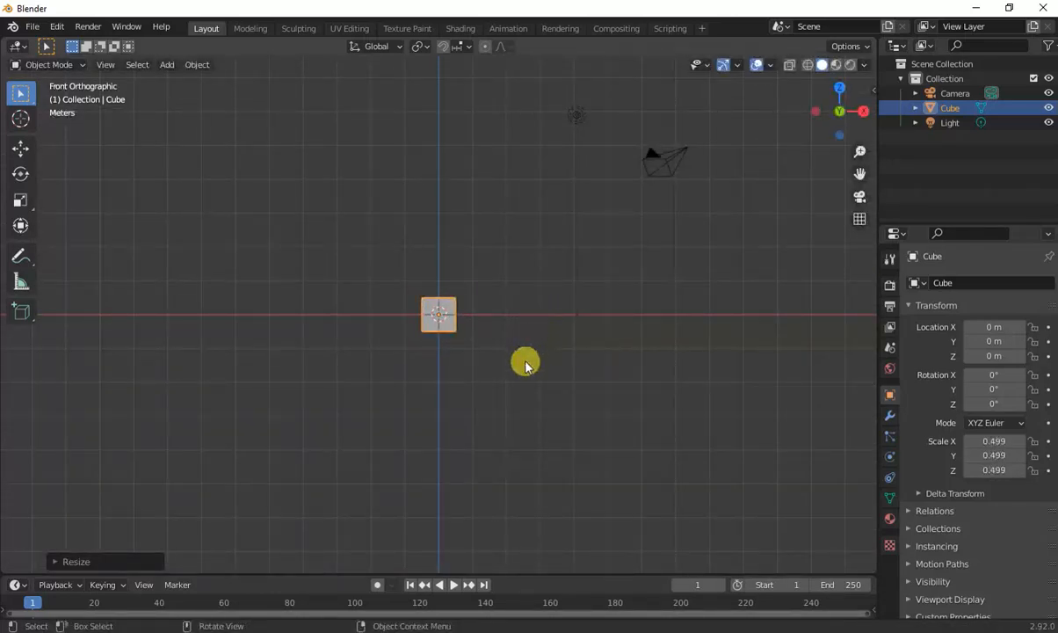
Step: Move the cube up about 0.48 m along Z so it sits on the ground, and apply all its transforms
key("g")
key("z")
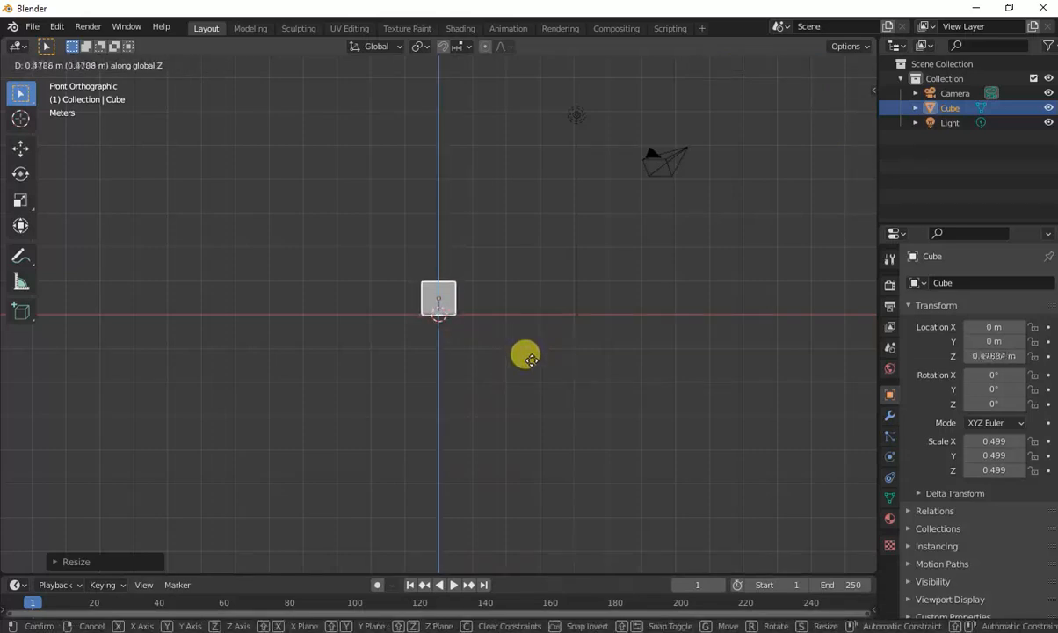
left_click(528, 357)
key("ctrl+a")
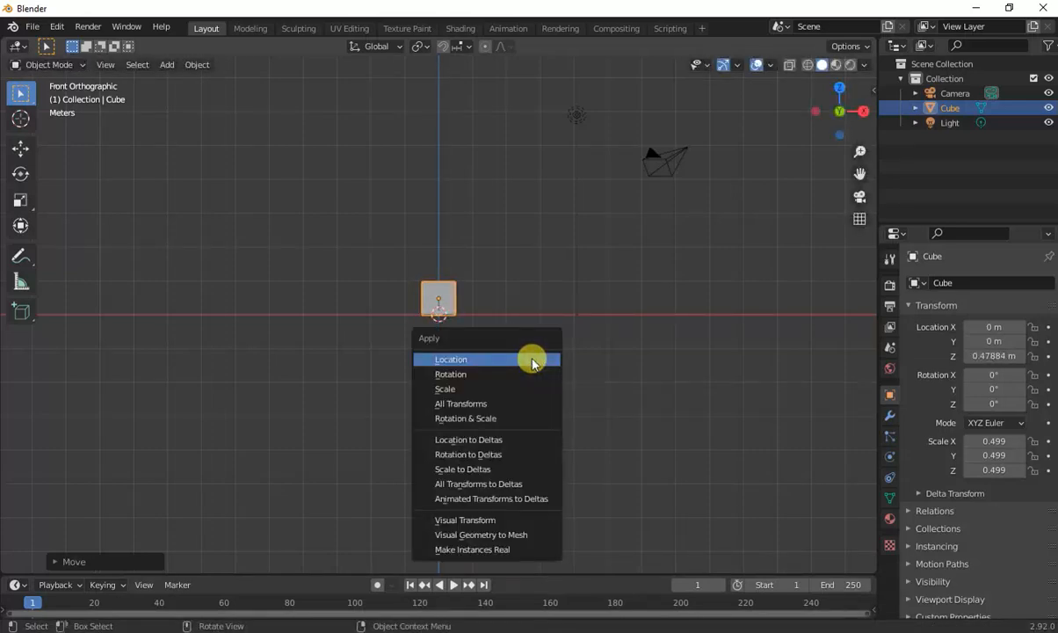
left_click(475, 403)
Step: In Edit Mode, duplicate the cube's mesh and move the copy up along Z so it rests on top of the original
middle_click_drag(567, 378, 510, 354)
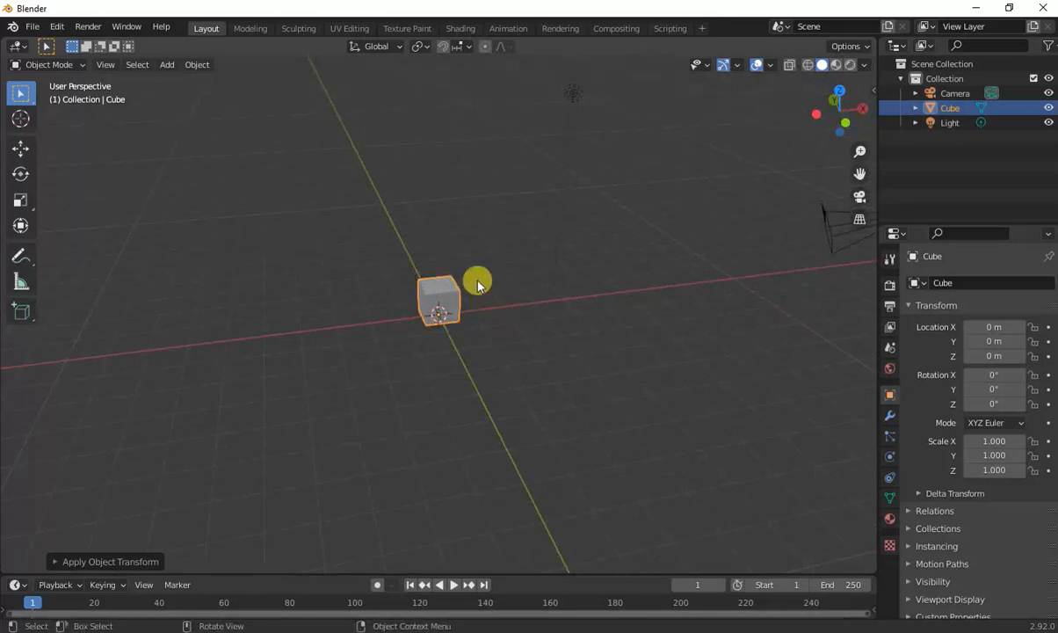
key("Tab")
key("shift+grave")
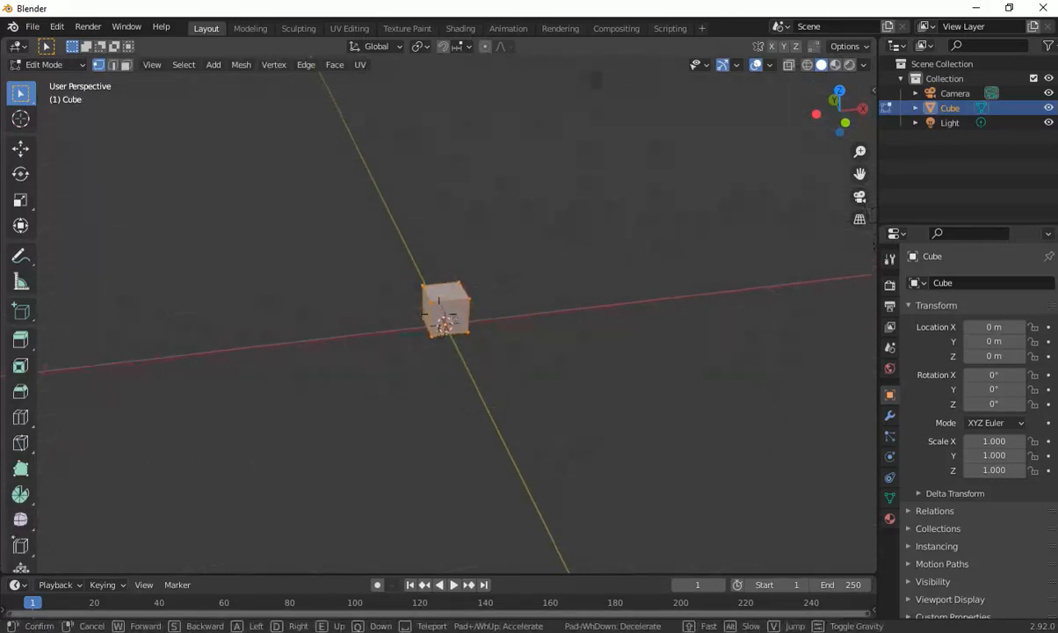
key("w")
left_click(462, 316)
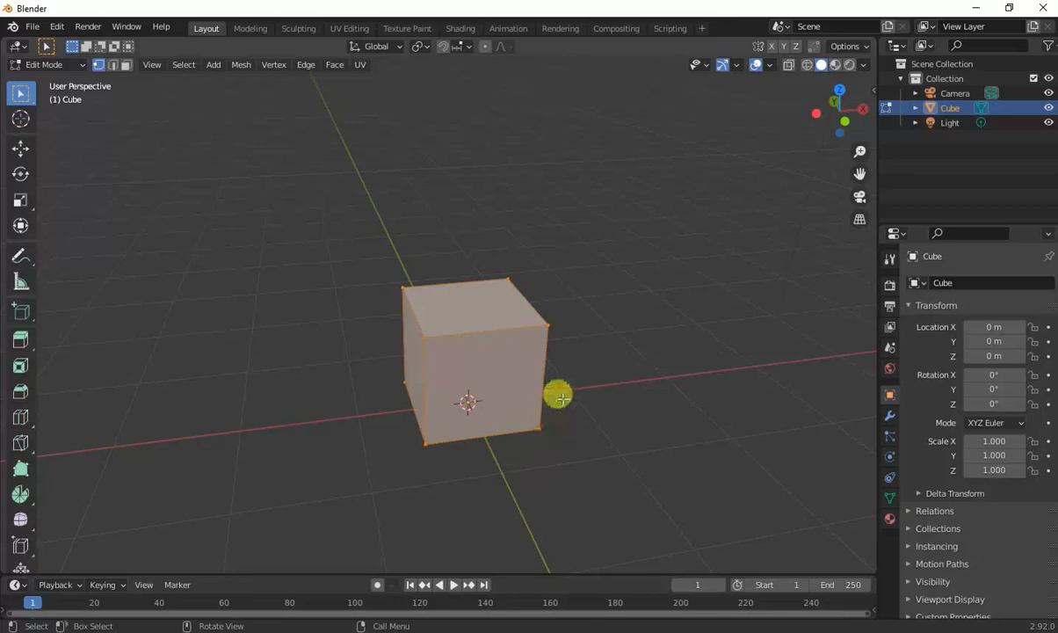
key("shift+d")
right_click(580, 271)
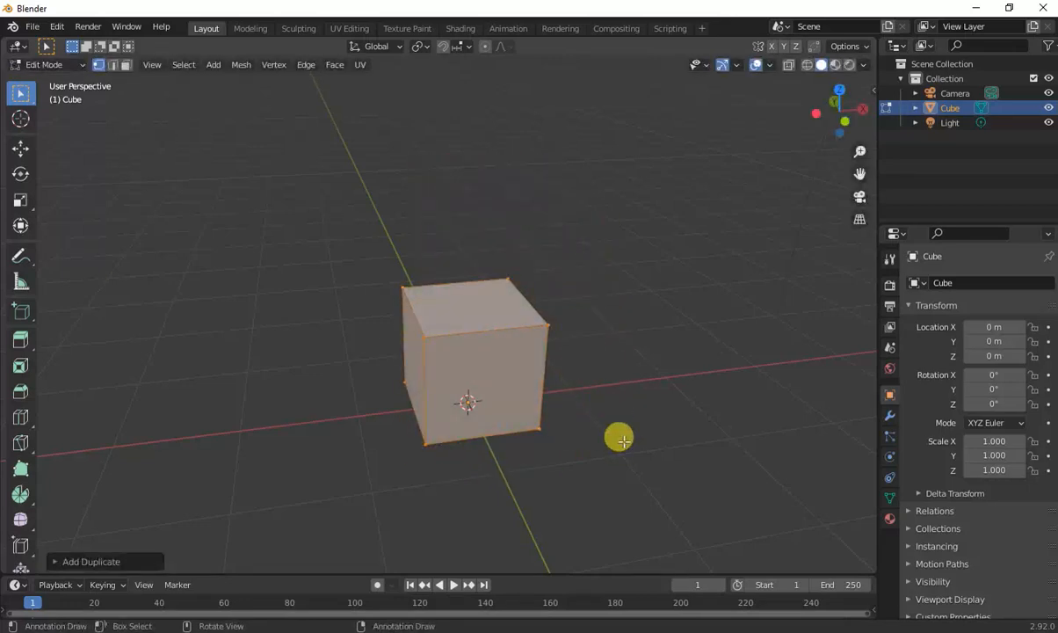
key("g")
key("z")
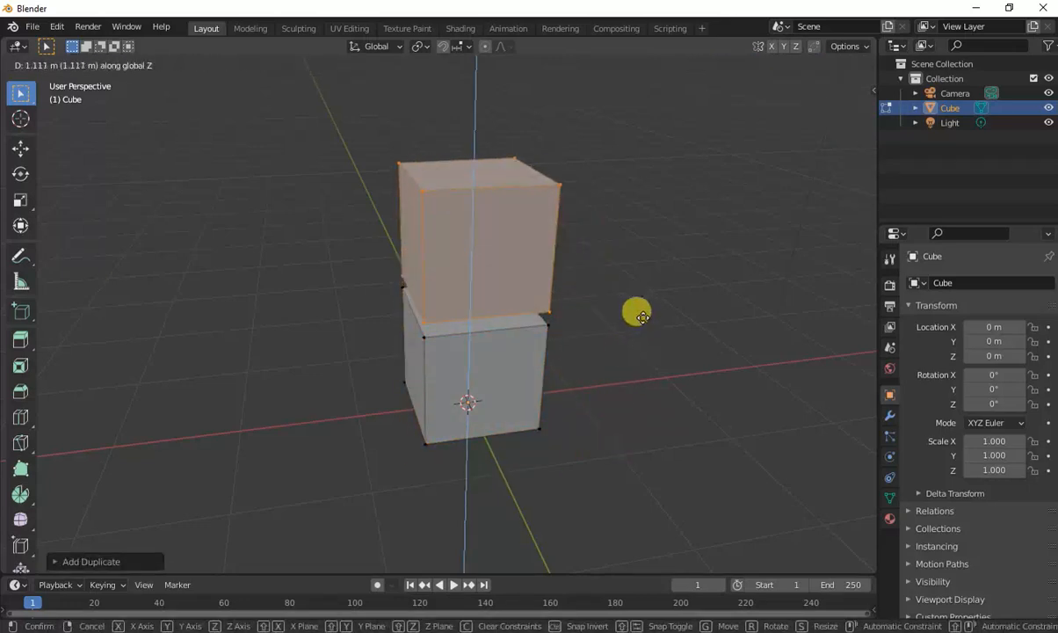
left_click(645, 328)
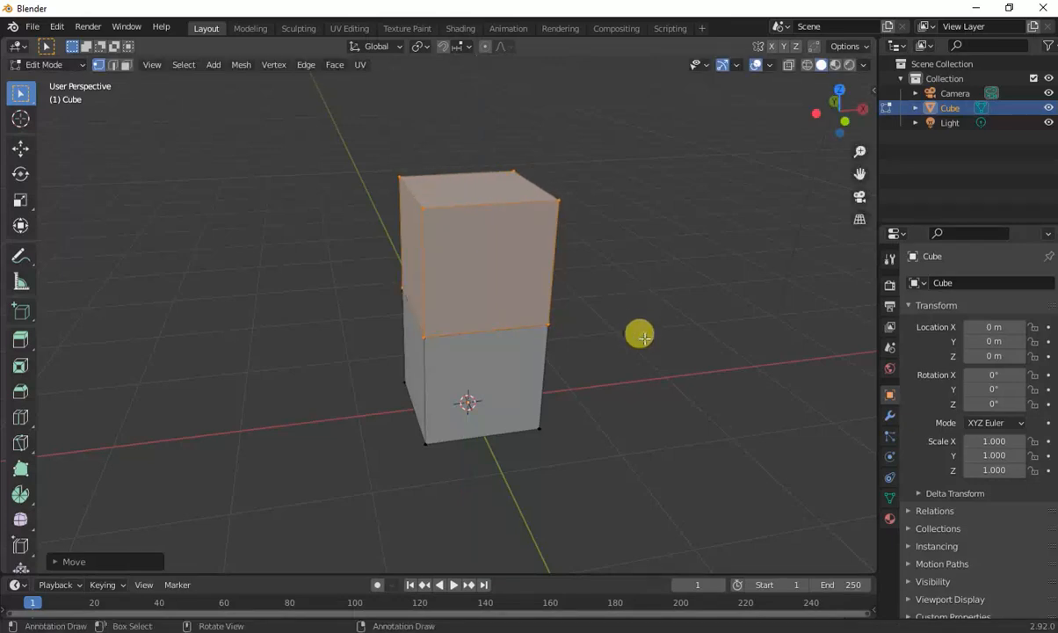
Step: Rotate the upper cube about the Z axis so it sits twisted relative to the lower one
key("r")
key("z")
left_click(552, 400)
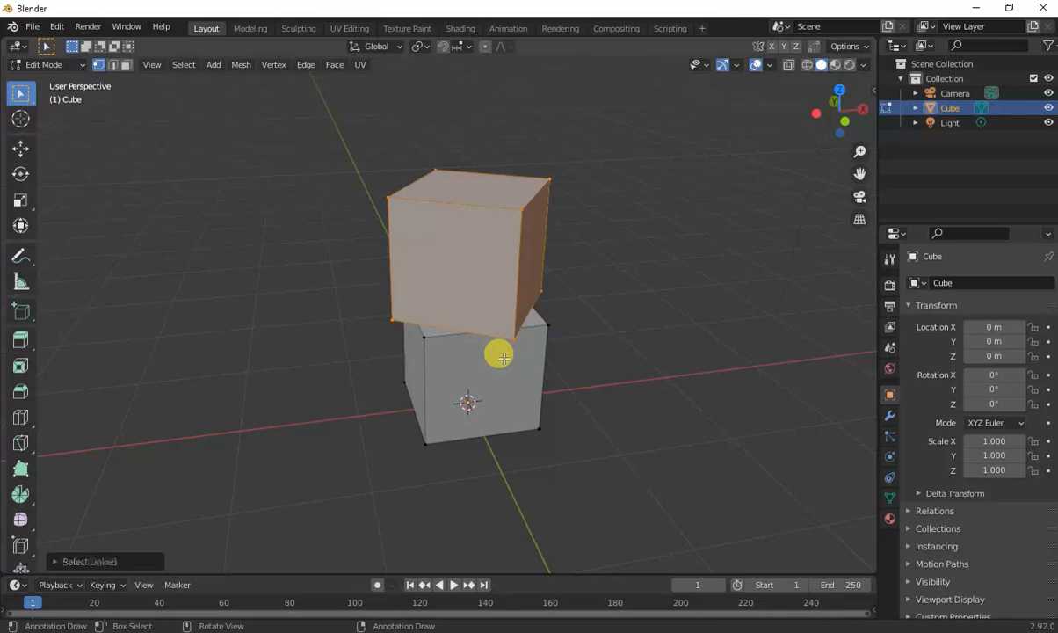
Step: Duplicate both stacked cubes together about 2.02 m up along Z to make a four-cube tower, and return to Object Mode
key("l")
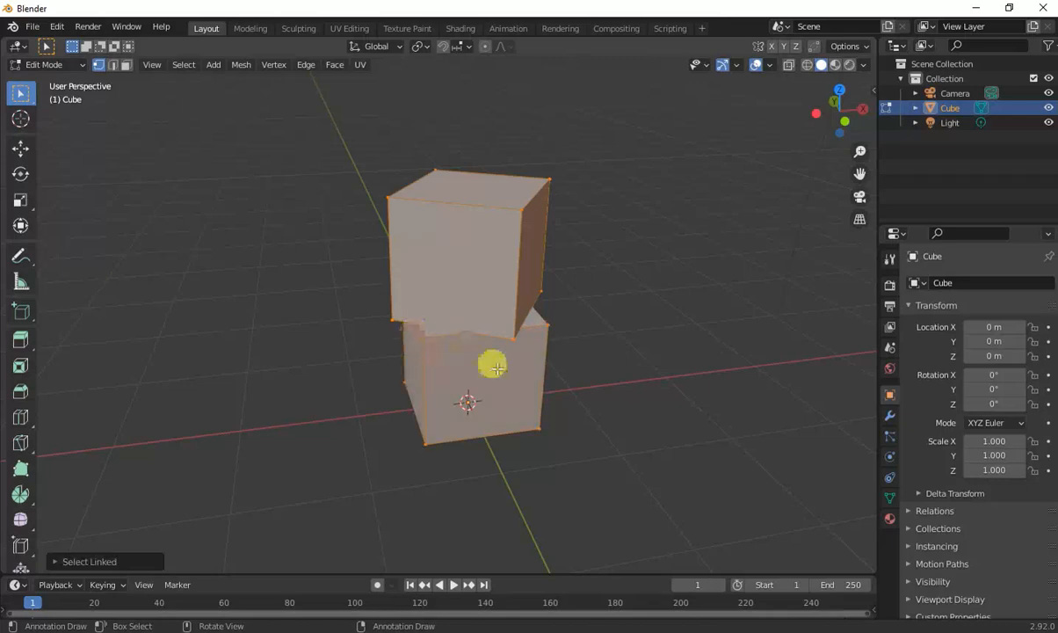
scroll(615, 387, "down", 3)
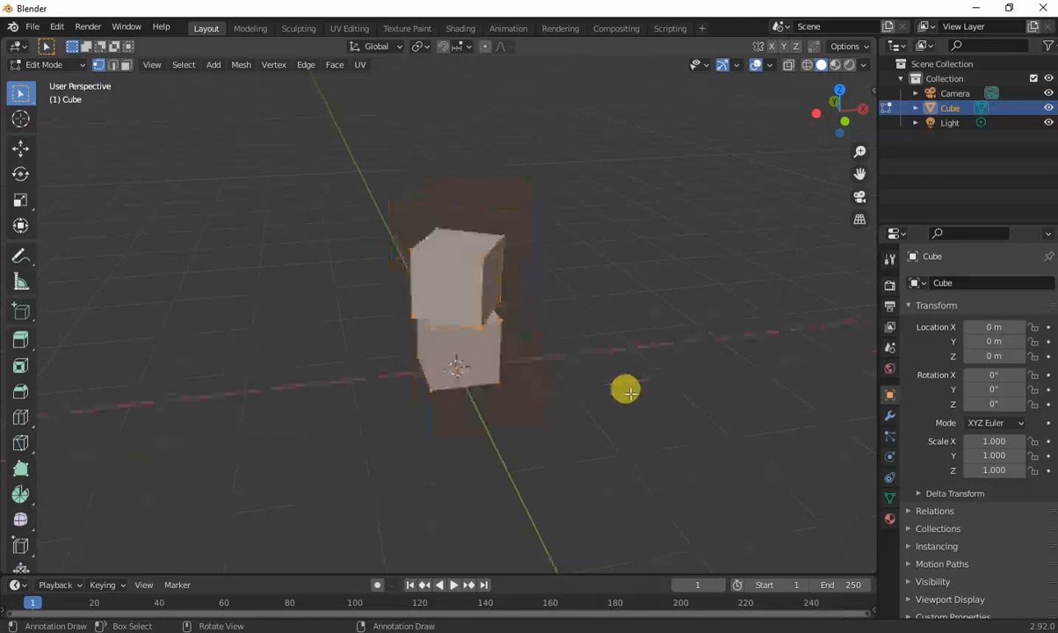
key("g")
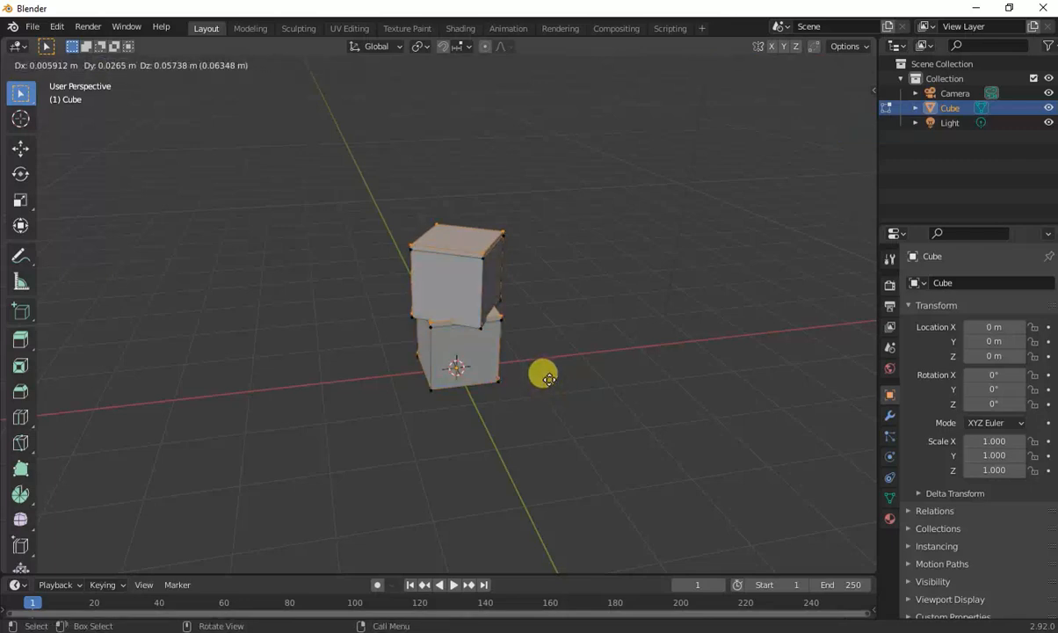
key("shift+d")
key("z")
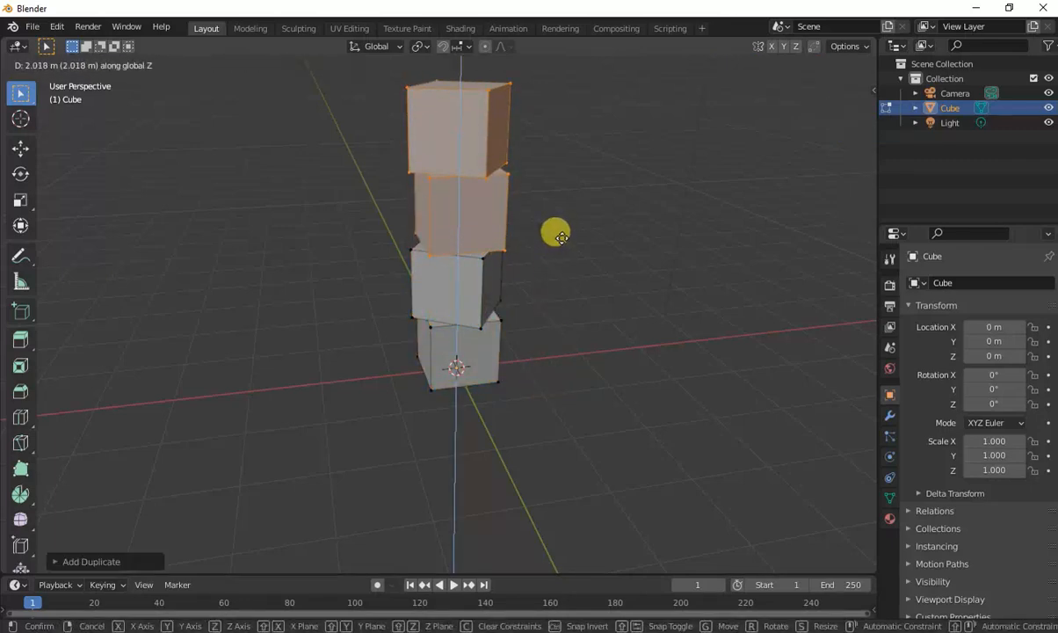
left_click(560, 237)
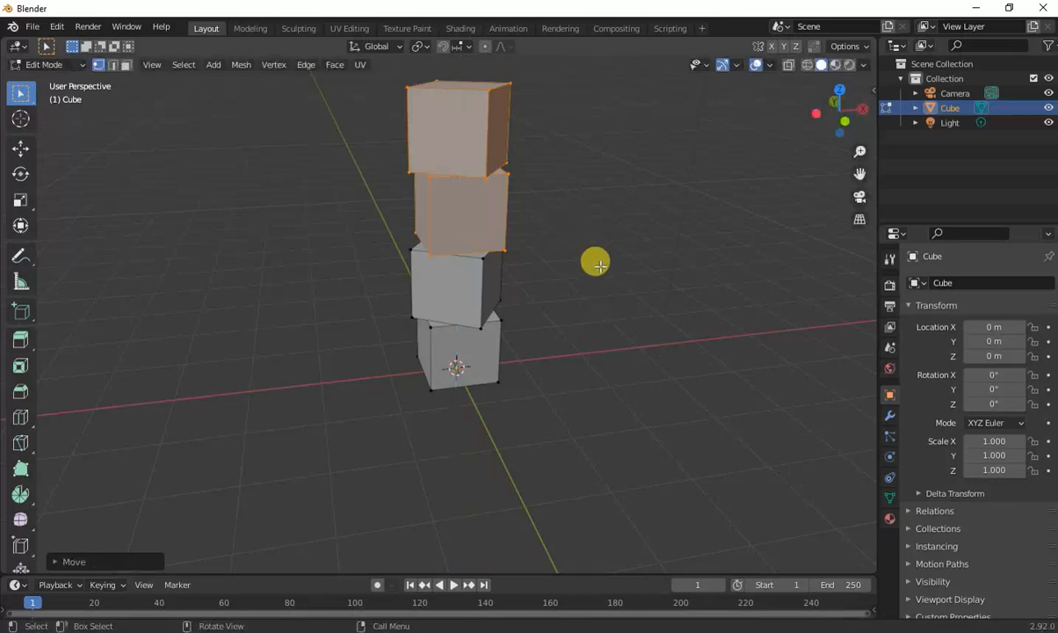
key("Tab")
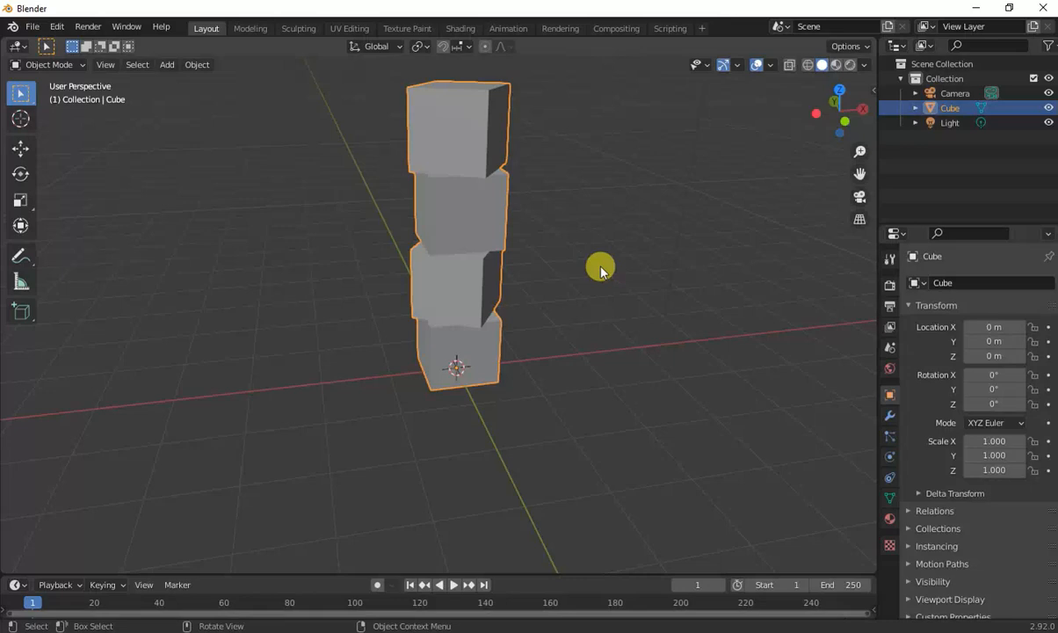
Step: Add a single-bone armature at the base of the cube tower
key("shift+a")
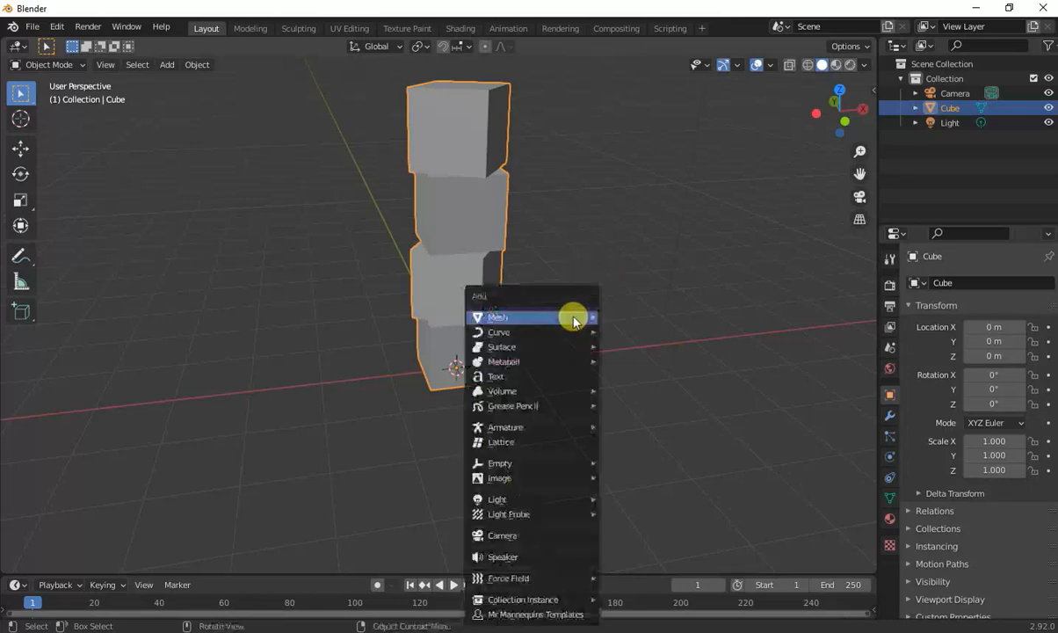
mouse_move(575, 317)
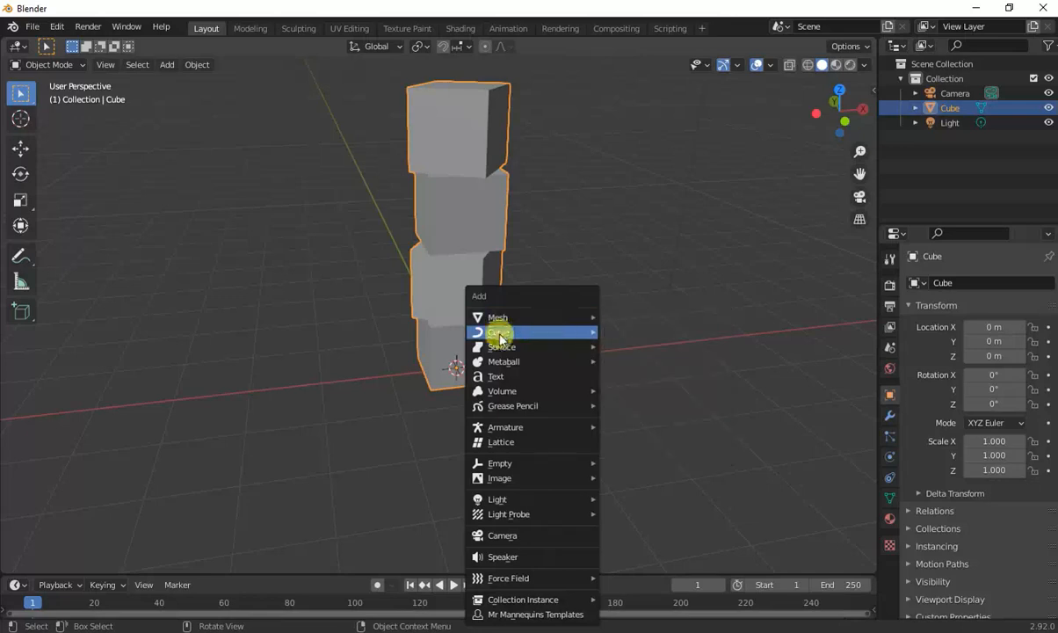
mouse_move(525, 428)
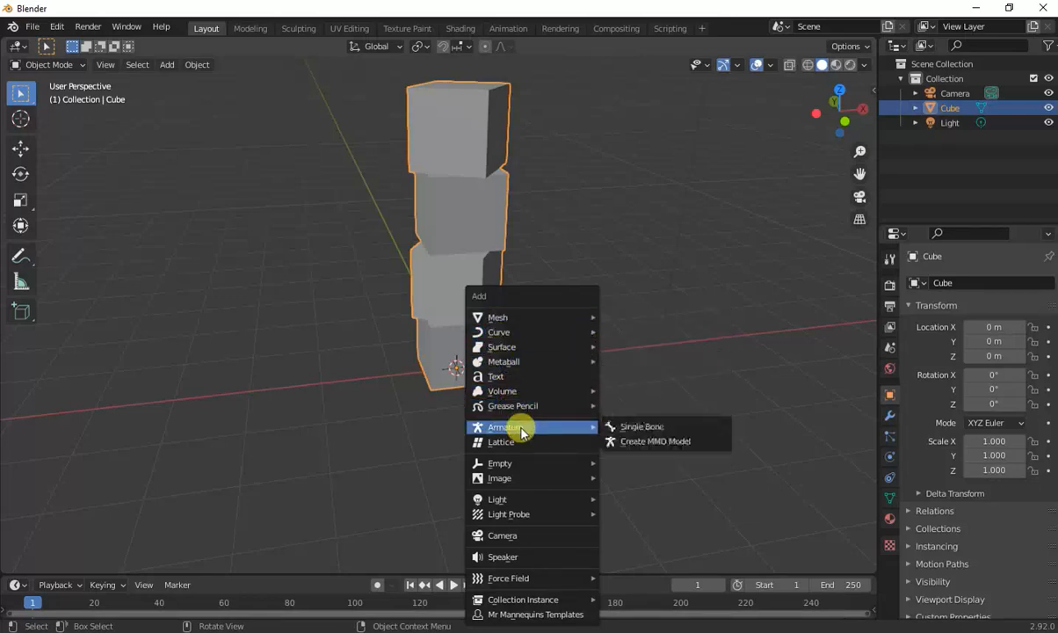
left_click(652, 429)
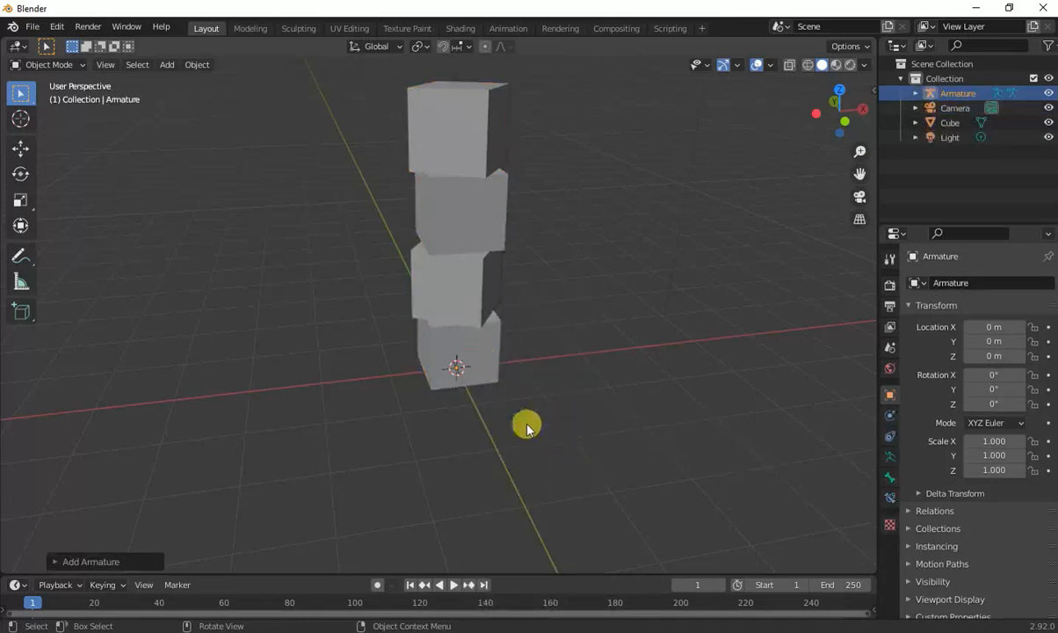
Step: Enable the In Front viewport display option for the armature so its bone draws over the cubes
middle_click_drag(525, 425, 785, 426)
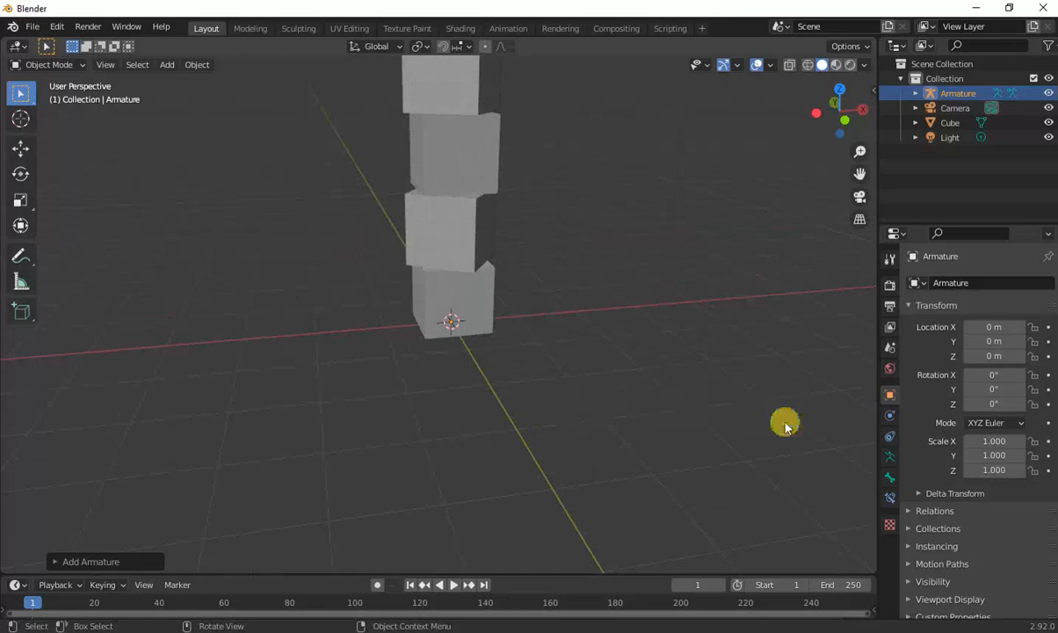
left_click(938, 528)
left_click(934, 511)
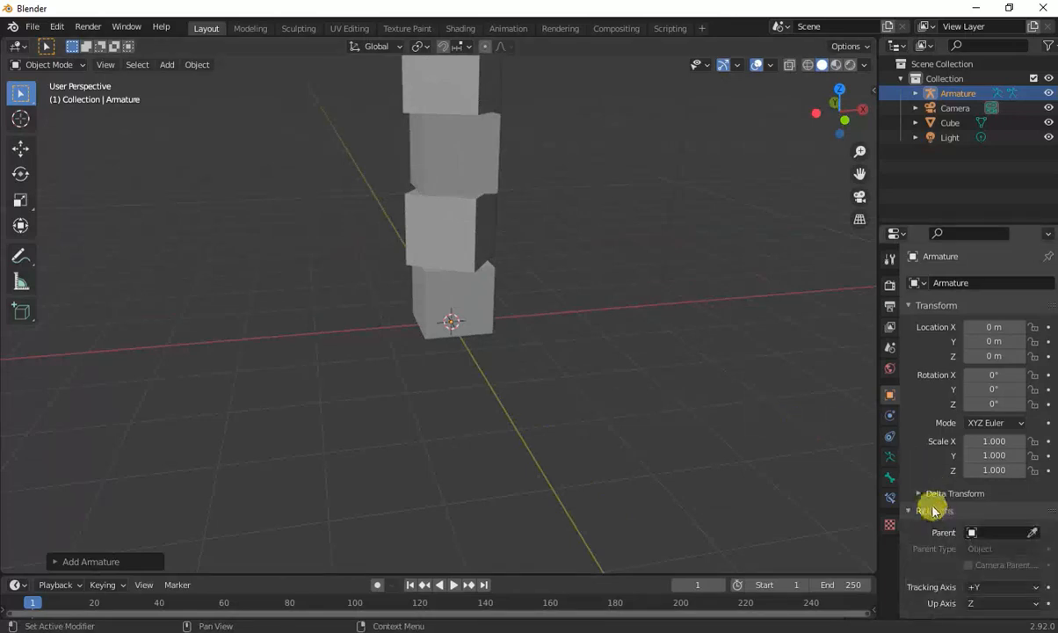
left_click(891, 472)
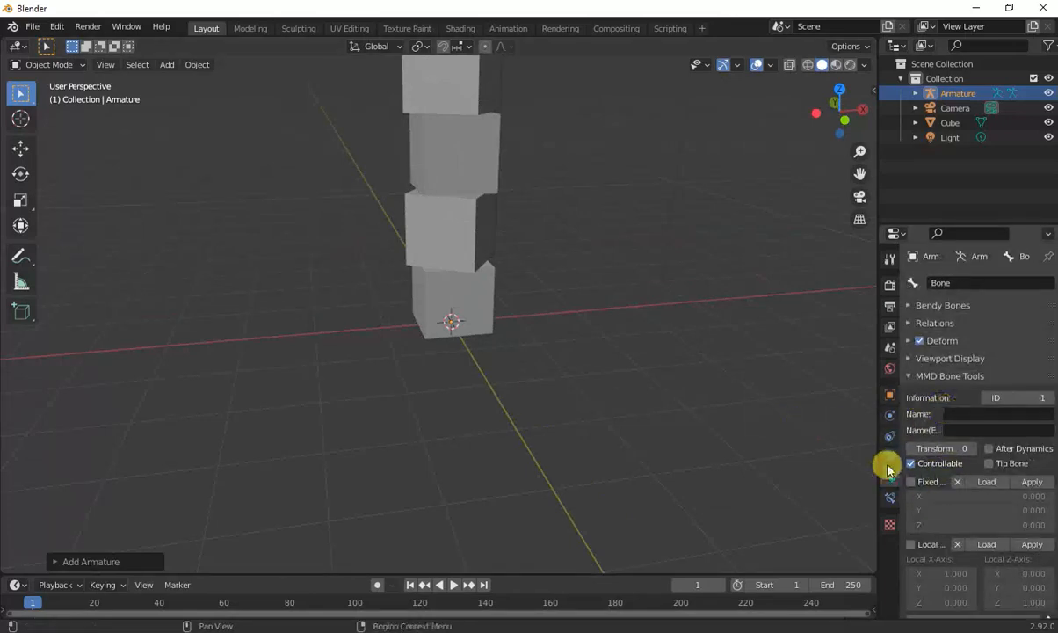
left_click(889, 457)
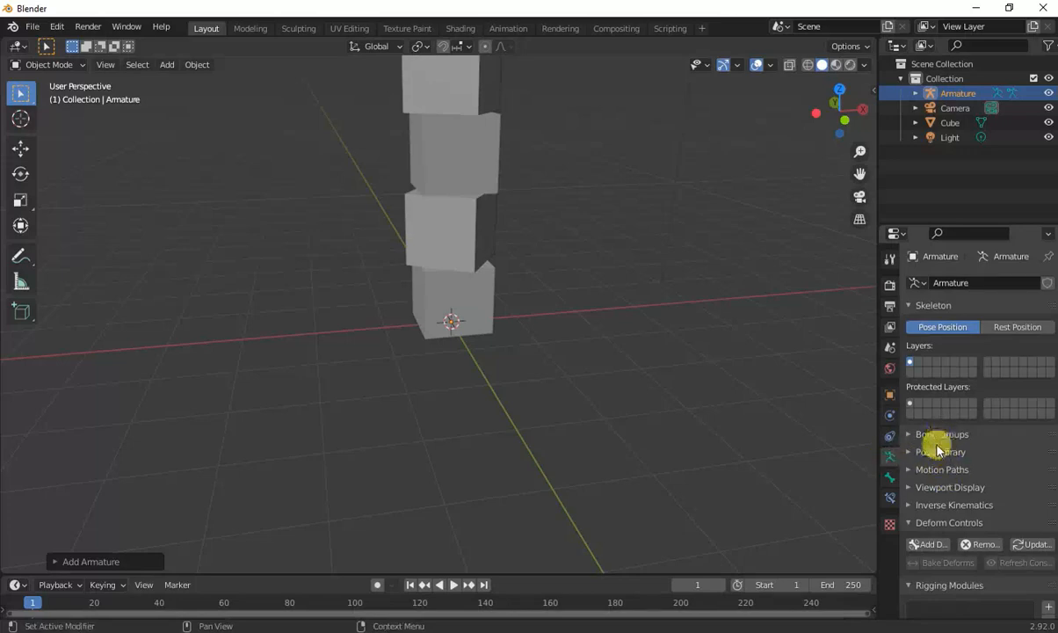
left_click(934, 437)
left_click(934, 437)
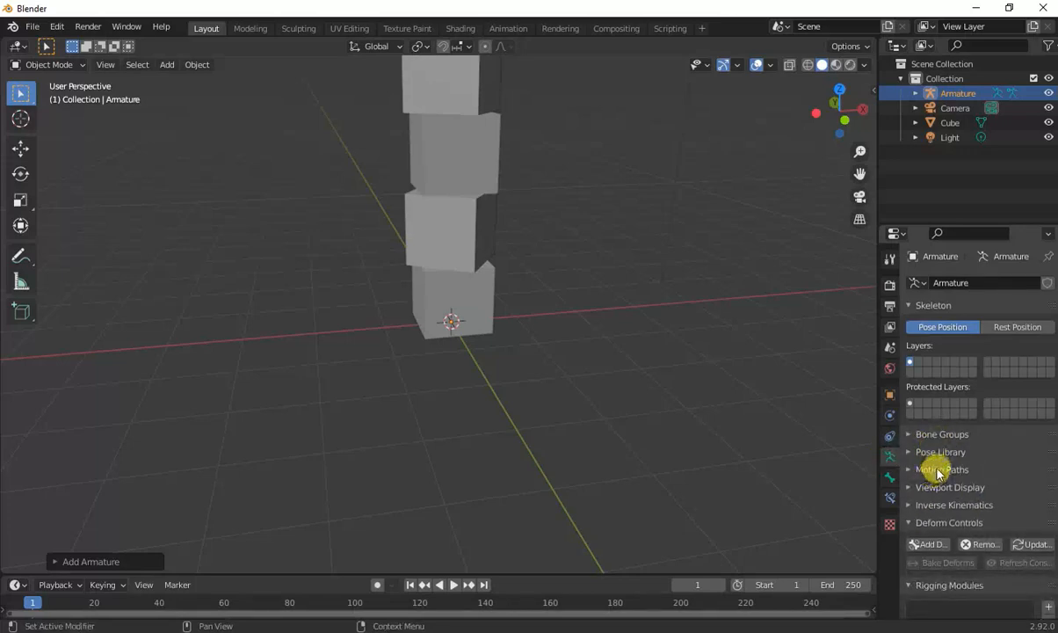
left_click(947, 488)
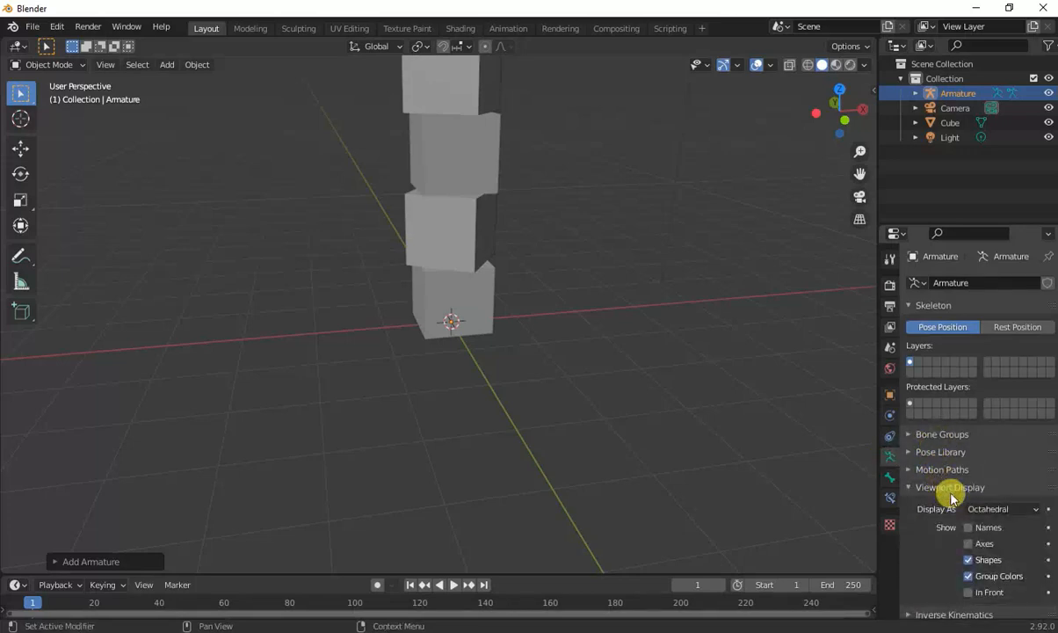
left_click(1000, 593)
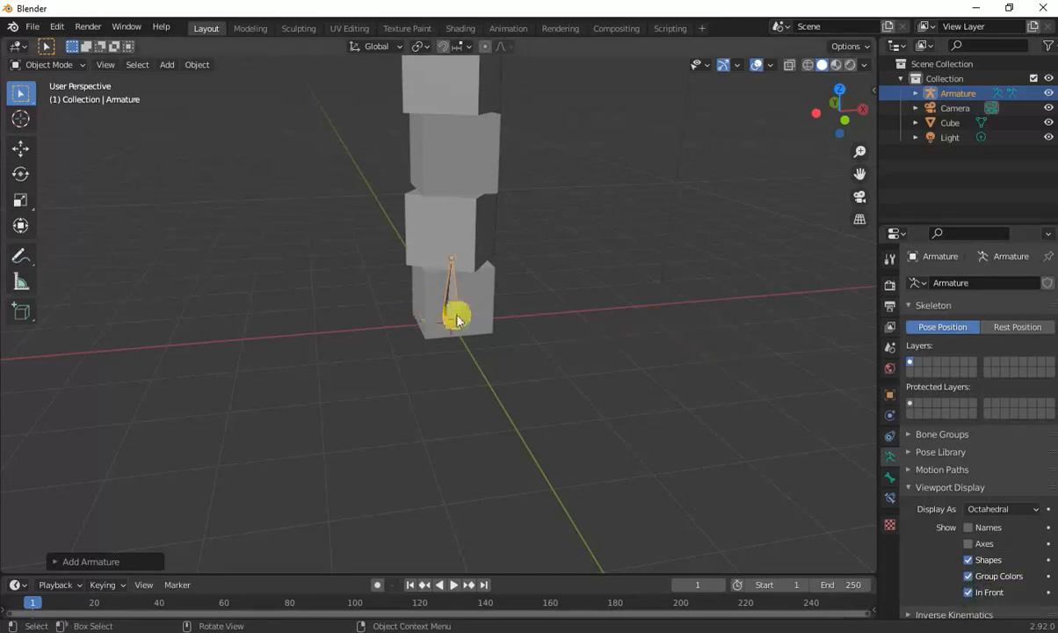
Step: Enter Edit Mode on the armature and extrude a second bone straight up along Z from the base bone's tip
mouse_move(516, 305)
middle_mouse_down()
mouse_move(539, 305)
mouse_move(530, 316)
middle_mouse_up()
key("Tab")
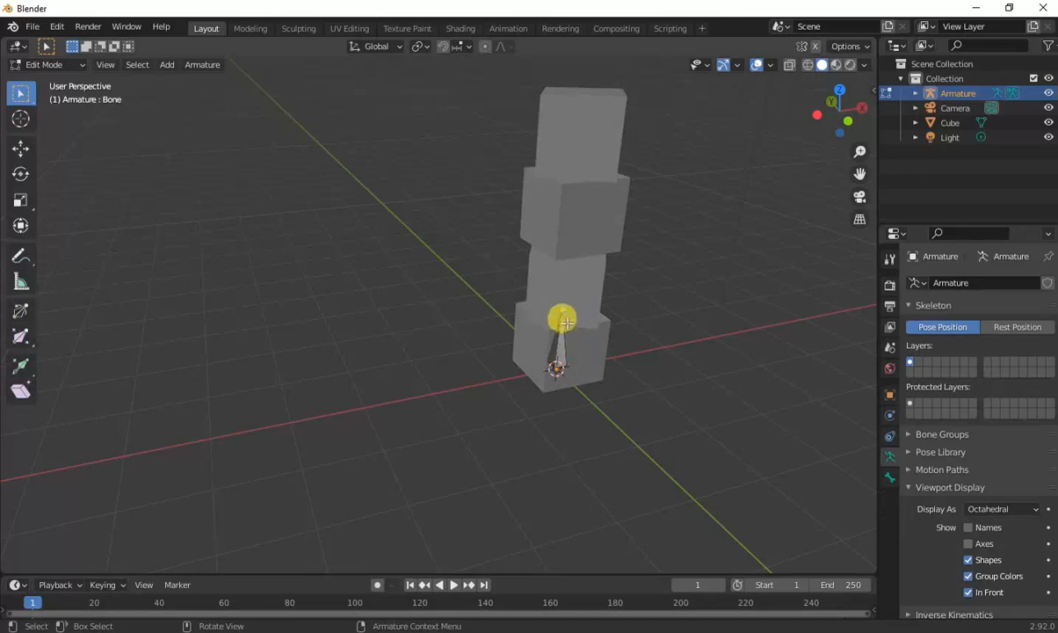
left_click(563, 310)
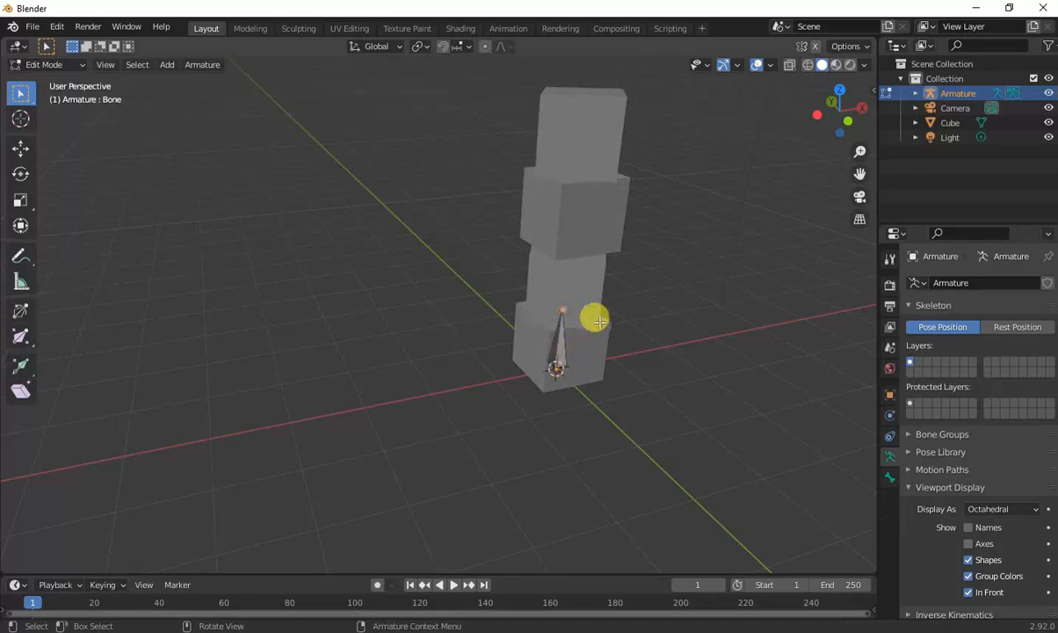
key("e")
key("z")
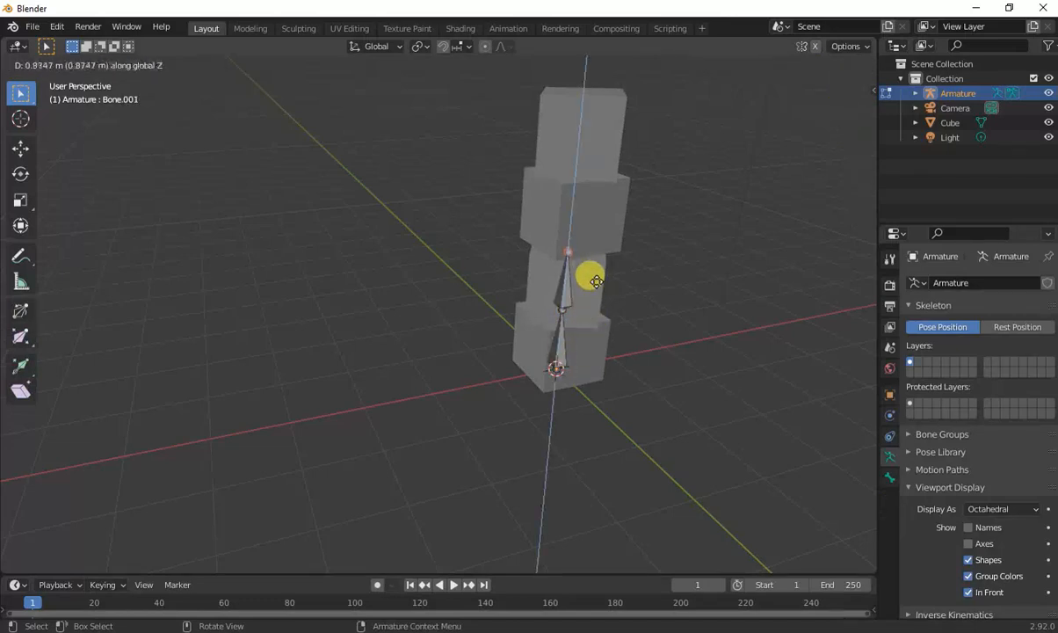
left_click(596, 281)
Step: Extrude two more bones up along Z to the top of the tower, making a four-bone chain, and return to Object Mode
key("e")
key("z")
left_click(604, 213)
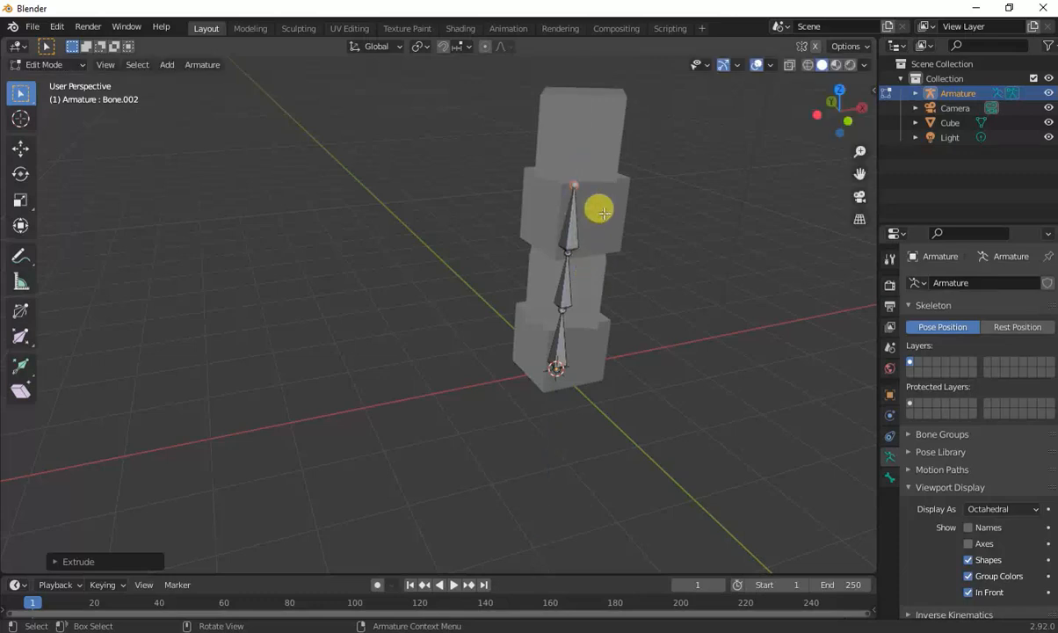
key("e")
key("z")
left_click(602, 129)
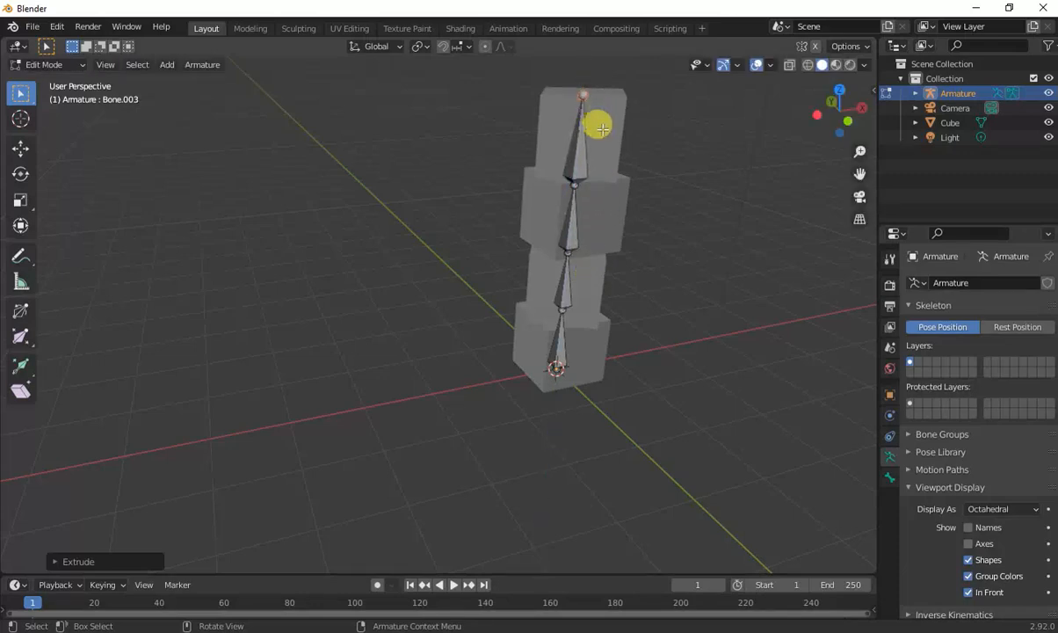
mouse_move(592, 279)
middle_mouse_down()
mouse_move(619, 282)
mouse_move(614, 300)
mouse_move(581, 286)
mouse_move(616, 279)
mouse_move(626, 288)
mouse_move(595, 278)
middle_mouse_up()
key("Tab")
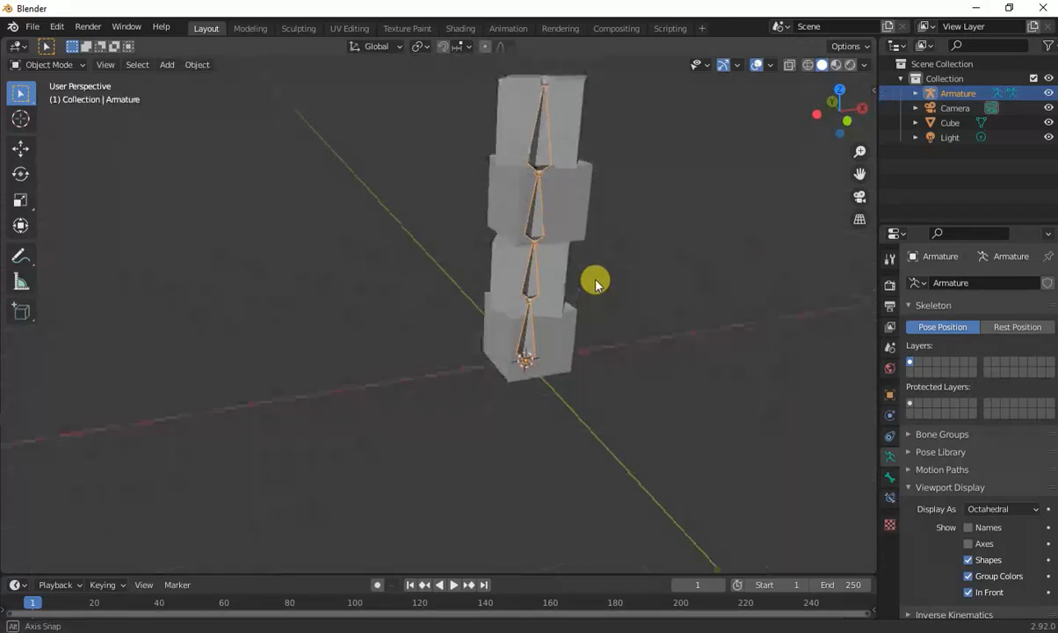
Step: Parent the cube tower mesh to the armature using Armature Deform With Automatic Weights
left_click(563, 343)
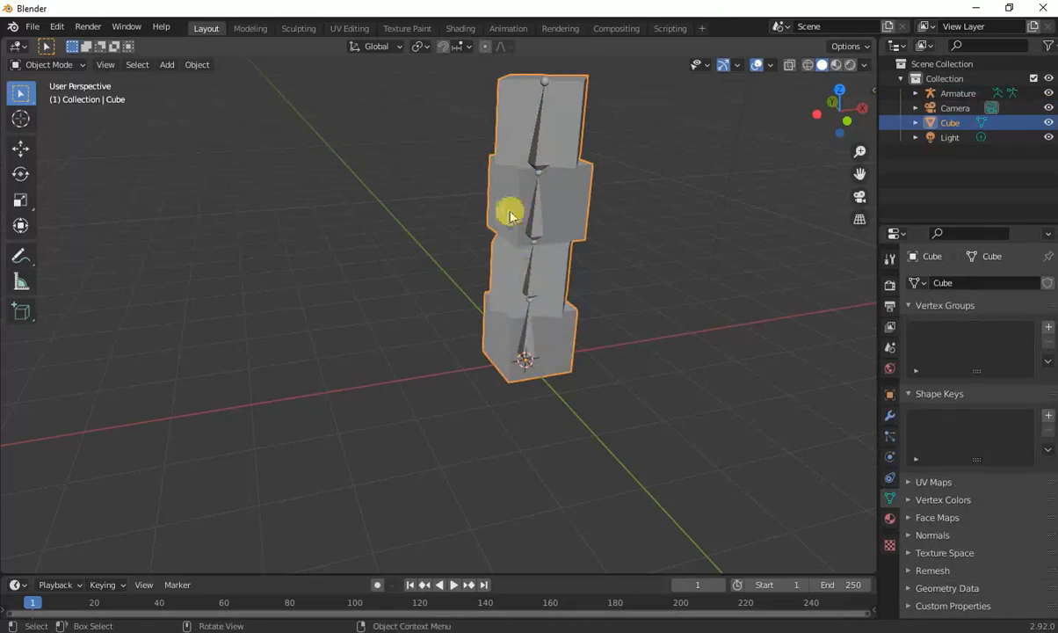
left_click(40, 66)
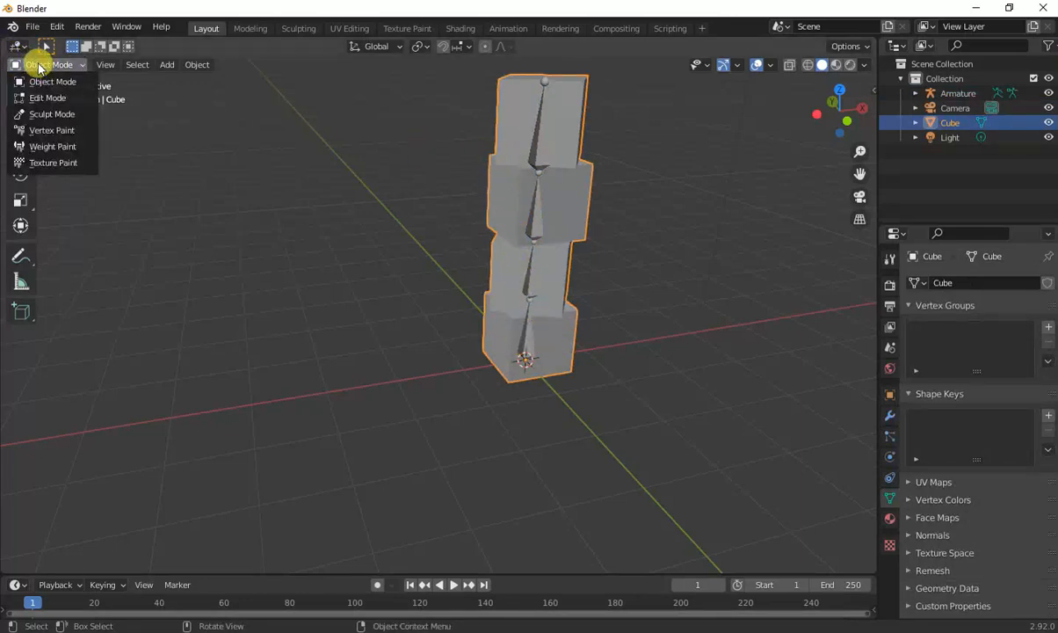
left_click(526, 335, "shift")
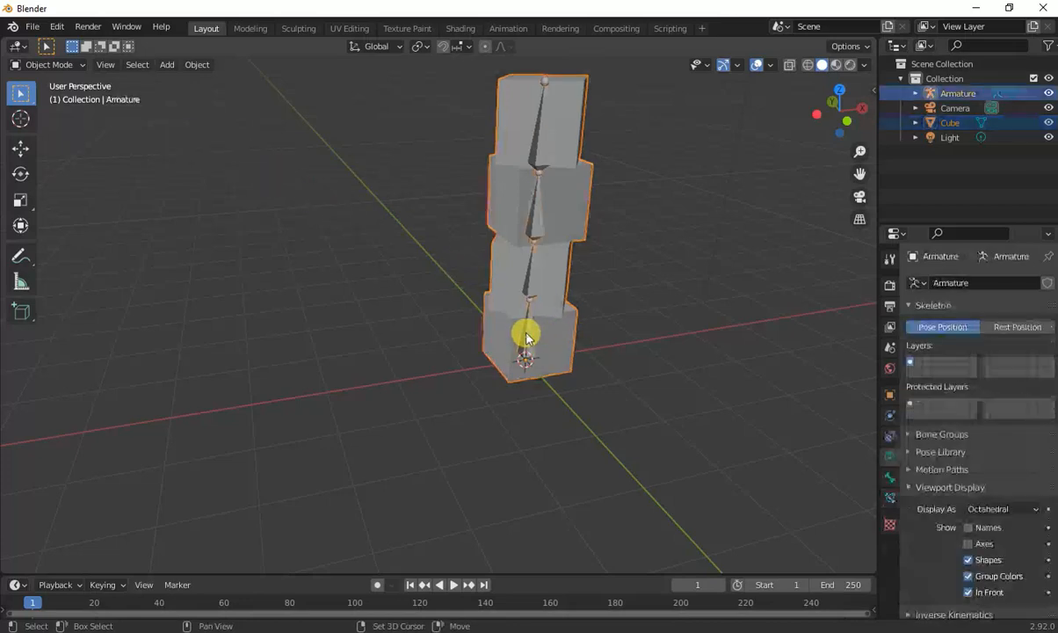
key("ctrl+p")
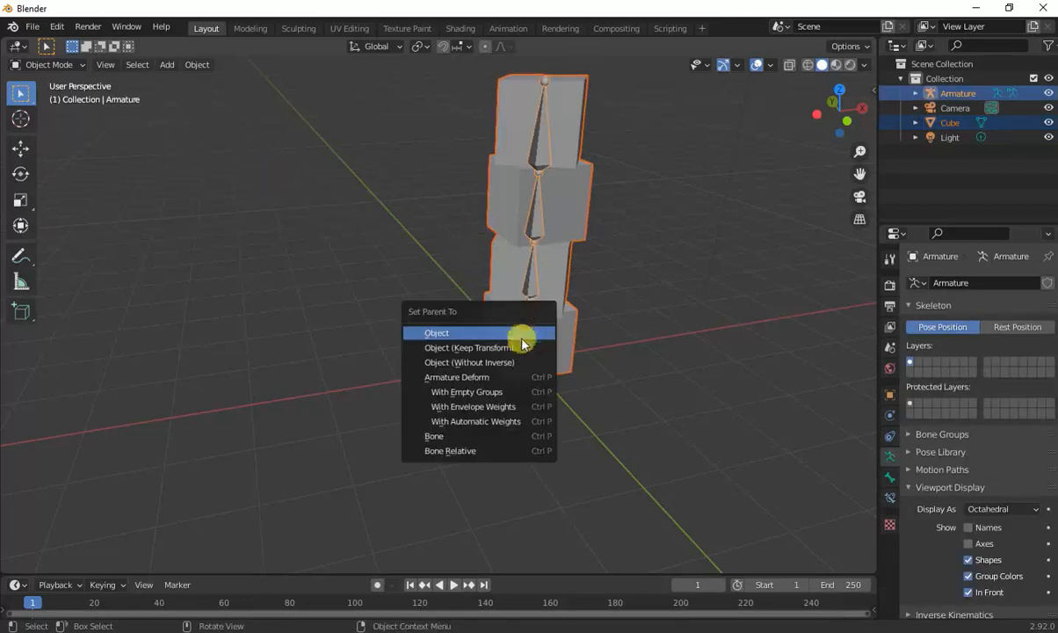
left_click(489, 422)
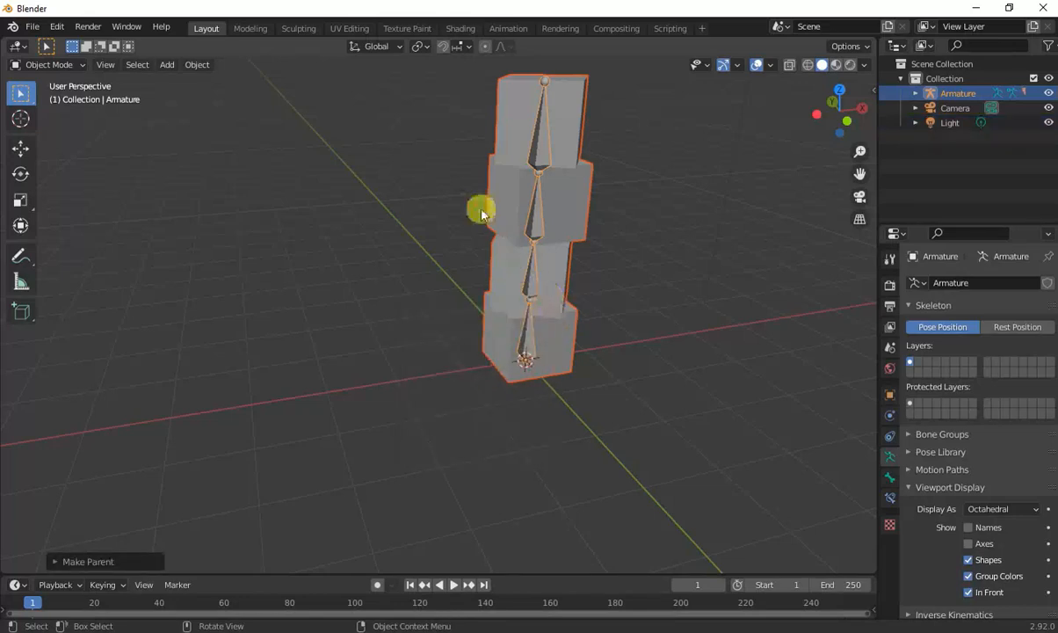
Step: Test the rig in Pose Mode by trial-rotating the three upper bones, cancelling each rotation, and return to Object Mode
left_click(442, 258)
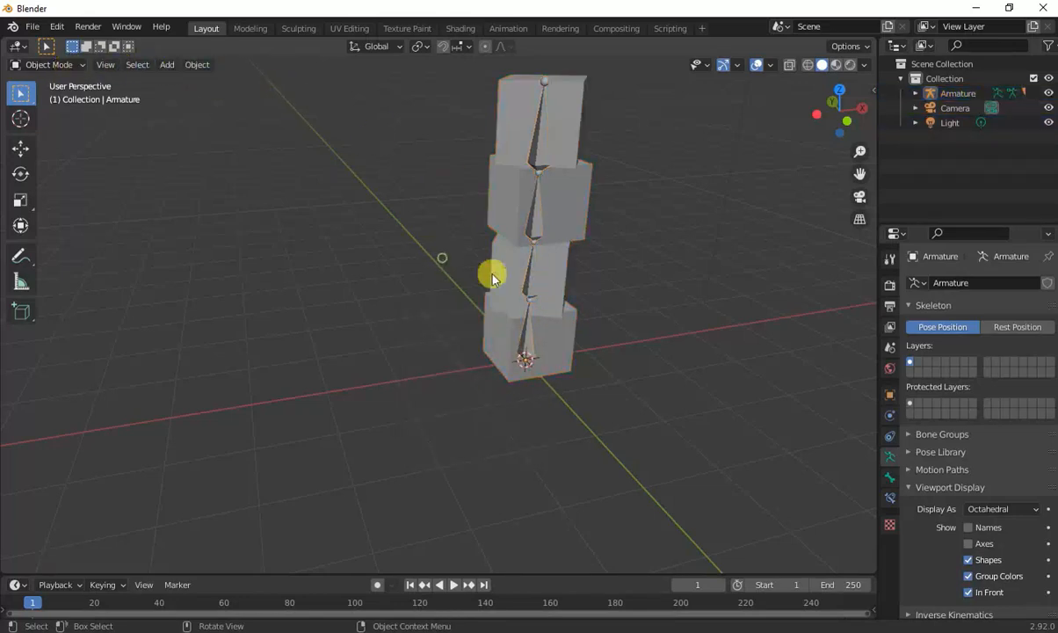
left_click(528, 348)
left_click(46, 64)
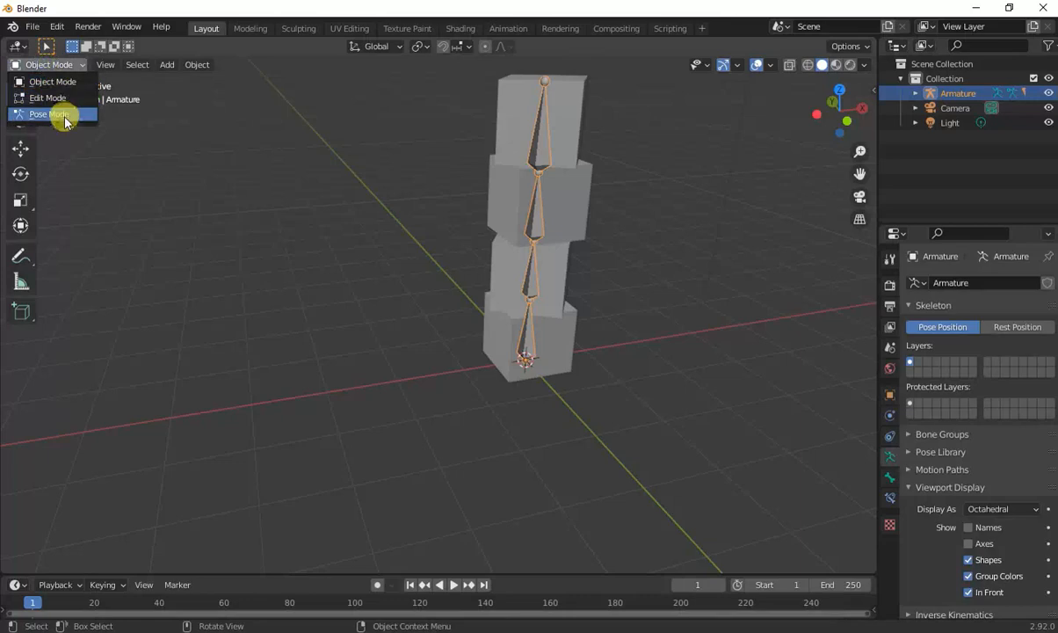
left_click(66, 116)
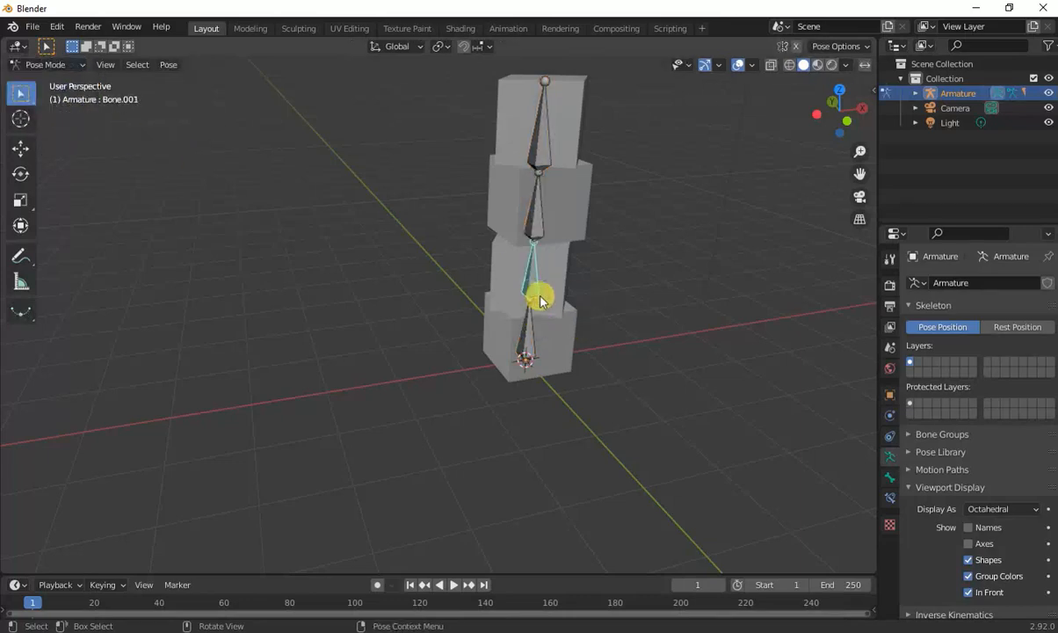
key("r")
key("Escape")
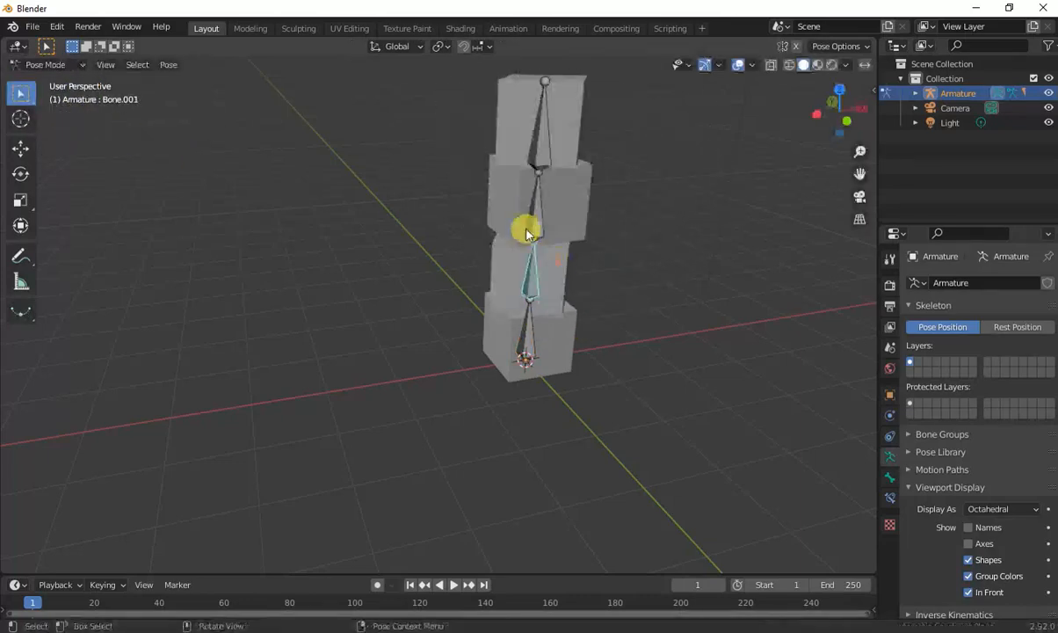
left_click(527, 224)
key("r")
key("Escape")
left_click(556, 118)
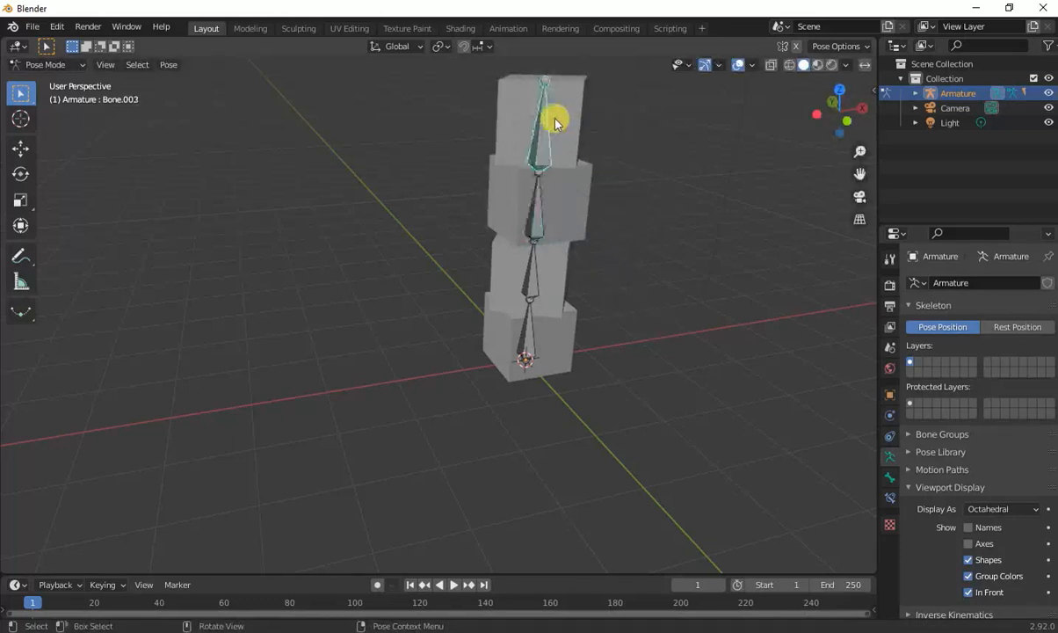
key("r")
right_click(602, 171)
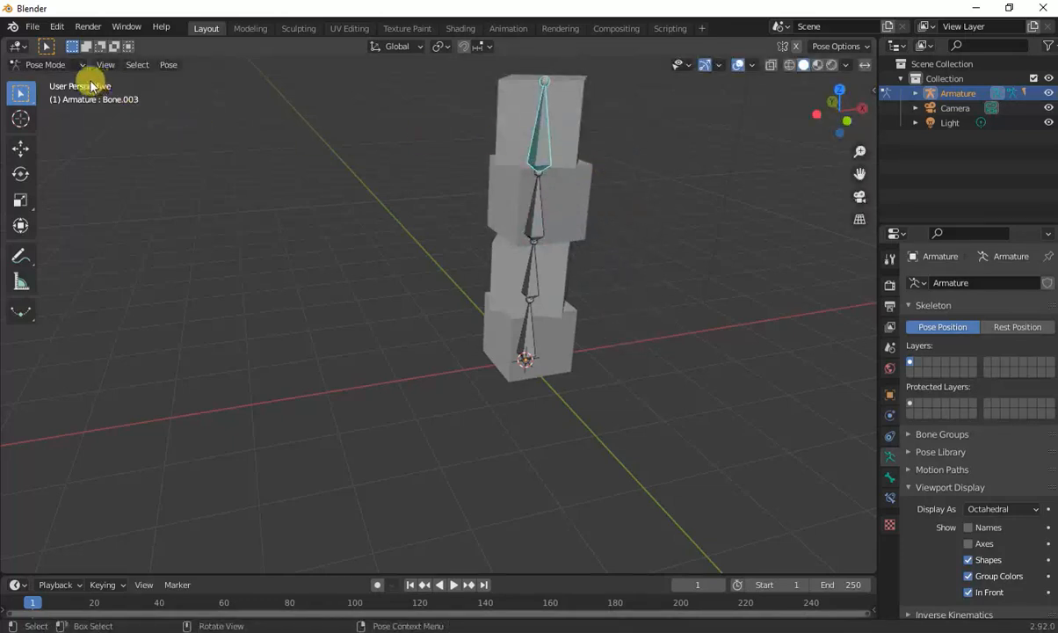
left_click(54, 66)
left_click(53, 81)
Step: Enter Edit Mode on the cube tower mesh and select all of its geometry
middle_click_drag(217, 149, 491, 297)
key("KP_1")
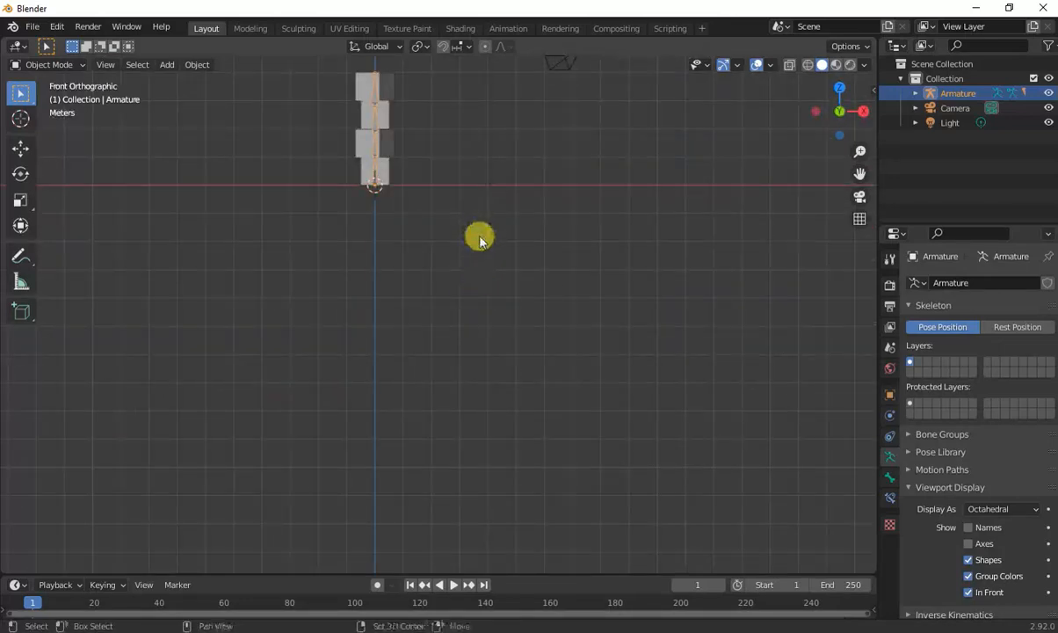
middle_click_drag(479, 237, 538, 283, "shift")
key("shift+grave")
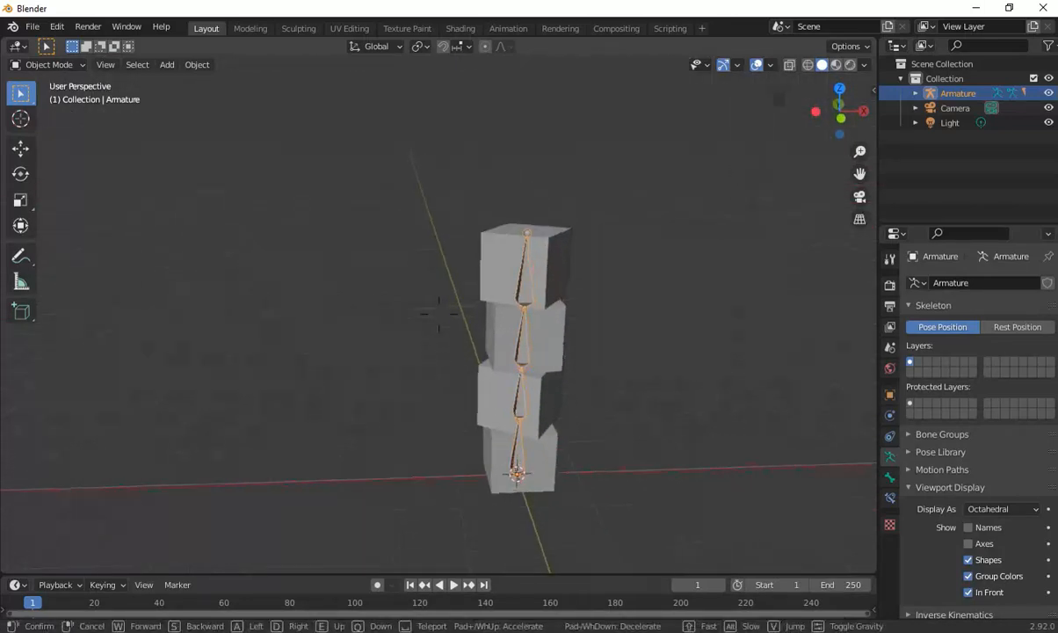
left_click(439, 318)
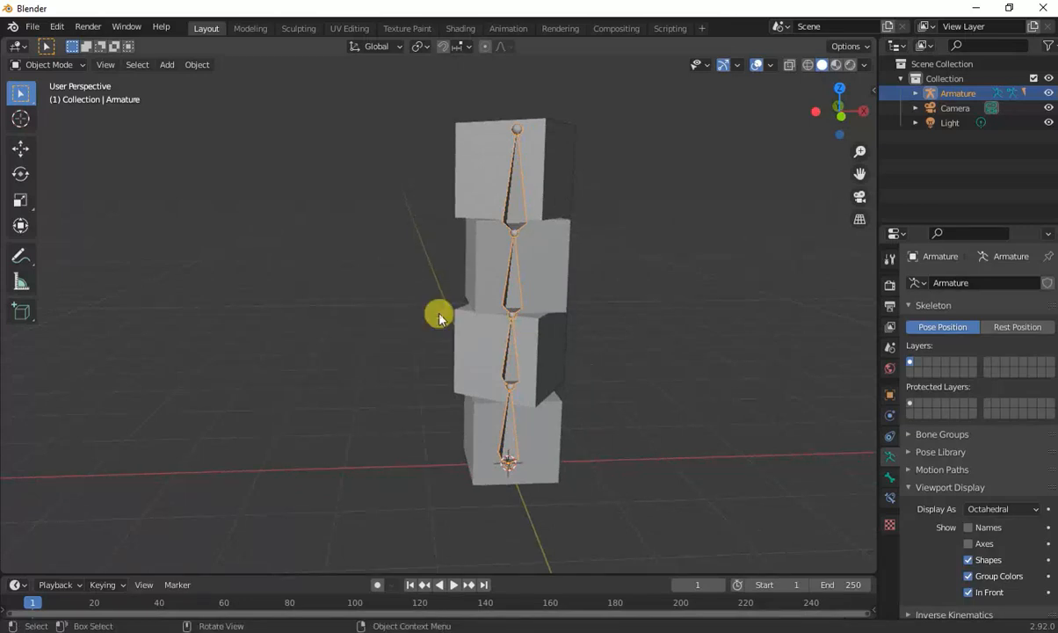
left_click(550, 175)
key("Tab")
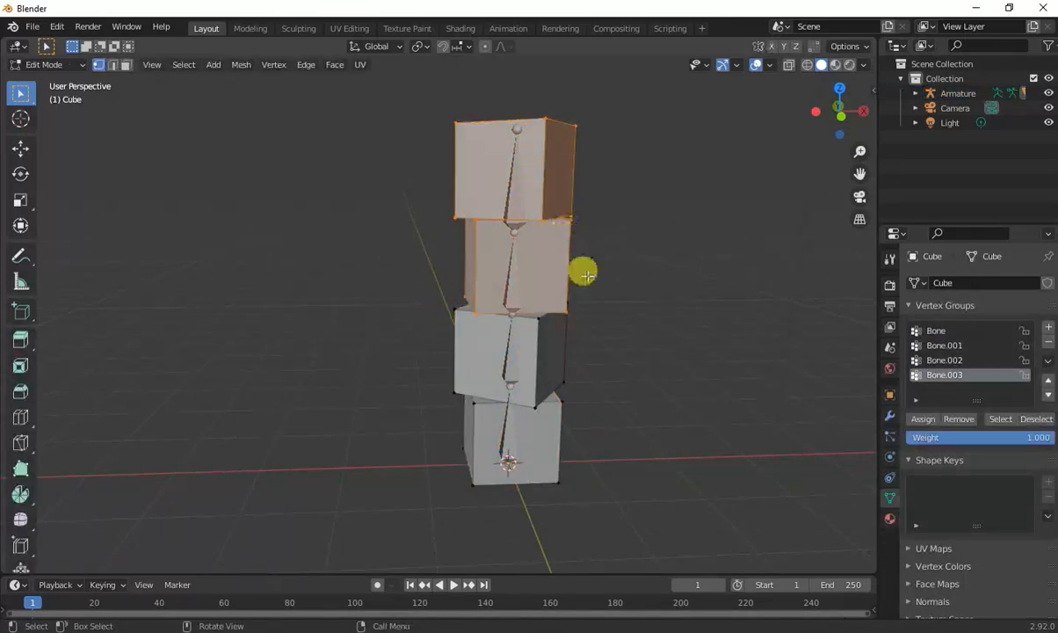
key("a")
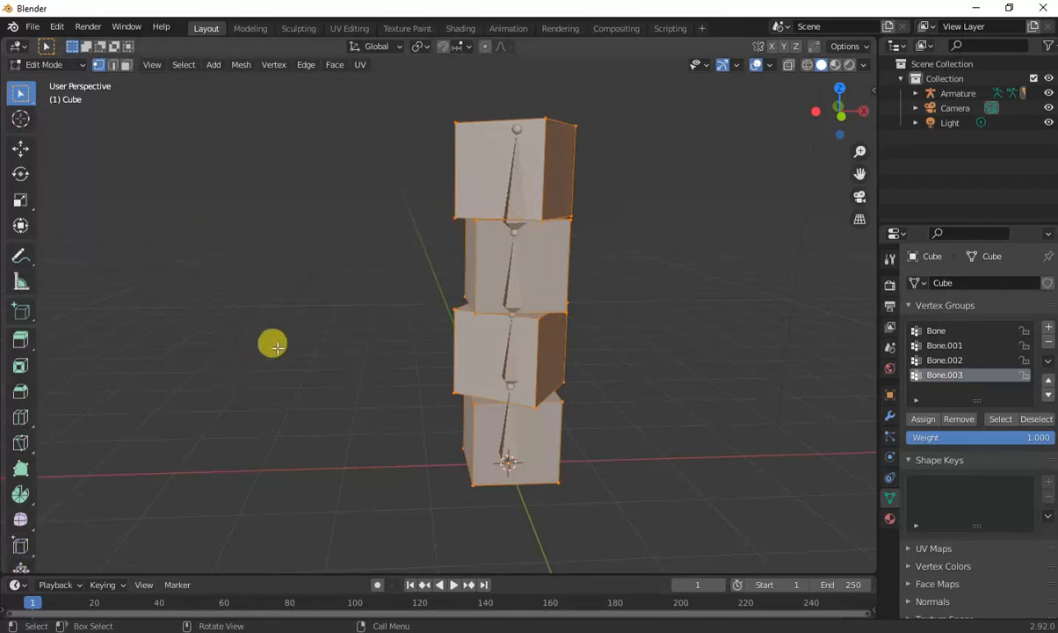
Step: Unwrap the selected cubes with Smart UV Project, using a slightly increased island margin
key("u")
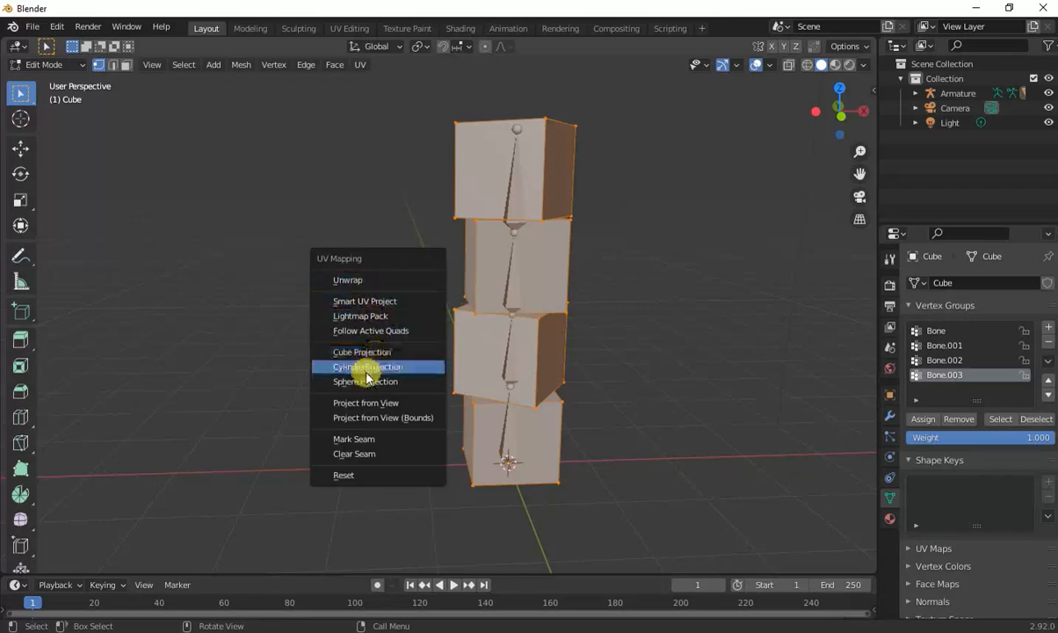
left_click(372, 303)
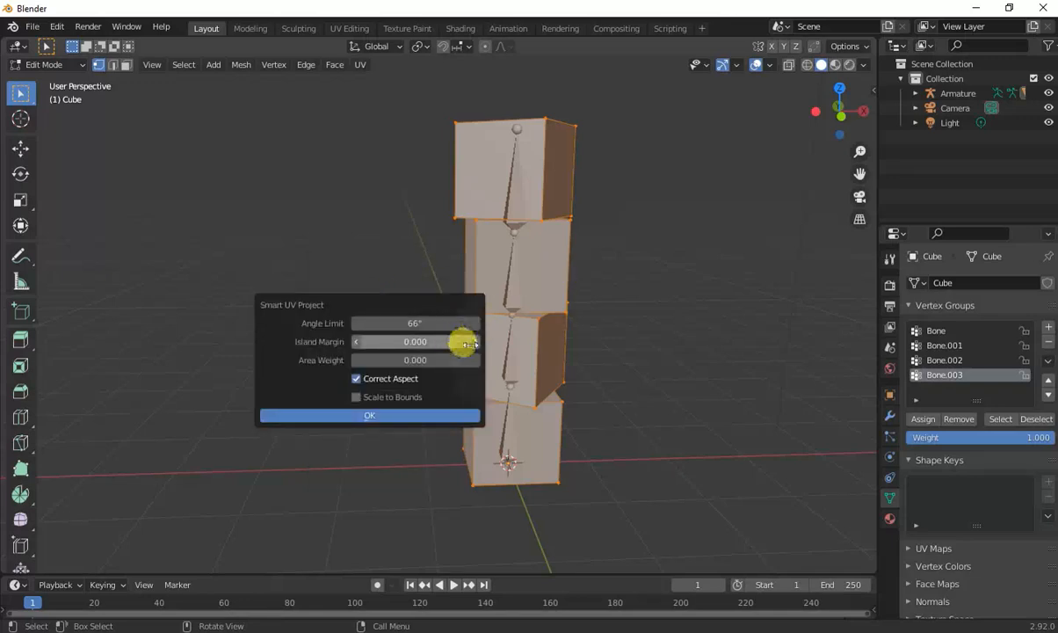
left_click(475, 342)
left_click(474, 342)
left_click(475, 342)
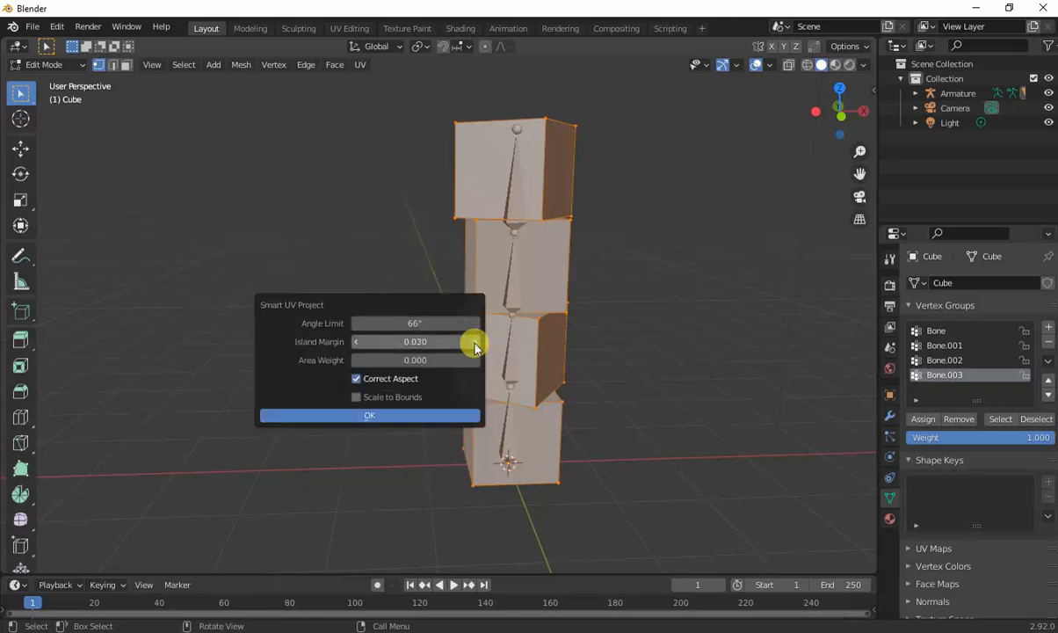
left_click(475, 342)
left_click(394, 417)
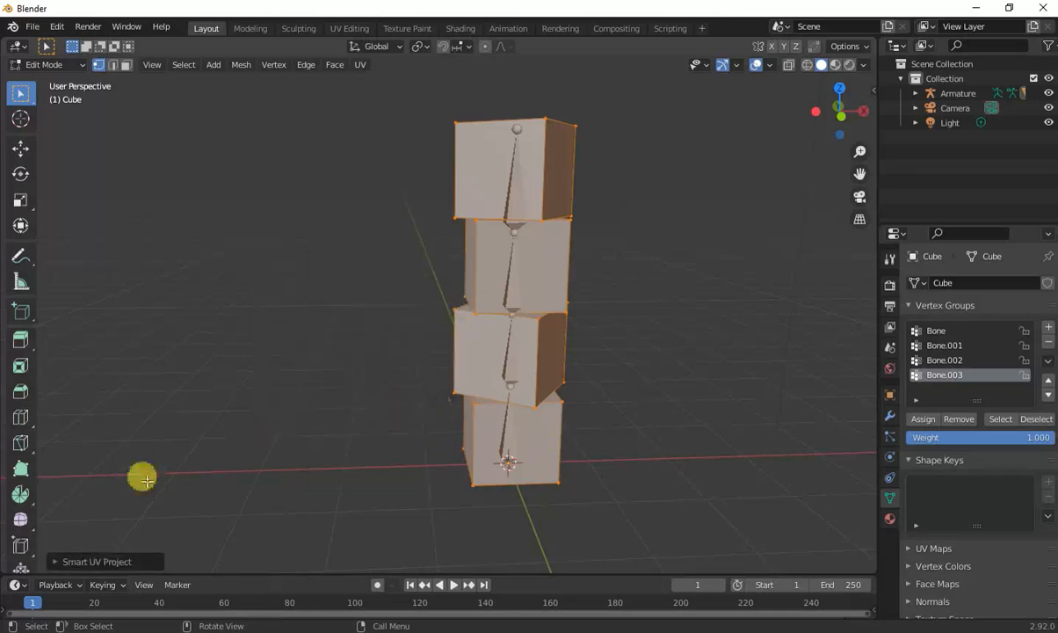
Step: Split the 3D viewport vertically and change the new area into a UV Editor
left_click_drag(10, 562, 307, 532)
left_click(31, 67)
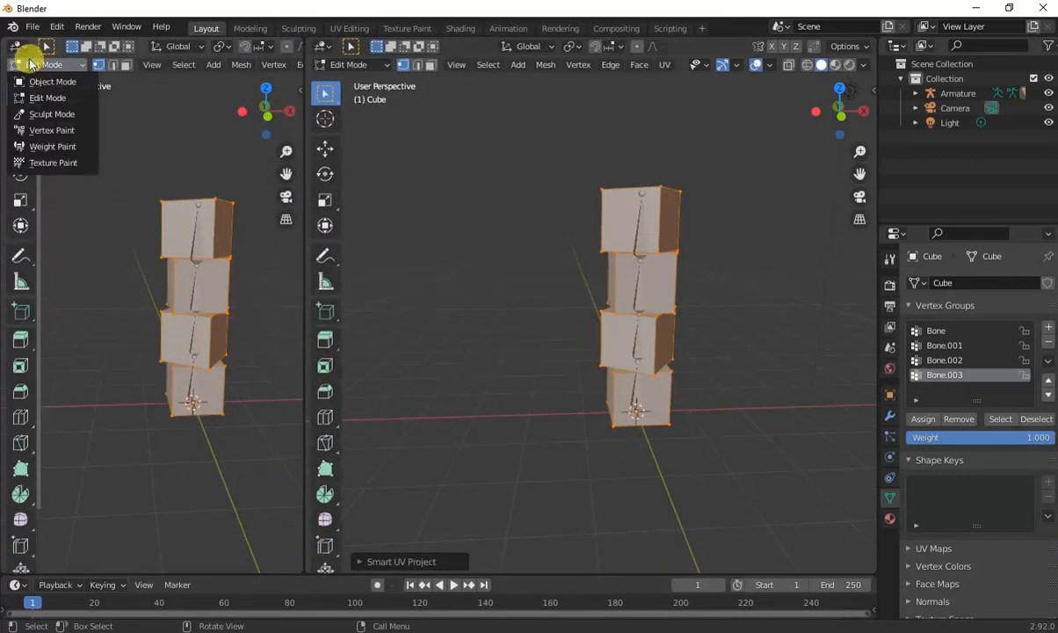
left_click(18, 46)
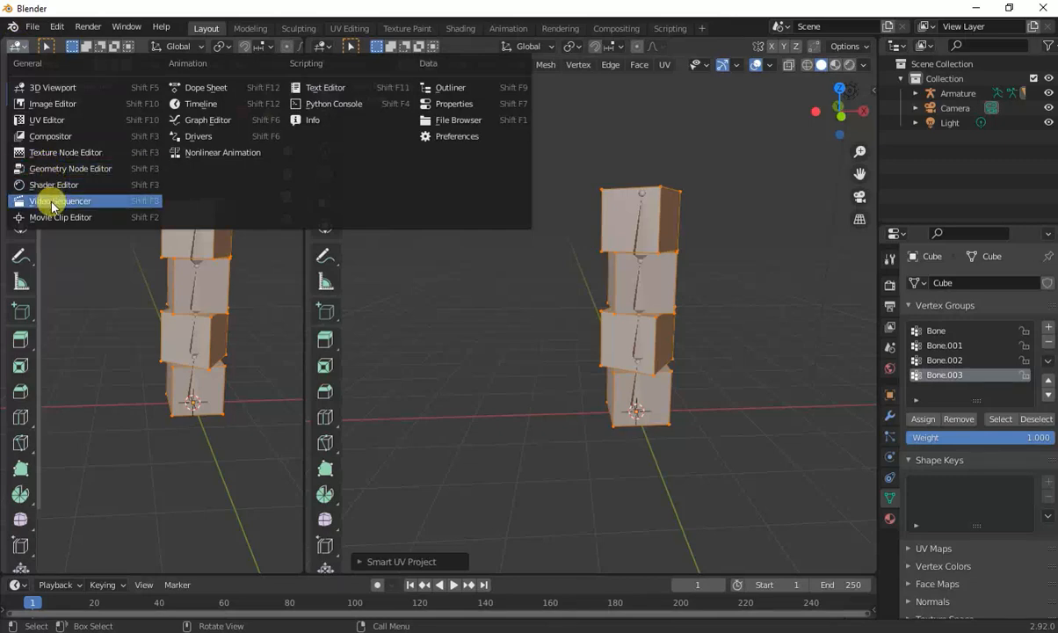
left_click(46, 120)
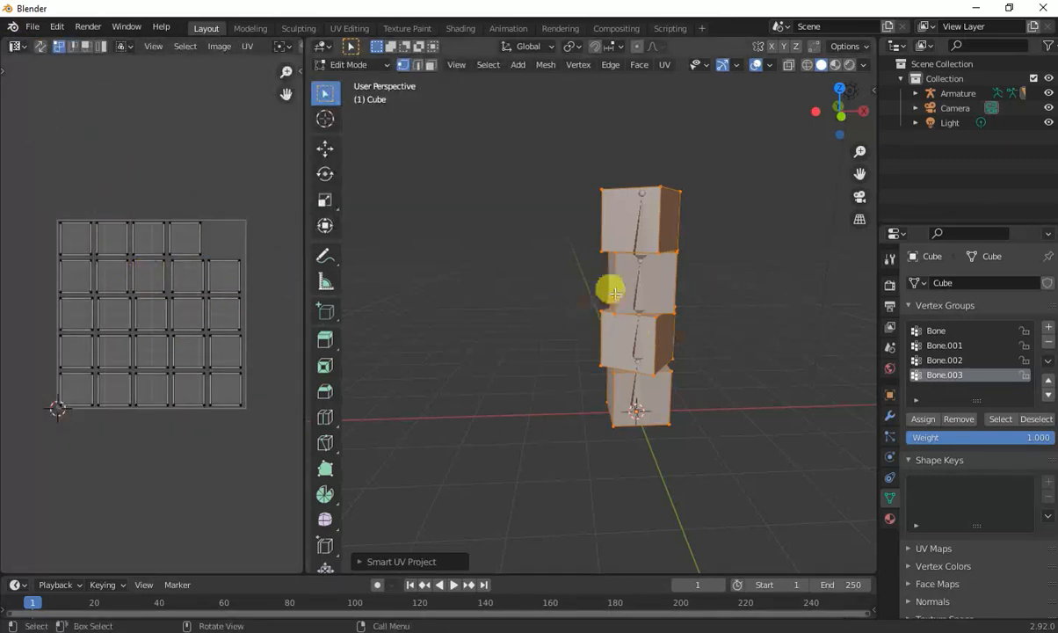
Step: Return to Object Mode and display the material settings of the cube tower
key("Tab")
middle_click_drag(619, 327, 673, 330)
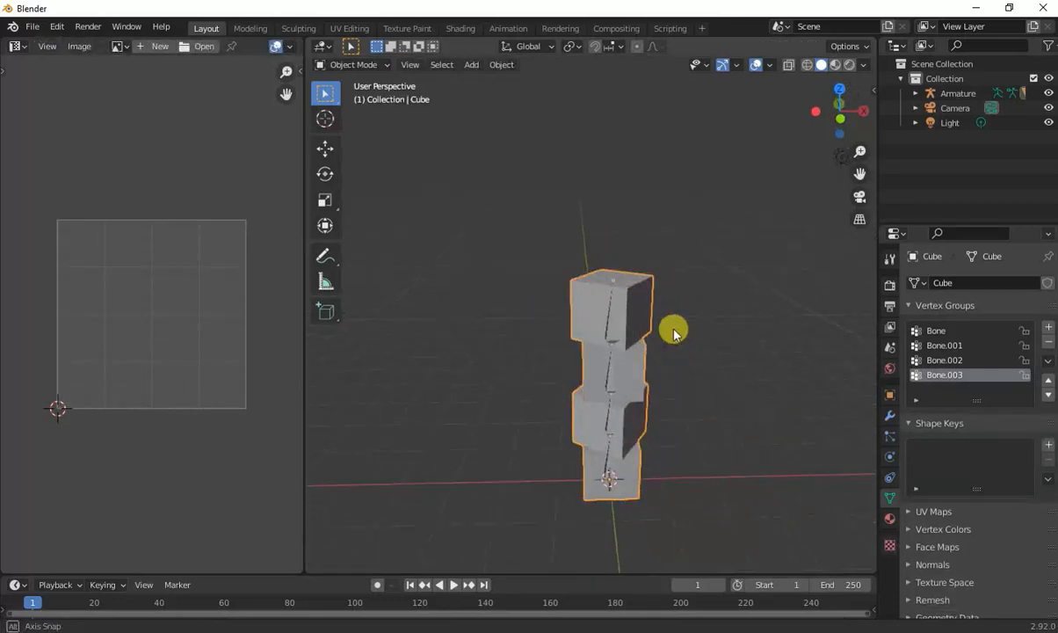
left_click(889, 519)
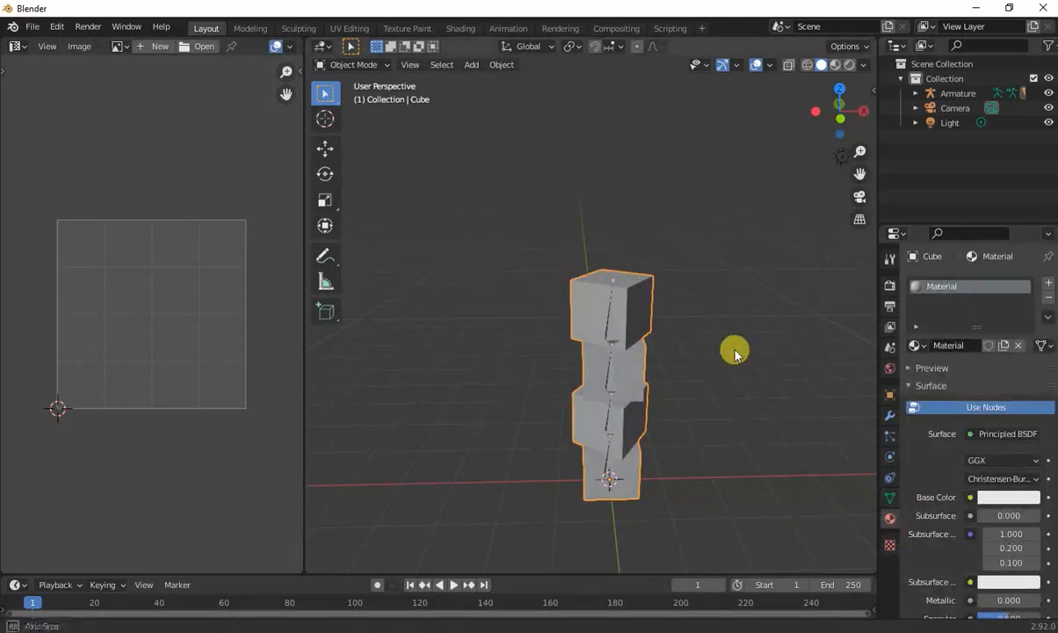
middle_click_drag(735, 350, 728, 347)
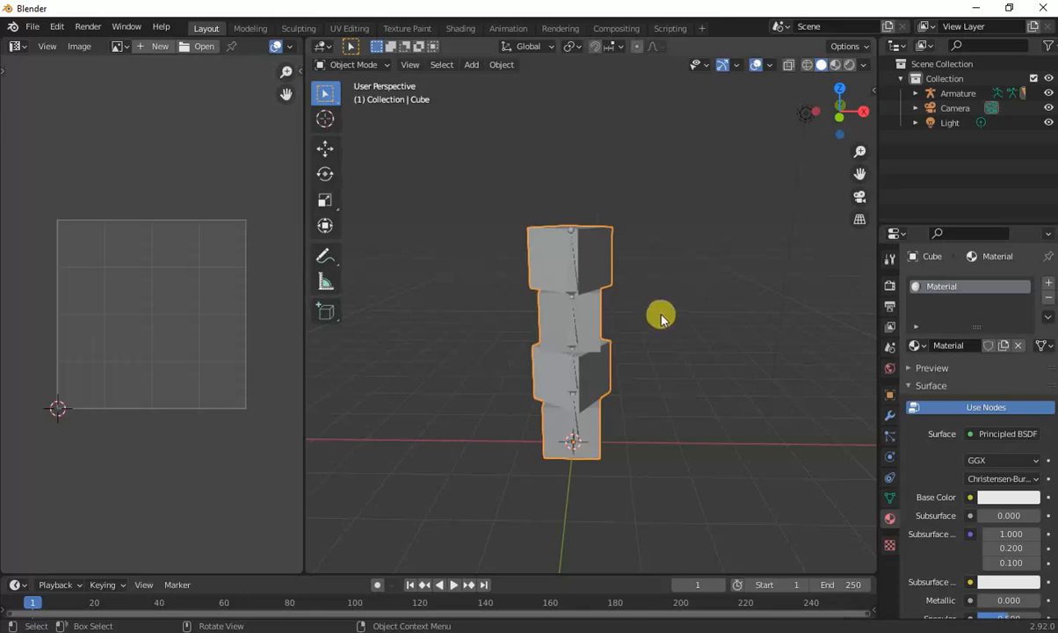
middle_click_drag(661, 318, 662, 312)
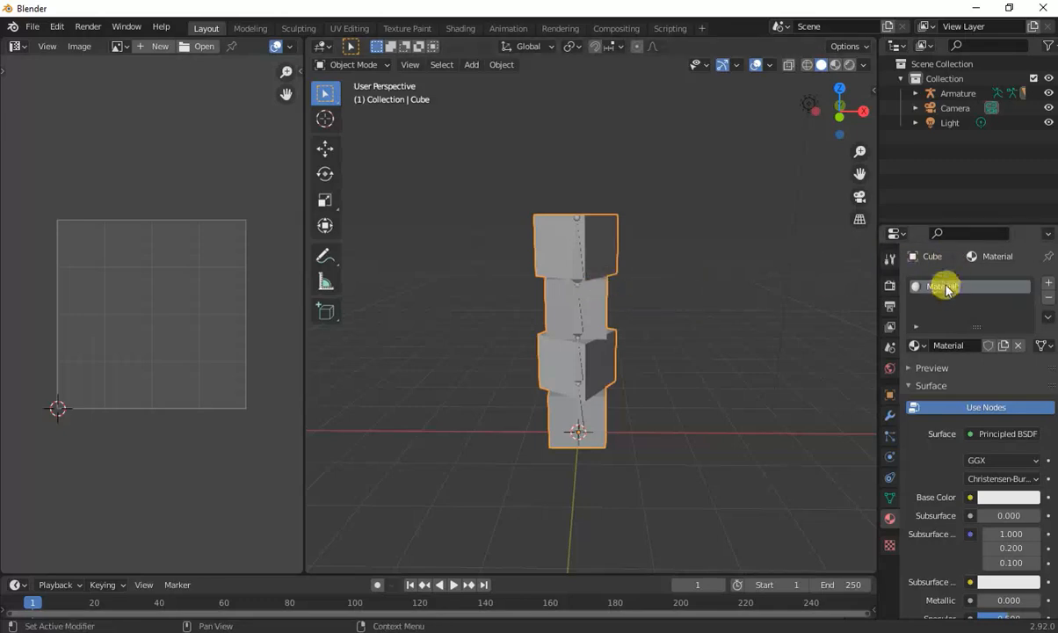
Step: Deselect all of the tower's geometry in Edit Mode and rename its material to block1
key("Tab")
key("alt+a")
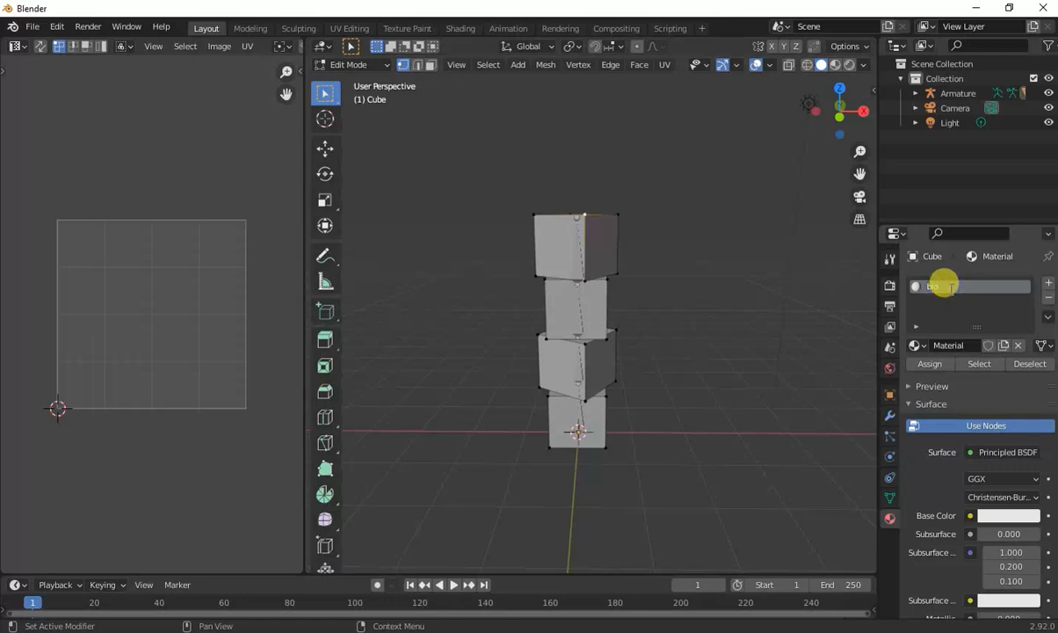
key("Return")
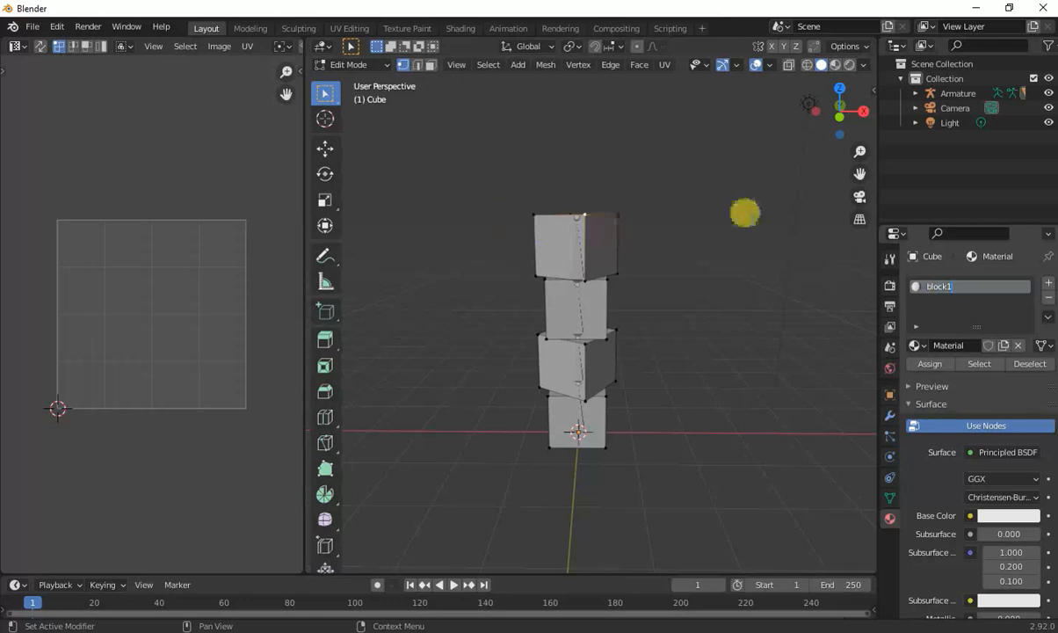
Step: Add three more material slots with new materials named block2, block3 and block4
left_click(1047, 282)
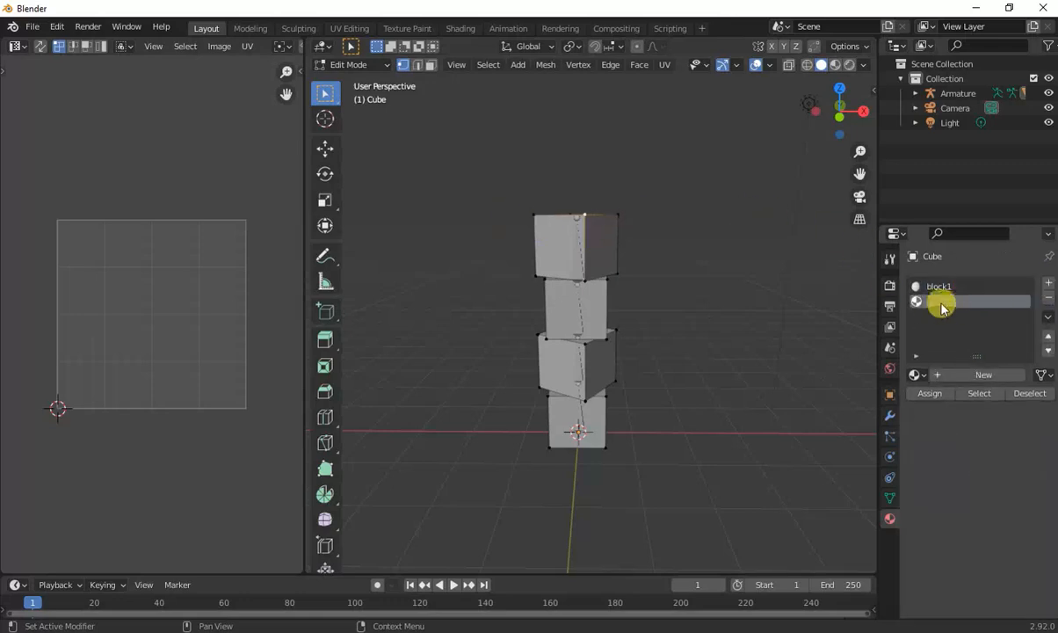
left_click(949, 374)
double_click(937, 302)
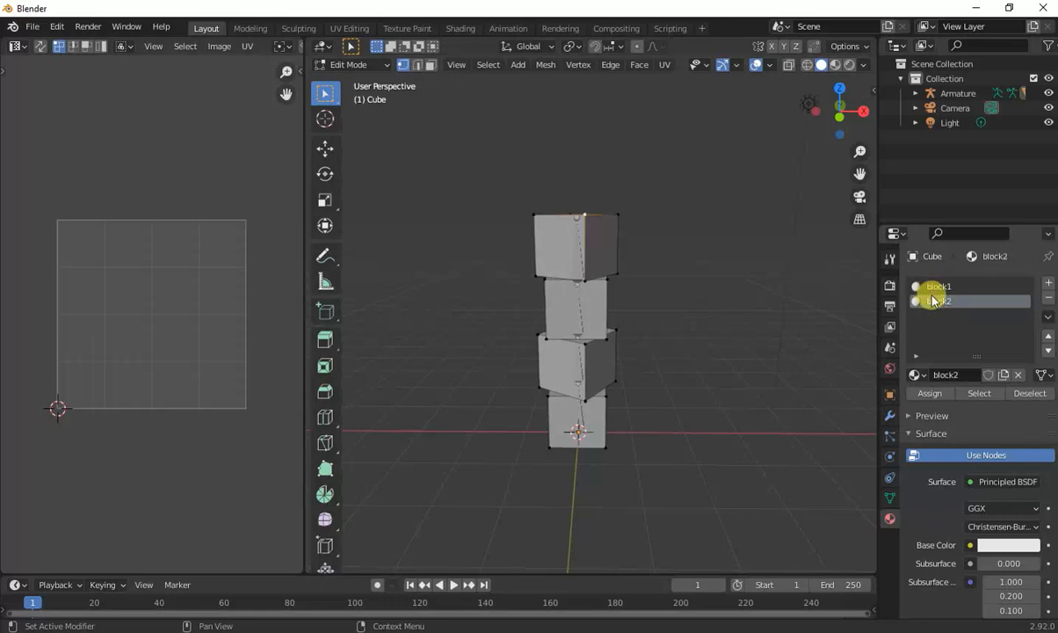
left_click(1047, 283)
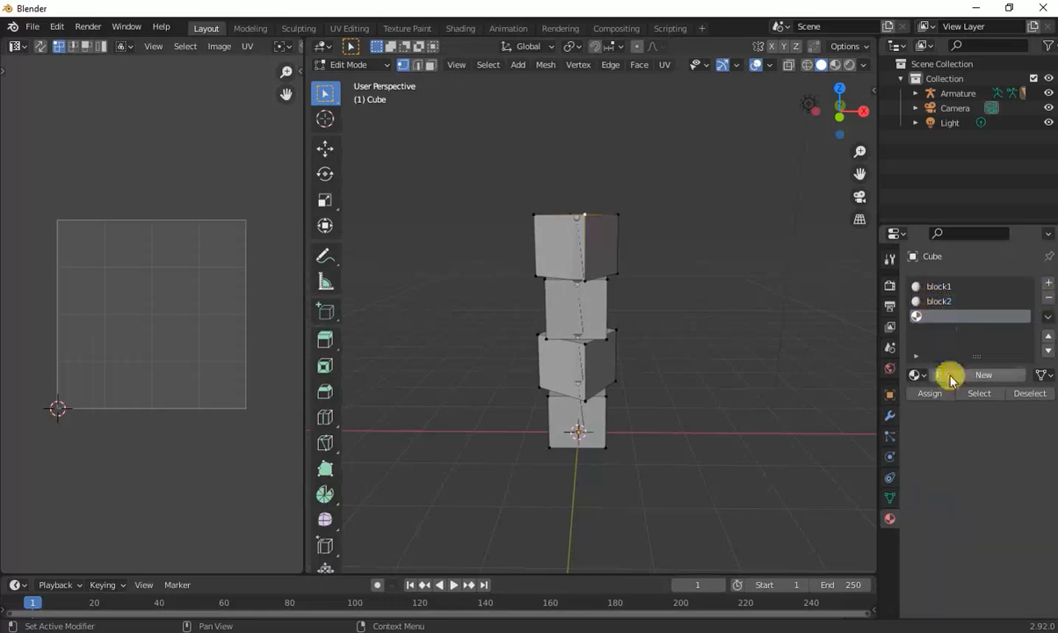
left_click(984, 374)
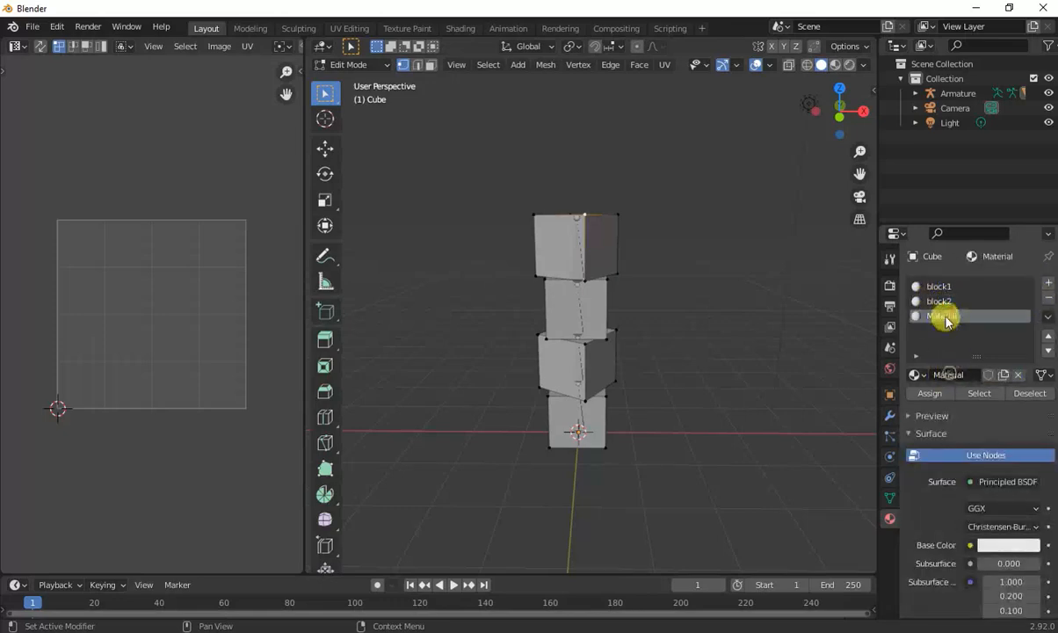
left_click(1047, 283)
left_click(980, 375)
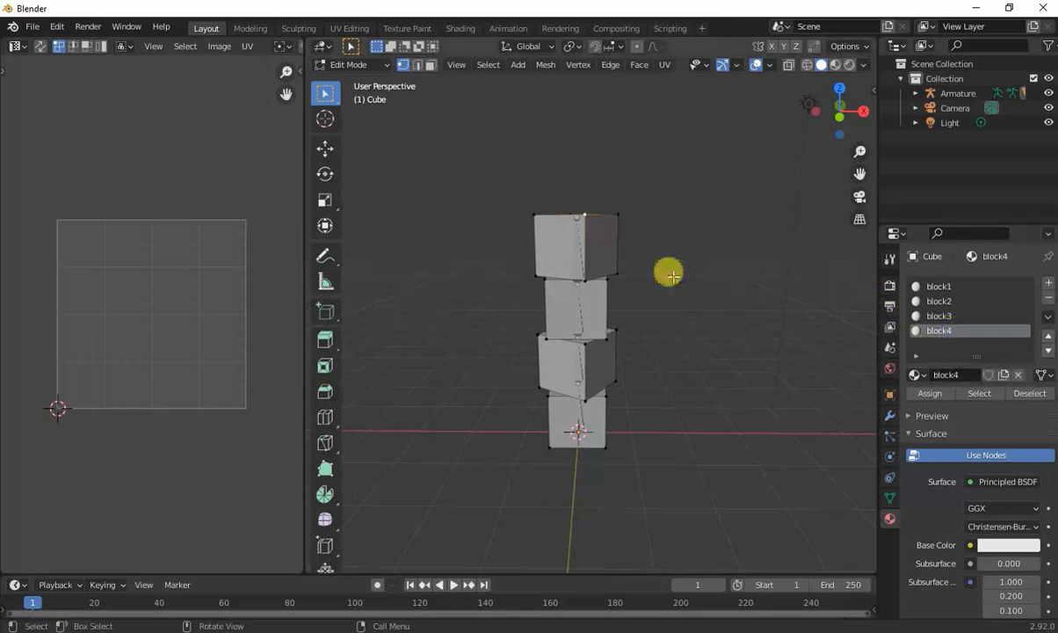
Step: Select all linked geometry of the topmost cube and assign the block1 material to it
left_click(951, 286)
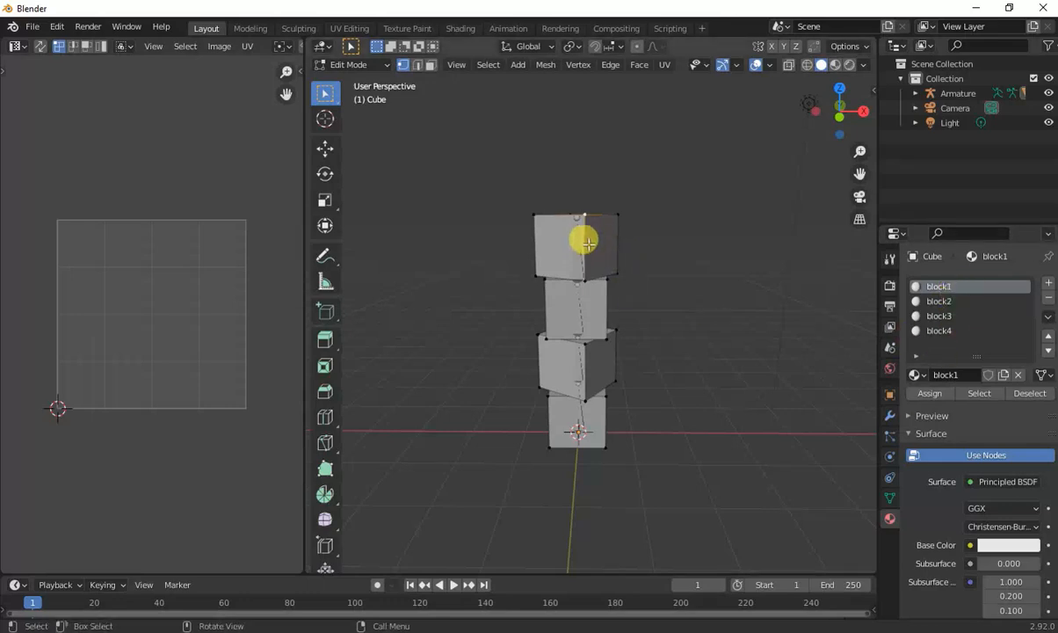
key("l")
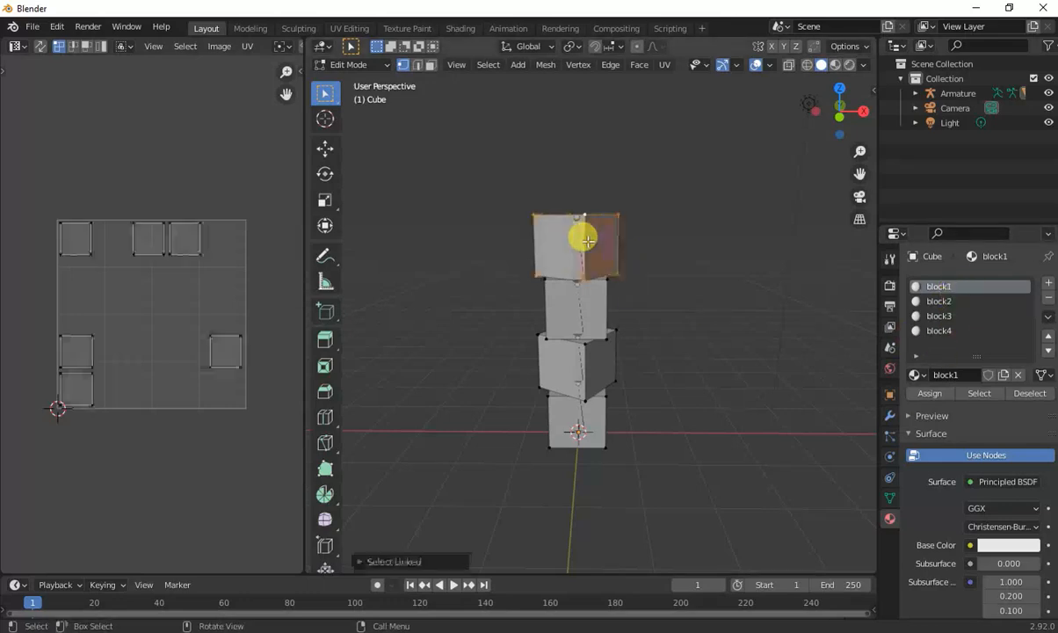
left_click(928, 394)
Step: Select only the second cube from the top and assign the block2 material to it
left_click(939, 300)
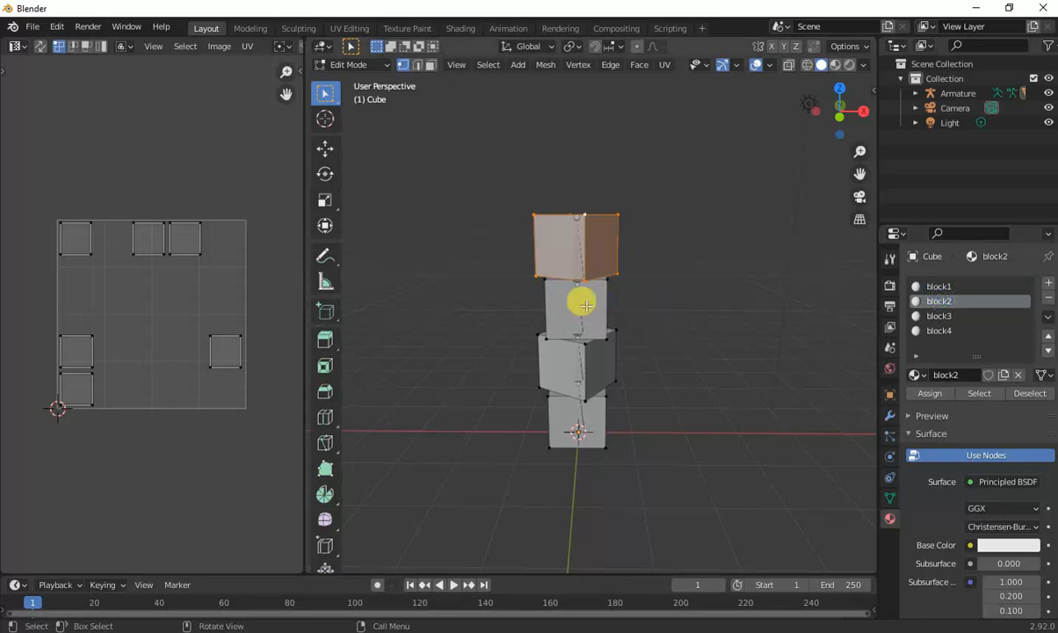
key("alt+a")
key("l")
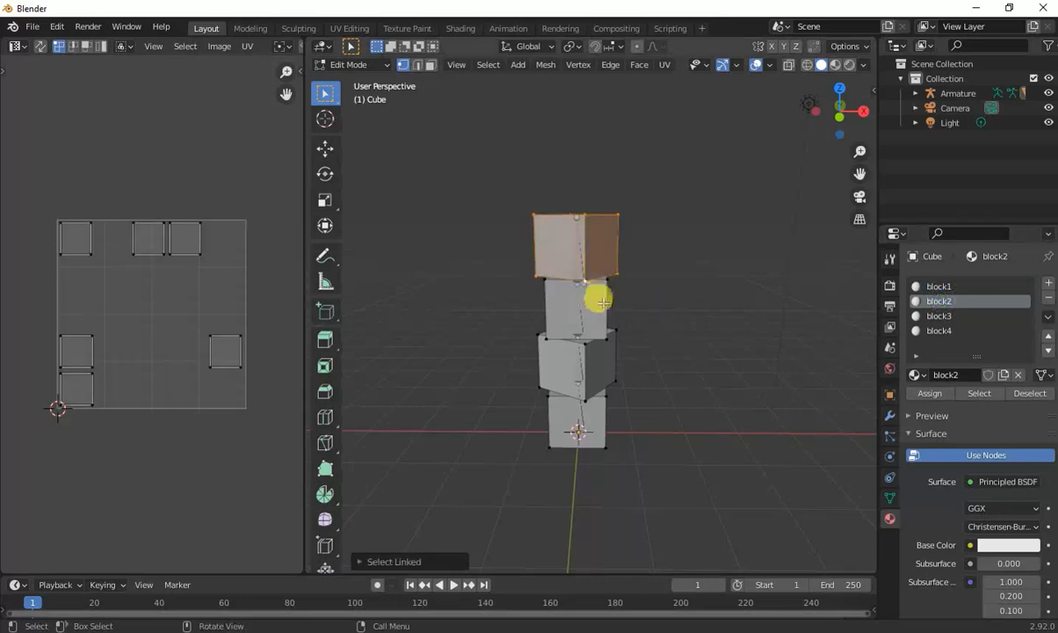
key("alt+a")
key("l")
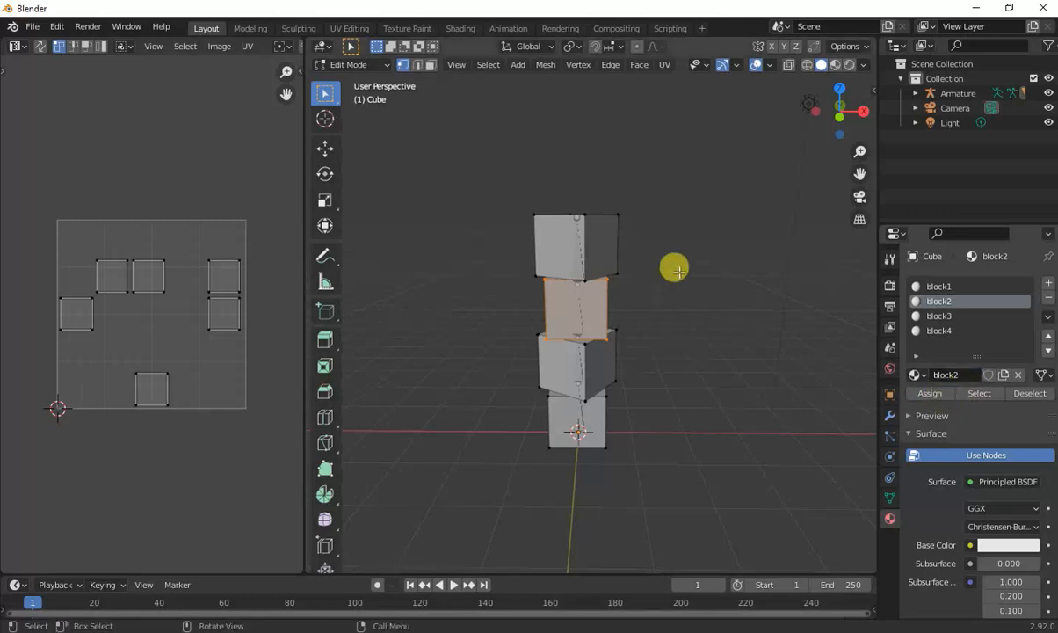
Step: Select only the third cube from the top and assign the block3 material to it
key("alt+a")
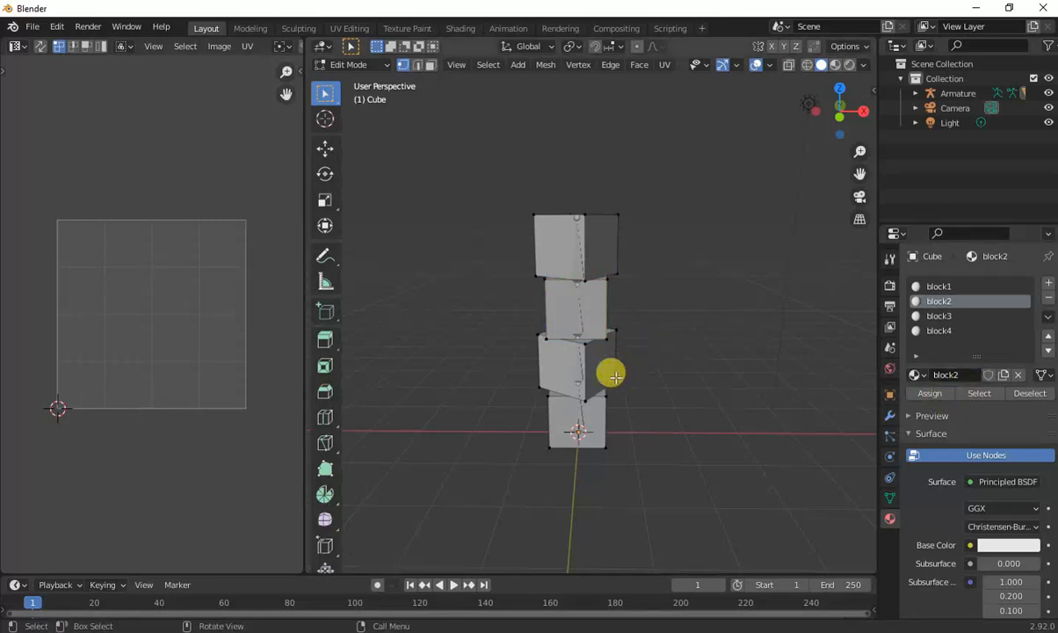
key("l")
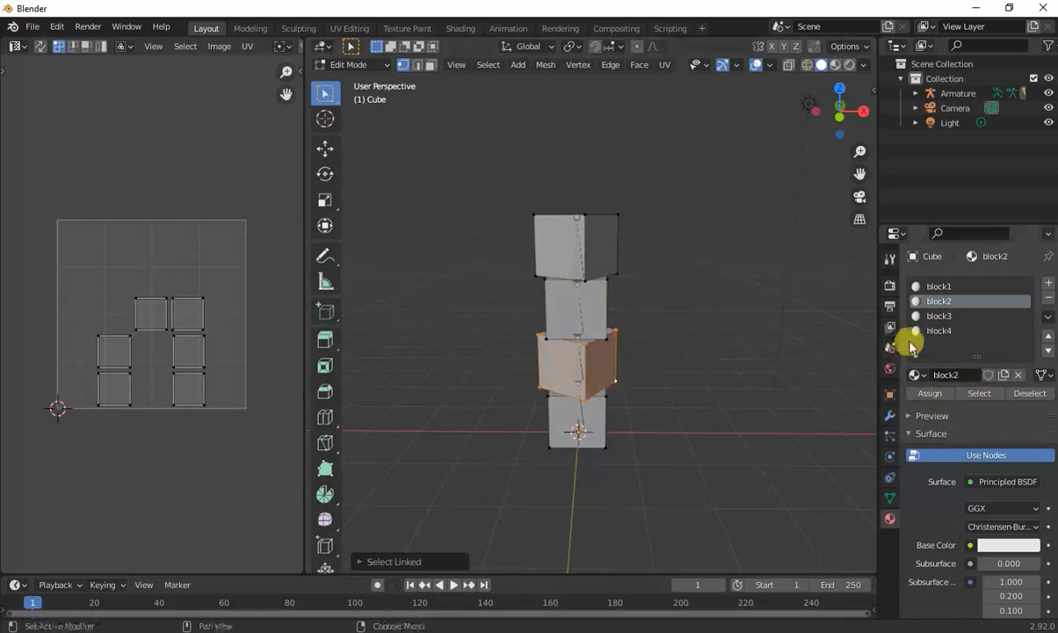
left_click(937, 317)
left_click(939, 394)
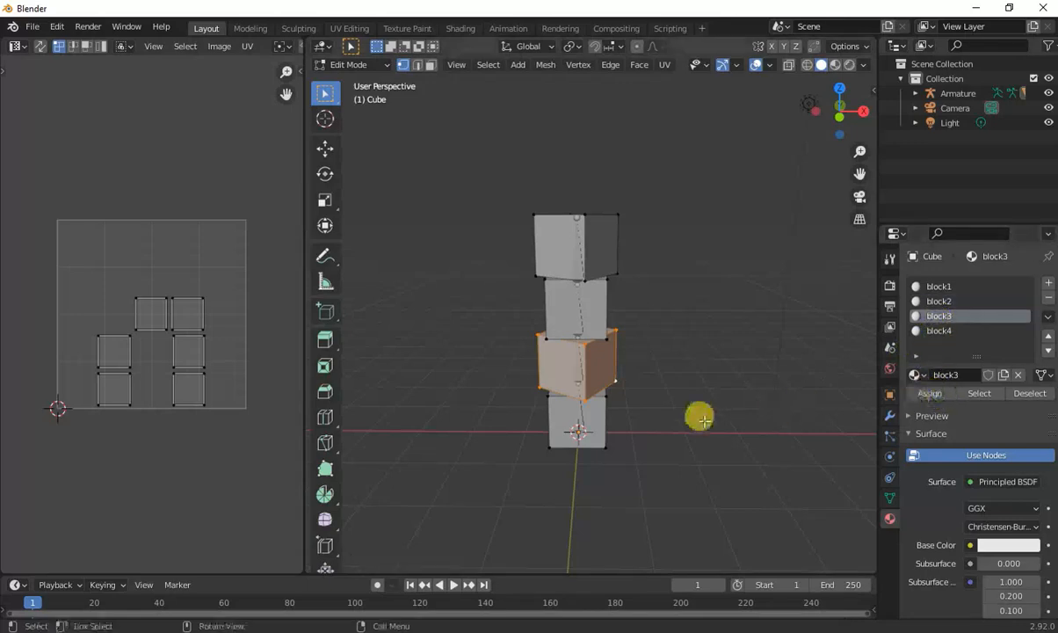
Step: Select only the bottom cube of the tower and assign the block4 material to it
key("alt+a")
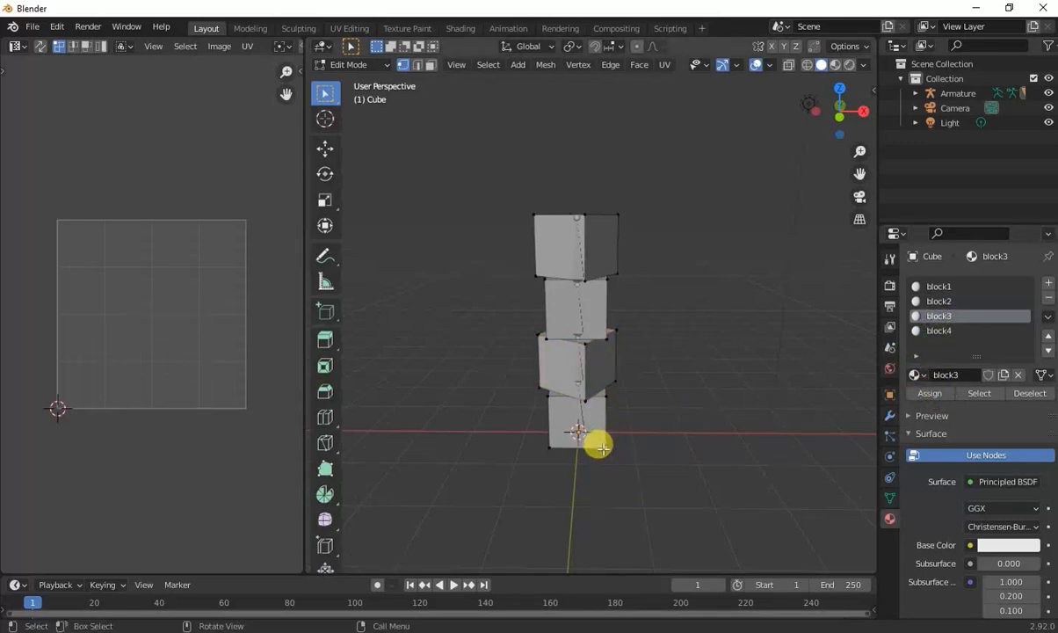
key("l")
left_click(939, 330)
left_click(918, 394)
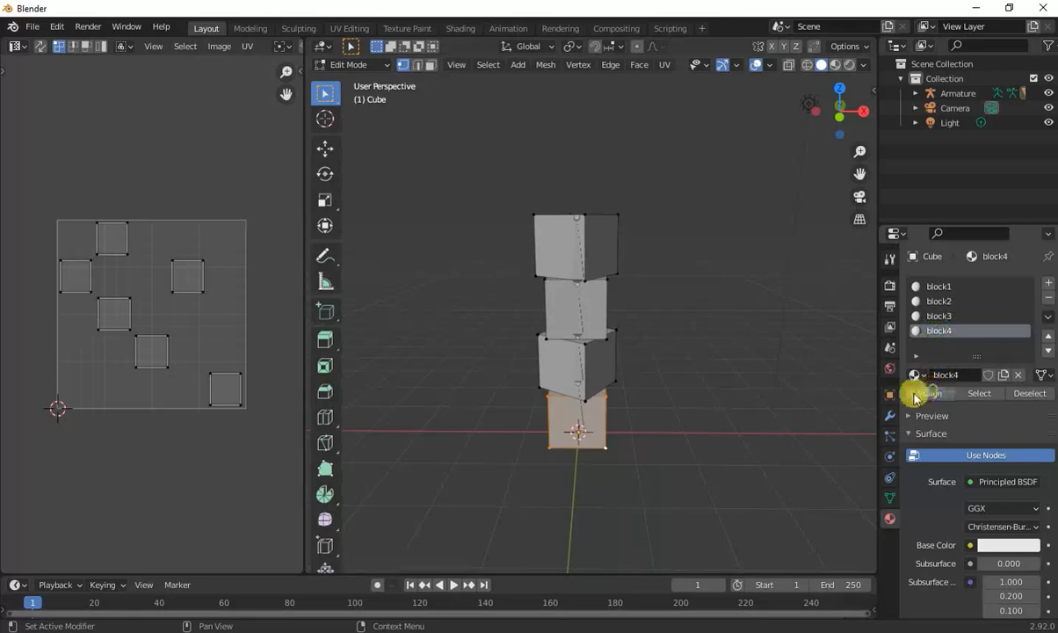
Step: Return the tower to Object Mode and make block1 its active material slot
key("Tab")
mouse_move(735, 331)
middle_mouse_down()
mouse_move(726, 347)
mouse_move(747, 334)
middle_mouse_up()
left_click(939, 287)
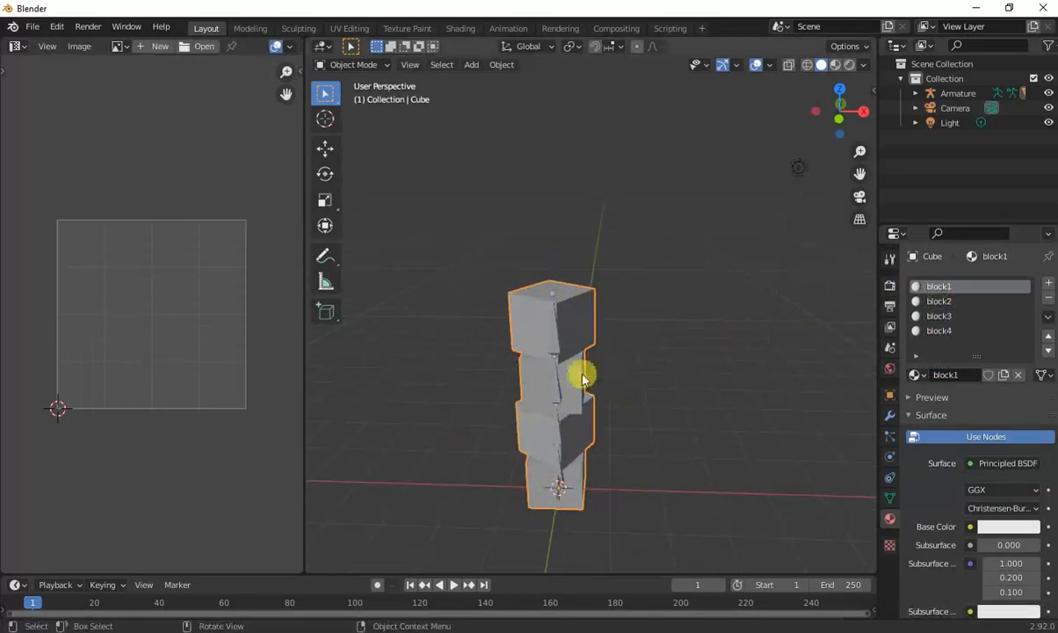
middle_click_drag(597, 412, 657, 418)
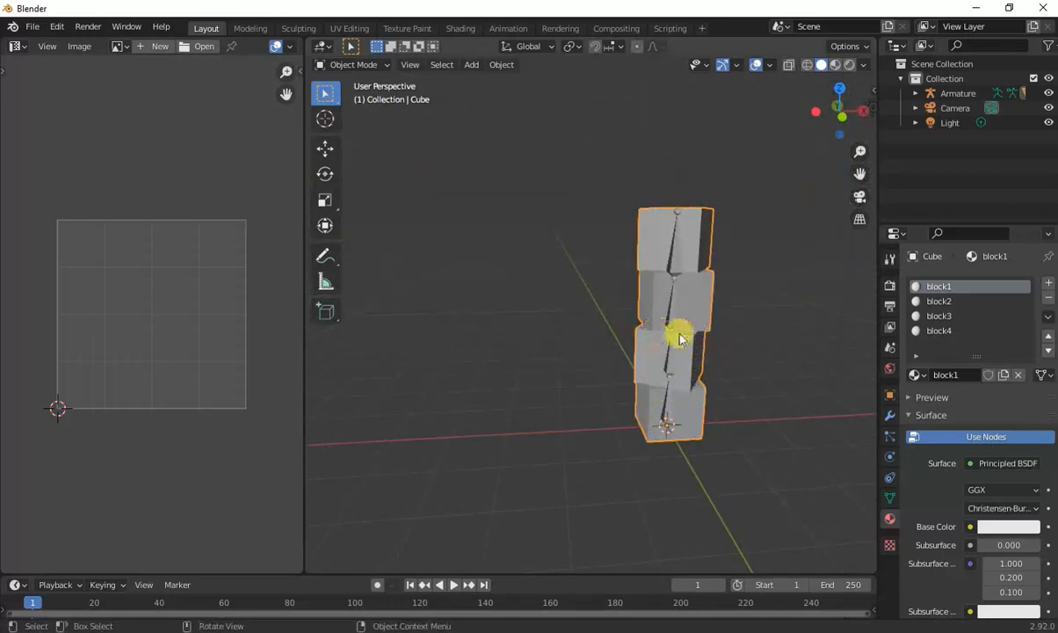
middle_click_drag(678, 333, 621, 309)
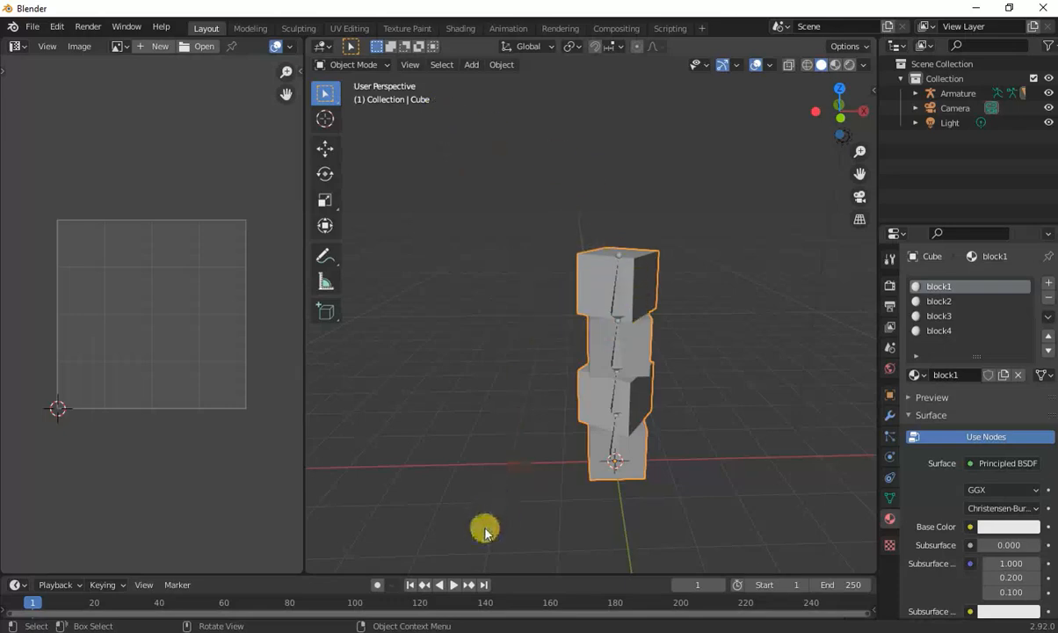
Step: Enlarge the Timeline area upward and split it horizontally into two stacked timelines
left_click_drag(524, 574, 554, 470)
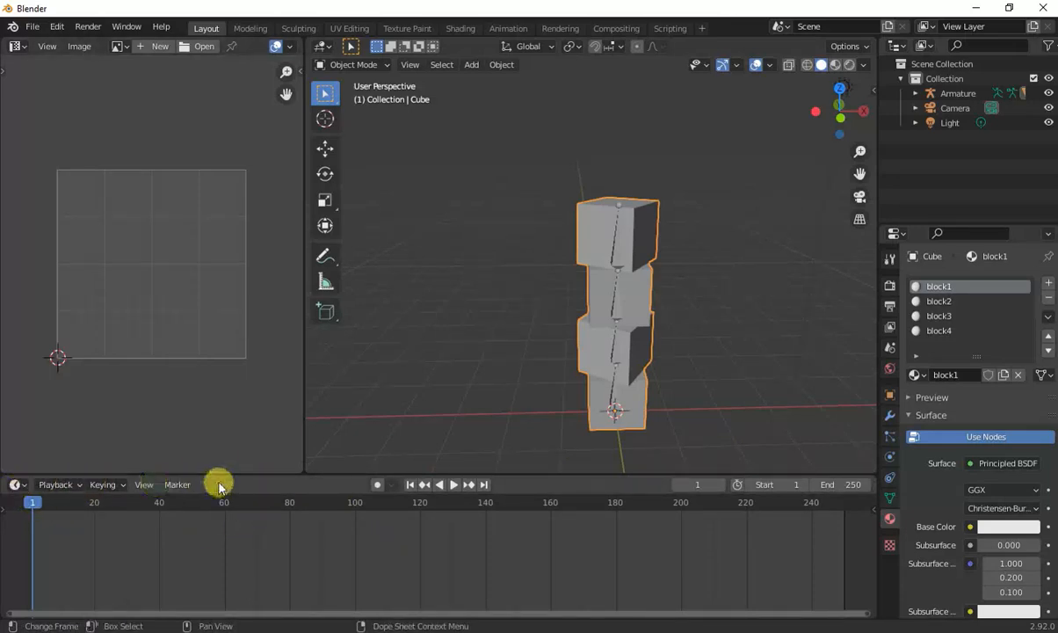
left_click_drag(337, 473, 343, 430)
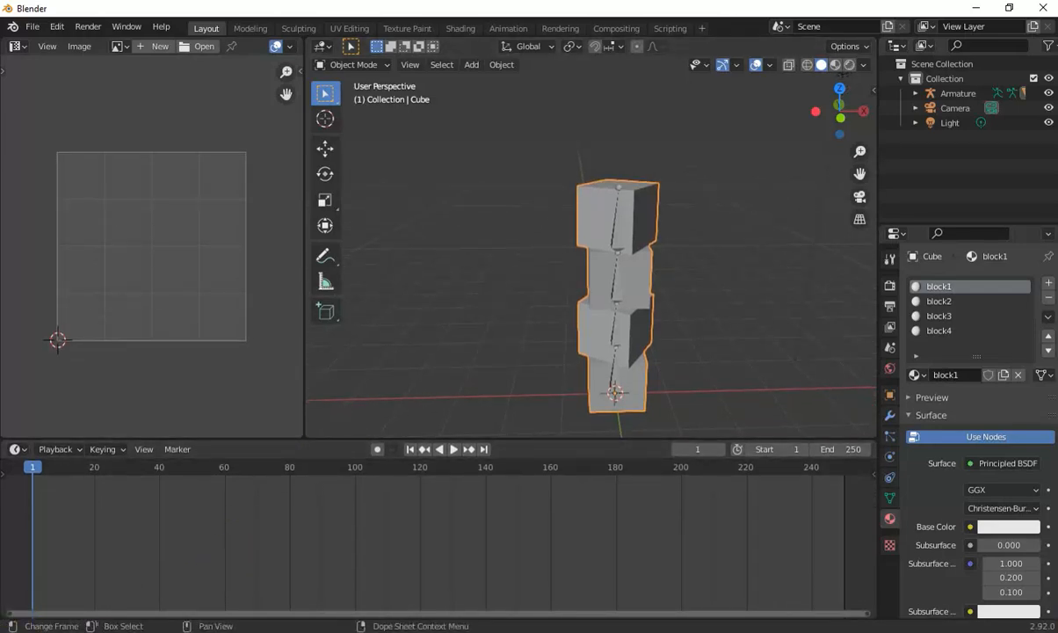
left_click_drag(6, 591, 64, 515)
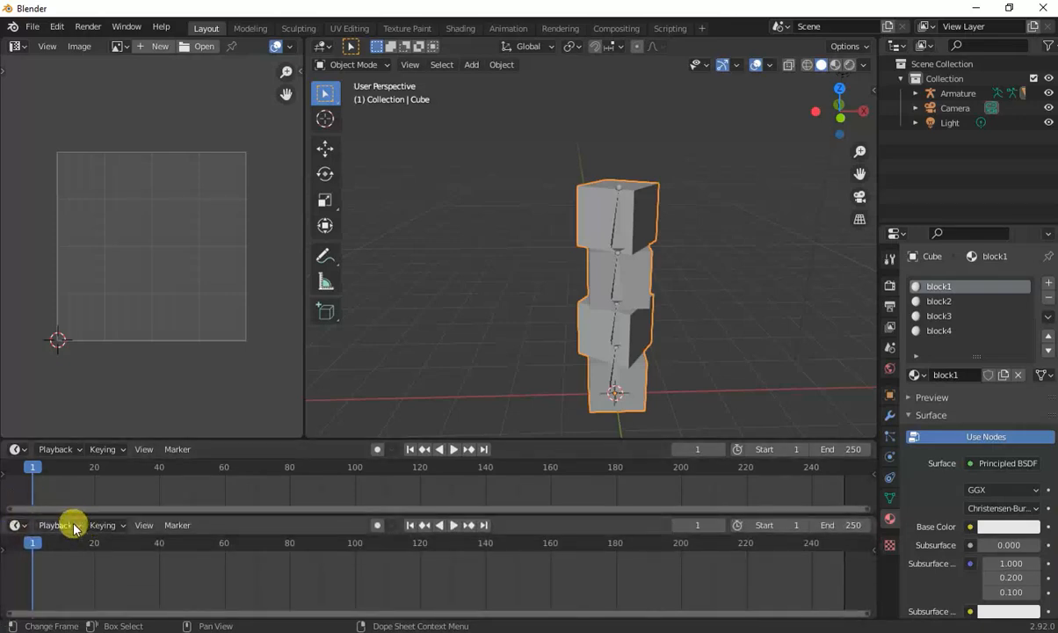
Step: Change the lower timeline area into a Dope Sheet in Action Editor mode and make it slightly taller
left_click(16, 526)
left_click(20, 528)
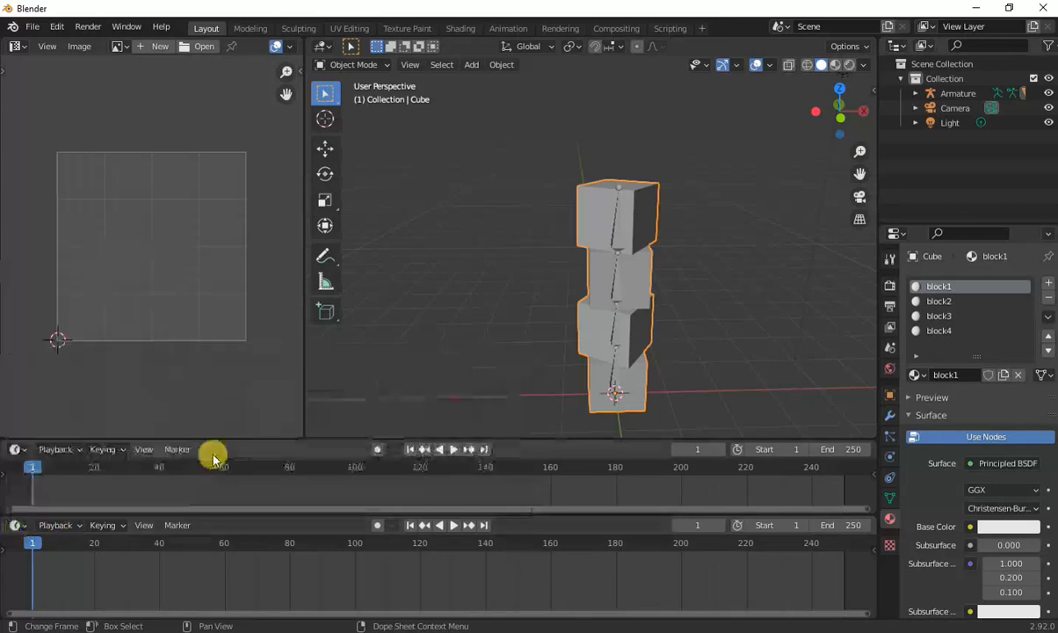
left_click(17, 526)
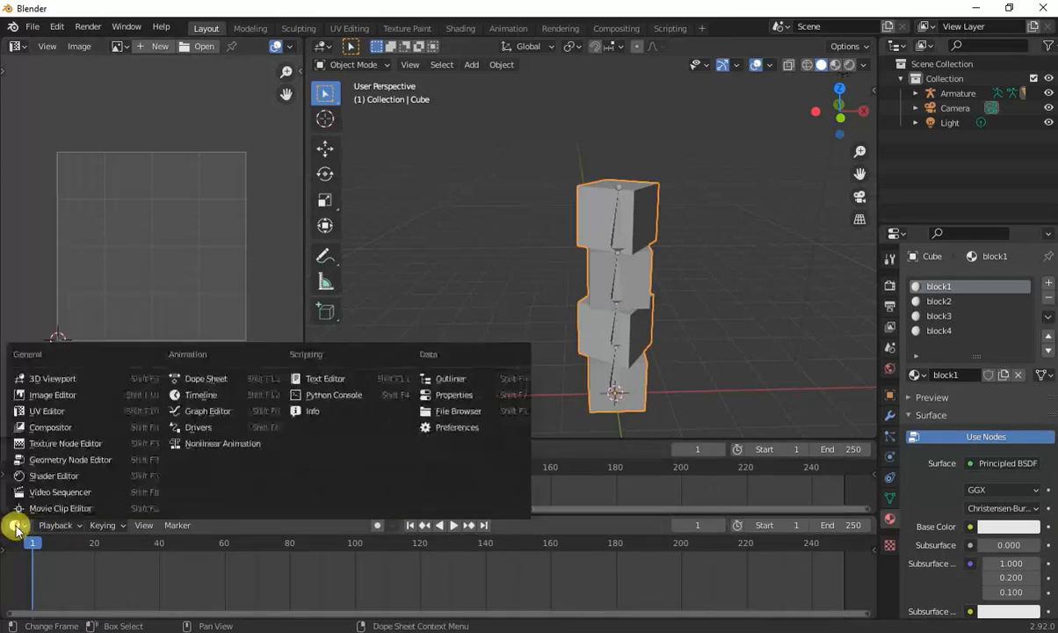
left_click(199, 383)
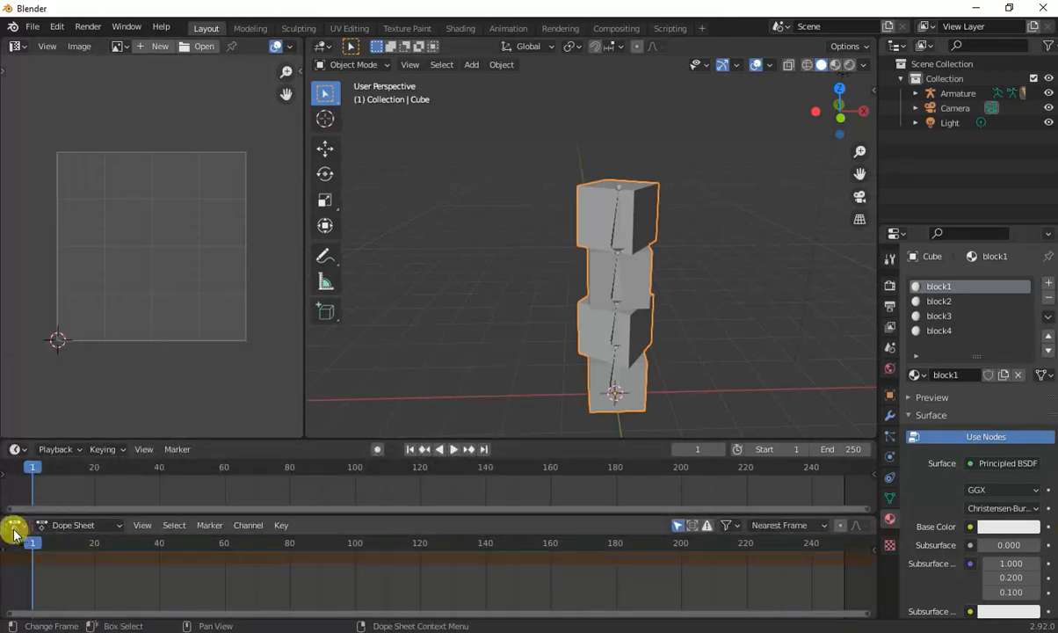
left_click(49, 527)
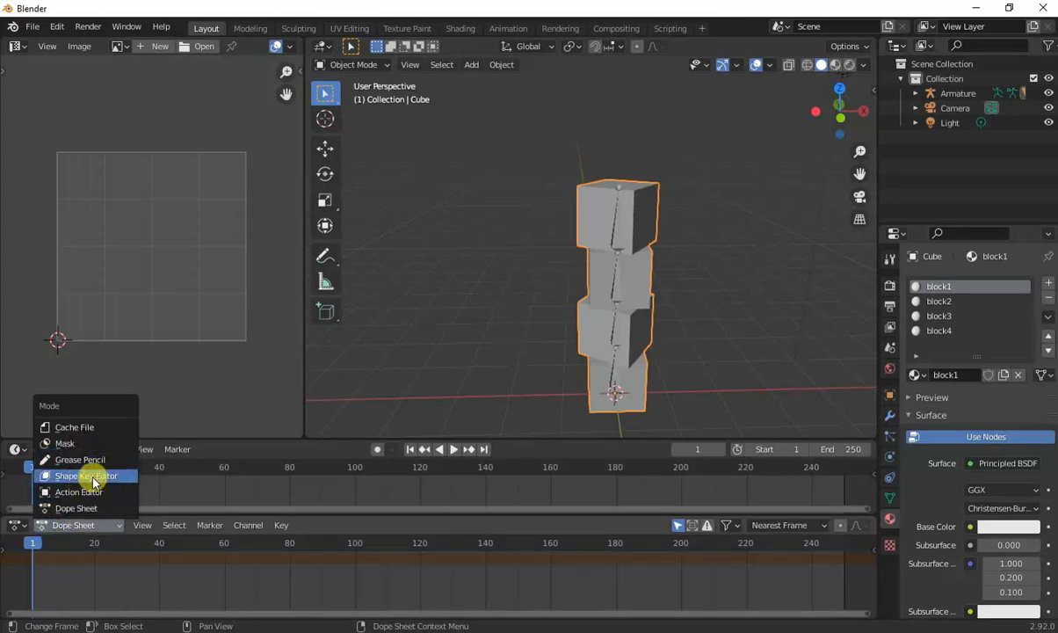
left_click(83, 492)
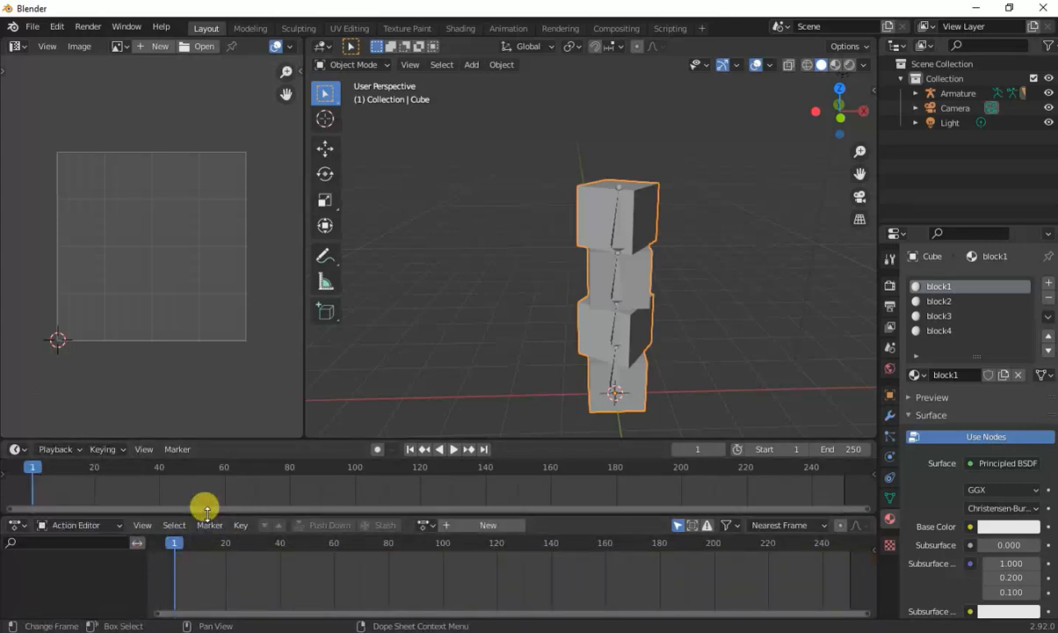
left_click_drag(205, 504, 208, 500)
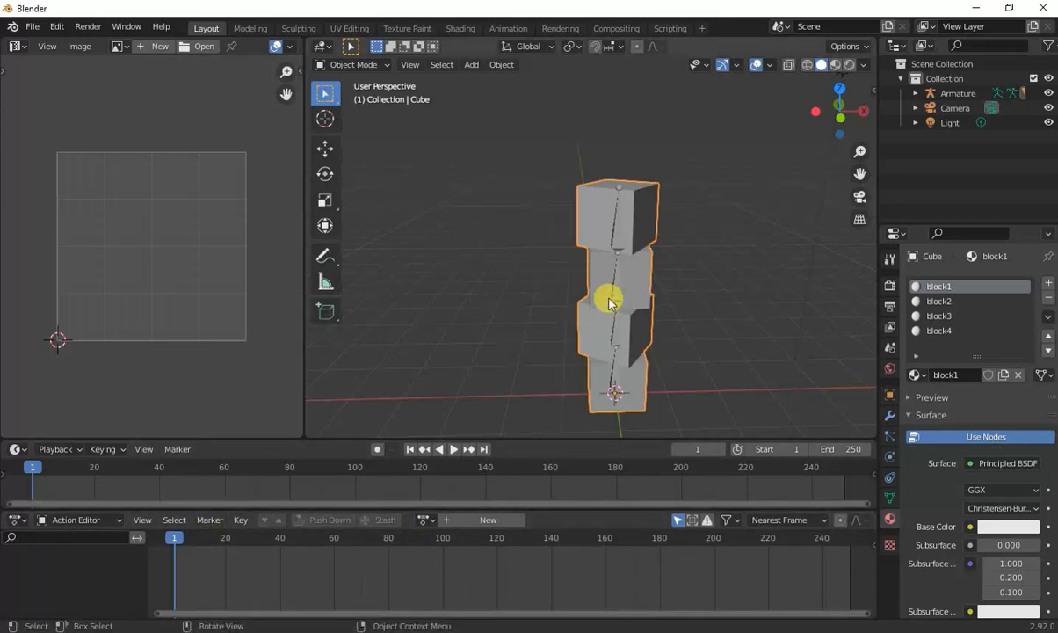
Step: Create a new action named idle and protect it with a fake user
left_click(463, 524)
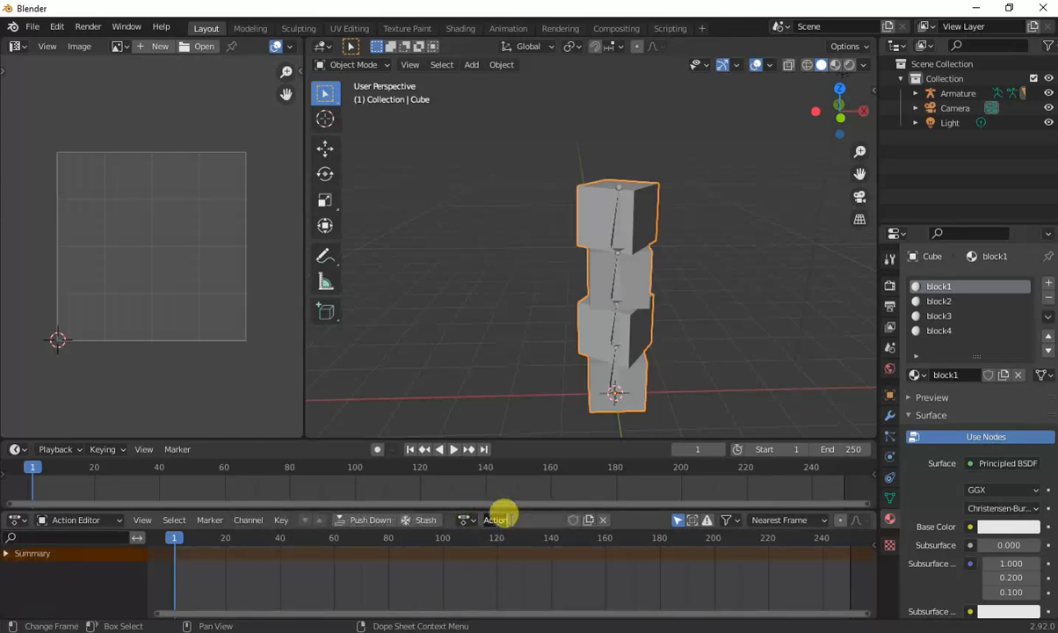
type("idle")
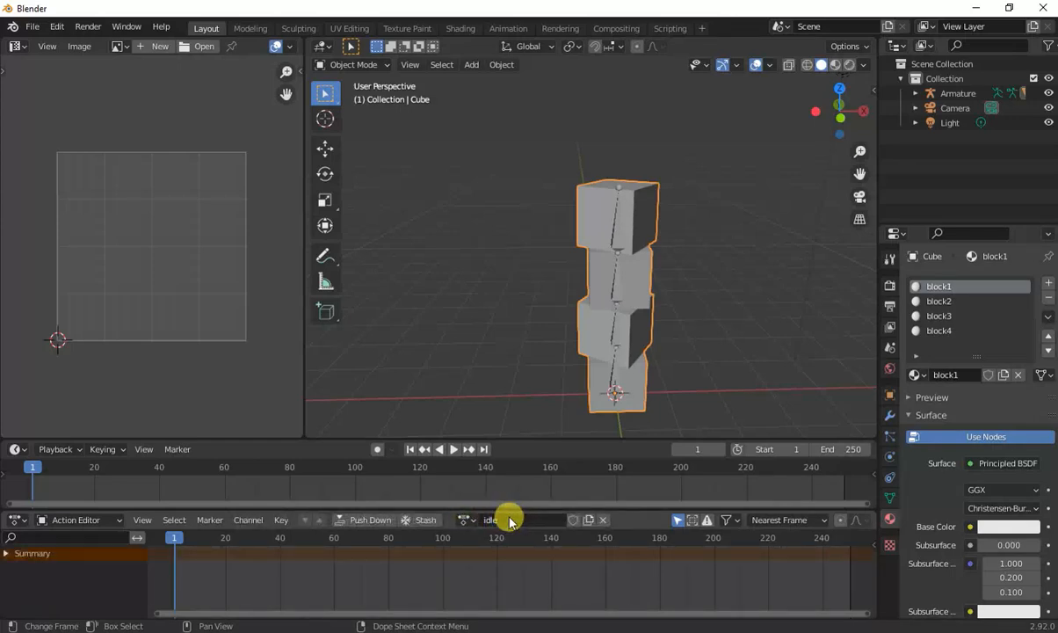
left_click(573, 521)
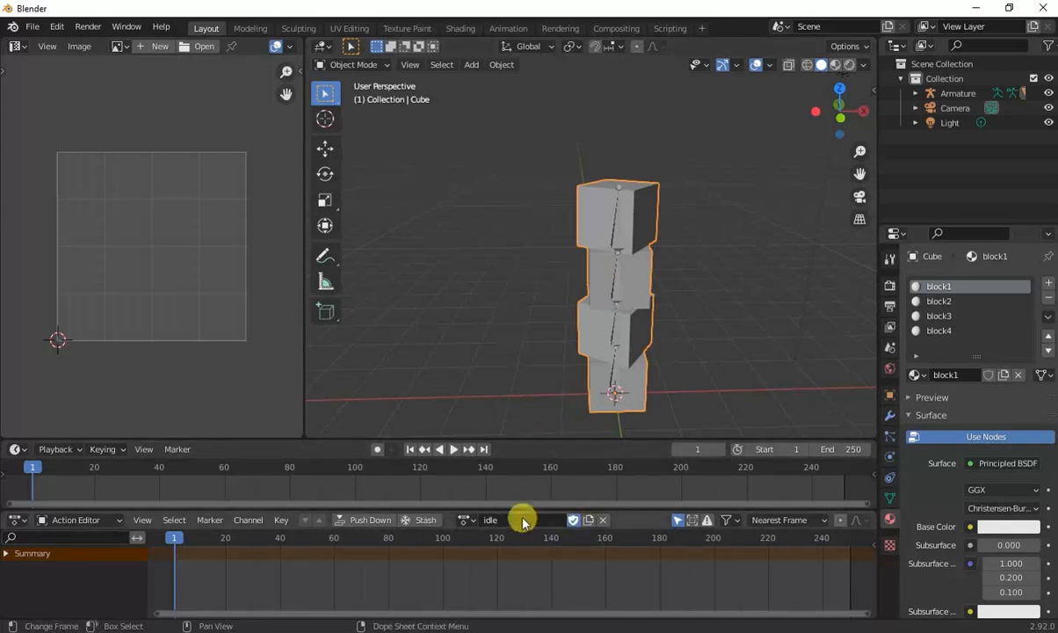
Step: Make the armature the active object and link the existing idle action to it
left_click(616, 345)
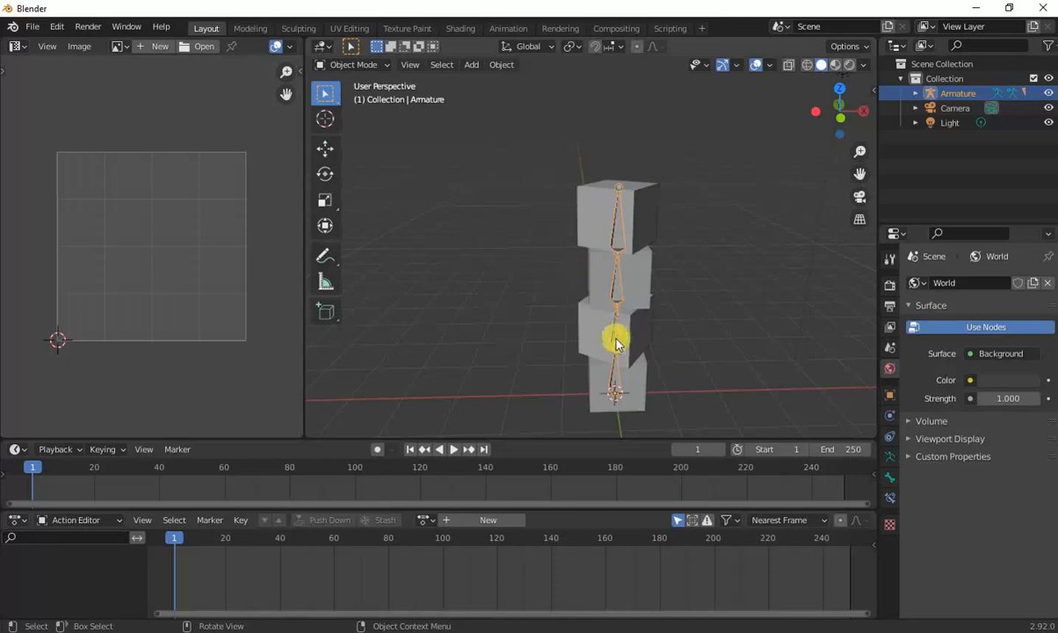
left_click(550, 345)
left_click(428, 520)
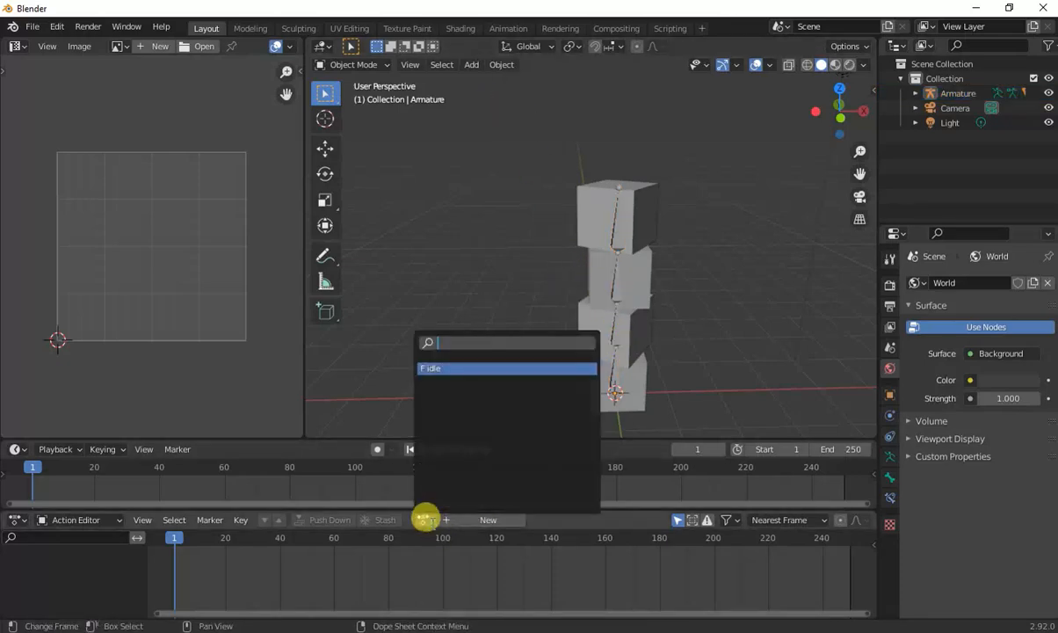
left_click(432, 367)
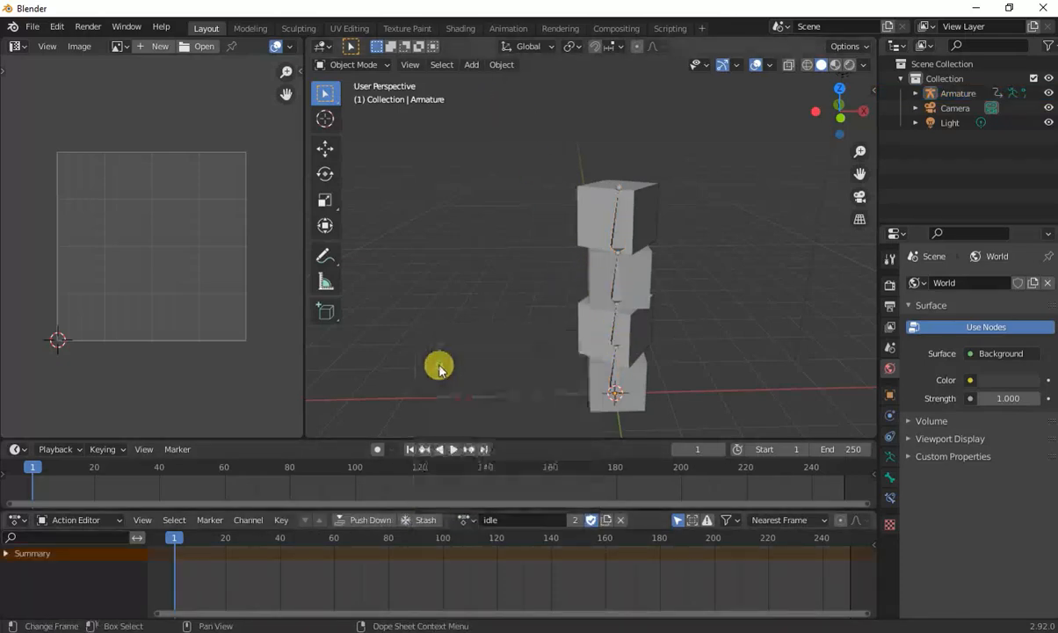
Step: Put the armature in Pose Mode, tilt its second bone slightly toward positive X and insert a Location, Rotation & Scale keyframe at frame 1
left_click(617, 339)
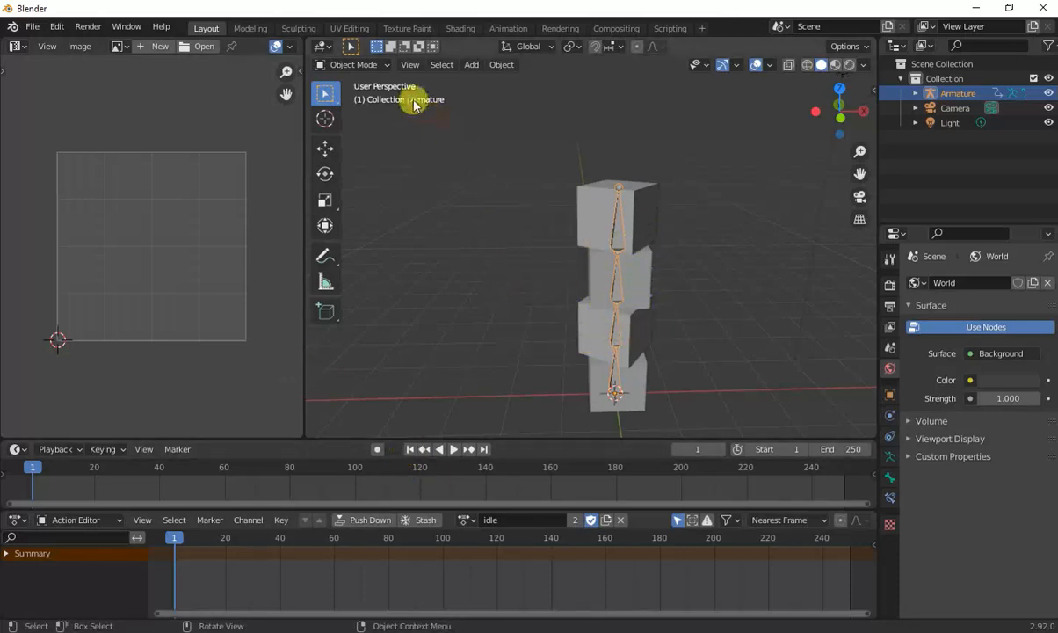
left_click(362, 65)
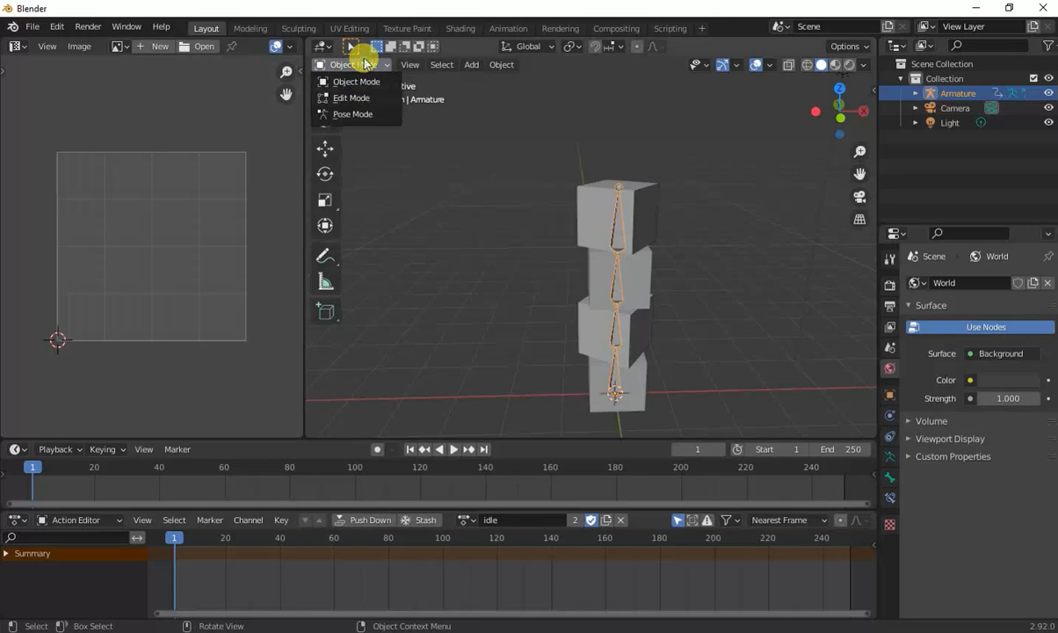
left_click(356, 115)
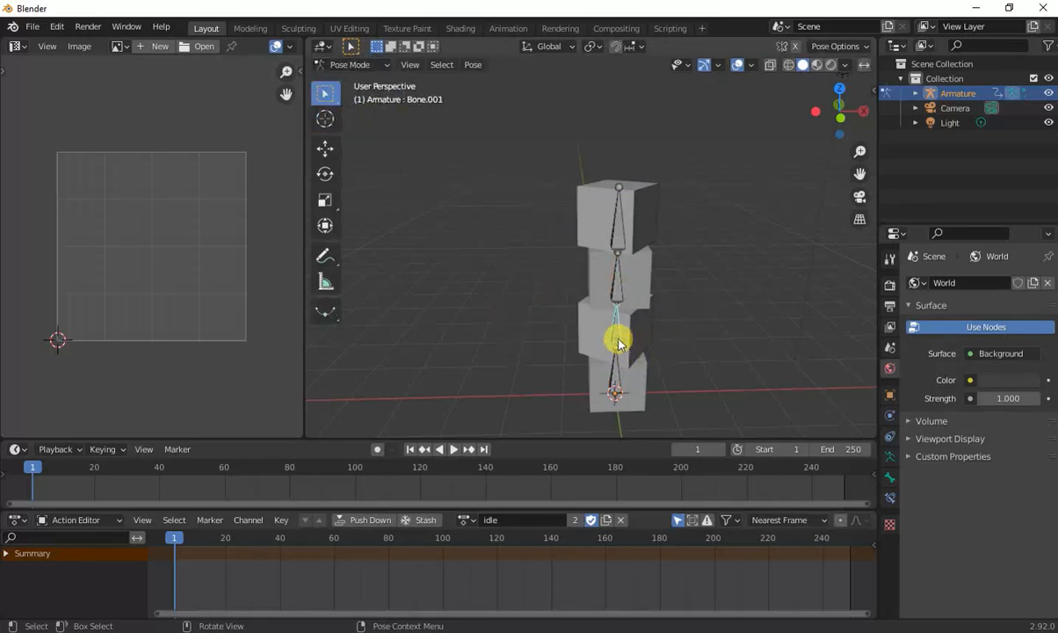
key("r")
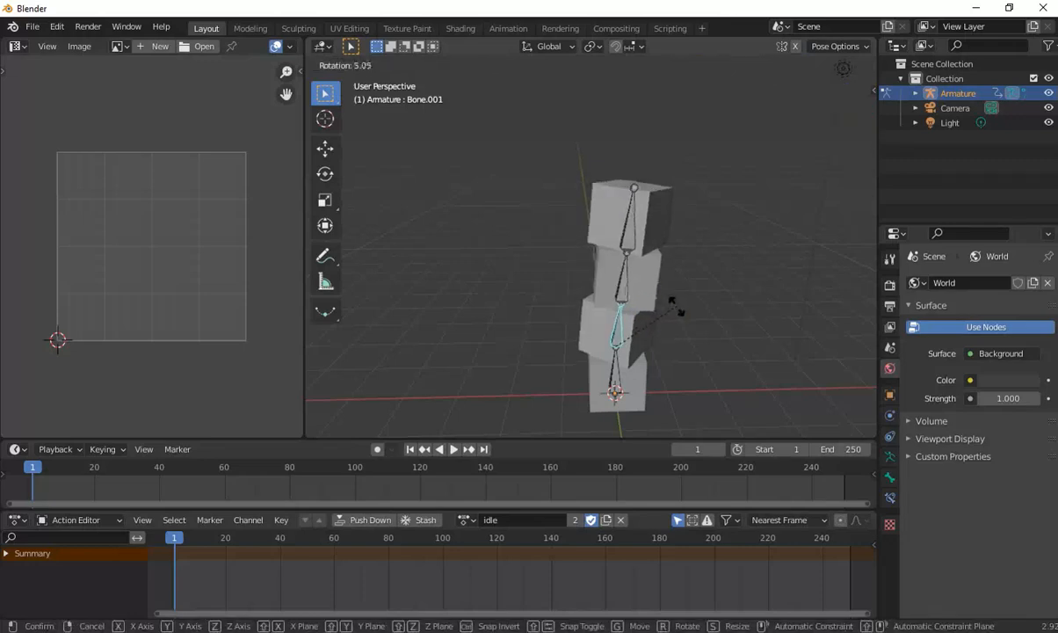
left_click(674, 318)
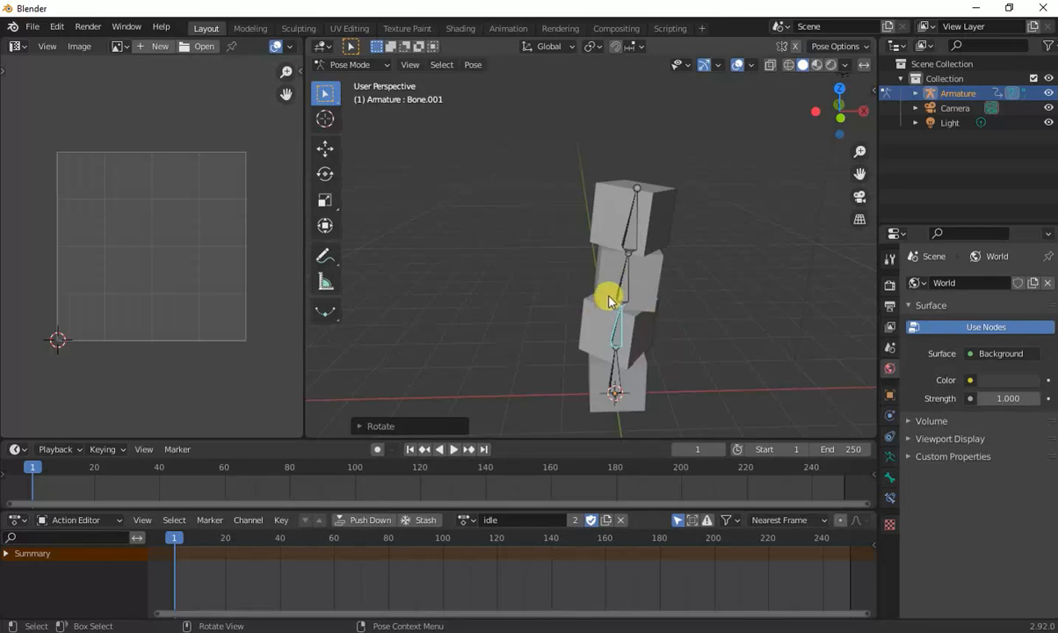
key("i")
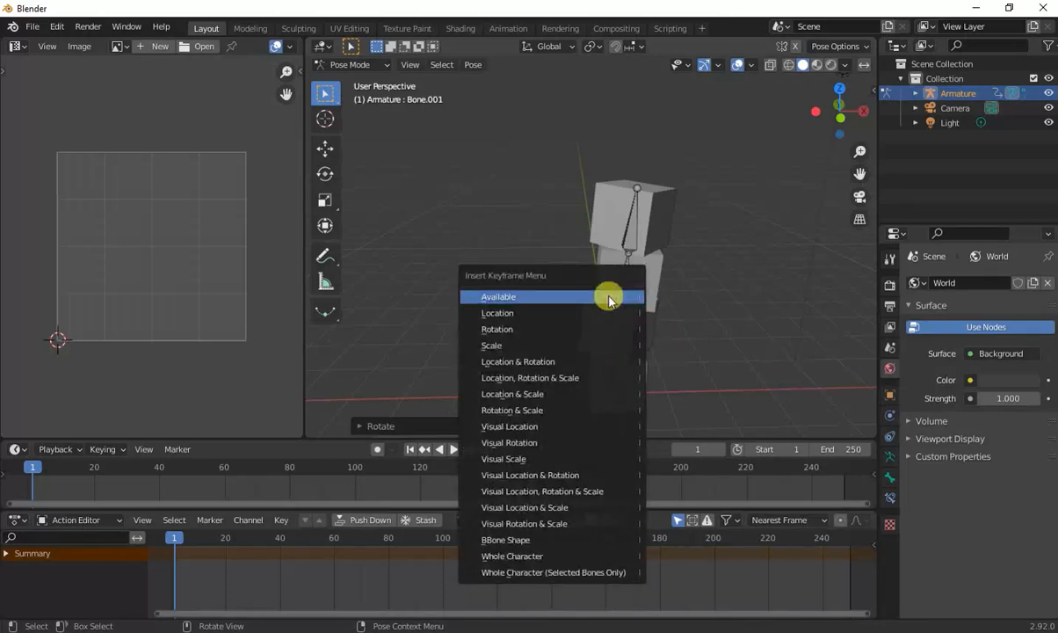
left_click(543, 378)
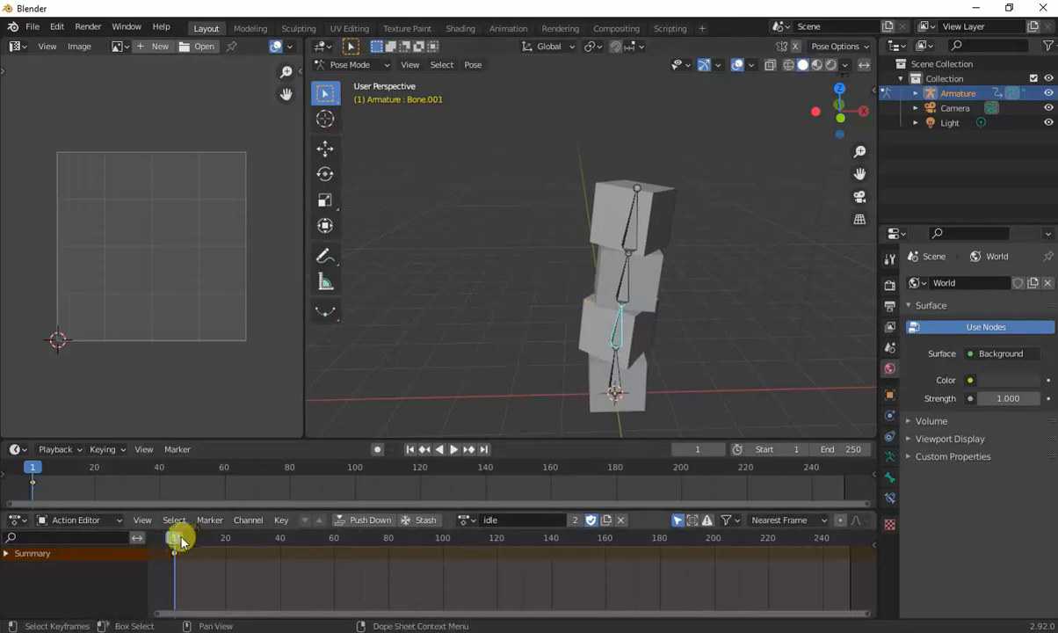
Step: At frame 1, bend the third bone further toward positive X and rotate the top bone back about 19 degrees
left_click_drag(181, 542, 228, 562)
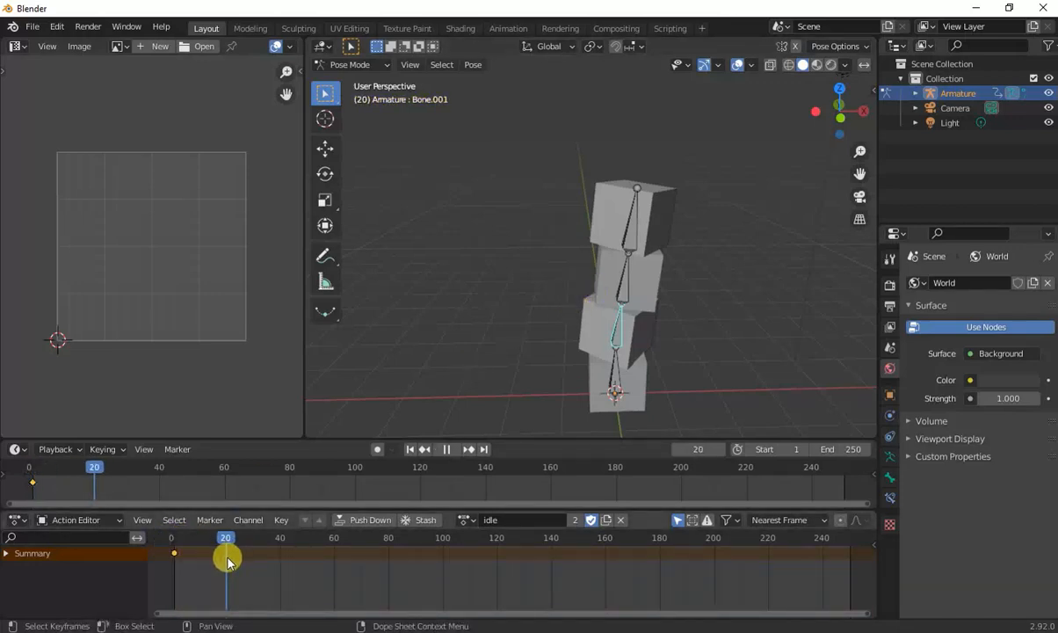
key("Escape")
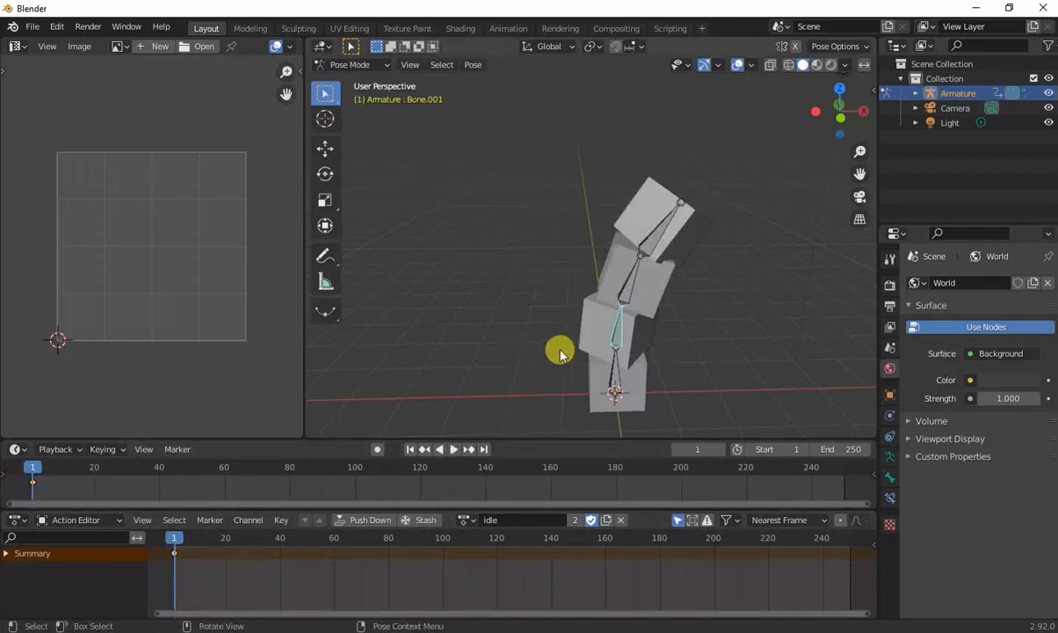
left_click(639, 283)
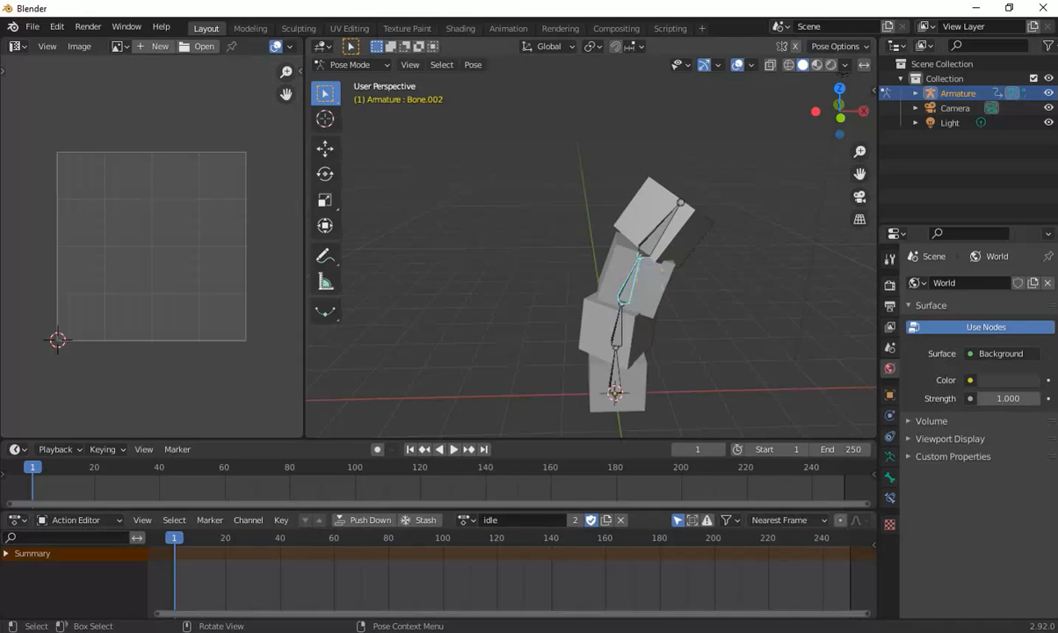
key("r")
left_click(675, 264)
left_click(678, 257)
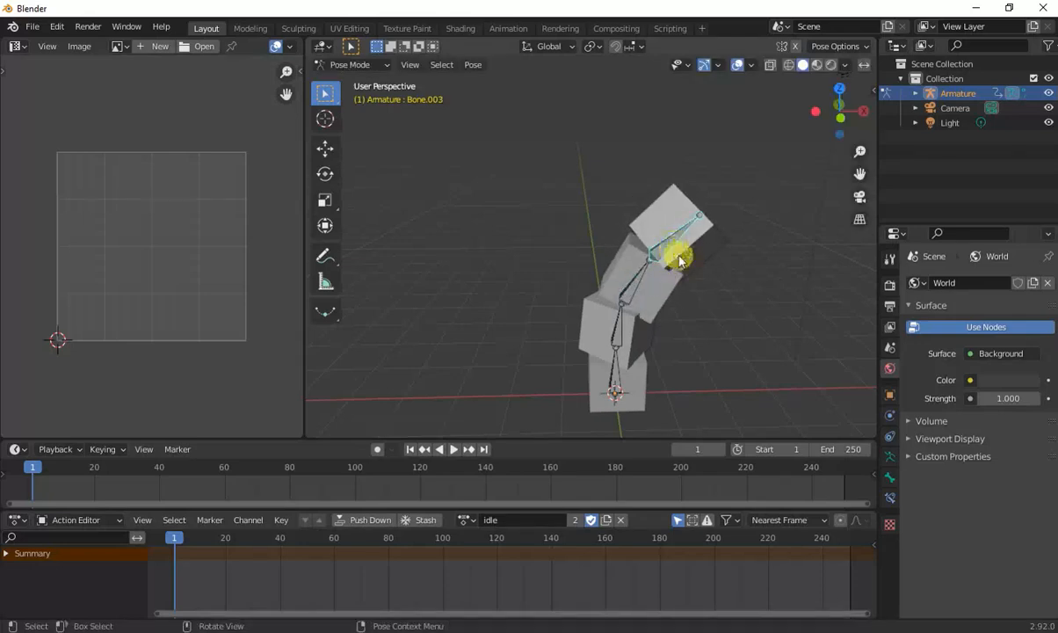
key("r")
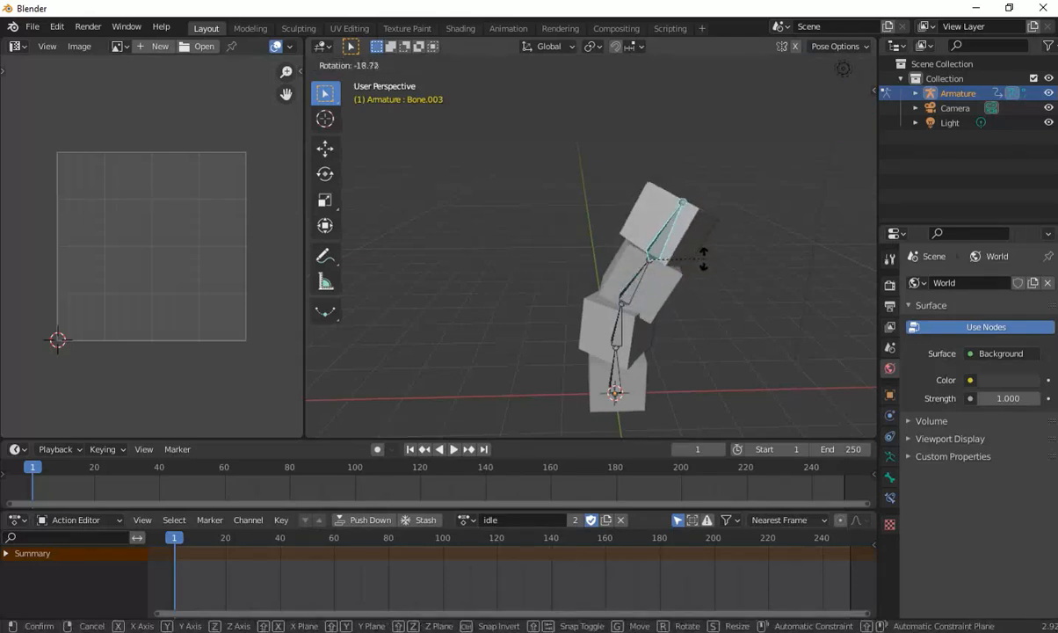
left_click(699, 268)
Step: Insert a Location, Rotation & Scale keyframe for all bones at frame 1
key("a")
key("i")
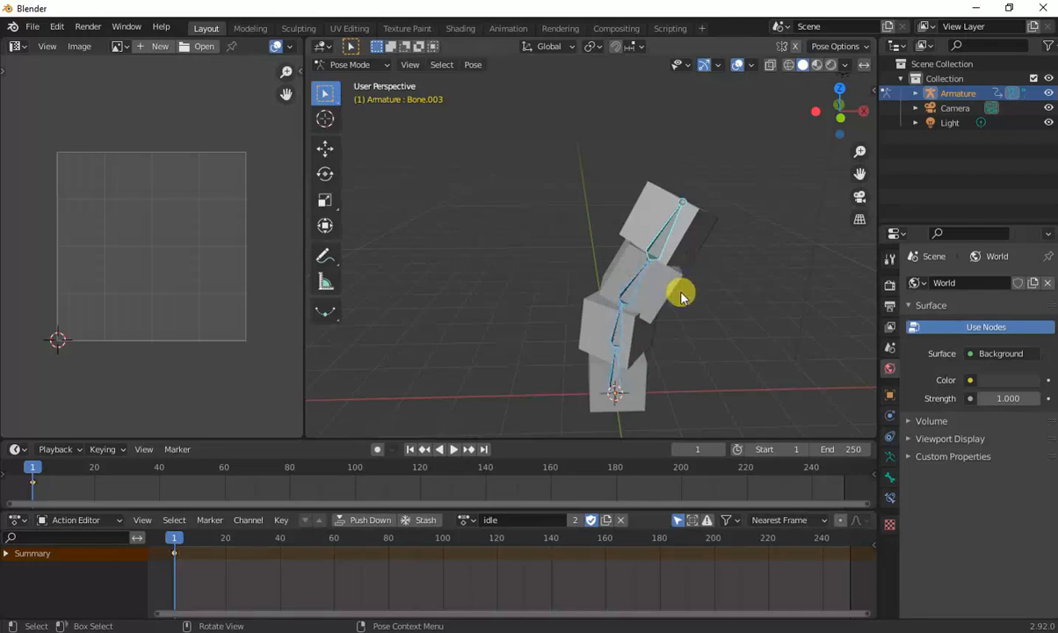
key("i")
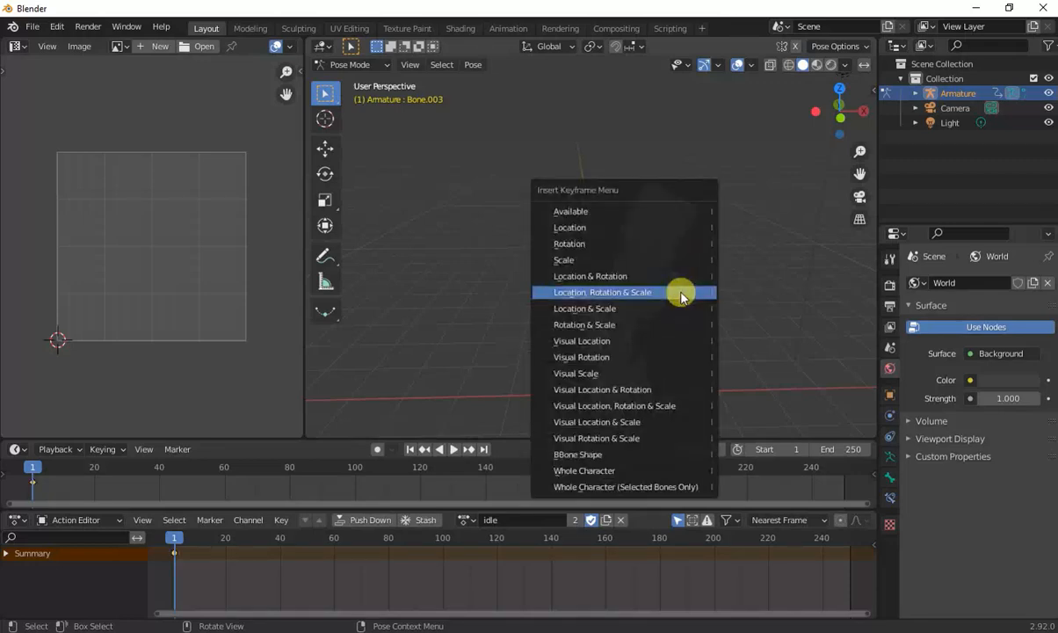
left_click(609, 293)
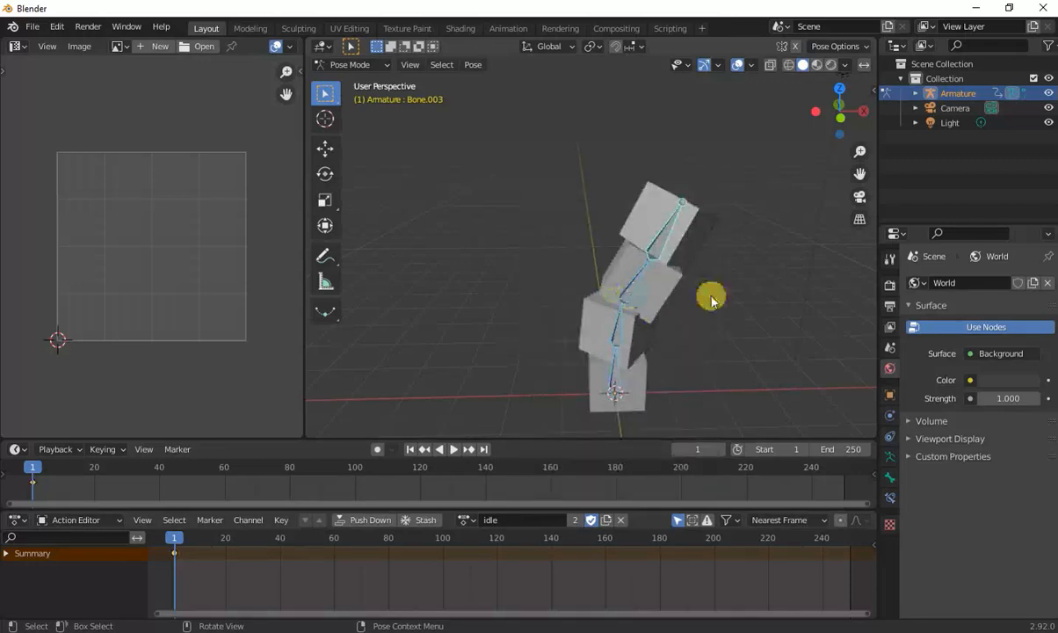
left_click(630, 291)
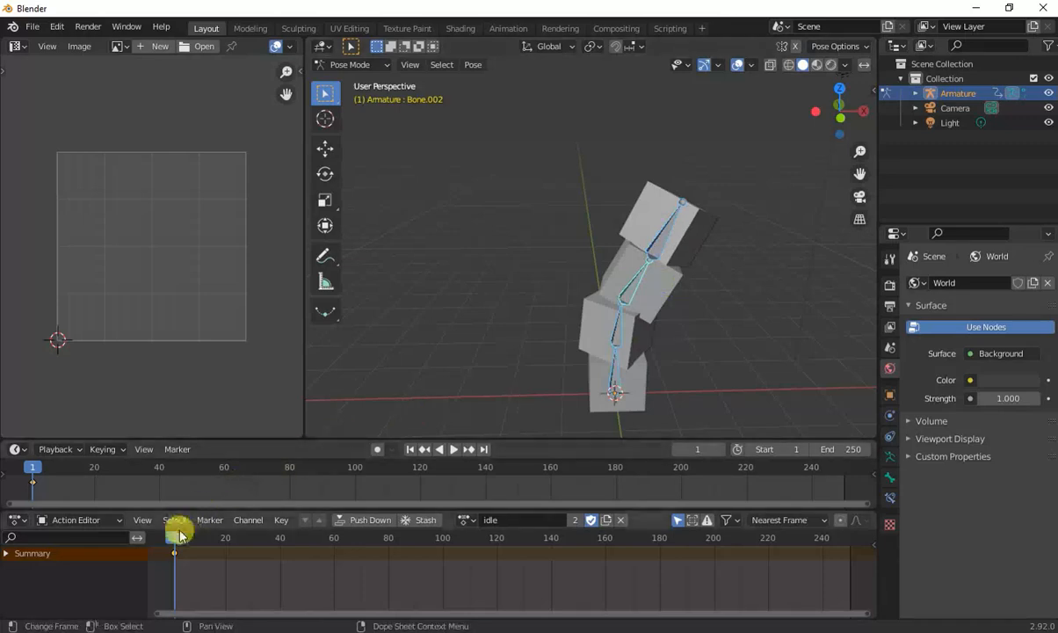
Step: Move to frame 20 and tilt the second bone over toward negative X
left_click_drag(176, 535, 226, 563)
left_click(620, 329)
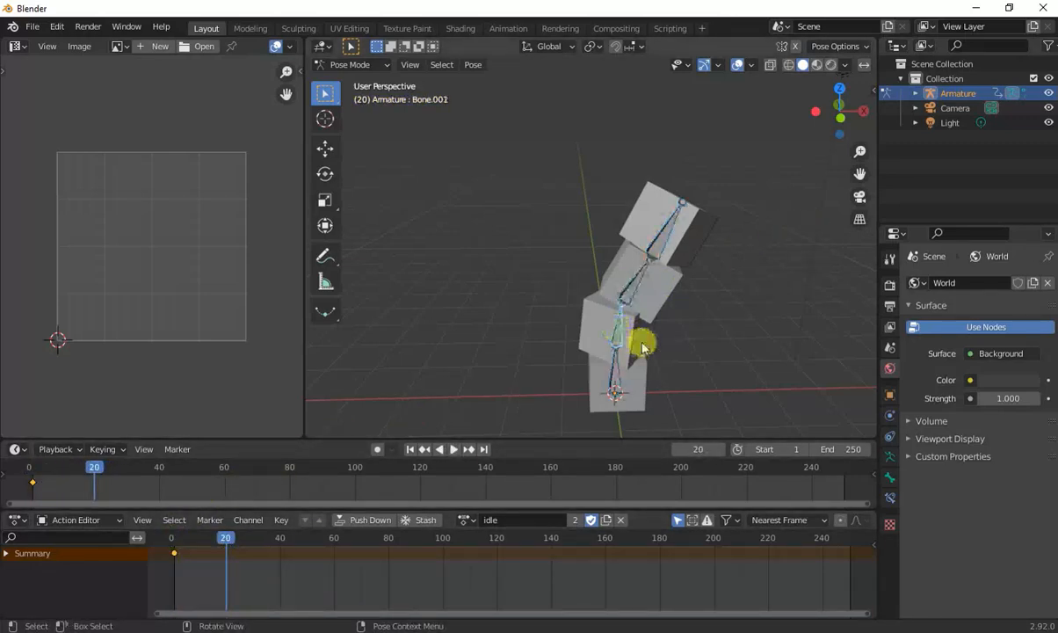
key("r")
left_click(686, 258)
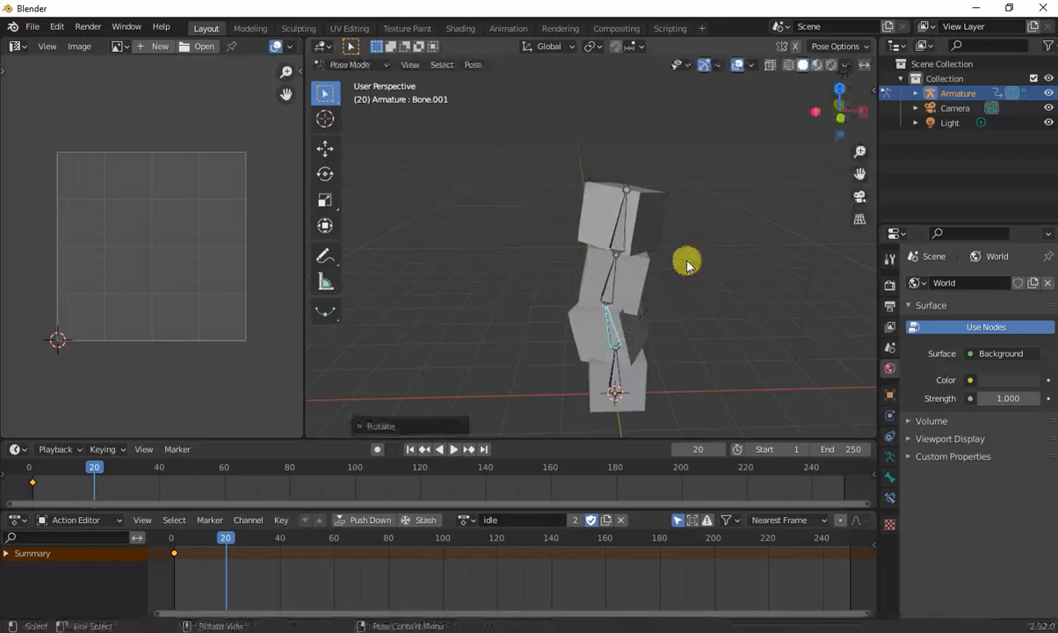
Step: Rotate the third bone around global X, and straighten it to stand nearly upright
left_click(616, 293)
key("r")
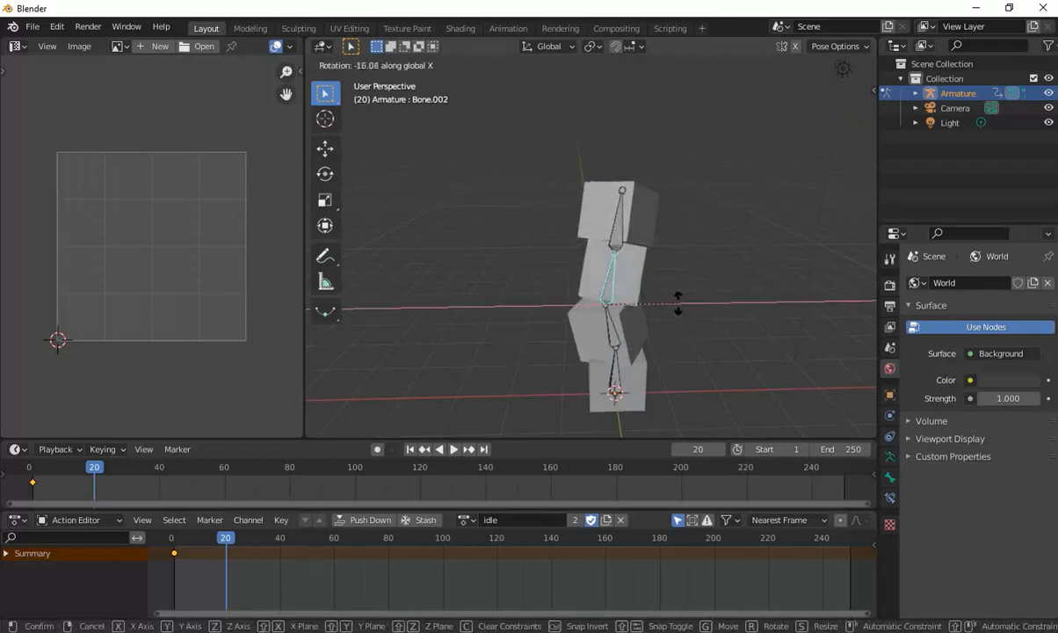
left_click(703, 305)
key("r")
left_click(813, 280)
Step: Rotate the top bone around global X and tilt it toward negative X, finishing with another global X rotation
left_click(609, 243)
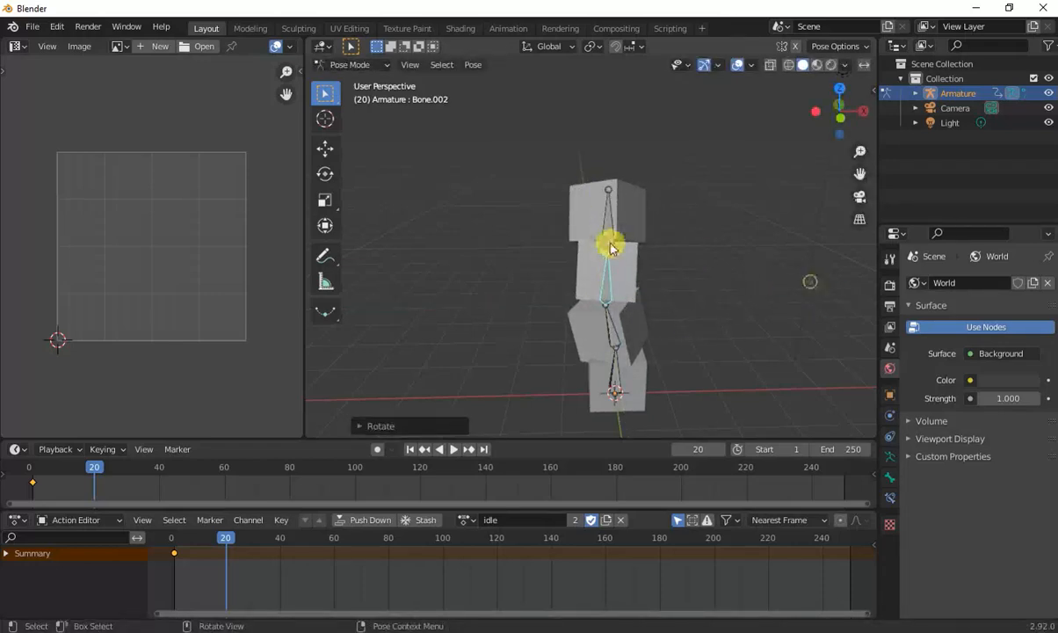
key("r")
key("x")
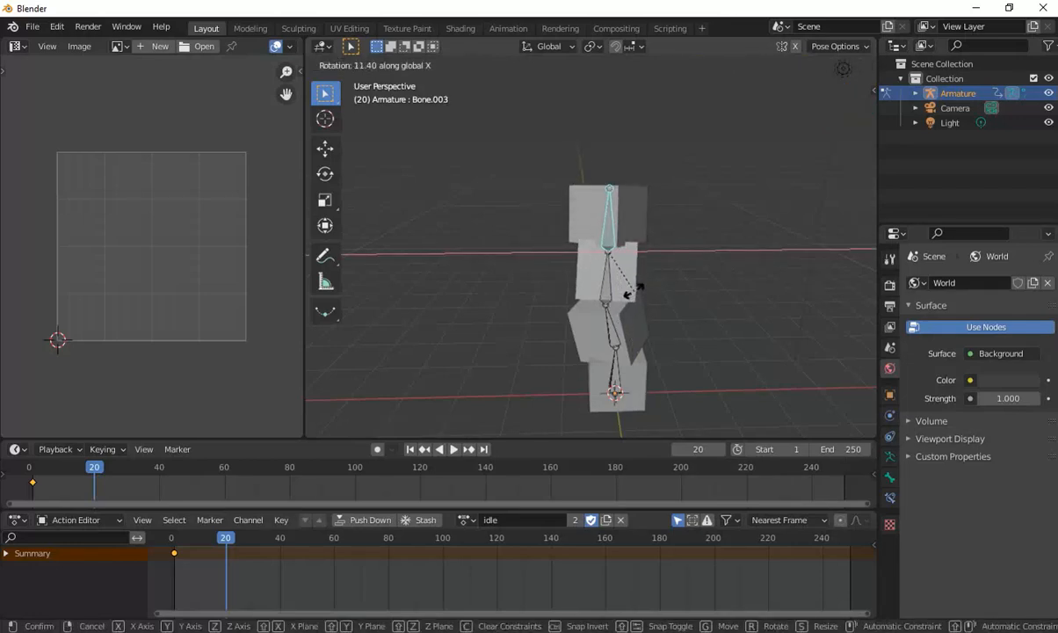
left_click(632, 302)
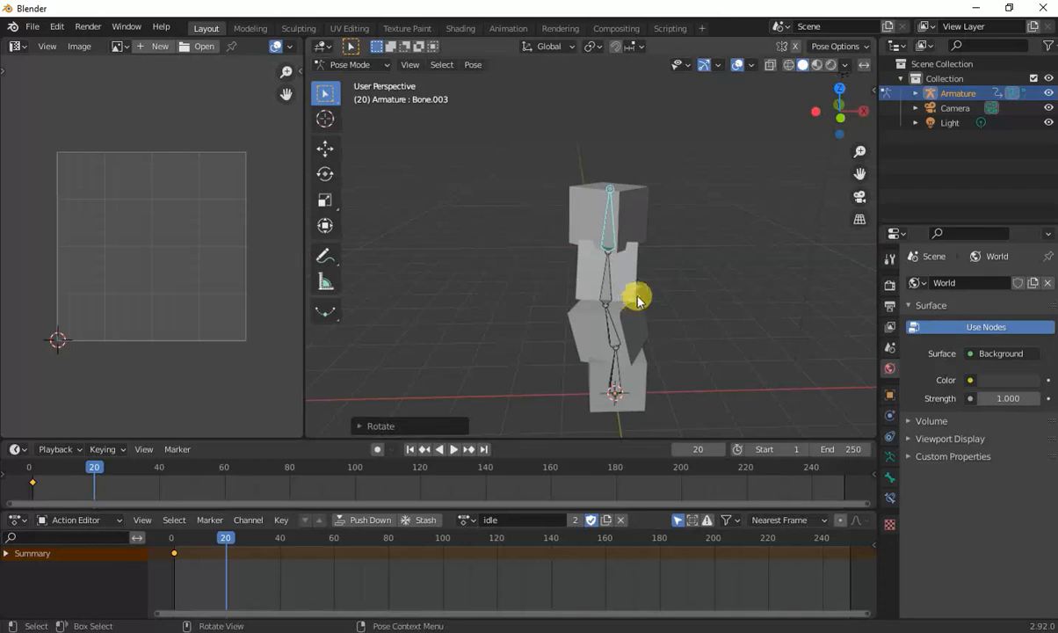
key("r")
left_click(642, 323)
key("r")
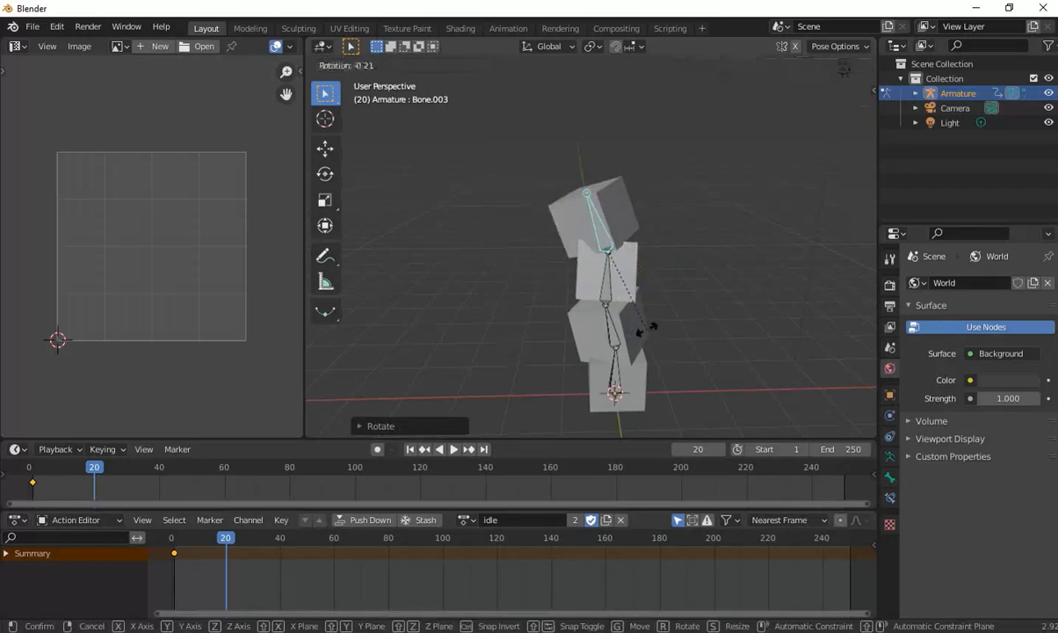
key("x")
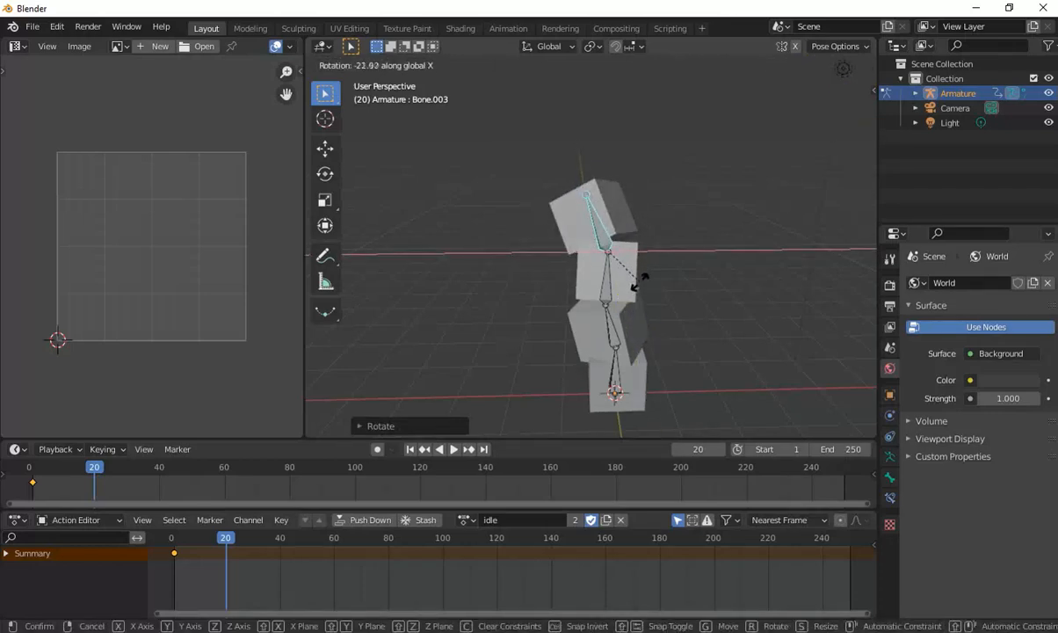
left_click(655, 303)
Step: Keyframe the location, rotation and scale of all bones at frame 20
key("a")
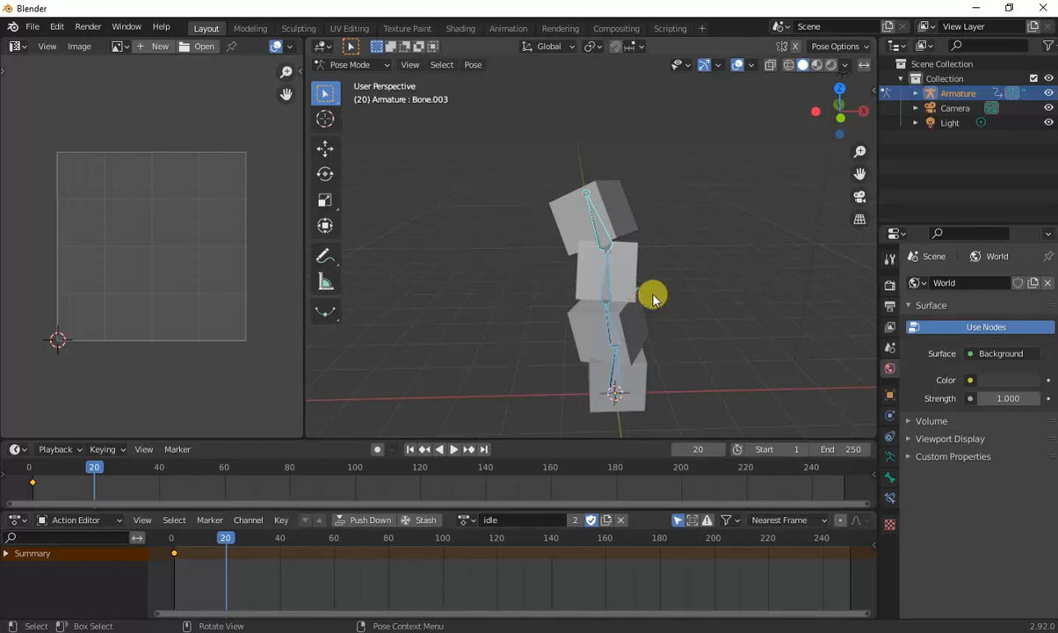
key("i")
left_click(652, 296)
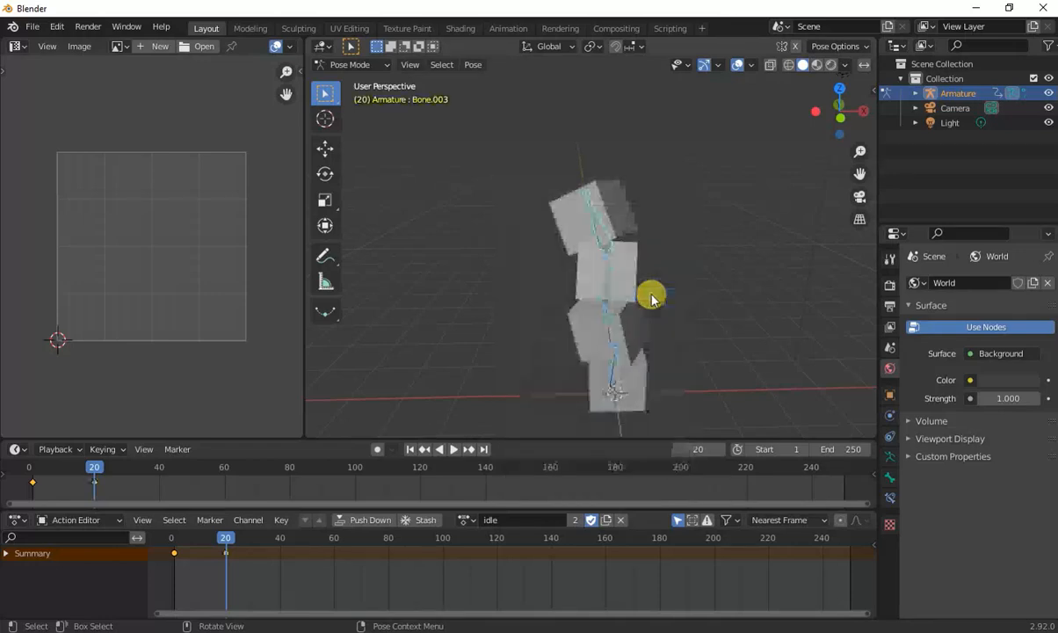
Step: Return to frame 1 and duplicate its keyframe to frame 40 in the idle action
mouse_move(174, 545)
left_mouse_down()
mouse_move(226, 552)
mouse_move(175, 568)
mouse_move(167, 544)
left_mouse_up()
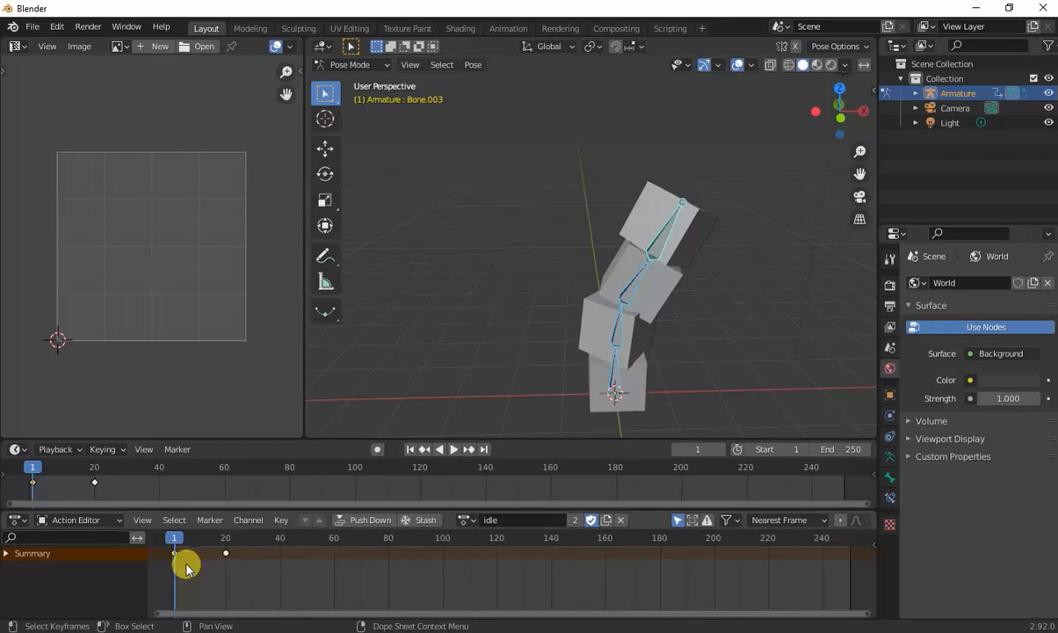
key("shift+d")
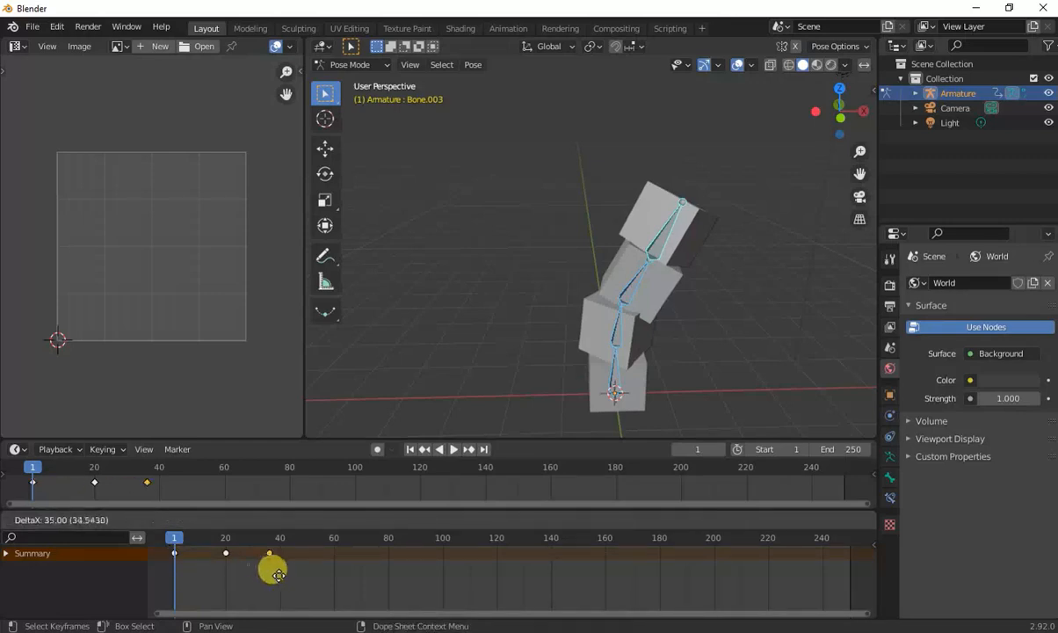
left_click(288, 578)
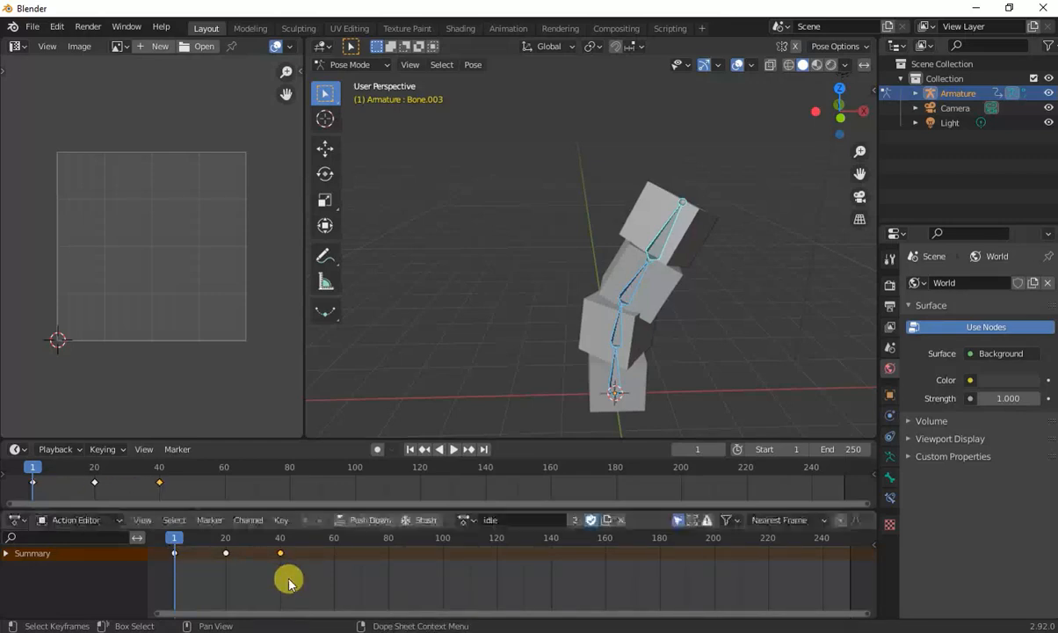
Step: Set the scene's output frame rate to 60 fps
left_click(891, 287)
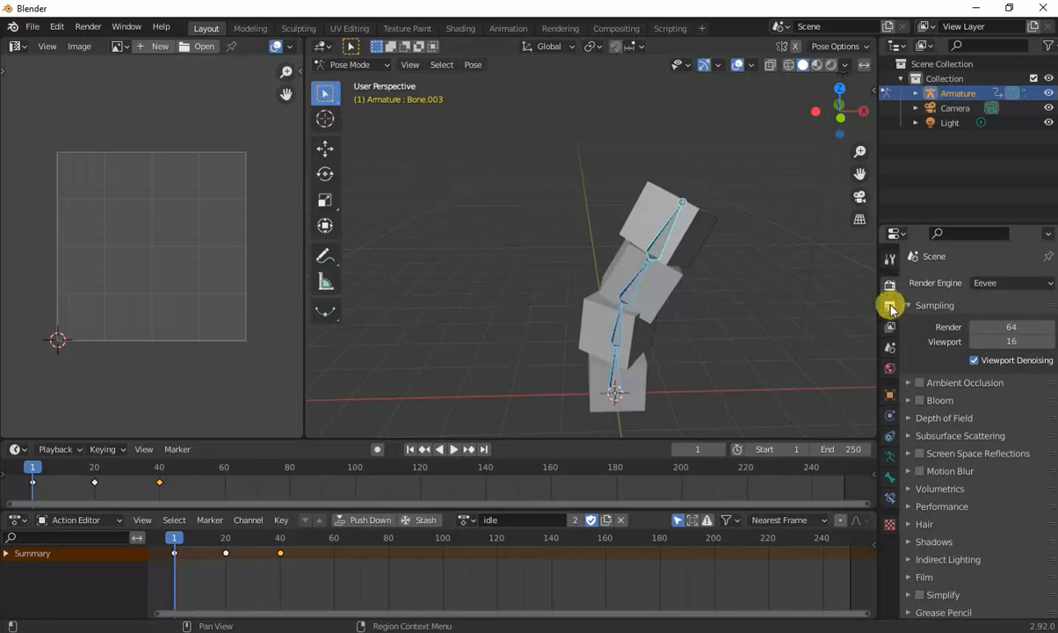
left_click(891, 305)
left_click(984, 464)
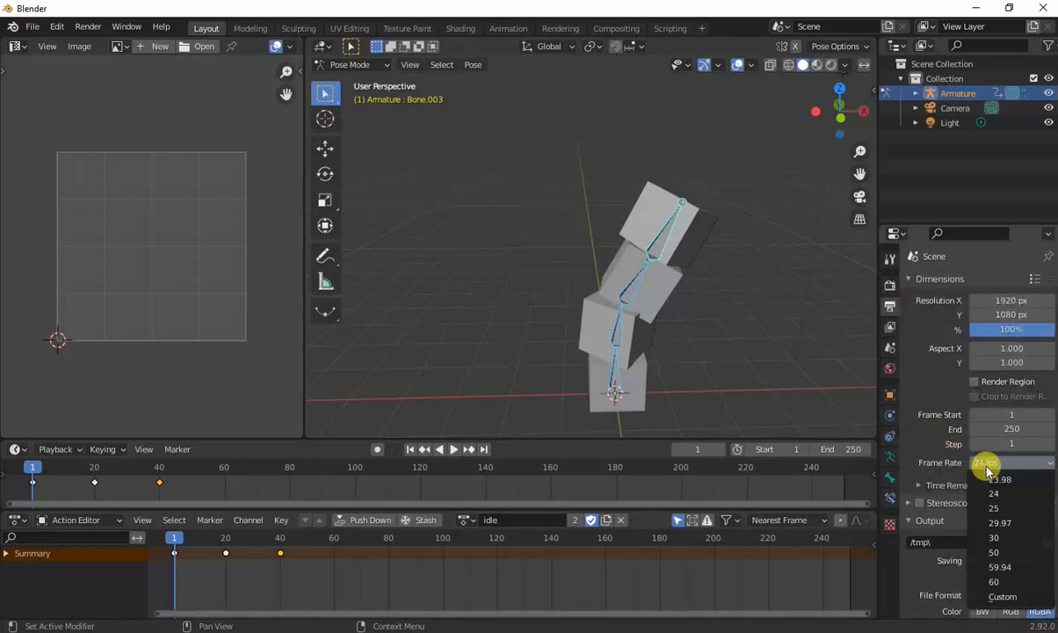
left_click(997, 580)
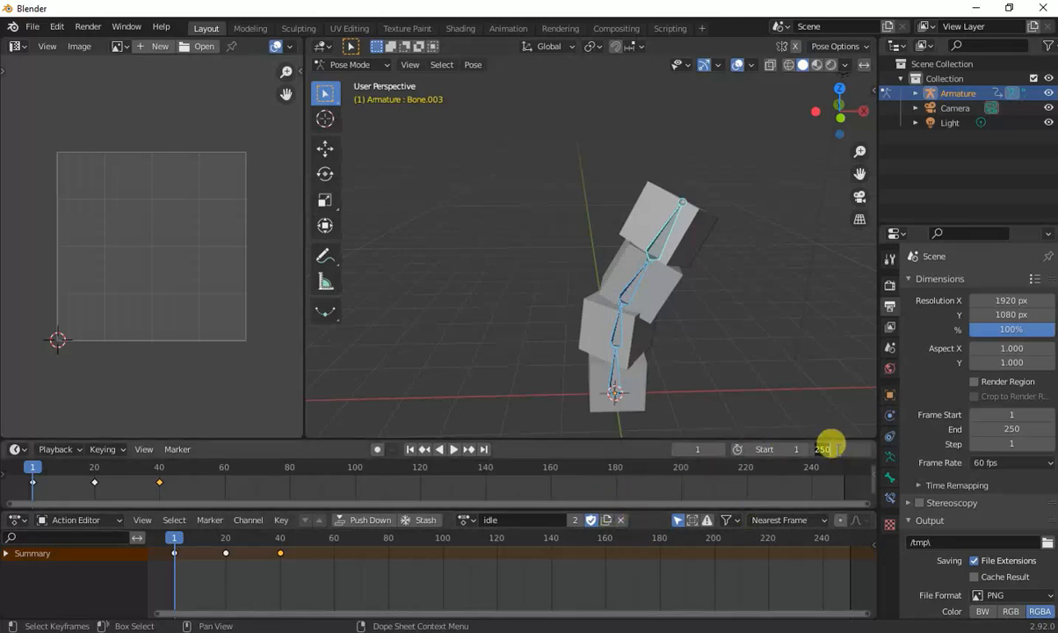
Step: Set the animation's end frame to 40
left_click(831, 444)
type("40")
key("Return")
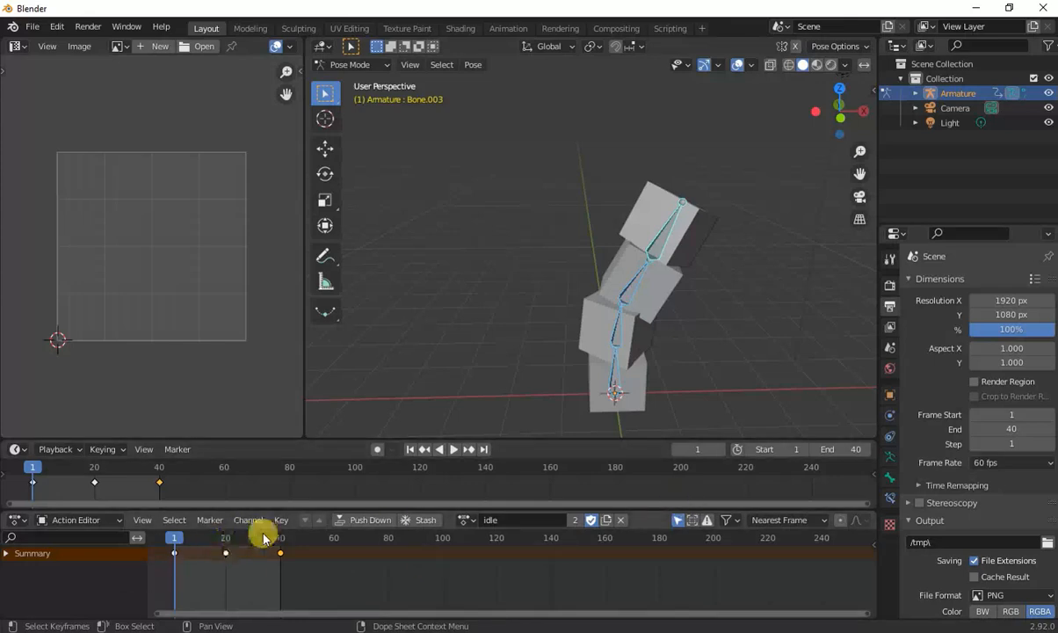
Step: Play the idle animation and set the scene's end frame to 80
left_click(456, 451)
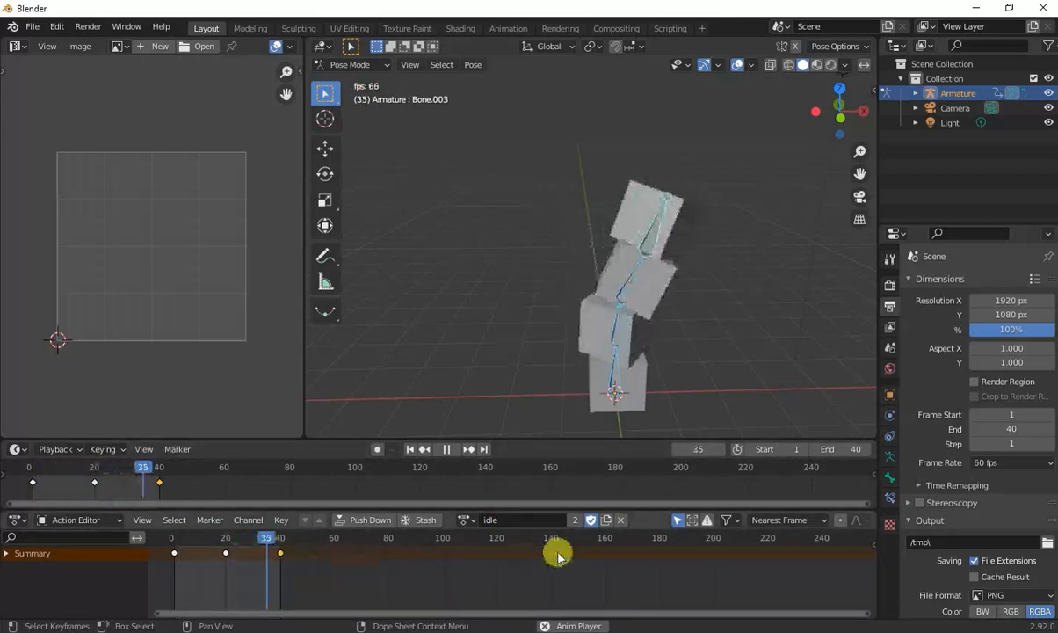
left_click(841, 448)
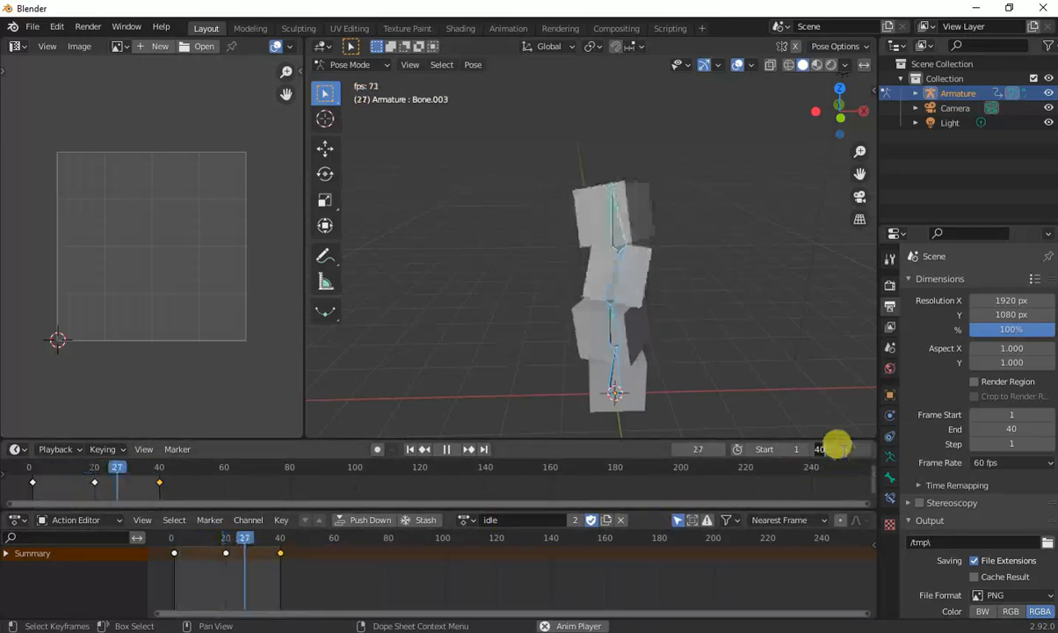
type("80")
key("Return")
Step: Stop playback and stretch all idle keyframes from frame 1 so the last one lands on frame 80
left_click_drag(344, 569, 169, 545)
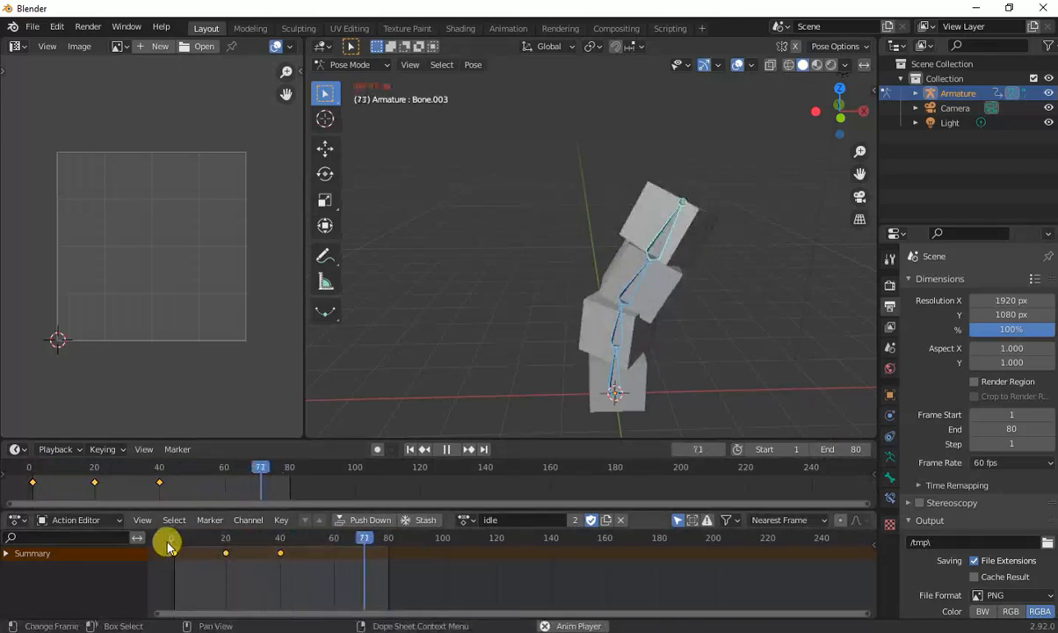
left_click(446, 449)
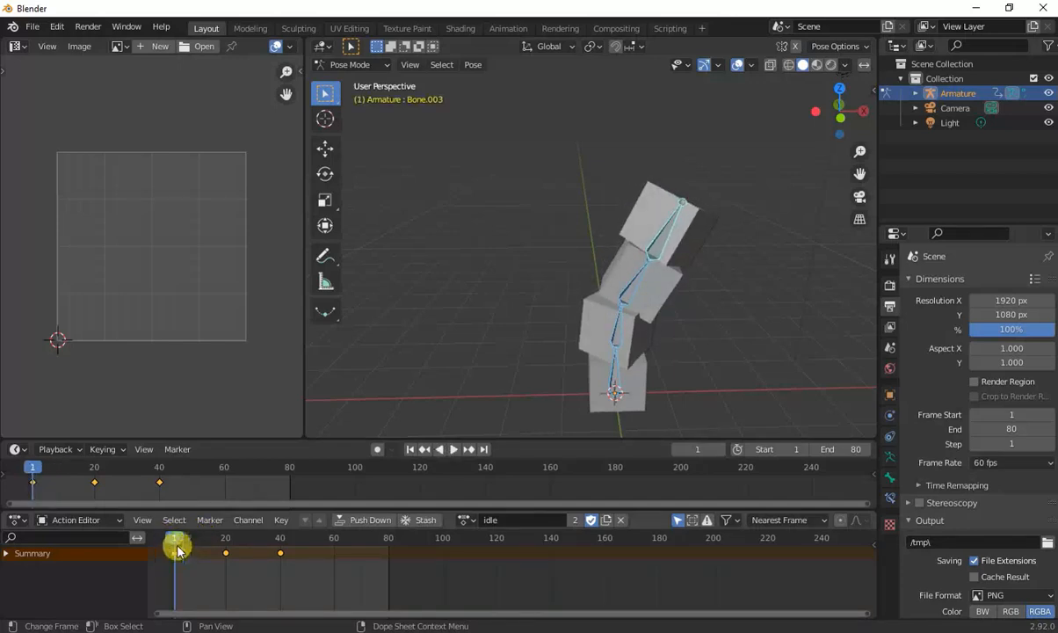
key("s")
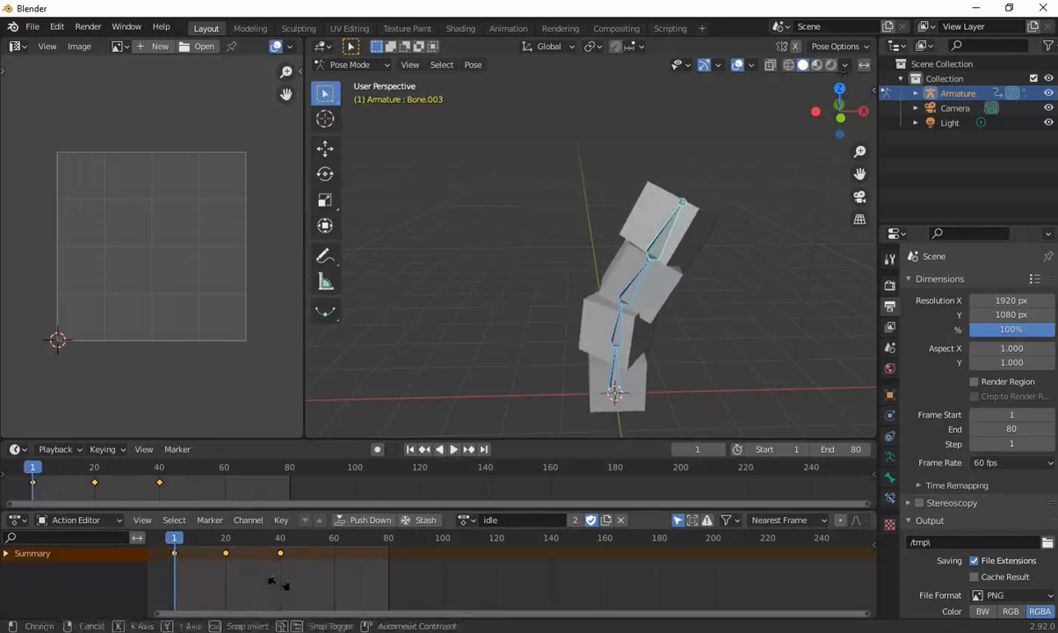
left_click(391, 598)
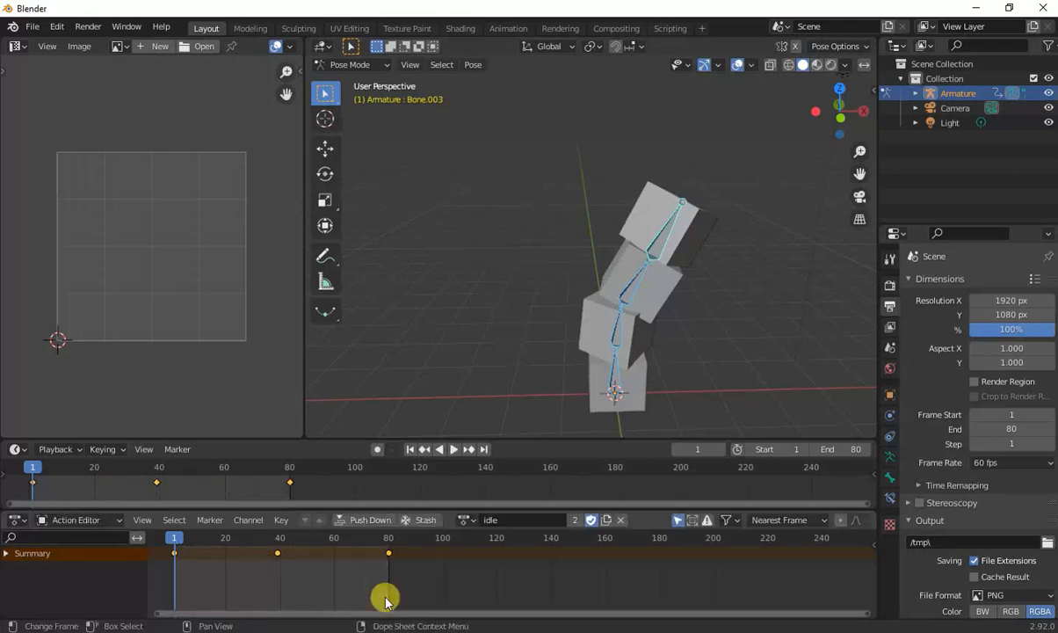
Step: Play back the slowed idle animation to check its timing and look at the list of existing actions
left_click(452, 451)
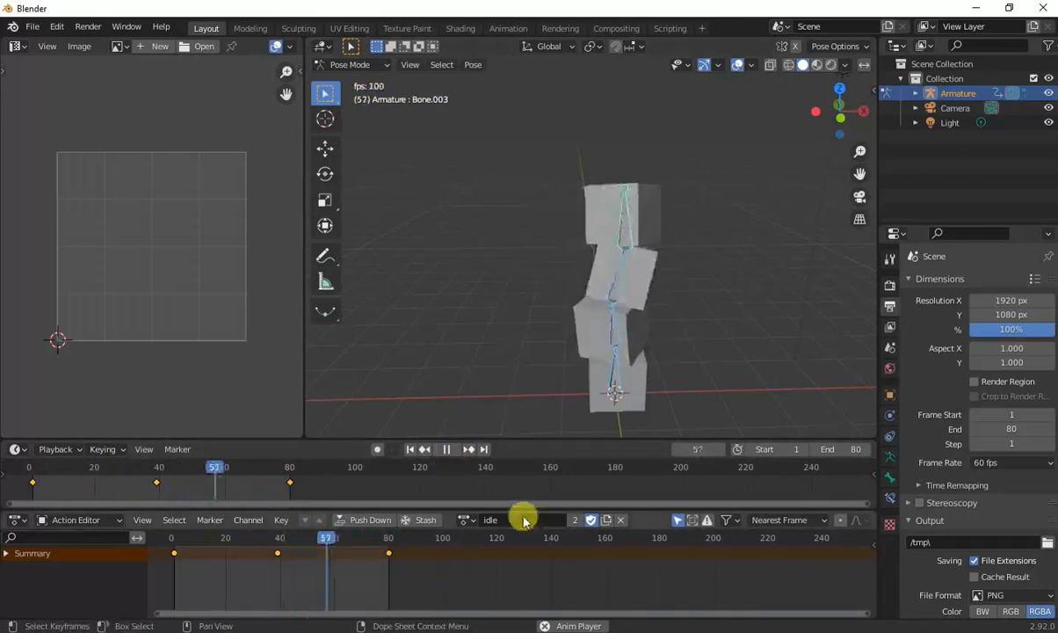
left_click(446, 449)
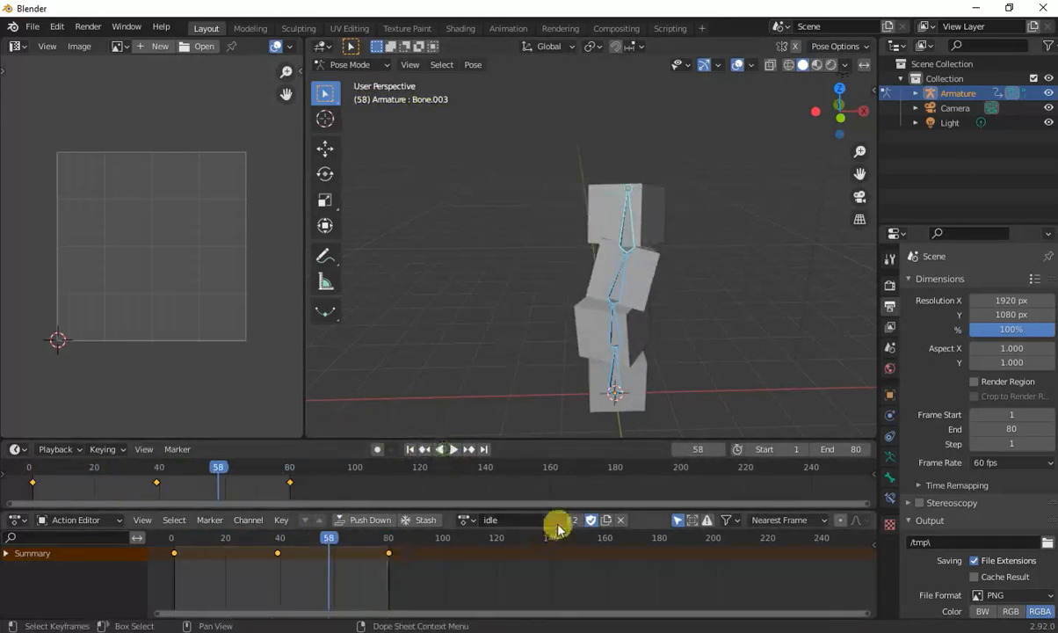
left_click(461, 517)
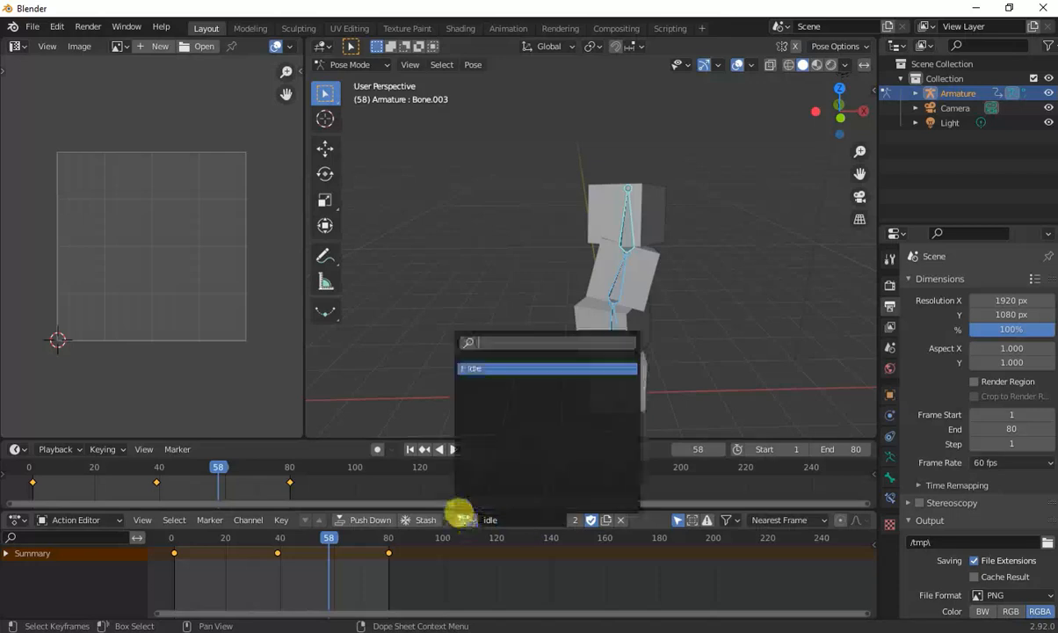
left_click(517, 519)
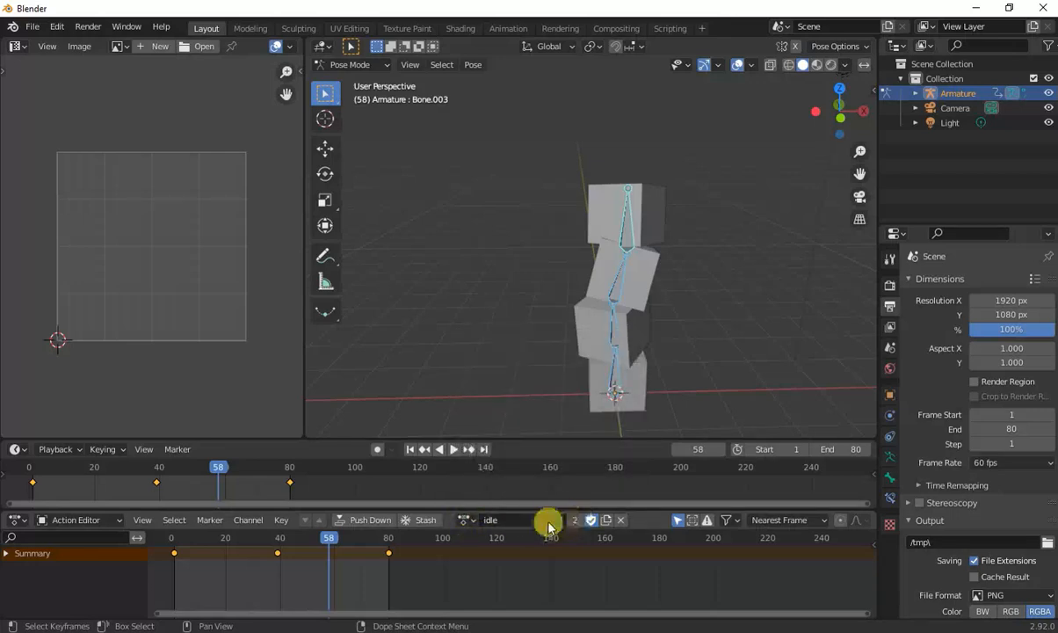
key("space")
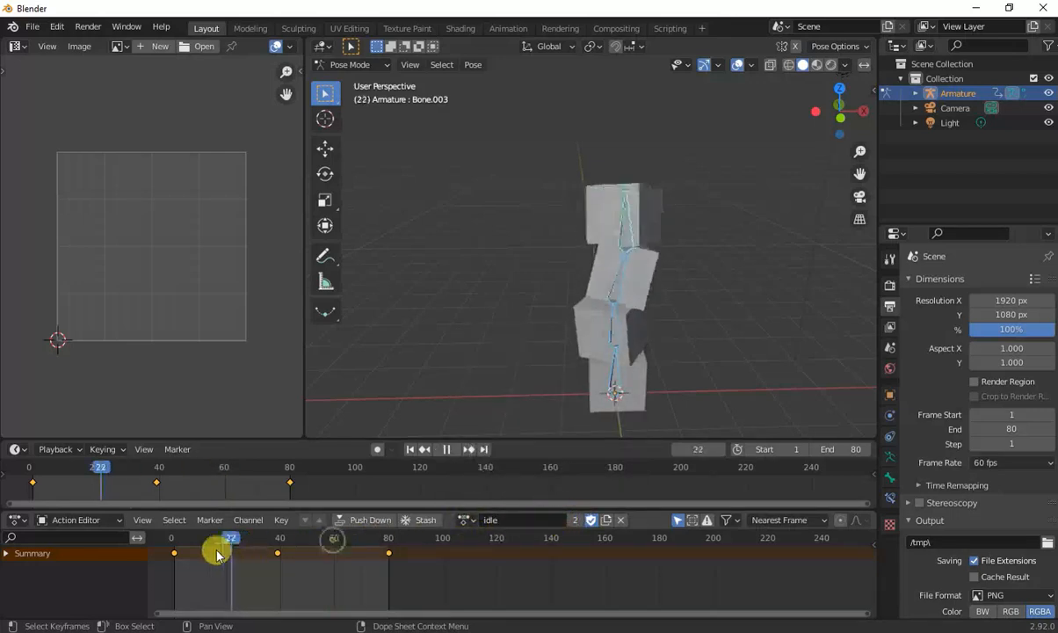
left_click_drag(178, 556, 175, 555)
key("space")
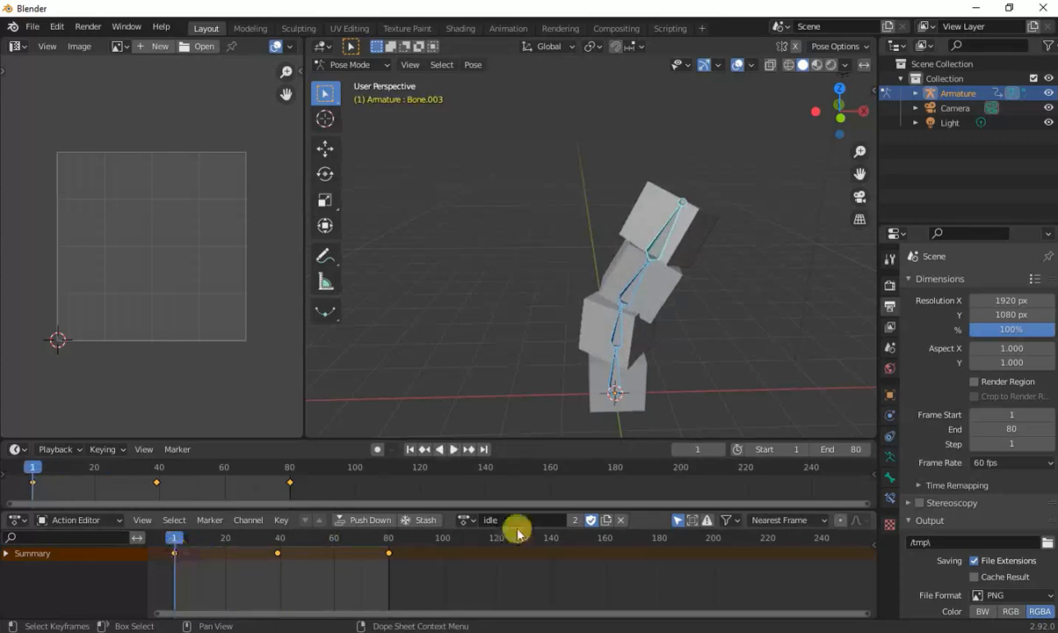
Step: Create a new action from the idle action and name it rotate
left_click(592, 522)
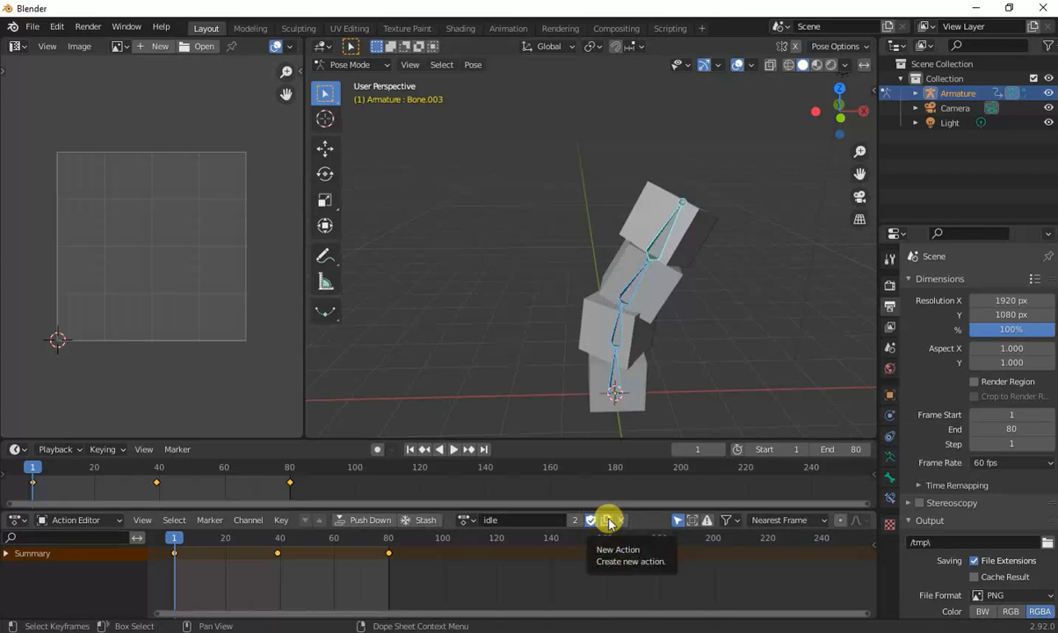
left_click(609, 522)
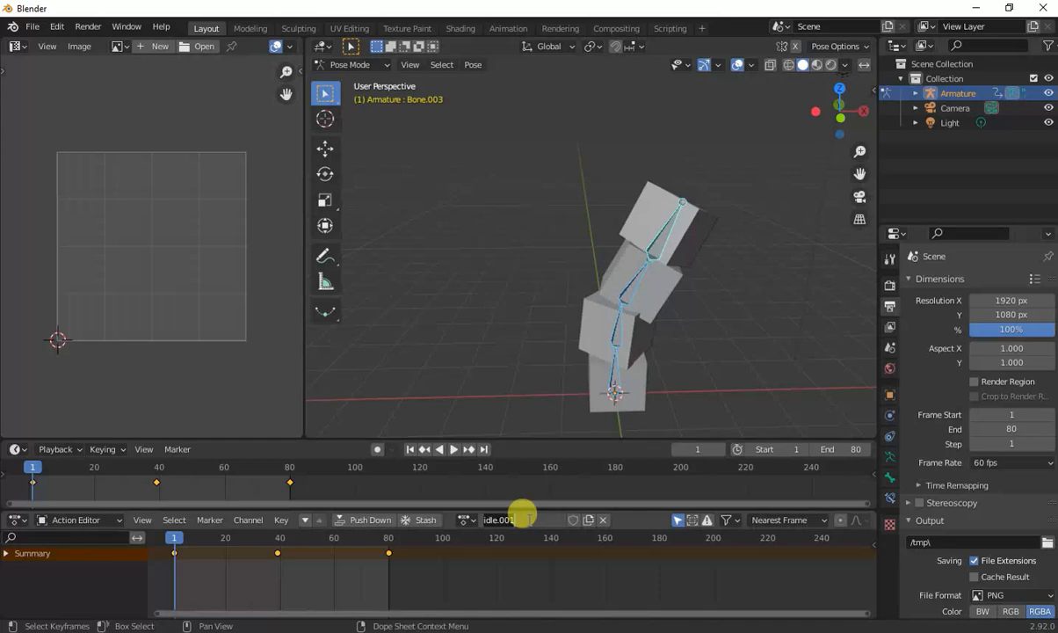
key("Return")
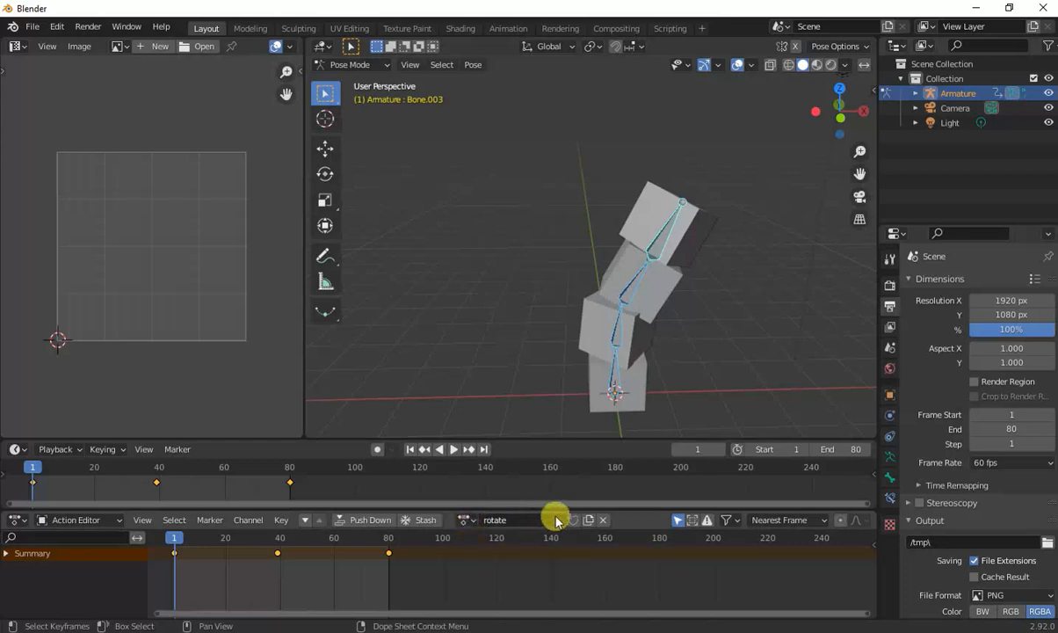
Step: Delete all keyframes copied into the rotate action and assign the rotate action to the armature again
left_click_drag(424, 572, 161, 542)
key("Delete")
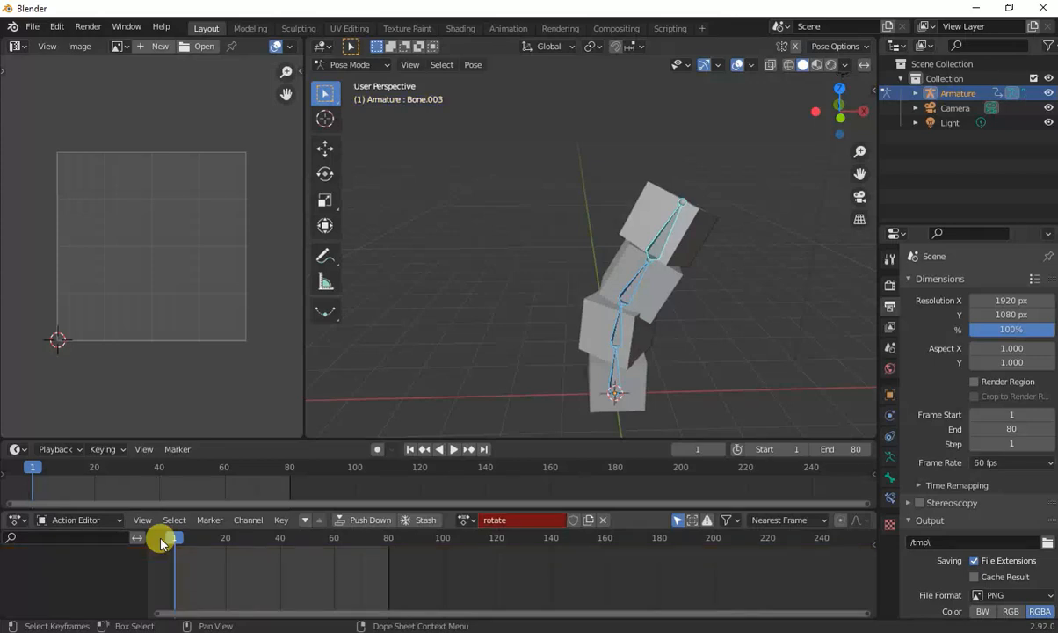
left_click(426, 520)
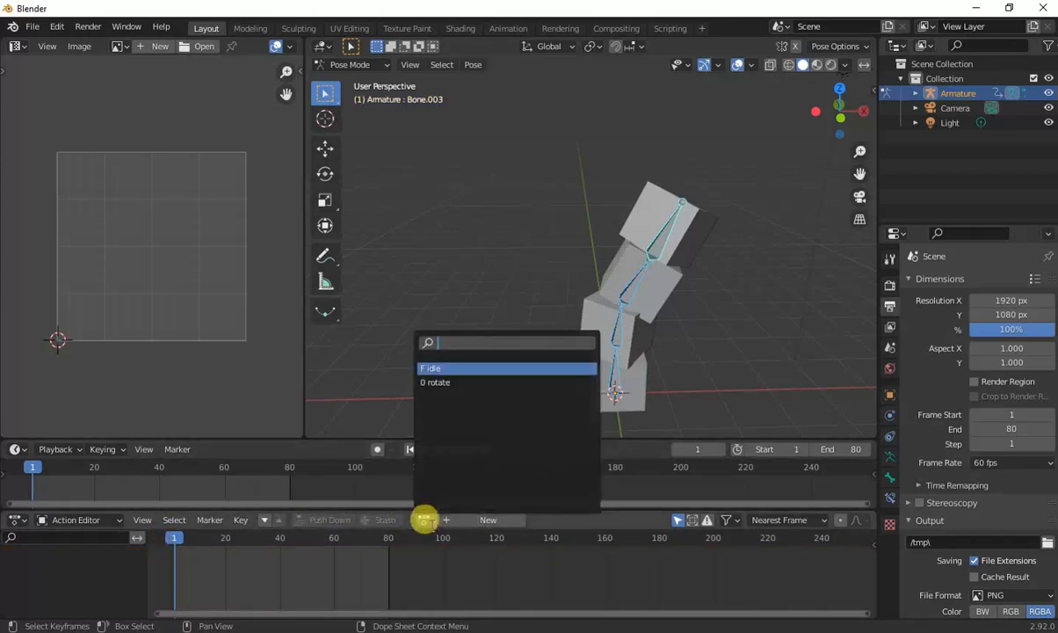
left_click(423, 383)
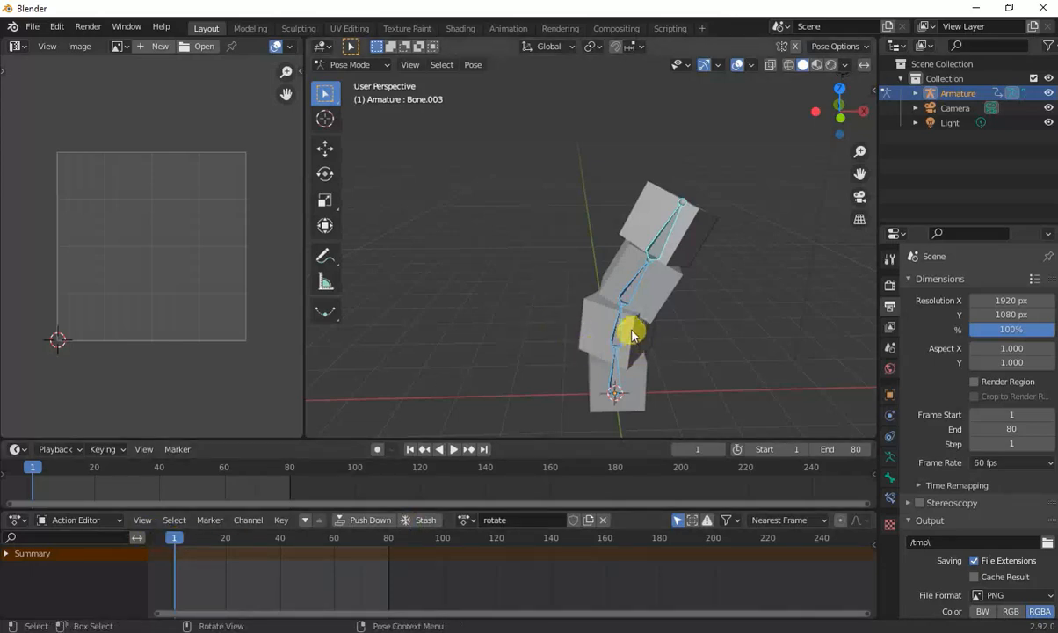
Step: Clear the rotation of all bones and bend the tower sideways by rotating the second bone from the base
key("alt+r")
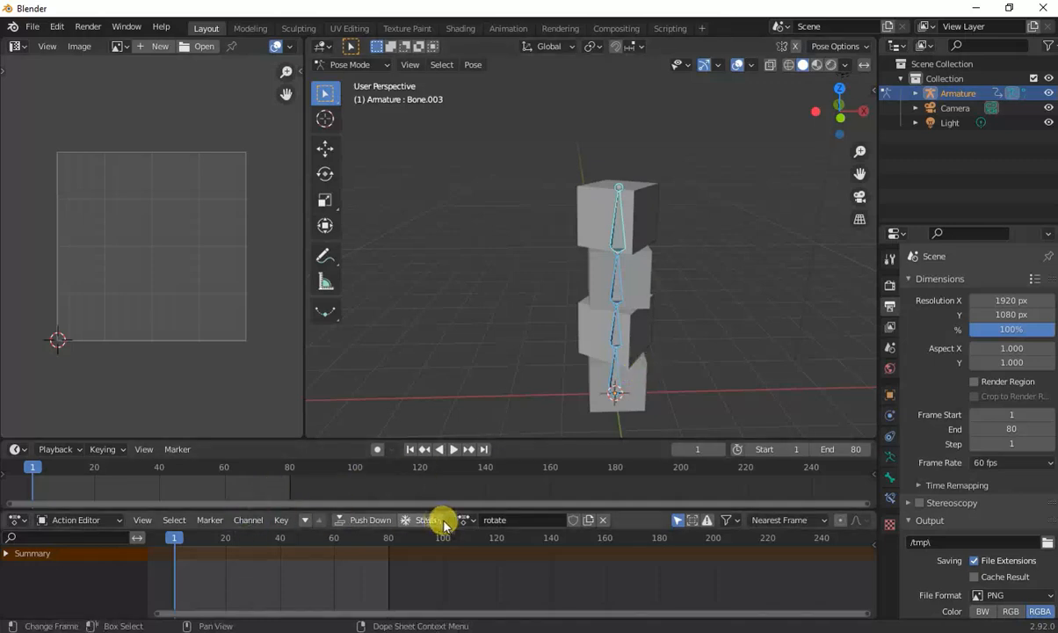
left_click(617, 341)
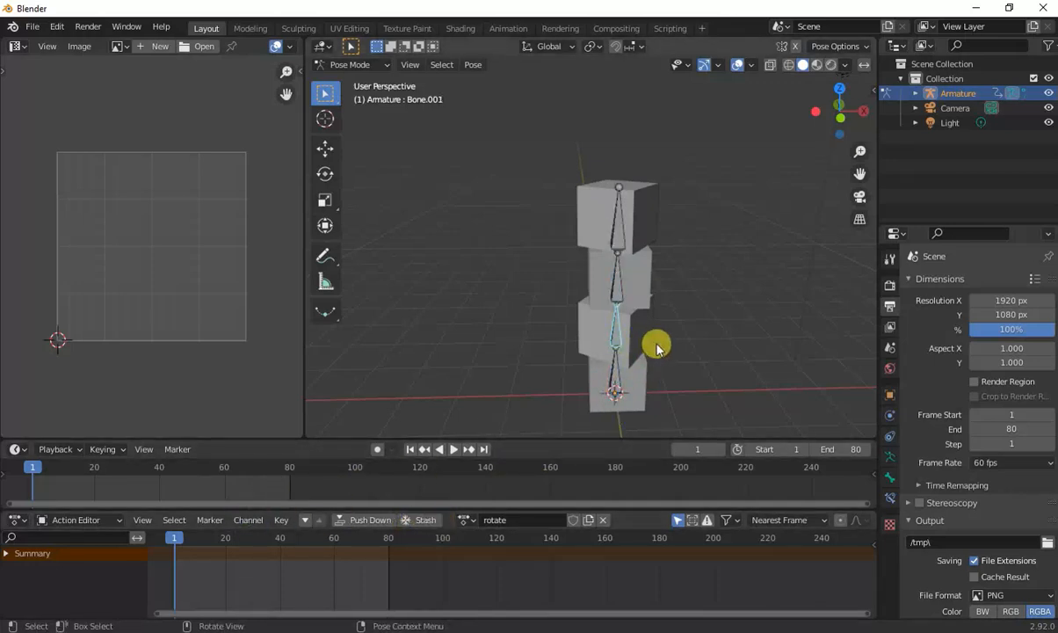
key("r")
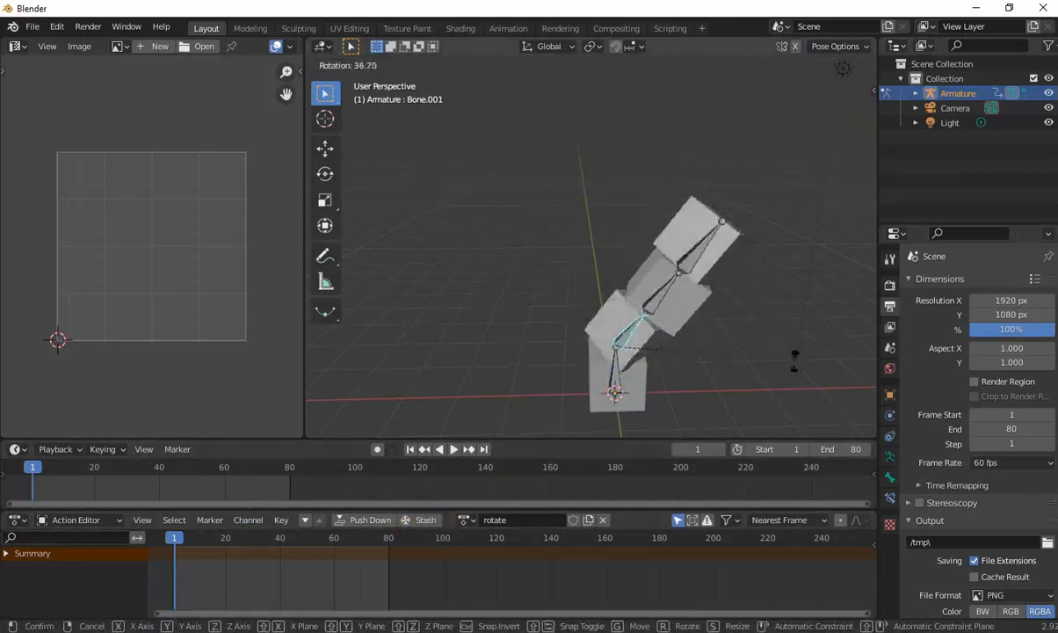
left_click(780, 94)
Step: Keyframe the location, rotation and scale of all bones at frame 1 of the rotate action
key("a")
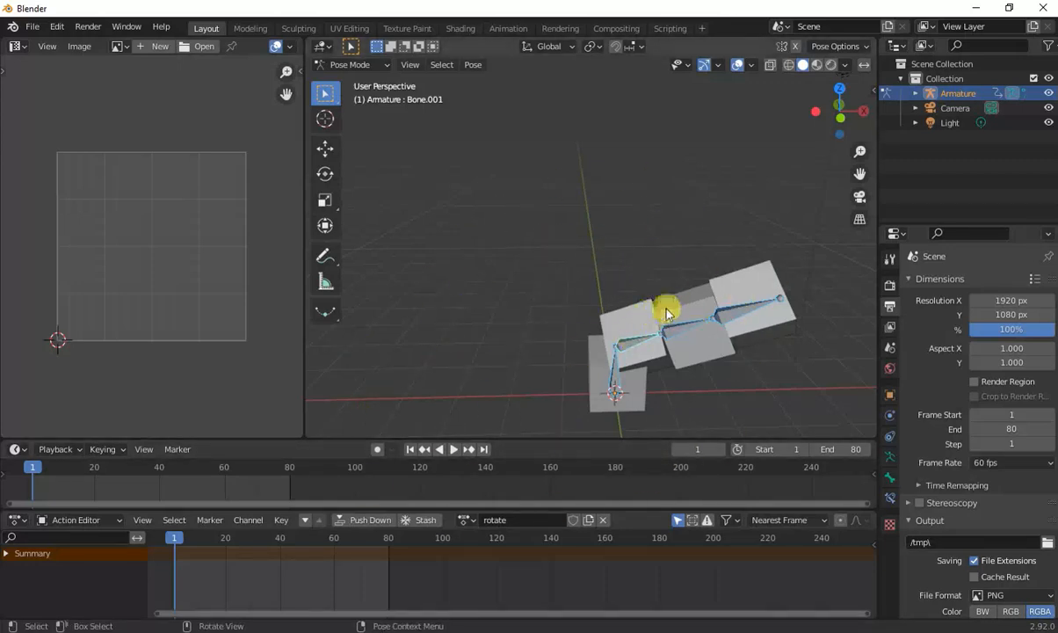
key("i")
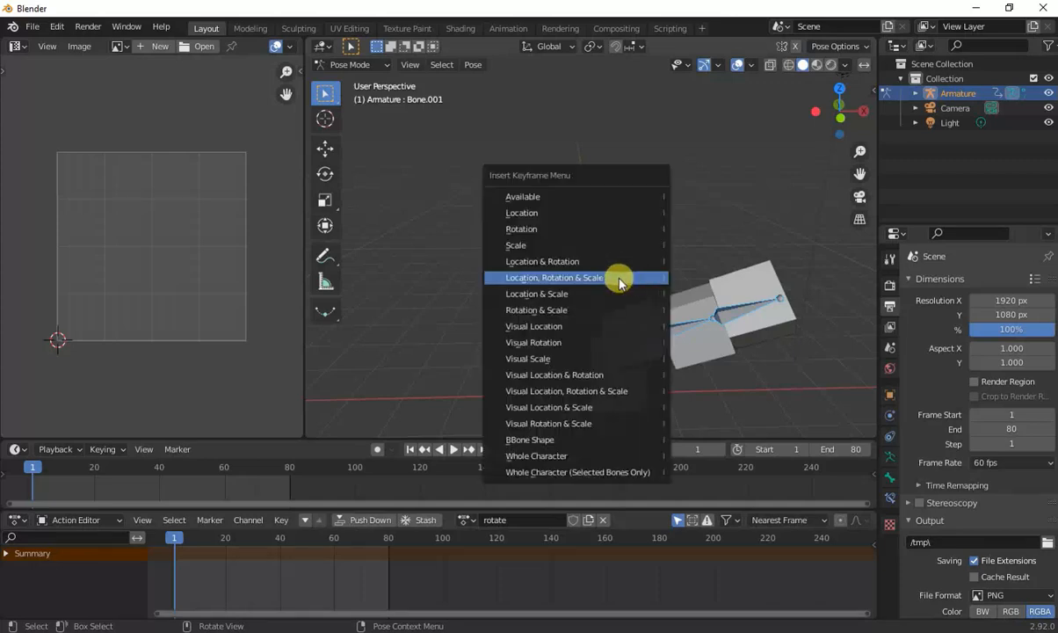
left_click(551, 282)
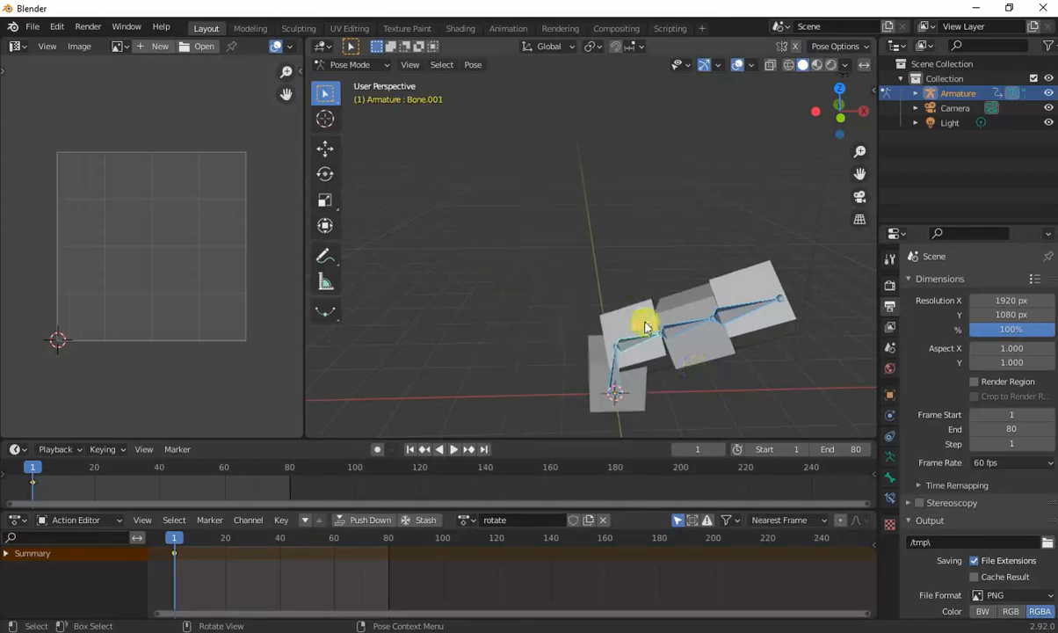
Step: At frame 40, rotate the three upper bones around global Z to the opposite side of the base and keyframe the pose
left_click_drag(174, 546, 281, 570)
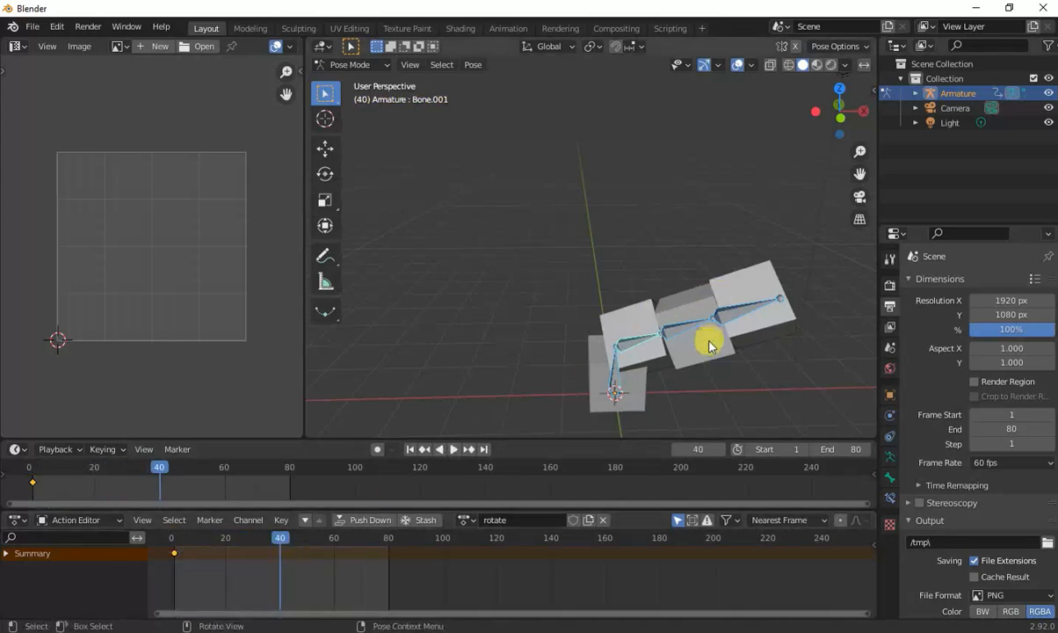
key("r")
key("Escape")
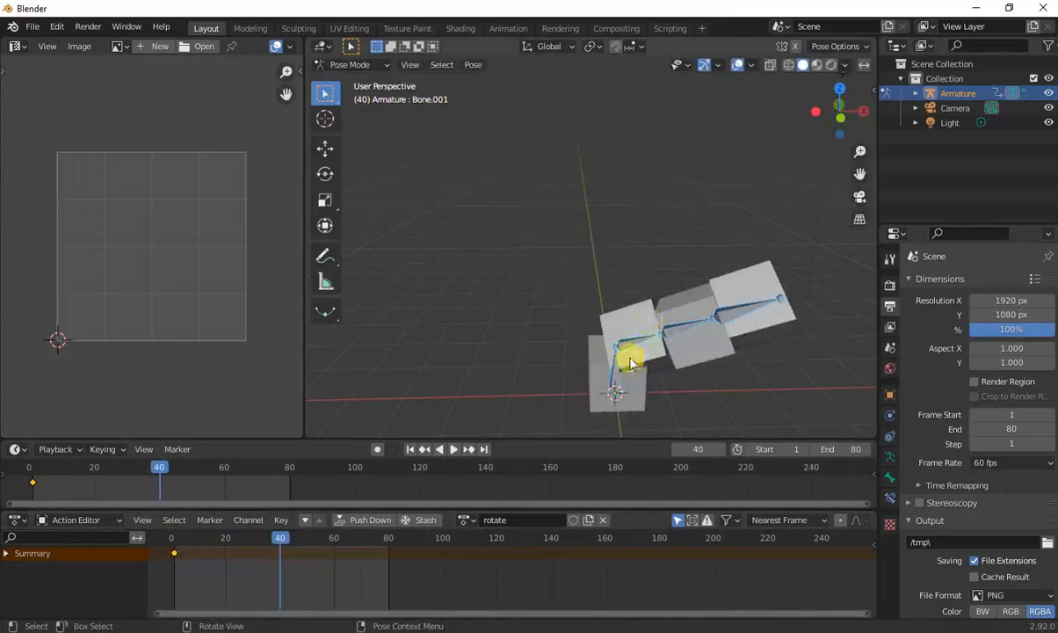
left_click(733, 321, "shift")
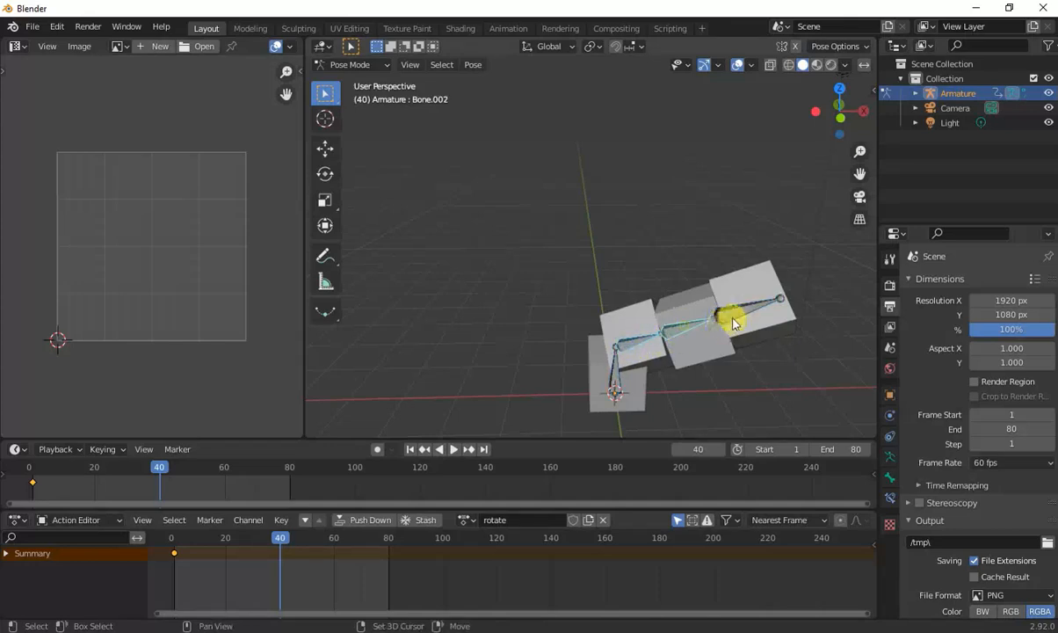
key("r")
key("z")
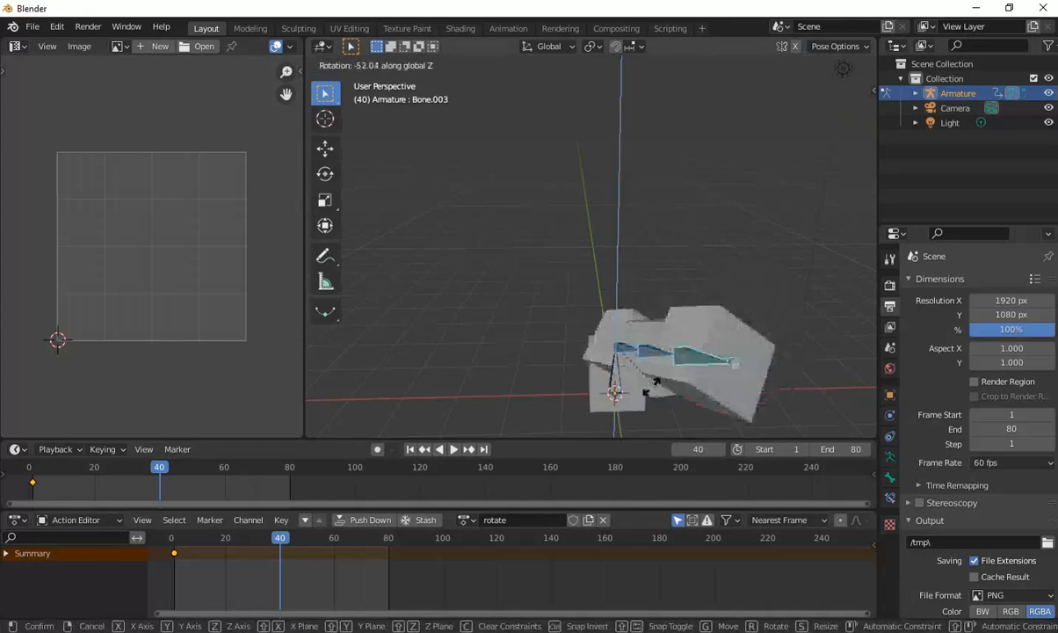
left_click(567, 366)
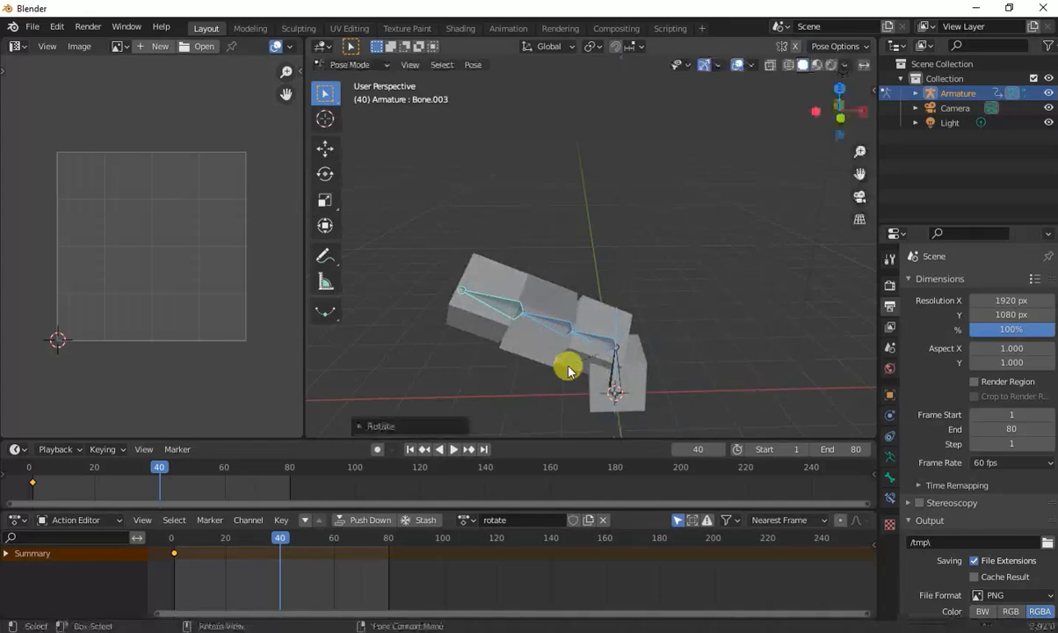
key("i")
left_click(607, 338)
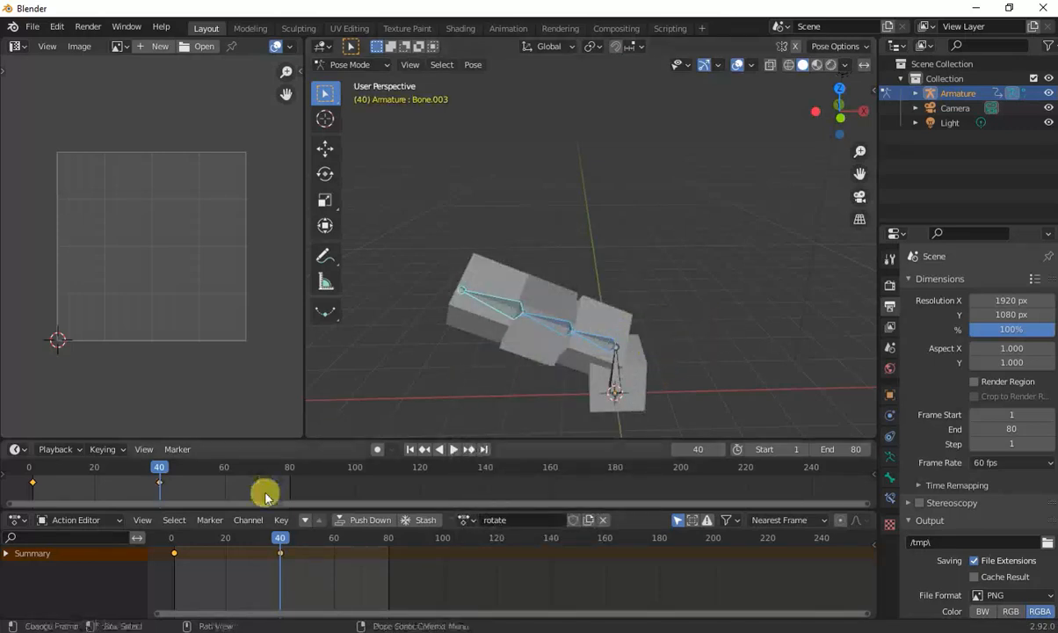
Step: At frame 80, rotate the three upper bones about -174° around global Z, keyframe the pose and scrub through the motion
key("space")
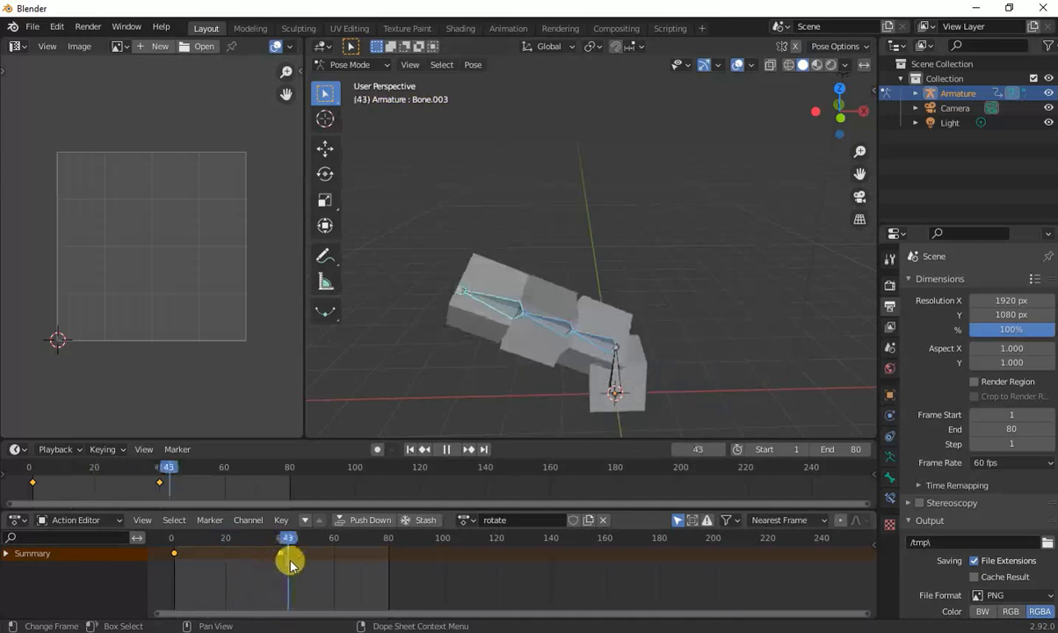
left_click_drag(290, 563, 384, 567)
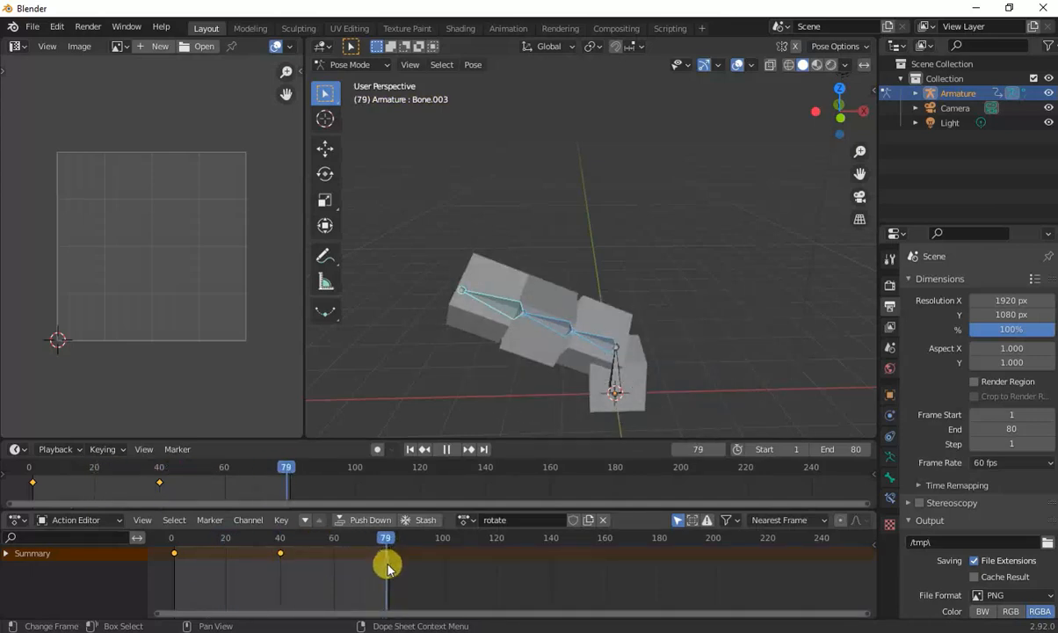
key("r")
key("z")
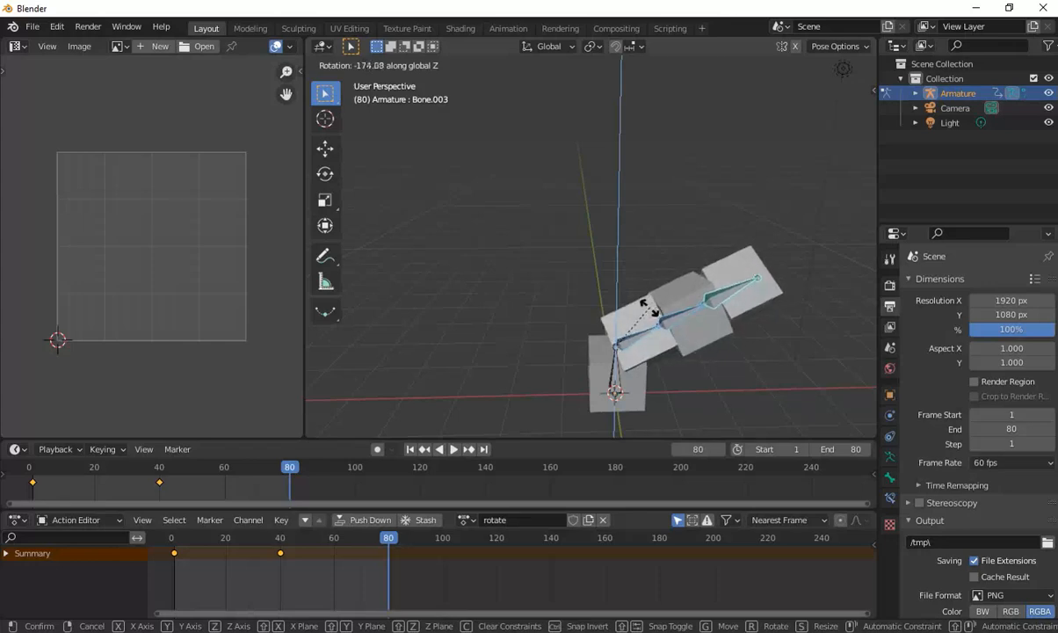
left_click(672, 310)
key("i")
left_click(674, 302)
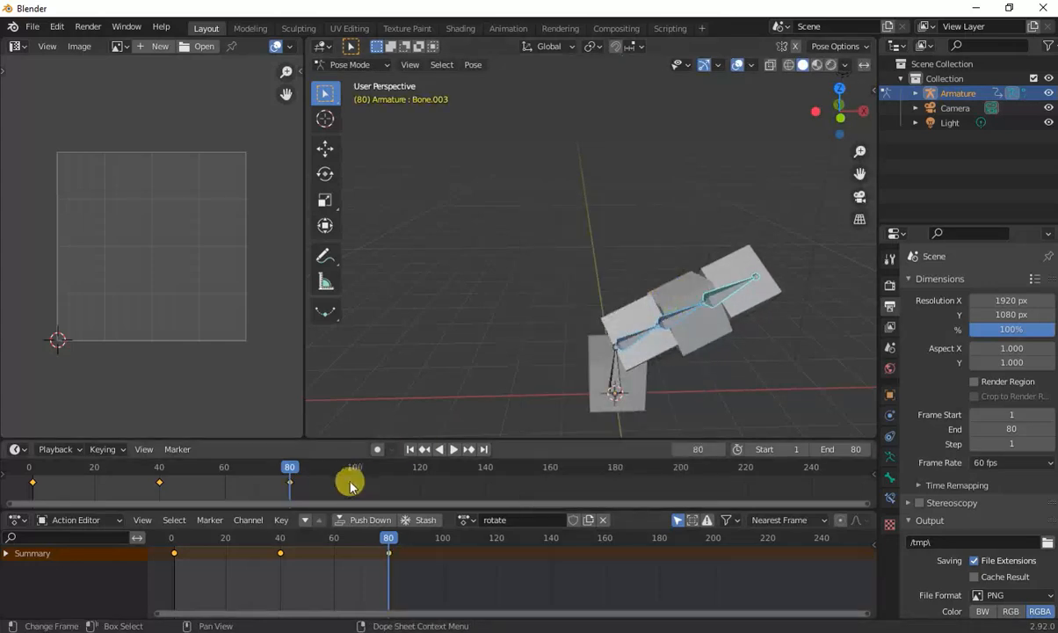
left_click_drag(276, 538, 389, 545)
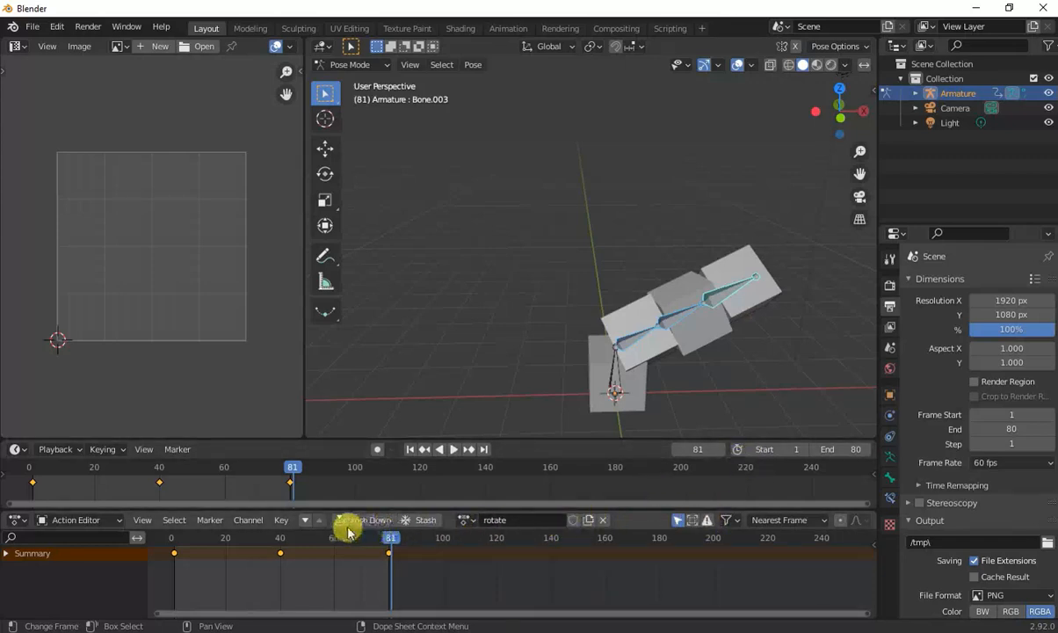
Step: Play the rotate animation to review its motion, stop it and return to frame 1
left_click(460, 453)
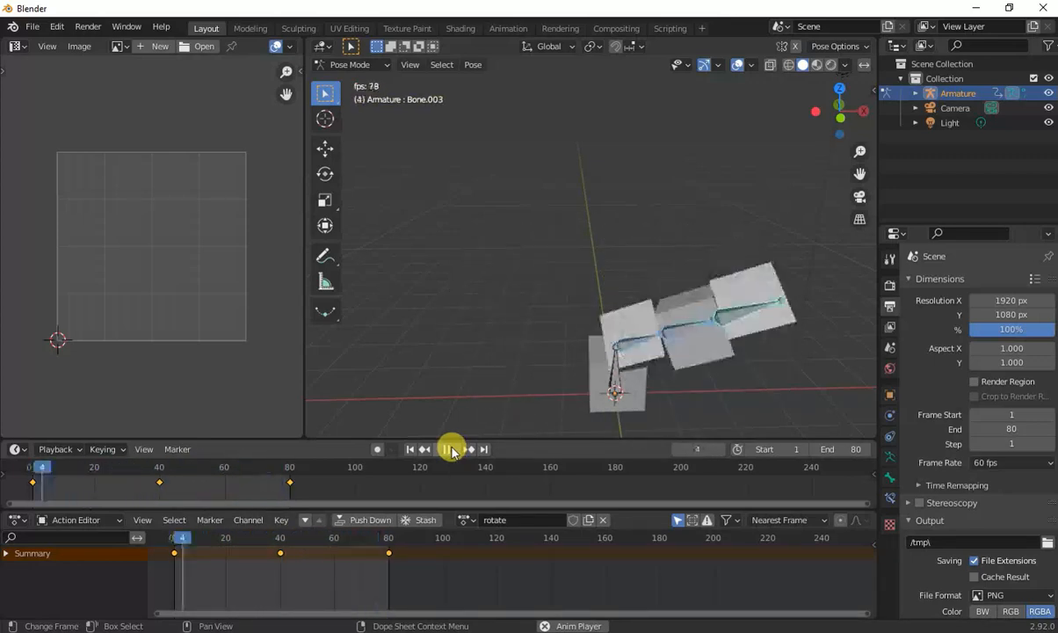
left_click(449, 450)
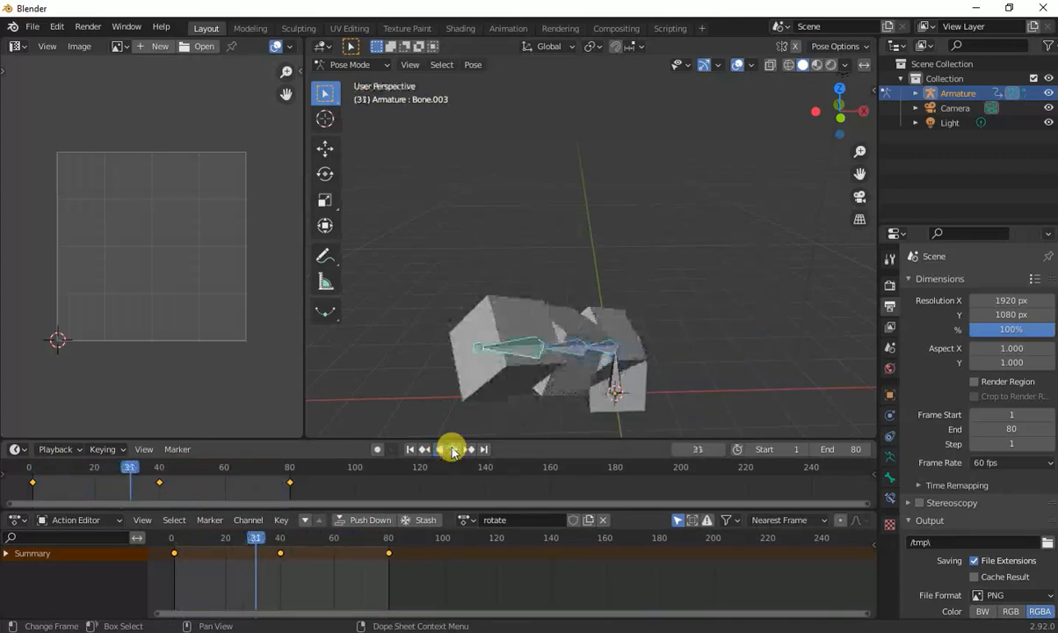
left_click(410, 449)
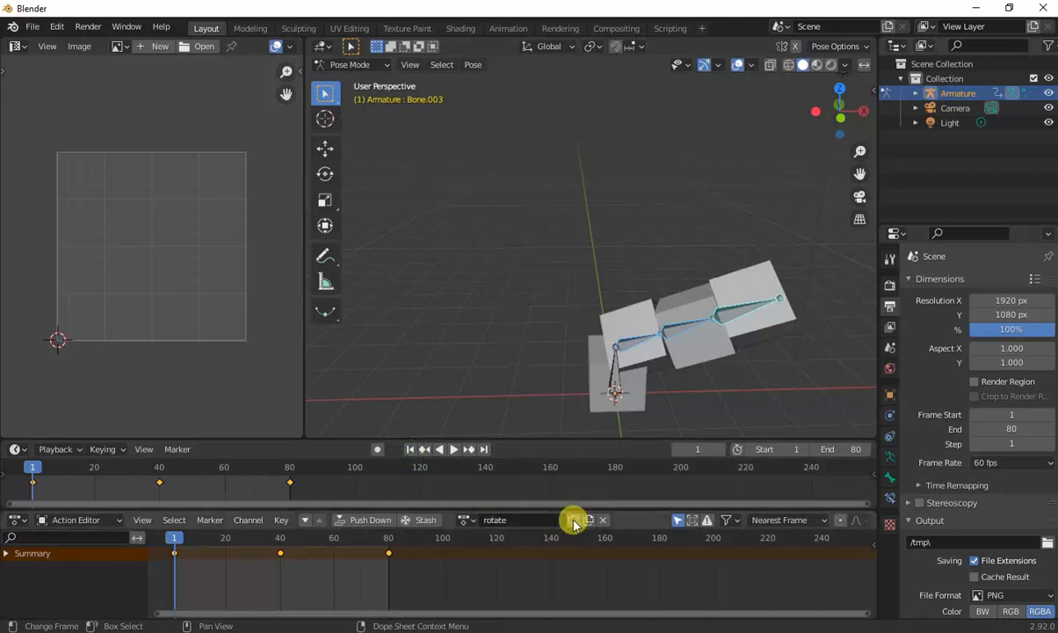
Step: Create a new action for the armature and clear the rotation of the three upper bones
left_click(464, 520)
left_click(468, 518)
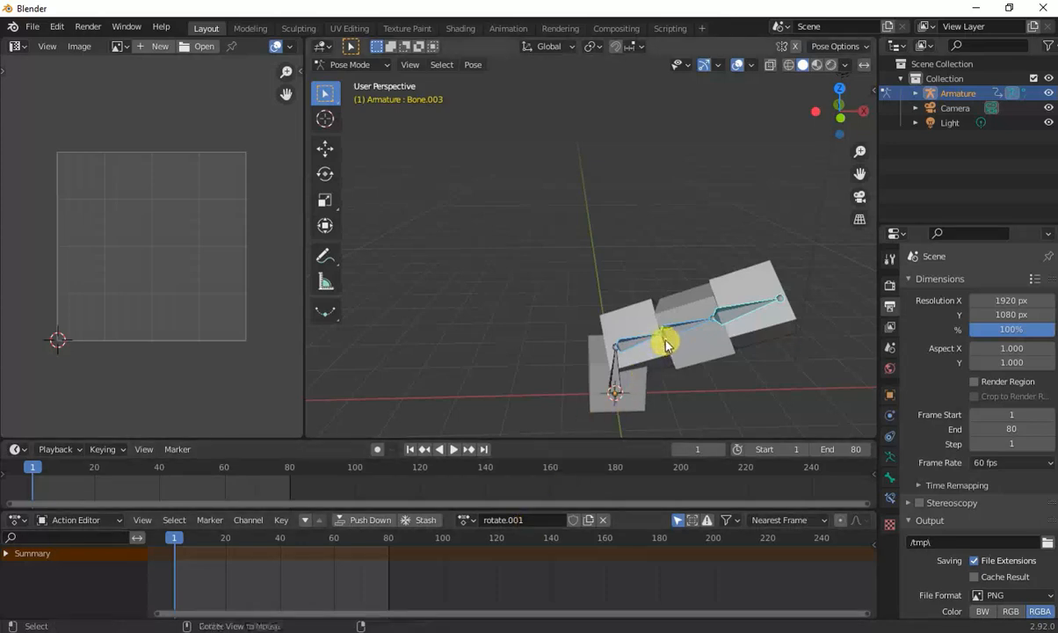
key("alt+r")
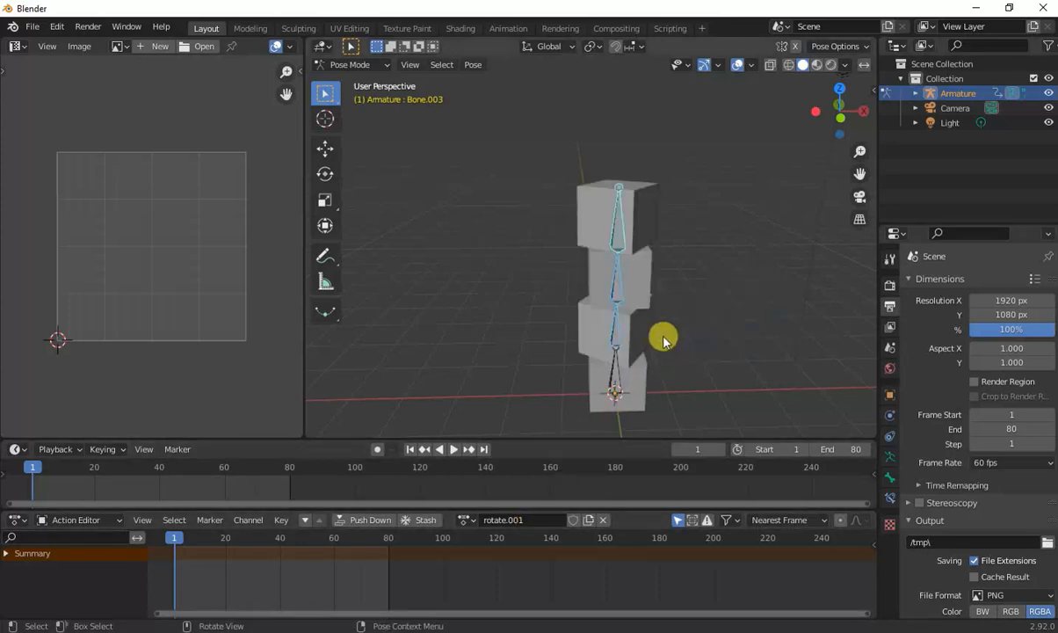
Step: Keyframe the location, rotation and scale of all bones in the upright pose at frame 1
left_click(617, 330)
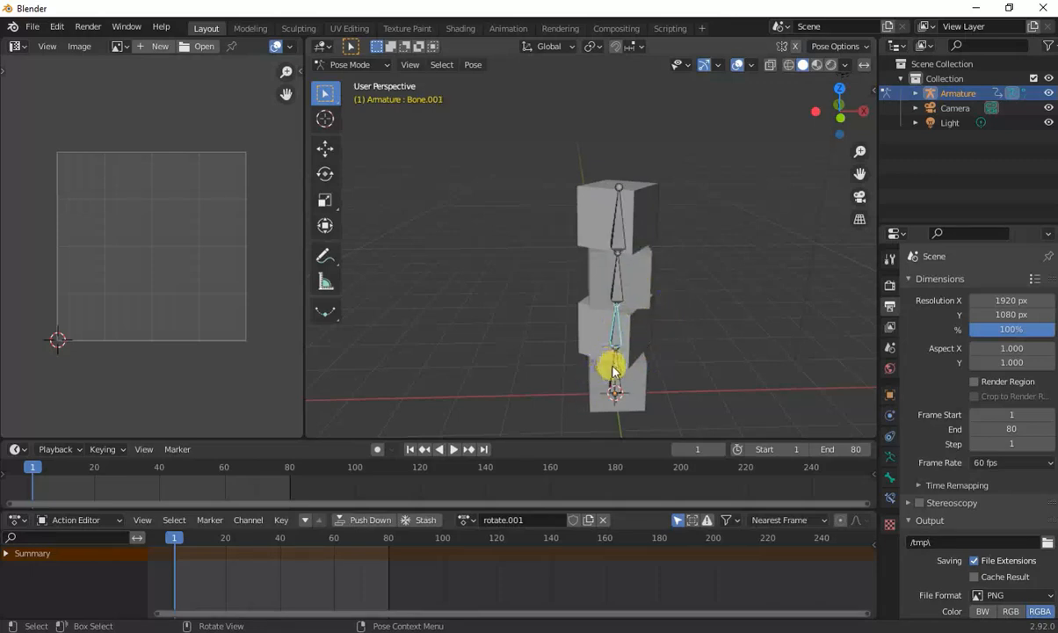
key("a")
key("i")
key("k")
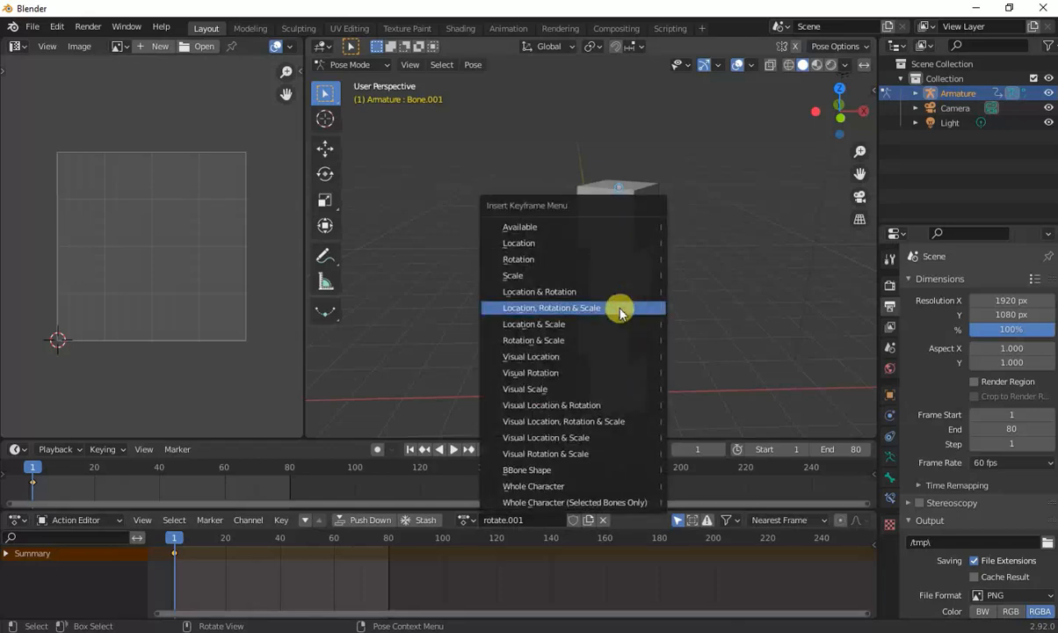
left_click(578, 307)
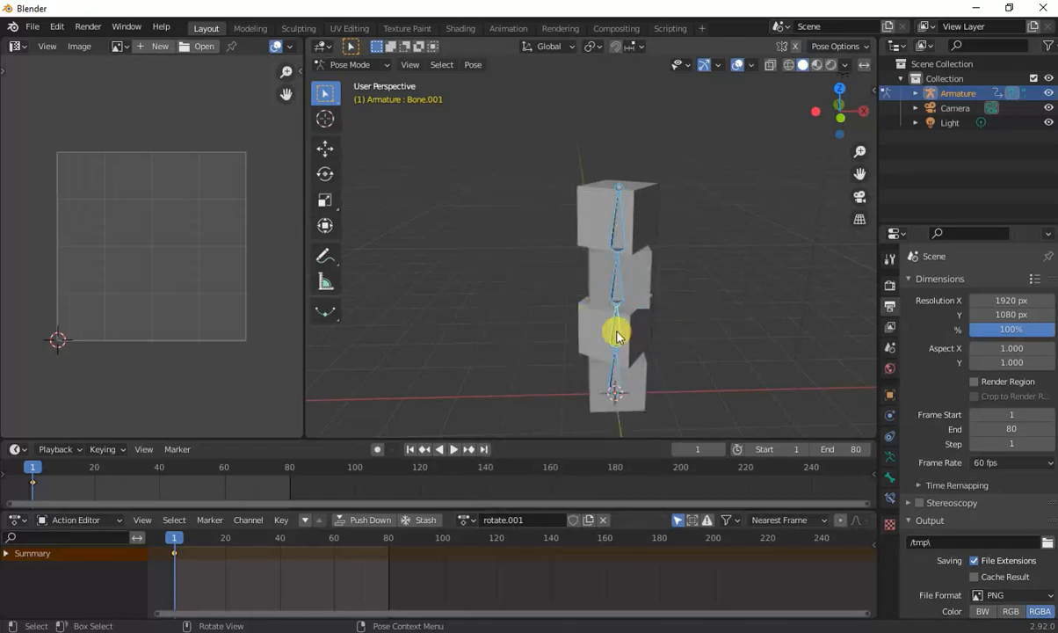
Step: Rotate the second and third bones from the base around global Y to bend the tower sideways
left_click(618, 335)
key("r")
key("y")
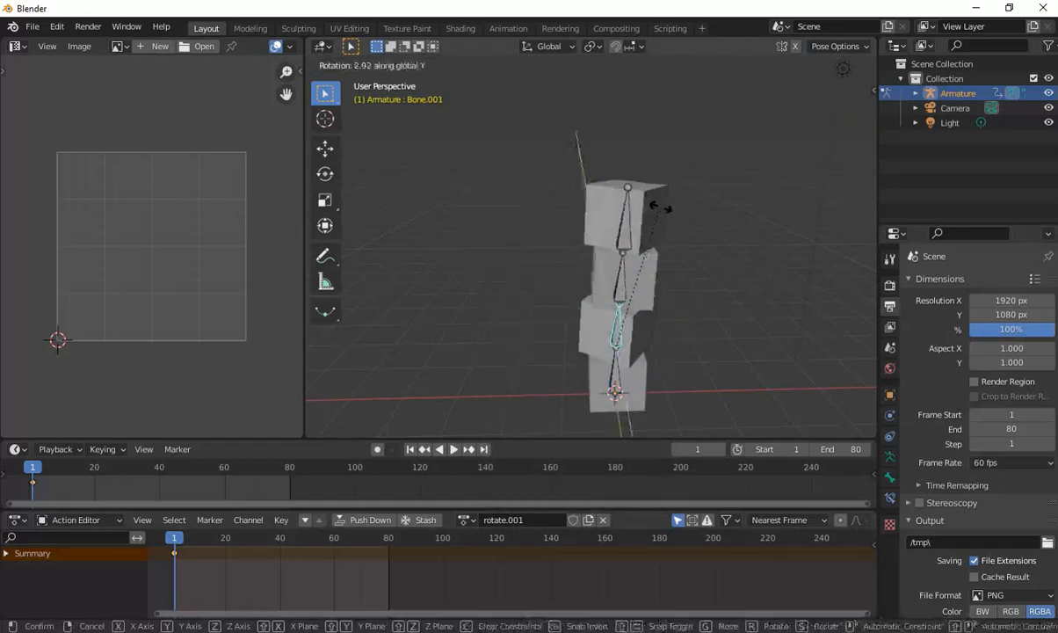
left_click(704, 236)
left_click(656, 293)
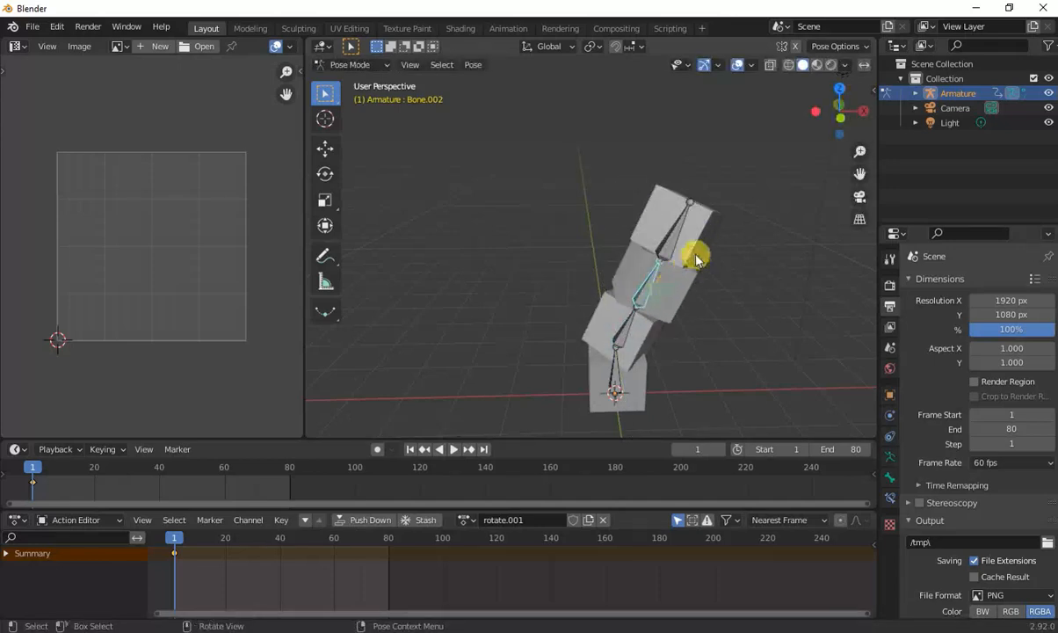
key("r")
key("y")
left_click(704, 282)
Step: Rotate the top bone about 58° around global Y so the tower's tip curls downward
left_click(718, 273)
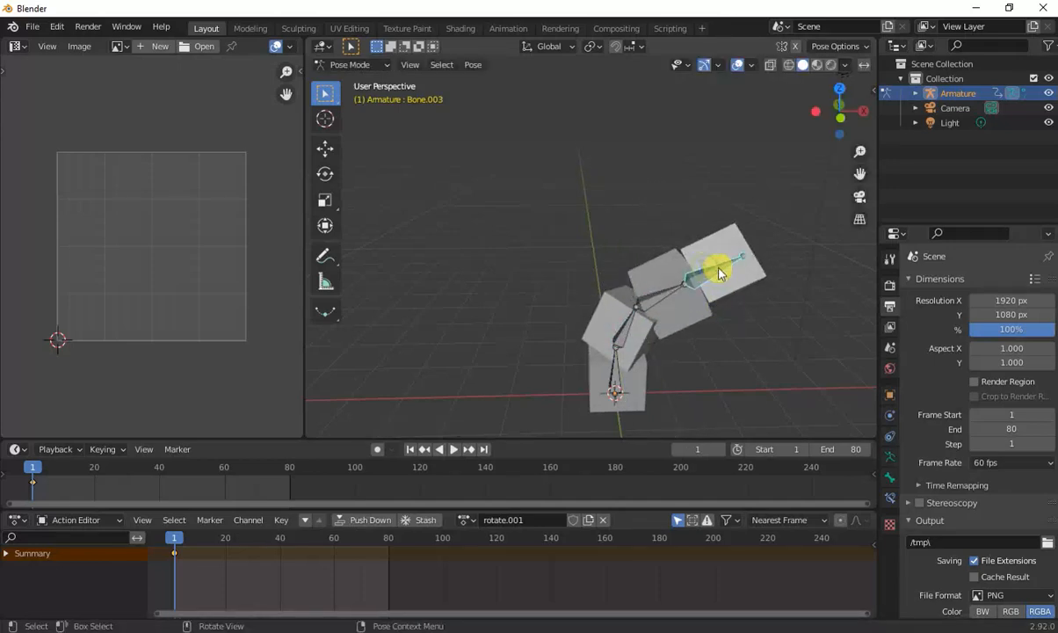
key("r")
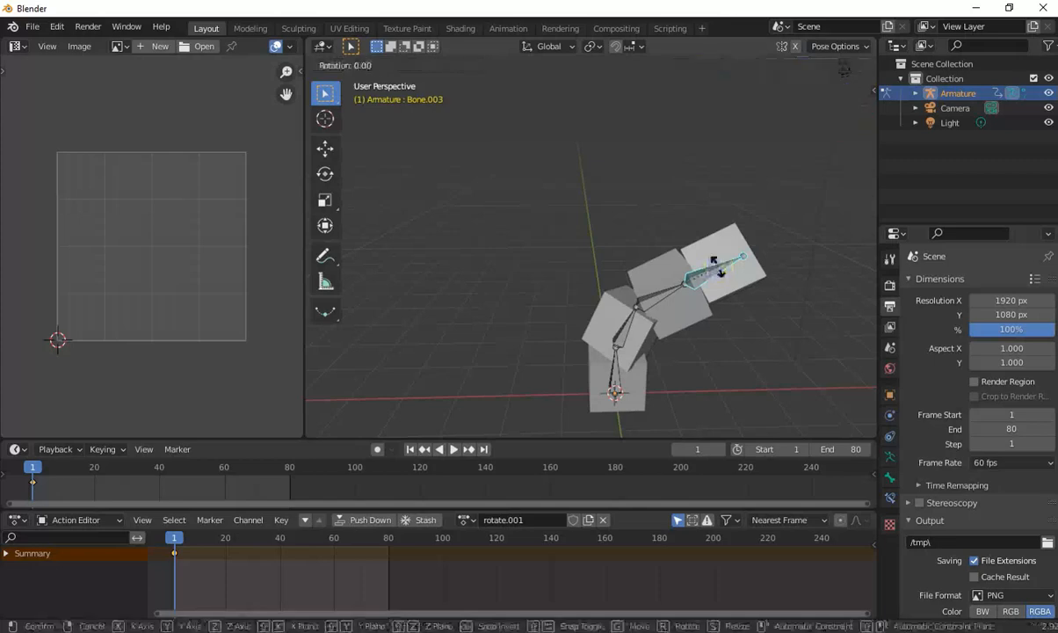
key("y")
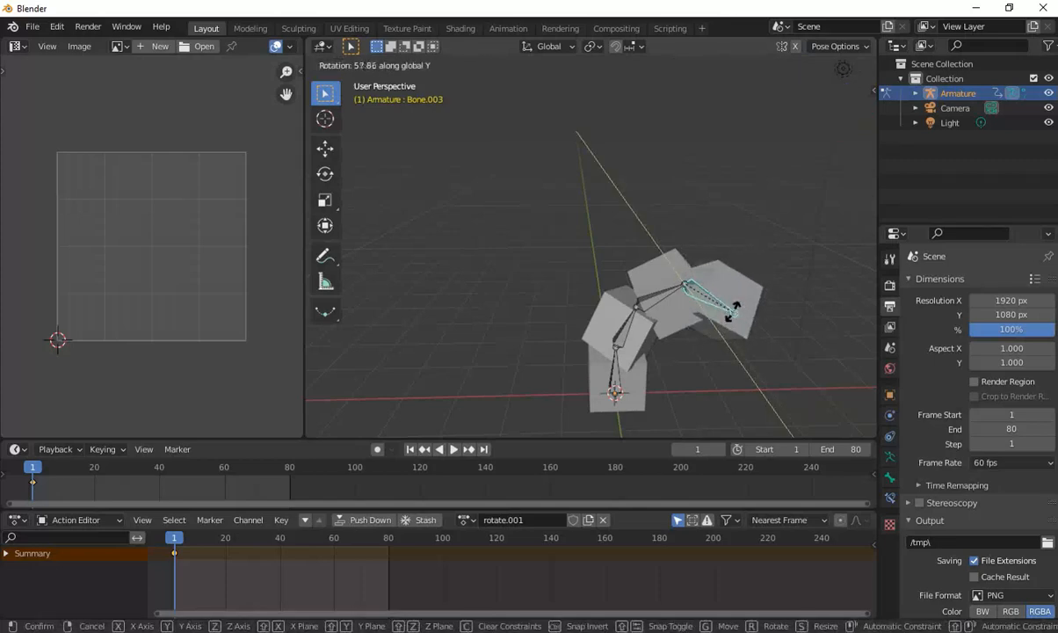
left_click(734, 308)
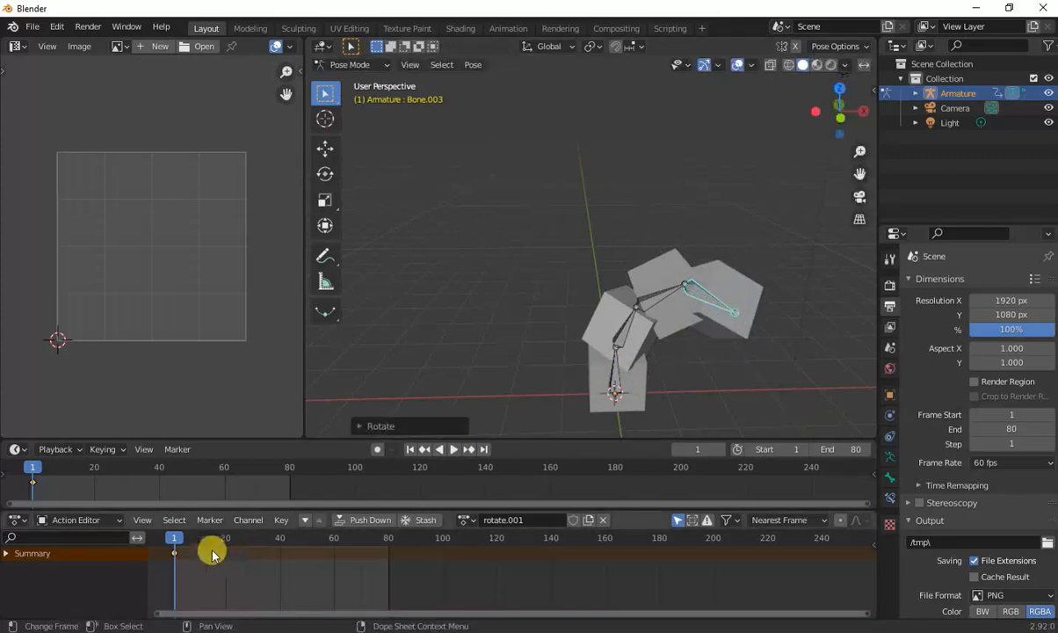
Step: Keyframe the location, rotation and scale of all bones in the bent pose at frame 1
key("a")
key("i")
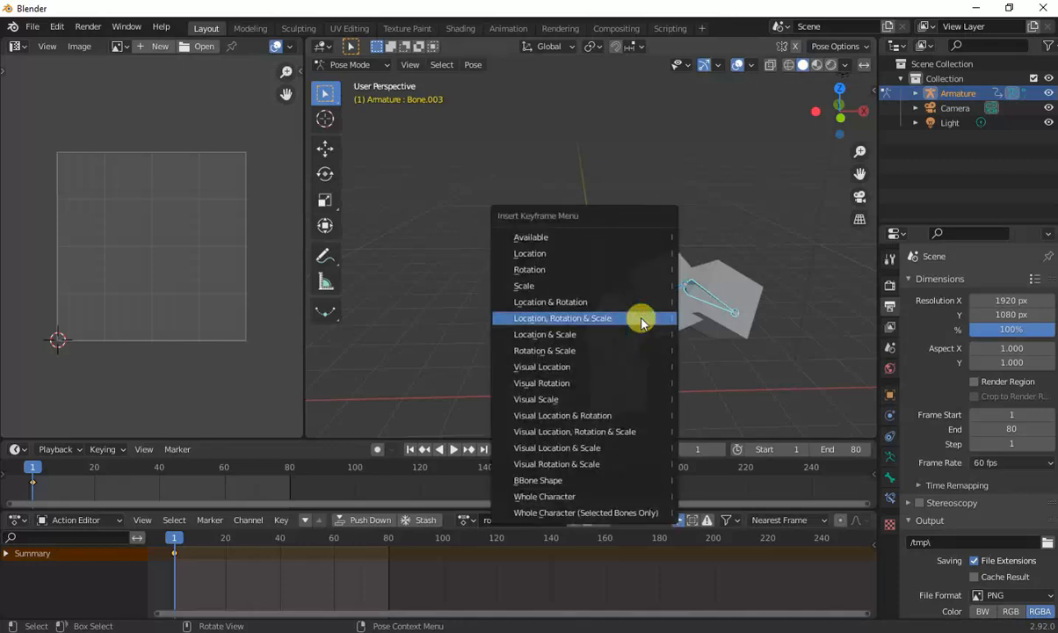
left_click(642, 322)
Step: Copy the bent pose from frame 1 and paste it flipped at frame 40, keyframing all bones
left_click_drag(184, 545, 227, 540)
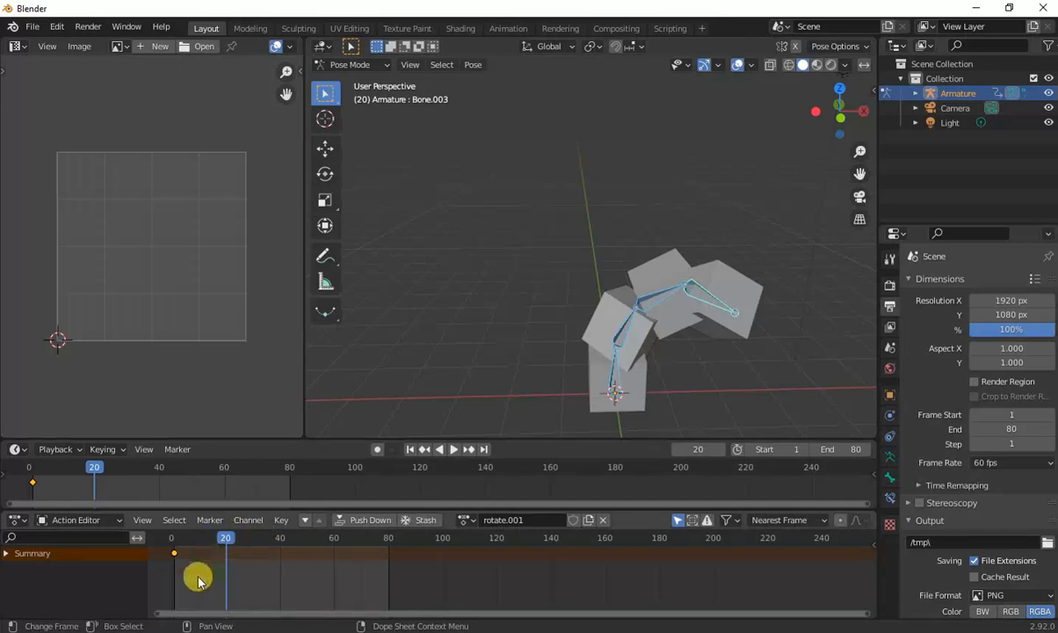
left_click_drag(210, 579, 151, 536)
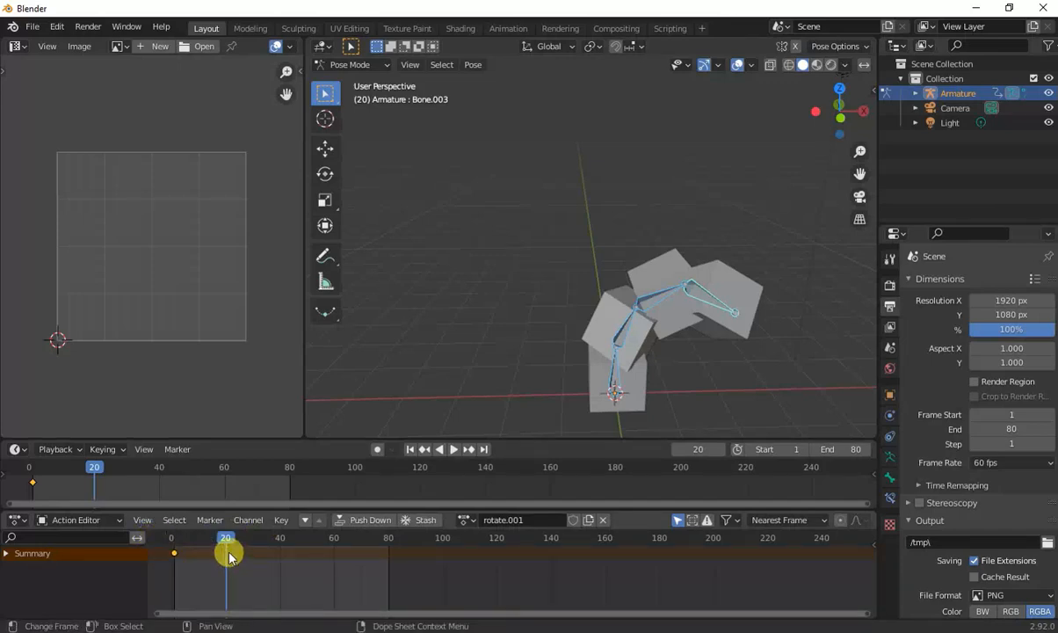
left_click_drag(232, 569, 153, 551)
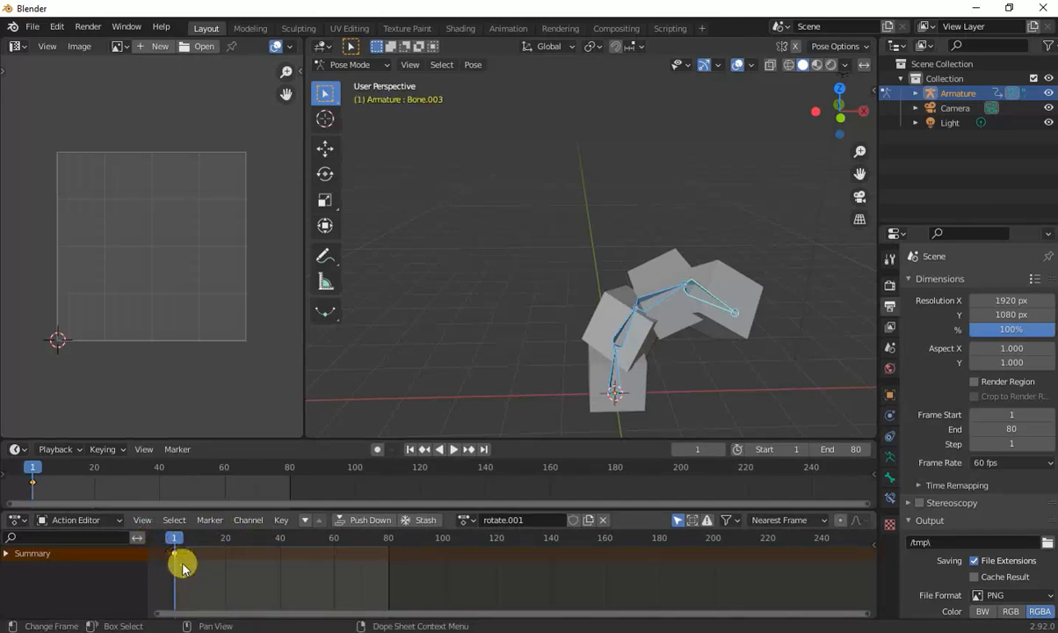
key("ctrl")
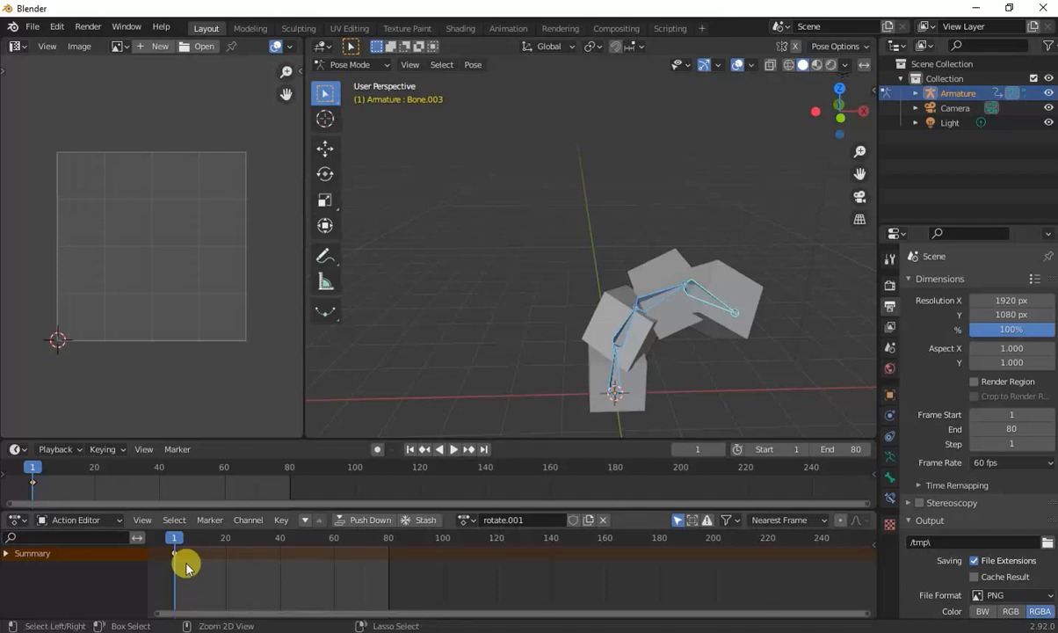
left_click_drag(176, 538, 282, 570)
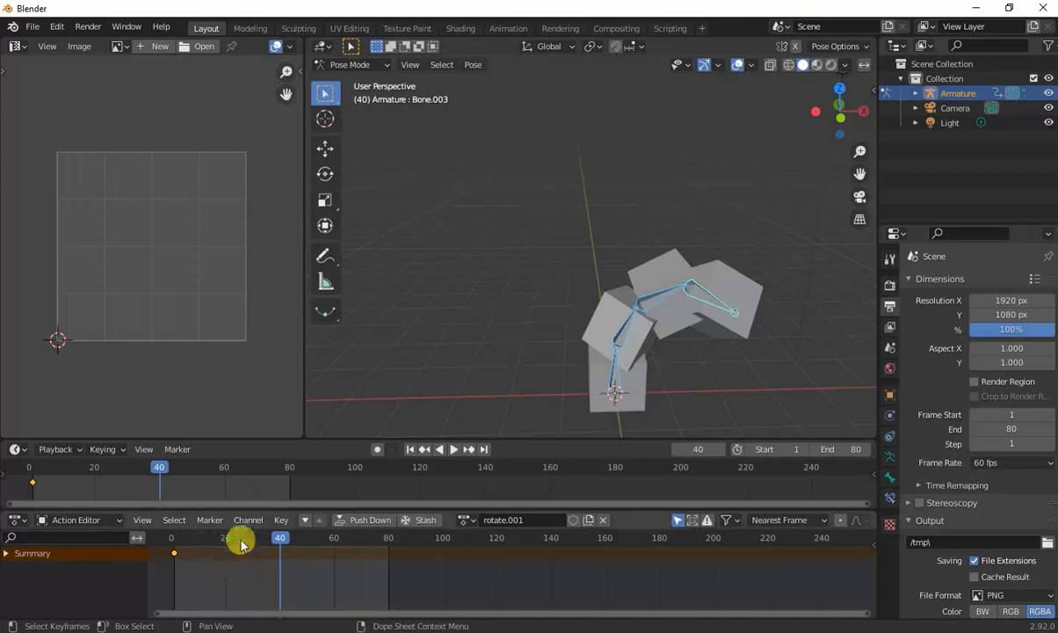
key("ctrl+shift+v")
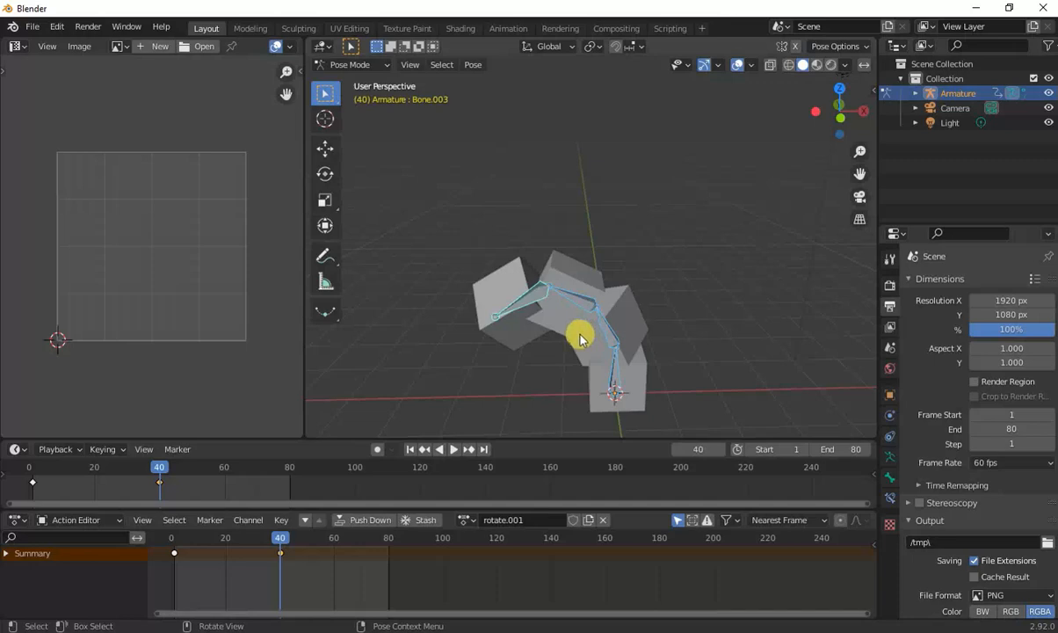
Step: Scrub back to frame 1 and duplicate its keyframe to frame 80 to close the loop
key("space")
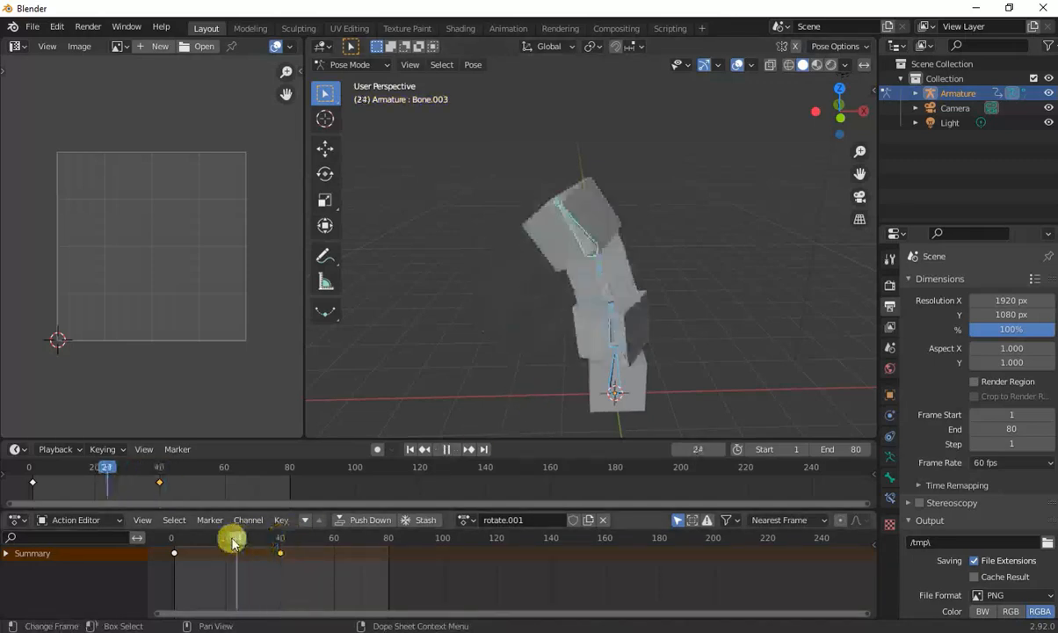
left_click_drag(233, 542, 175, 550)
left_click(205, 578)
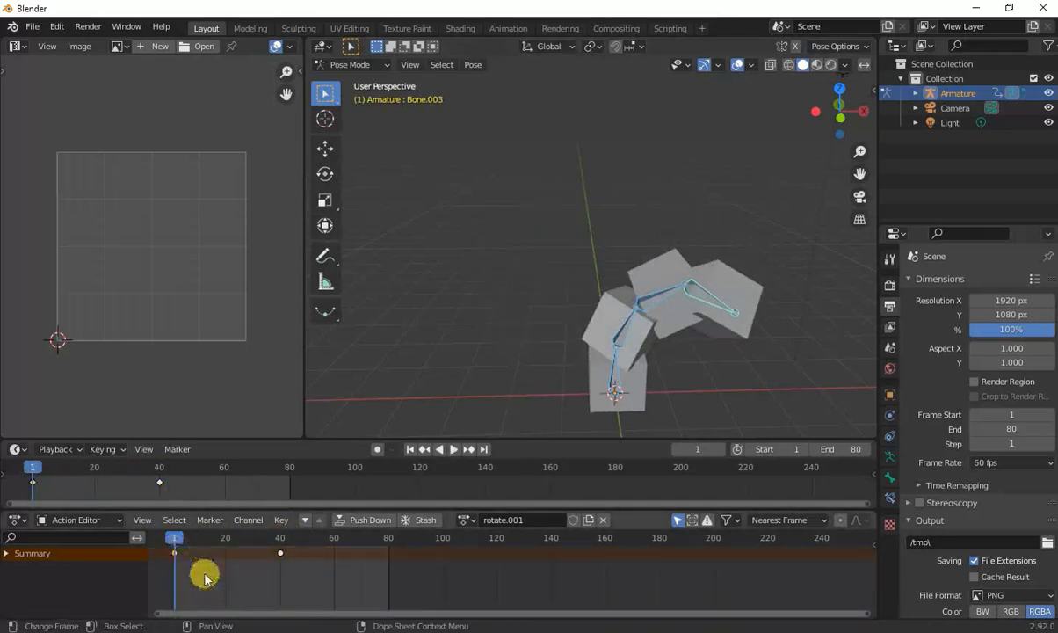
key("shift+d")
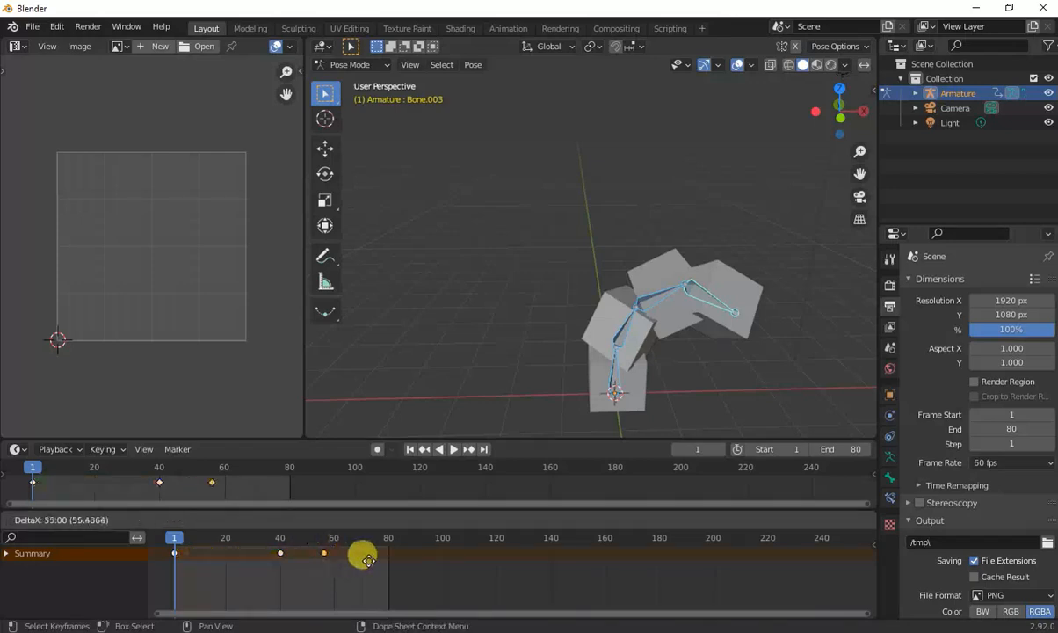
left_click(419, 573)
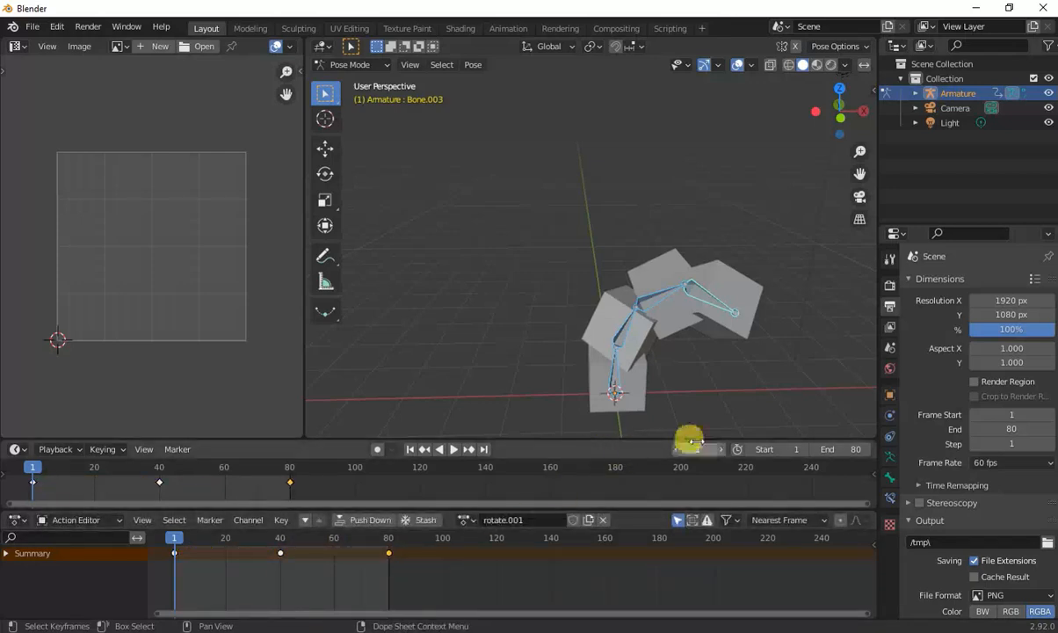
Step: Play the side-to-side bending animation, stop it and return to frame 1
left_click(453, 450)
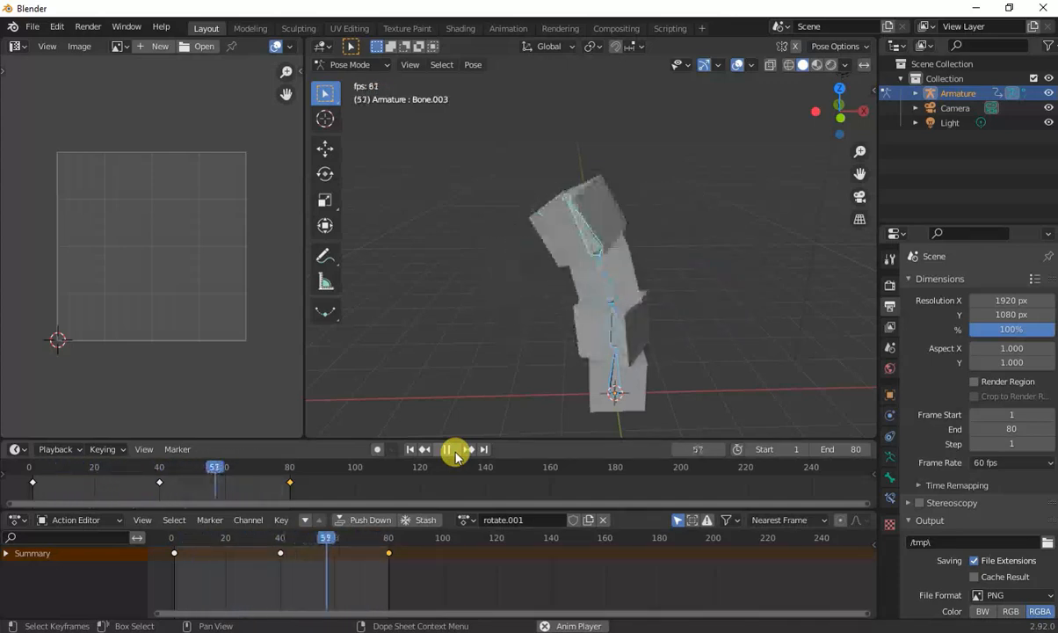
left_click(452, 451)
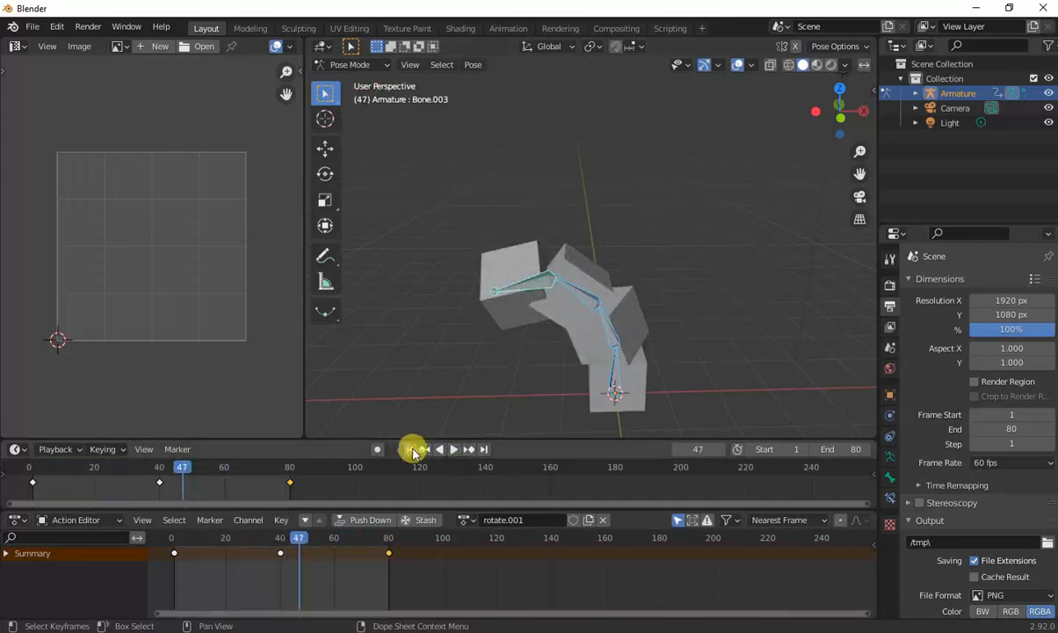
left_click(411, 449)
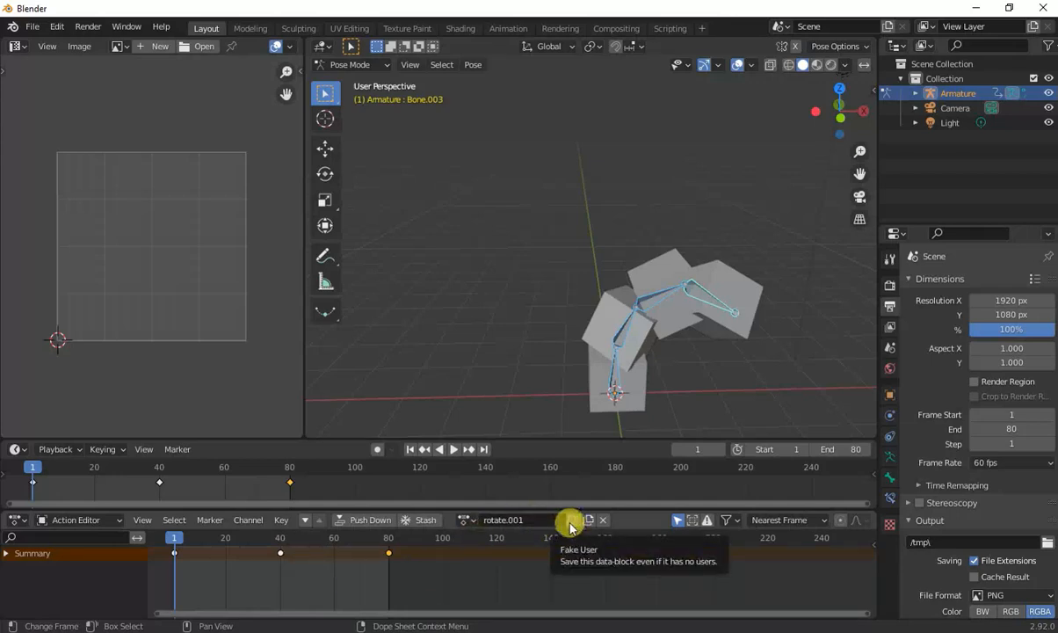
Step: Rename the new action as wave and enable its fake user so it is kept
left_click(465, 519)
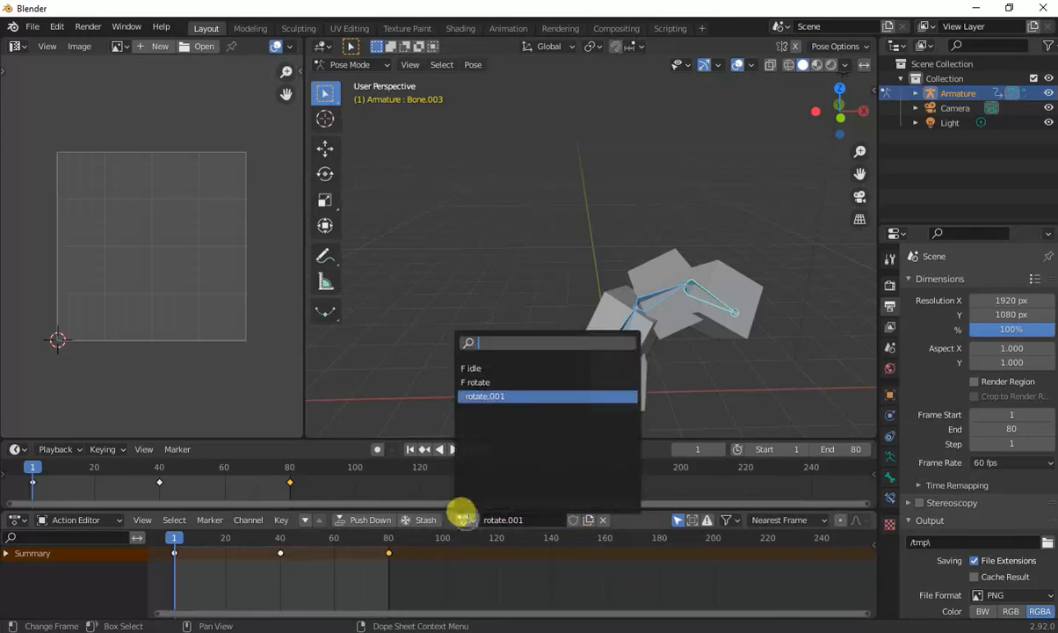
left_click(466, 519)
left_click(543, 517)
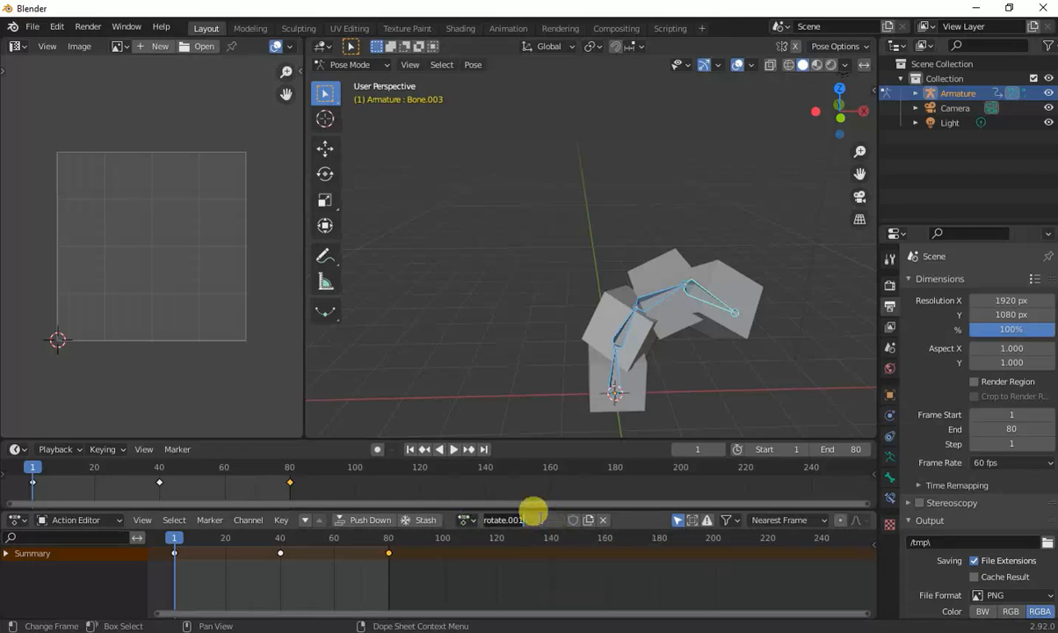
type("wave")
key("Return")
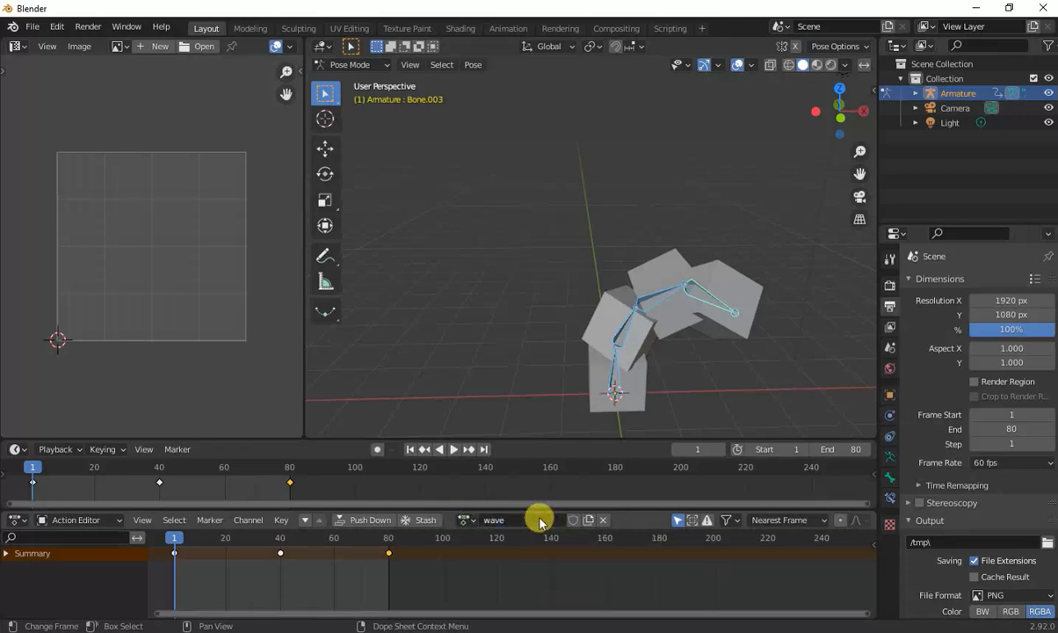
left_click(463, 519)
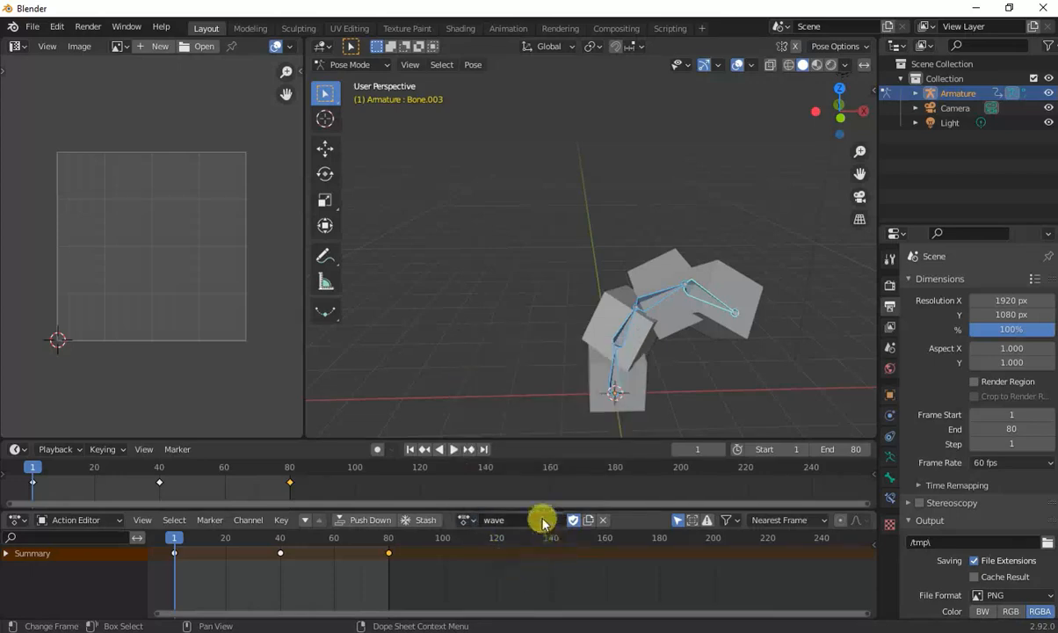
Step: Deselect all bones and switch the 3D viewport to Material Preview shading
left_click(499, 378)
scroll(580, 371, "down", 3)
middle_click_drag(580, 371, 600, 350)
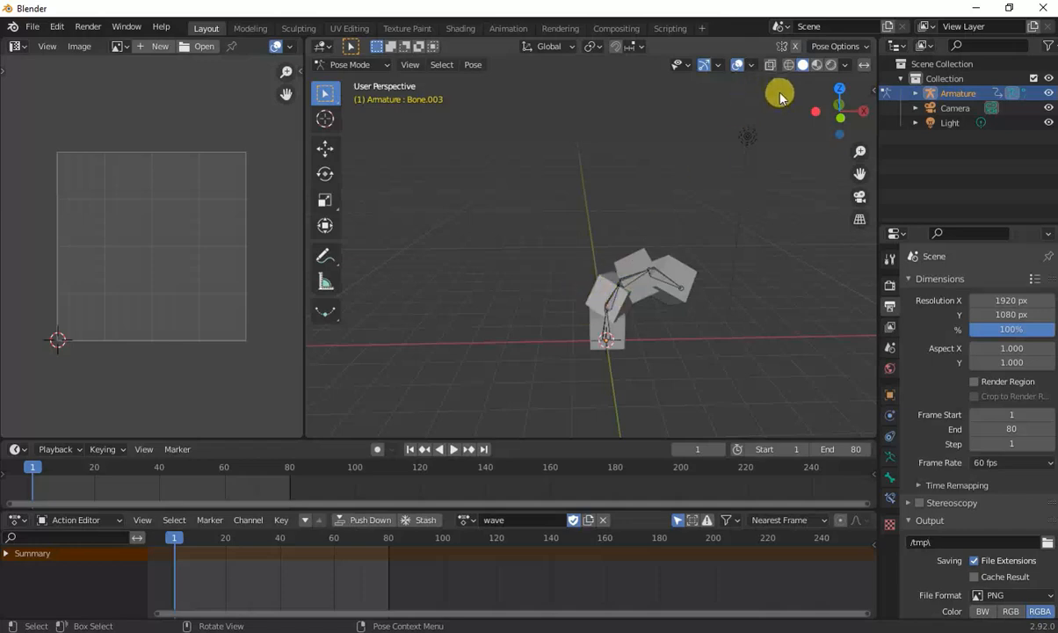
left_click(817, 66)
middle_click_drag(605, 289, 595, 285)
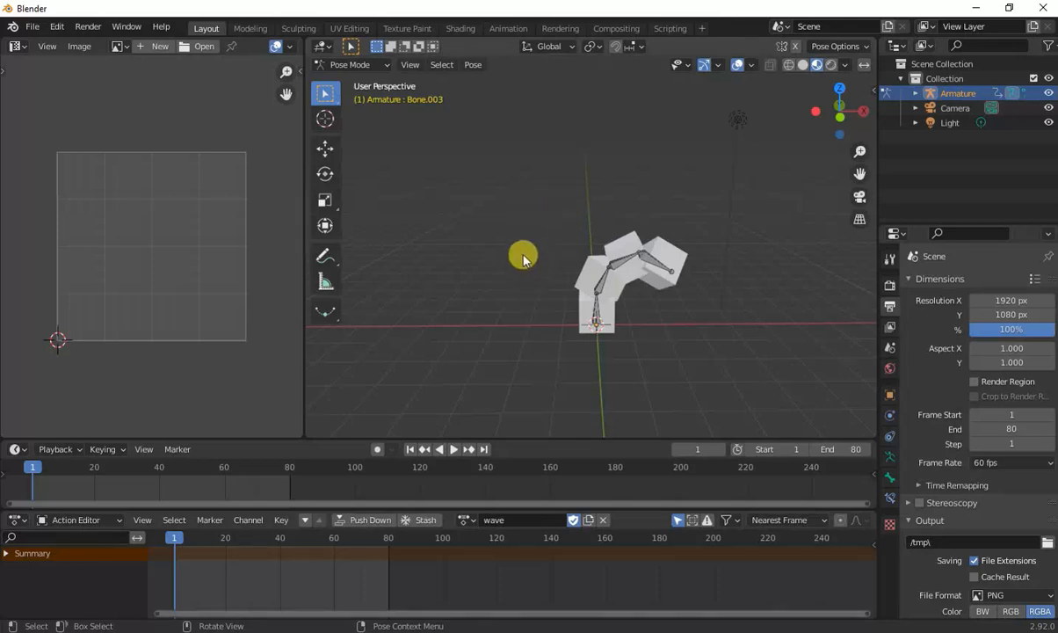
Step: Leave Pose Mode for Object Mode, reselect the armature and put it back into Pose Mode
left_click(349, 64)
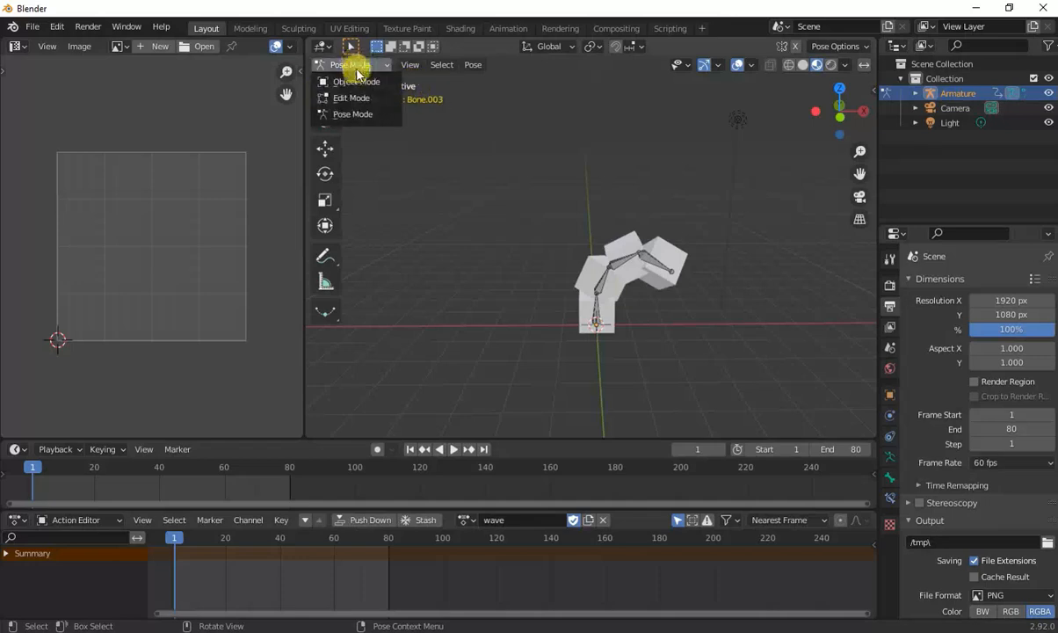
left_click(349, 78)
left_click(569, 269)
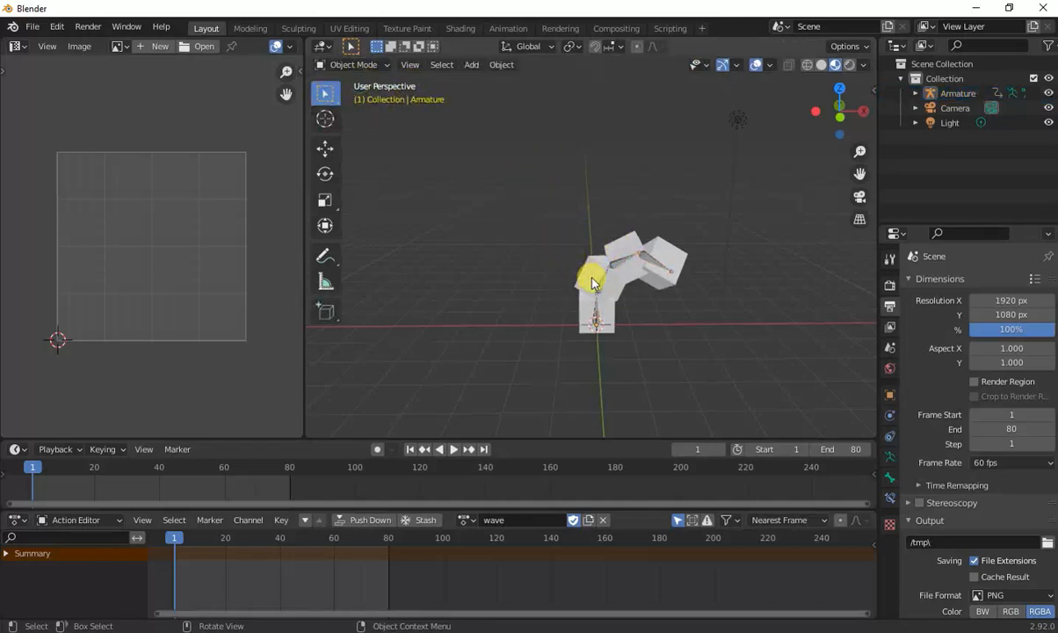
left_click(617, 265)
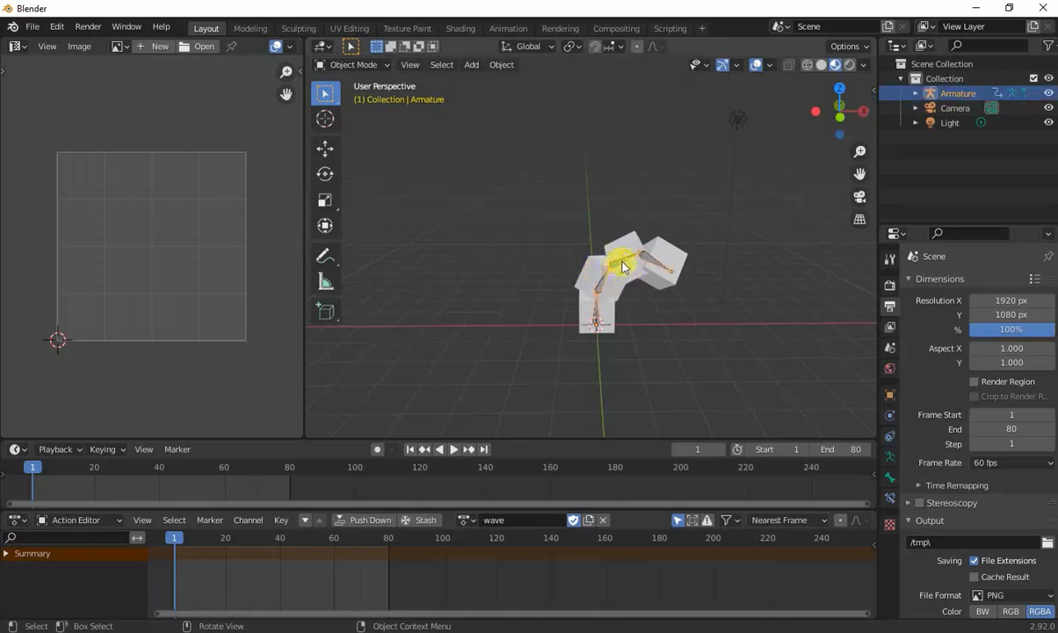
left_click(359, 65)
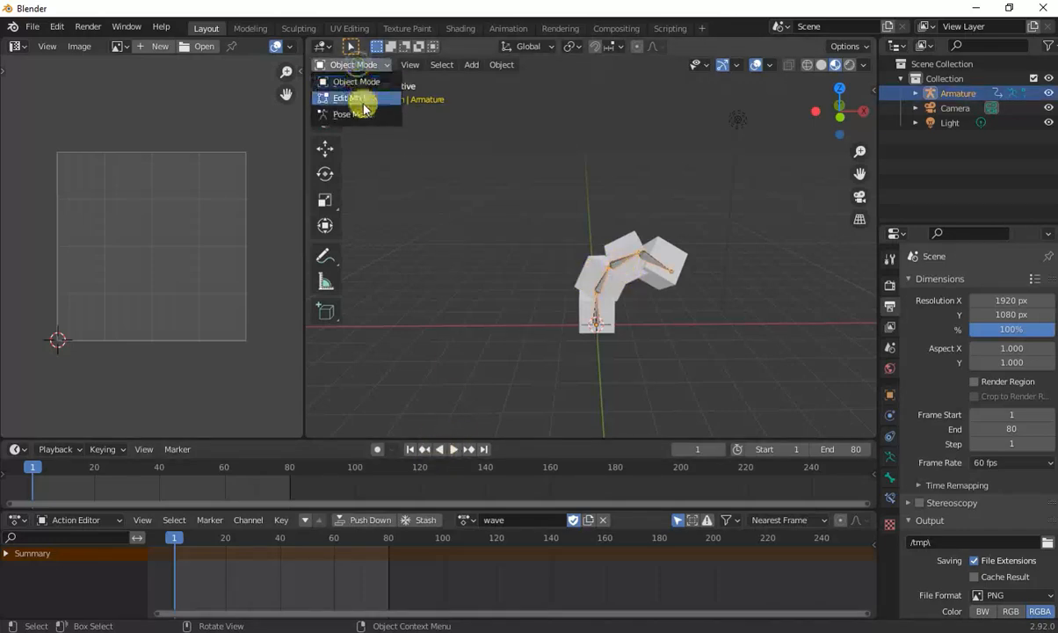
left_click(361, 106)
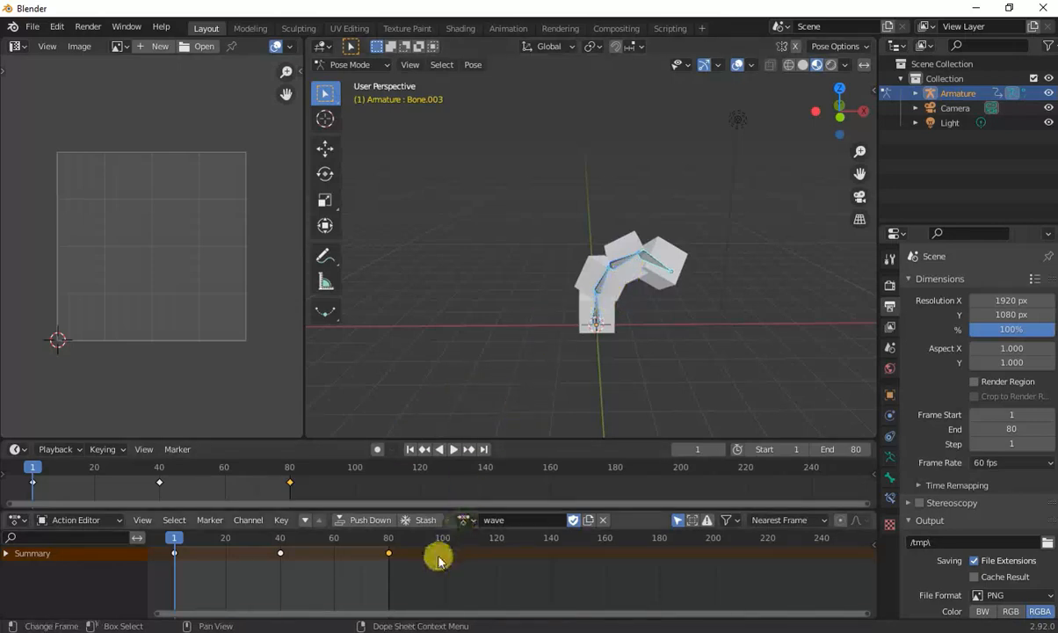
Step: Duplicate the wave action, delete all keyframes of the copy, leave the armature without an action and clear all bone rotations
key("alt+r")
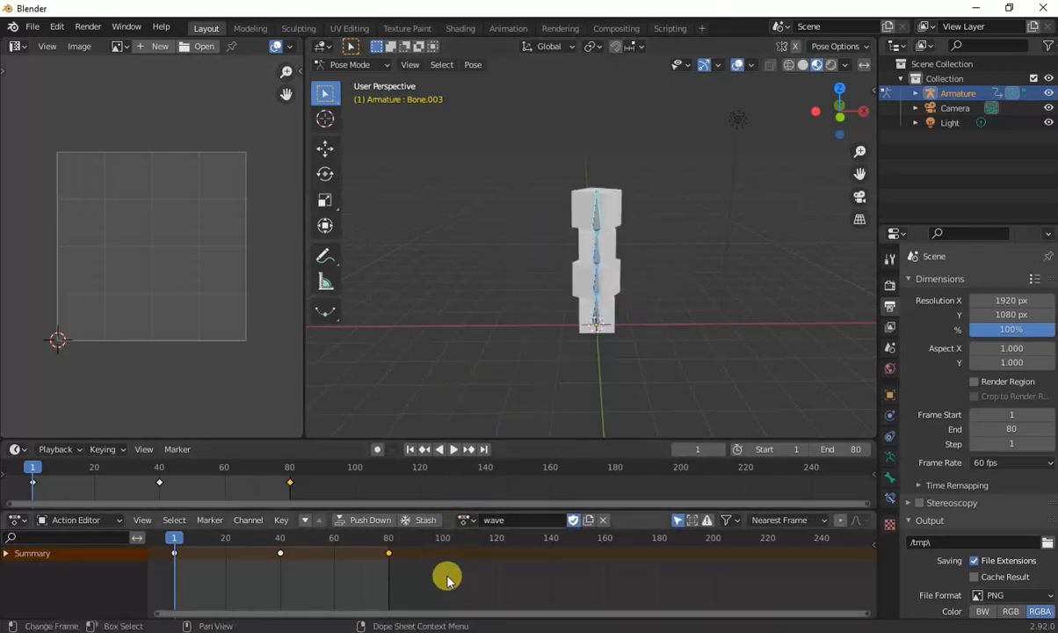
left_click_drag(229, 537, 176, 542)
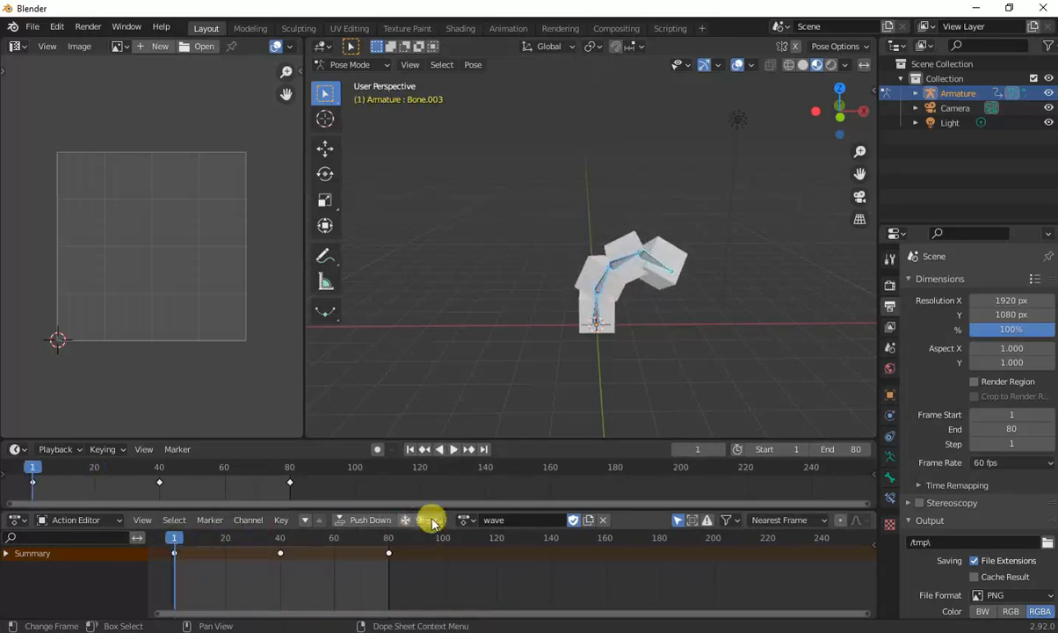
left_click(588, 520)
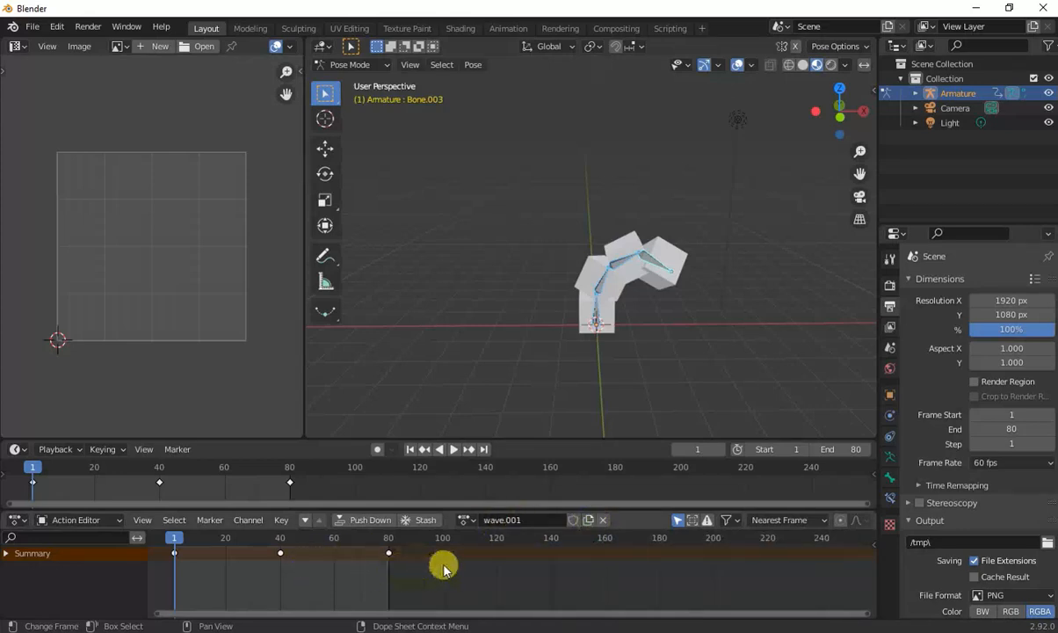
left_click_drag(442, 564, 169, 547)
key("Delete")
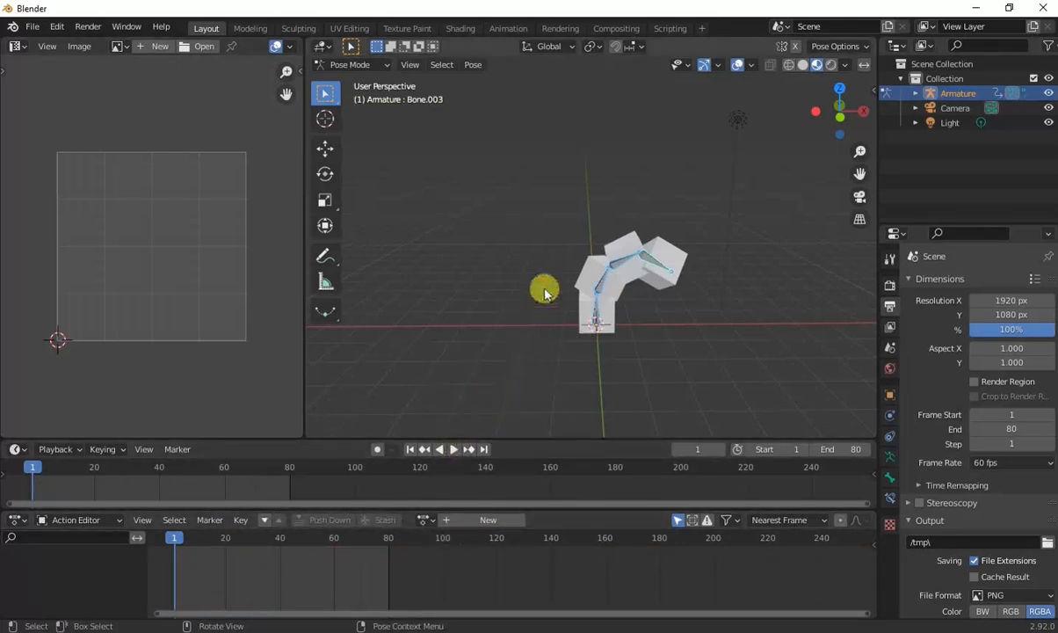
key("alt+r")
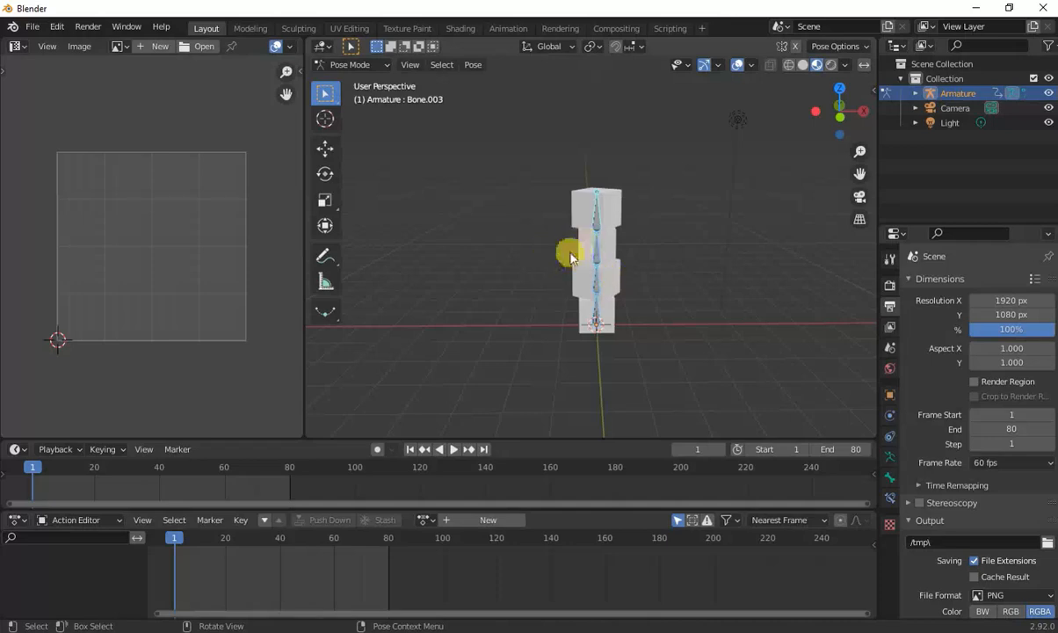
Step: Play the timeline with no action assigned to check the upright tower, and return to frame 1
middle_click_drag(623, 333, 650, 354)
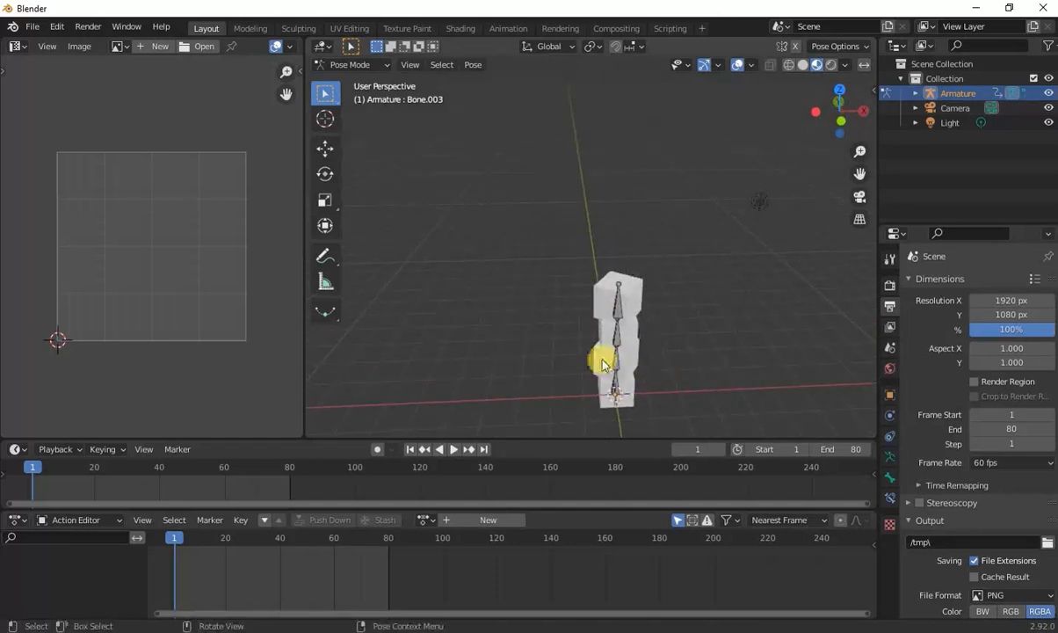
left_click(420, 467)
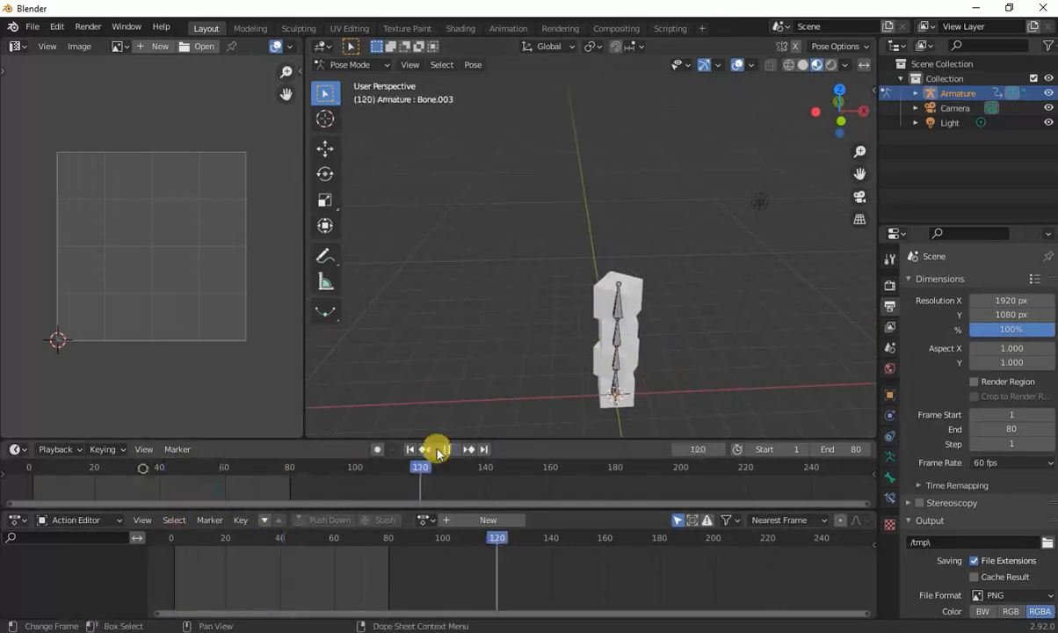
left_click(437, 452)
Step: Switch to Object Mode and select the armature together with the cube tower mesh
key("ctrl+Tab")
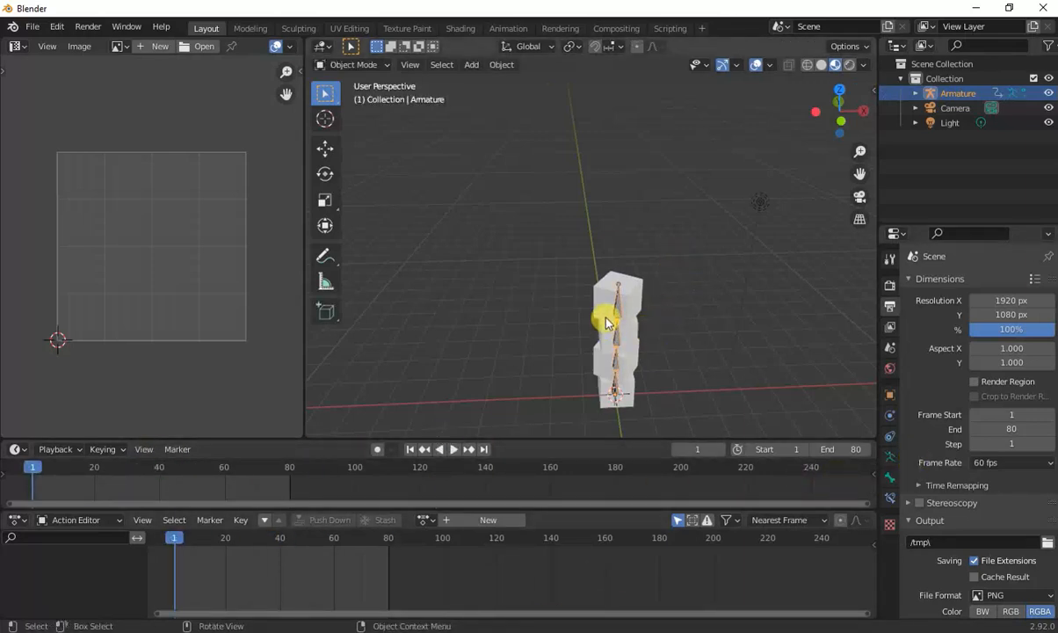
left_click(556, 260)
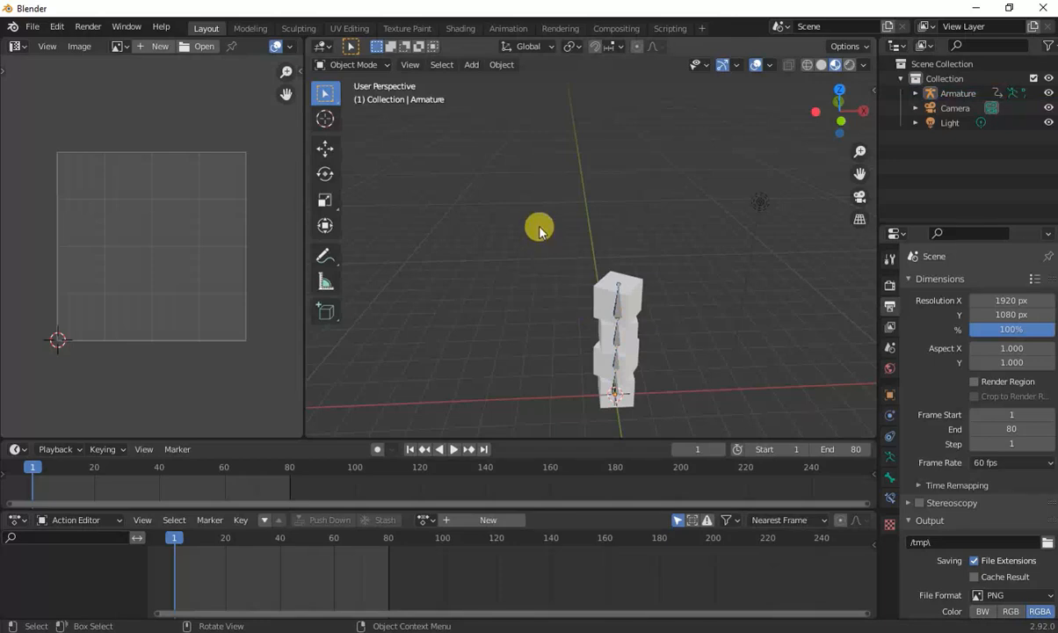
left_click_drag(528, 227, 664, 421)
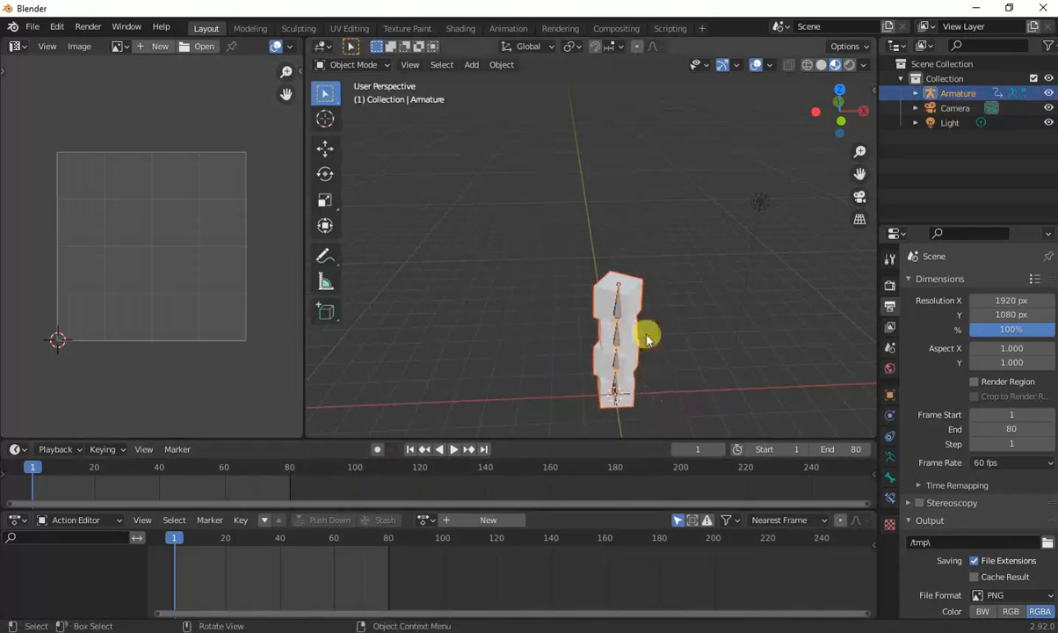
Step: Export only the selected objects as FBX with baked animation, overwriting cubes.fbx in the Downloads folder
left_click(39, 30)
mouse_move(62, 239)
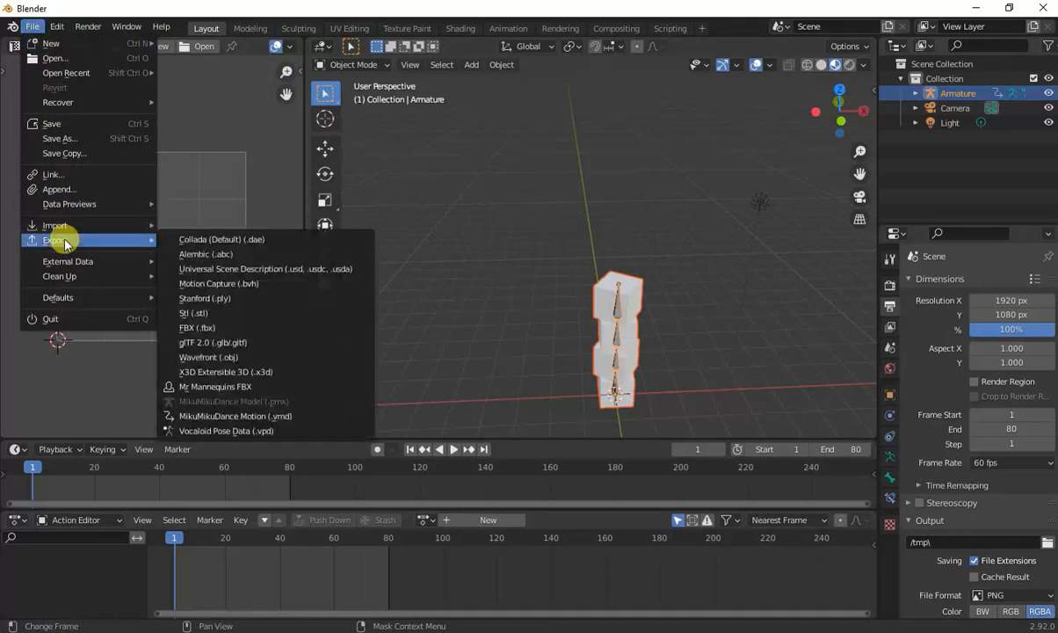
left_click(201, 329)
left_click(549, 198)
scroll(621, 350, "up", 4)
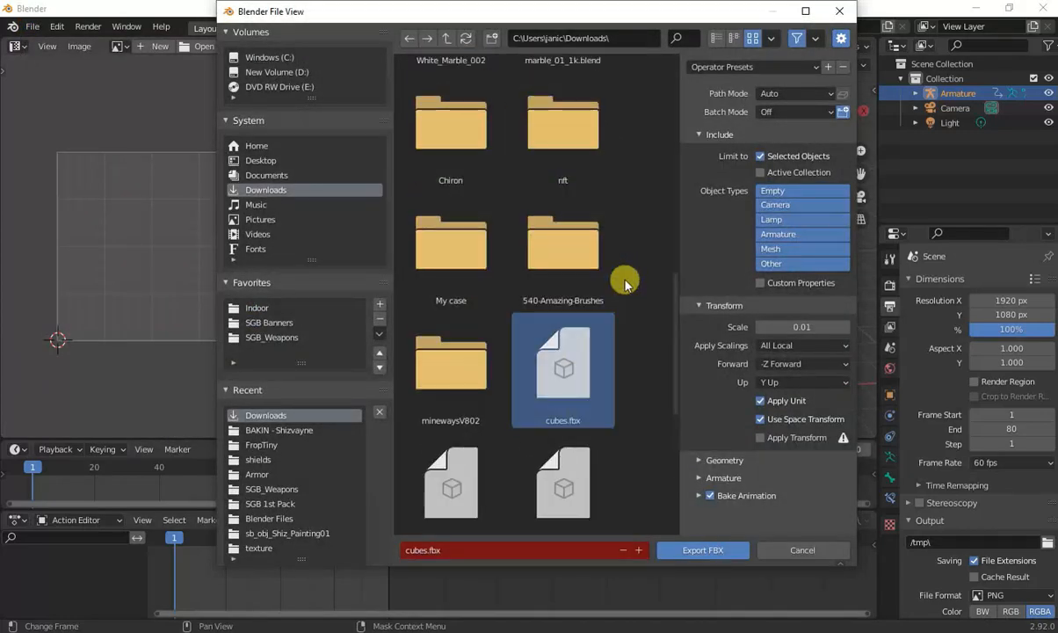
scroll(621, 279, "down", 4)
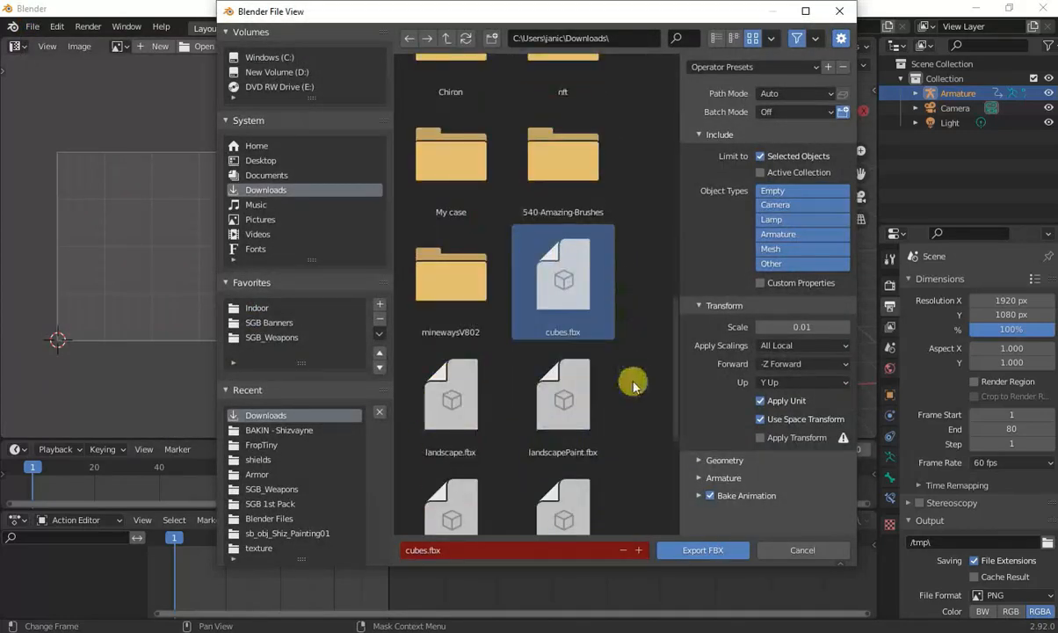
left_click(704, 551)
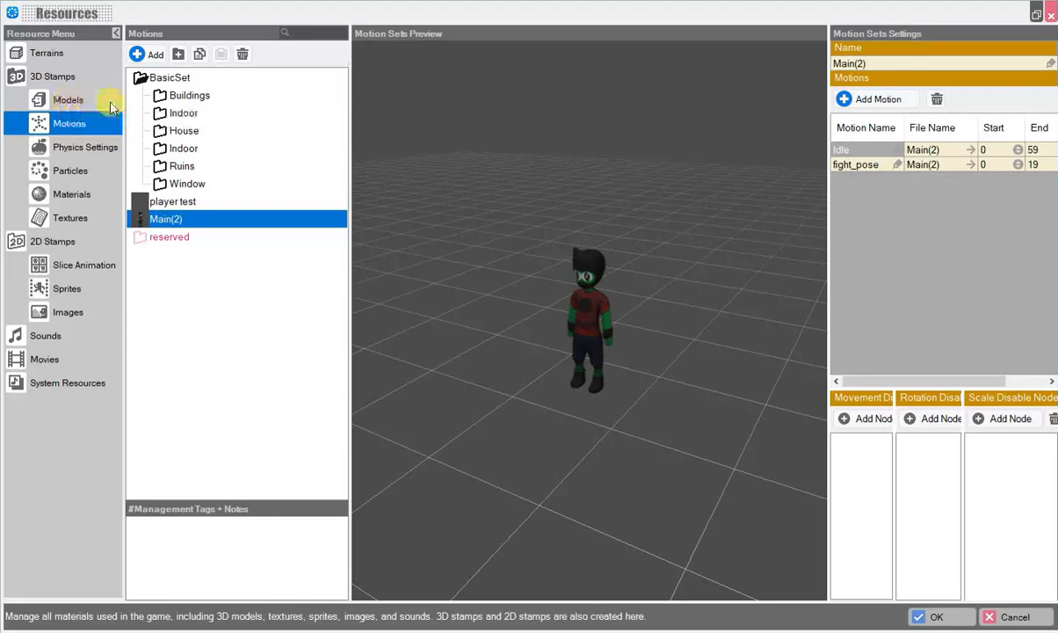
Step: Switch to RPG Developer Bakin and add a new motion set by importing cubes.fbx from the Downloads folder
left_click(150, 56)
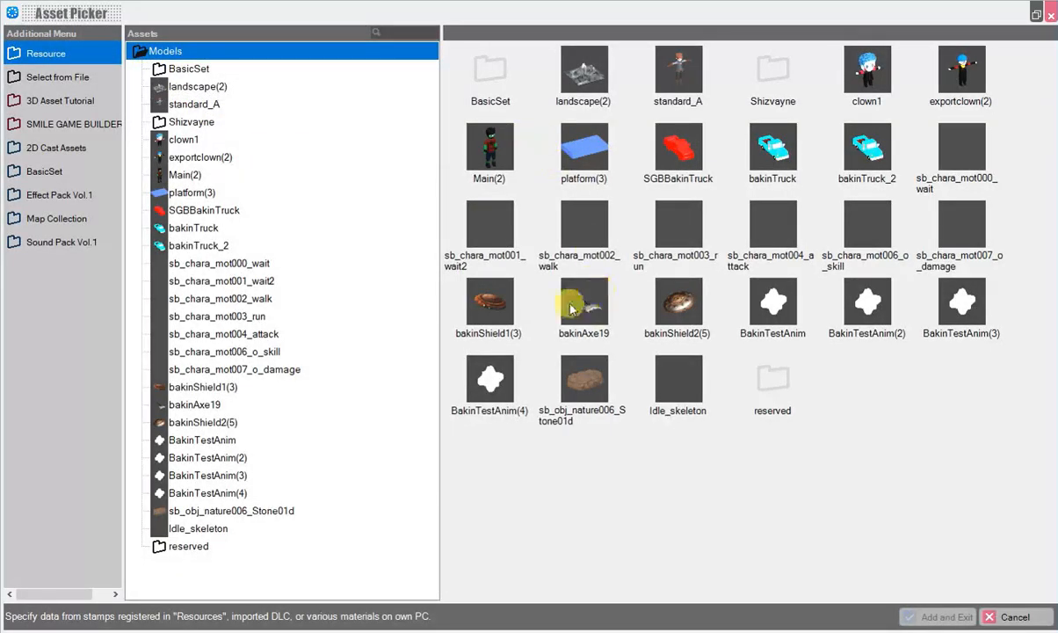
left_click(53, 82)
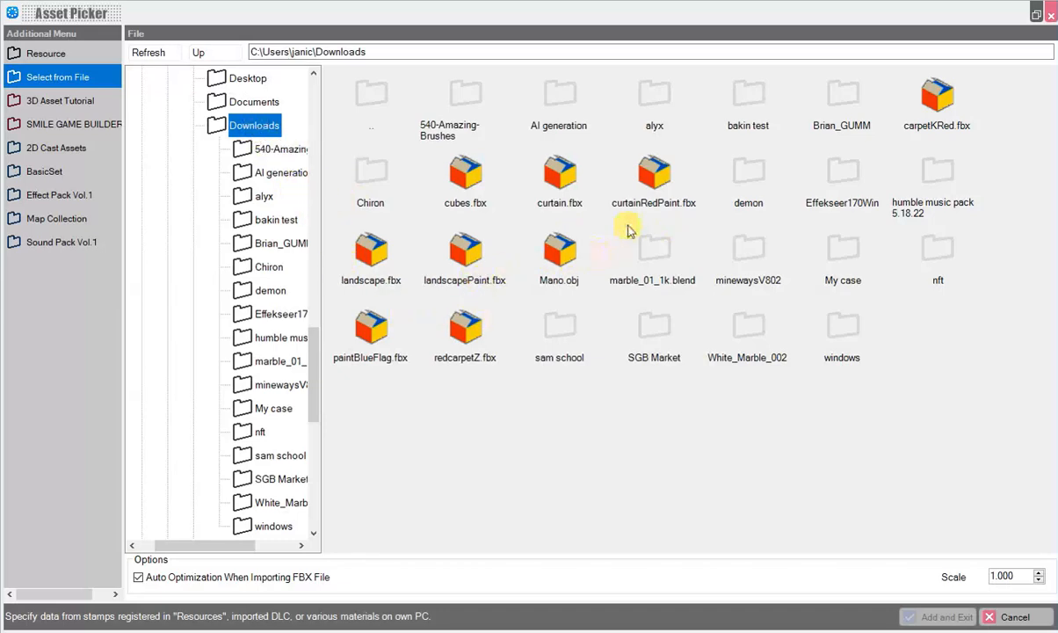
left_click(442, 175)
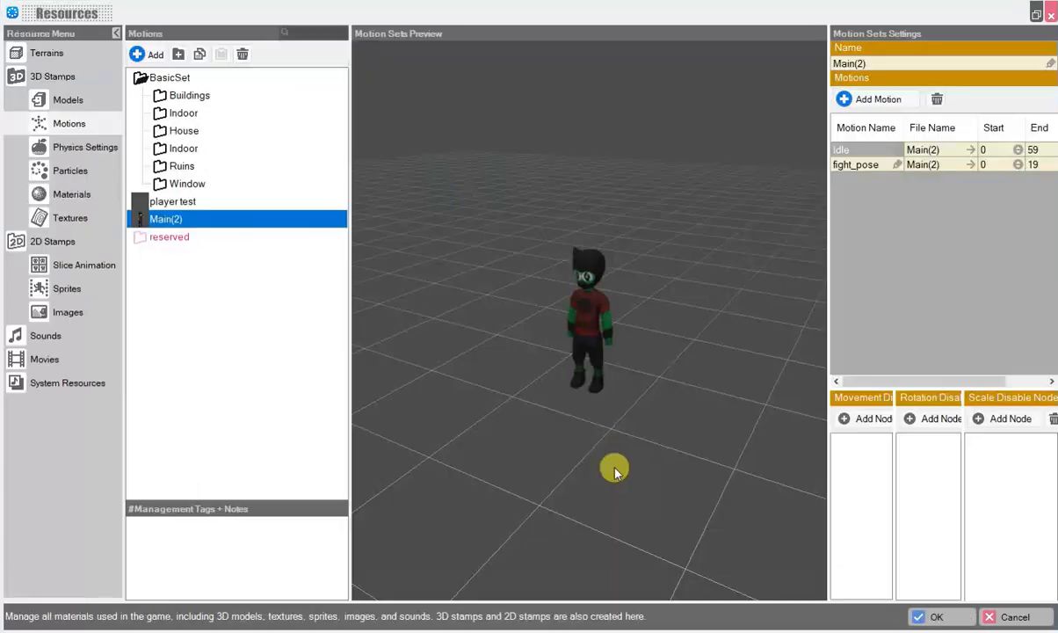
left_click(640, 402)
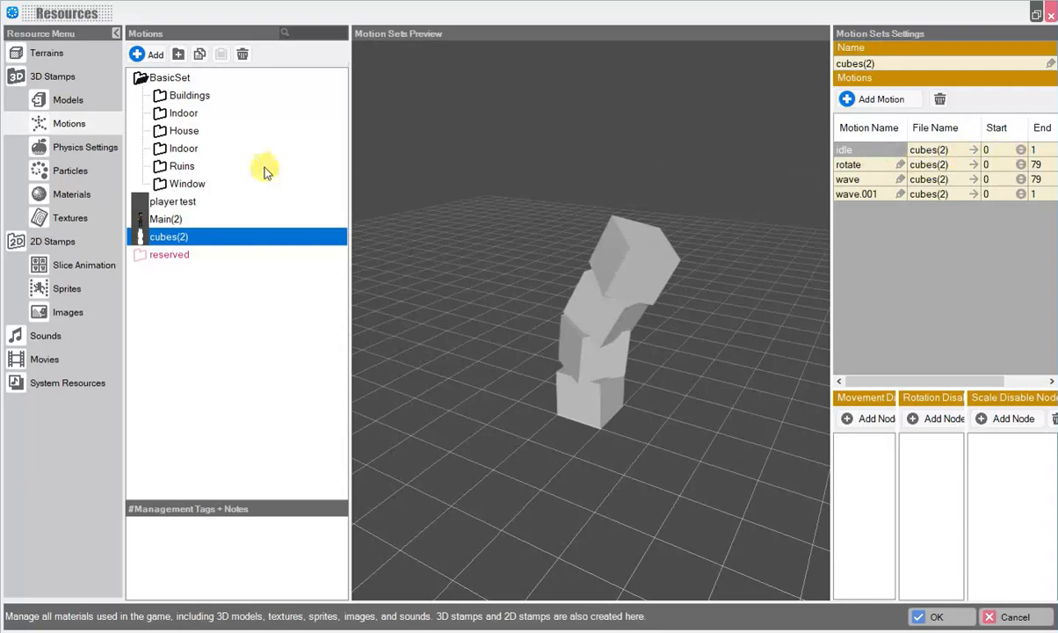
Step: Check the imported cubes(2) entry among both the models and the motions, including its materials and motion list
left_click(69, 124)
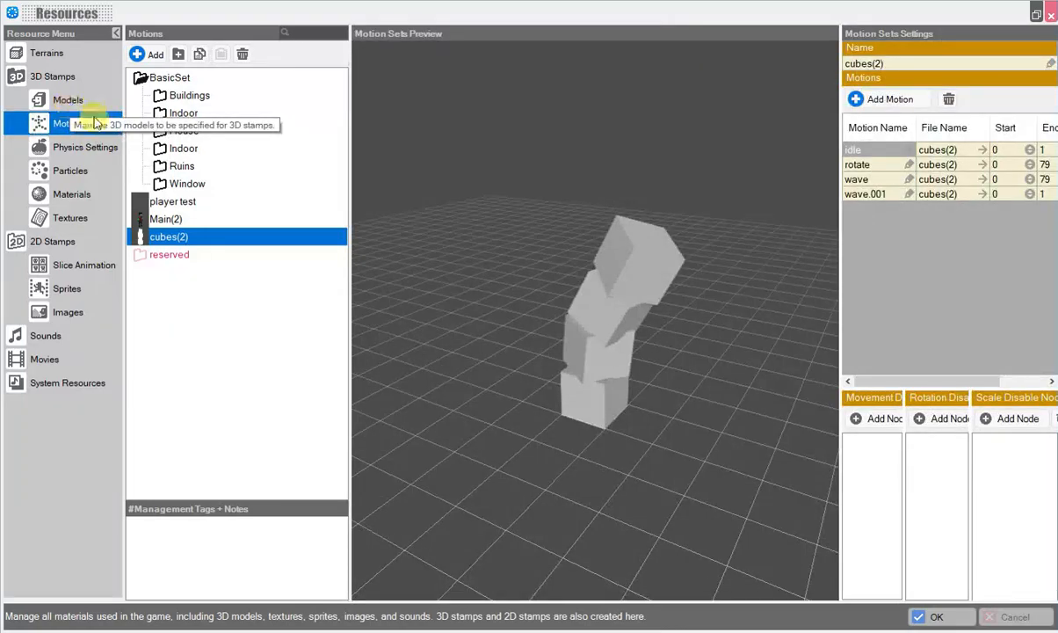
left_click(67, 99)
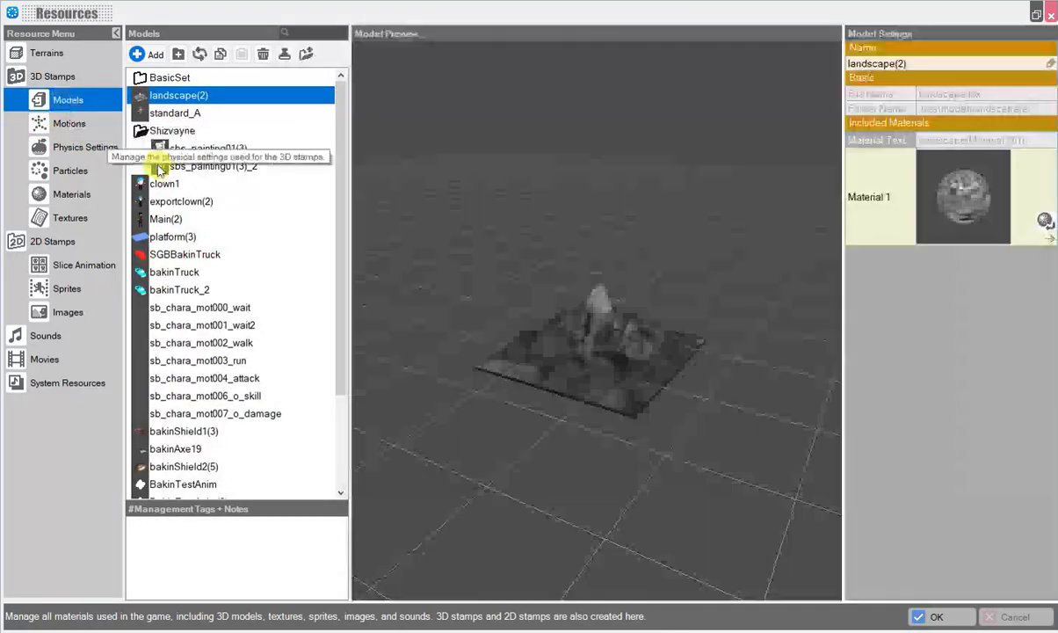
scroll(154, 219, "down", 3)
left_click(152, 484)
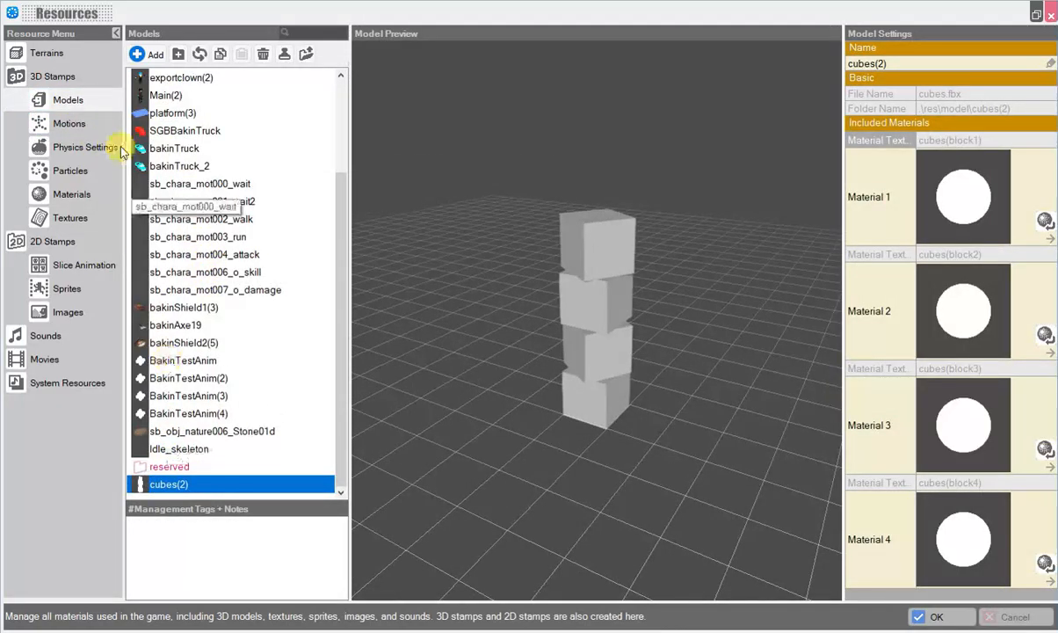
left_click(79, 115)
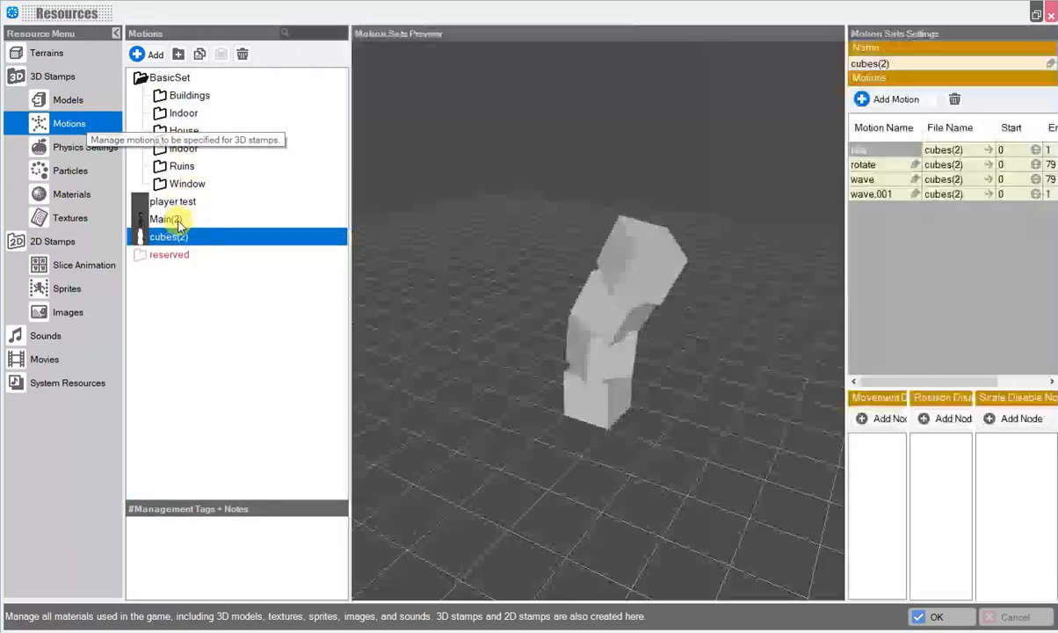
left_click(67, 99)
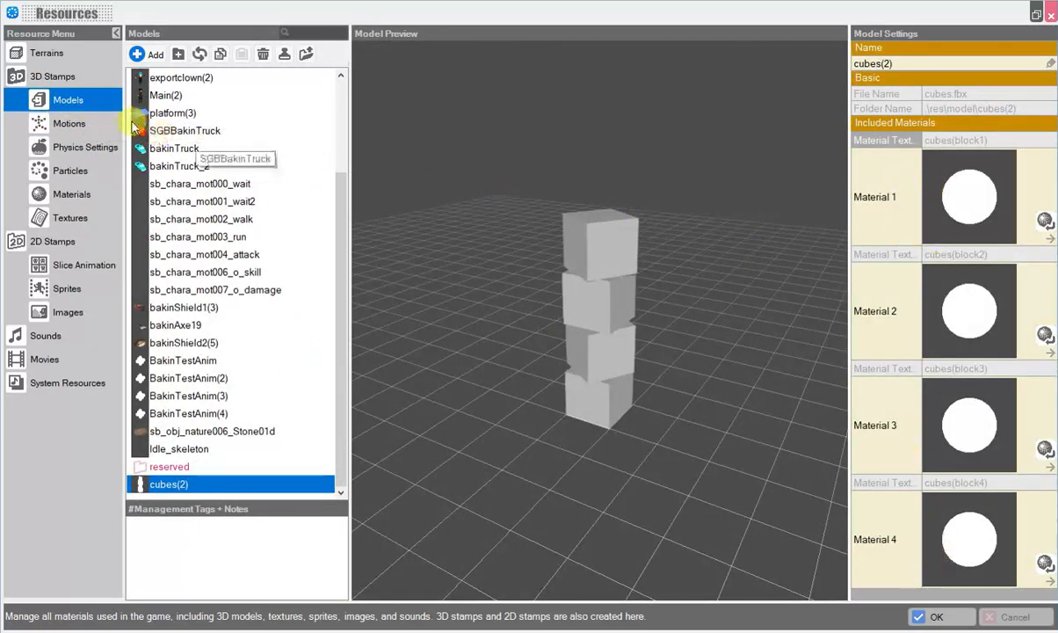
Step: Add a new 3D stamp that uses the imported cubes(2) model from the project resources
left_click(48, 79)
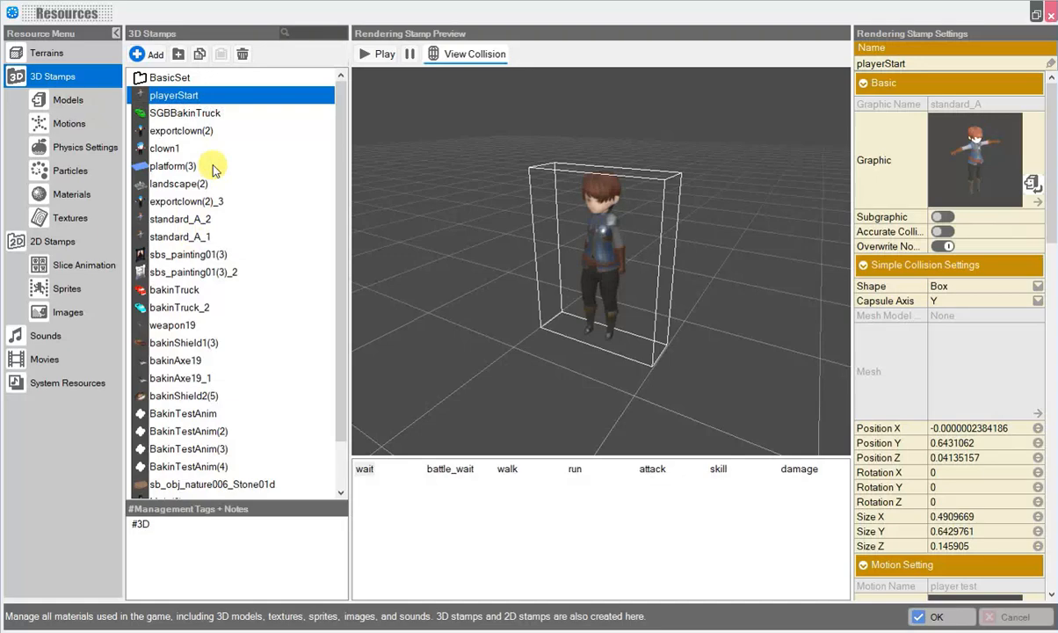
scroll(211, 169, "down", 1)
scroll(211, 169, "up", 1)
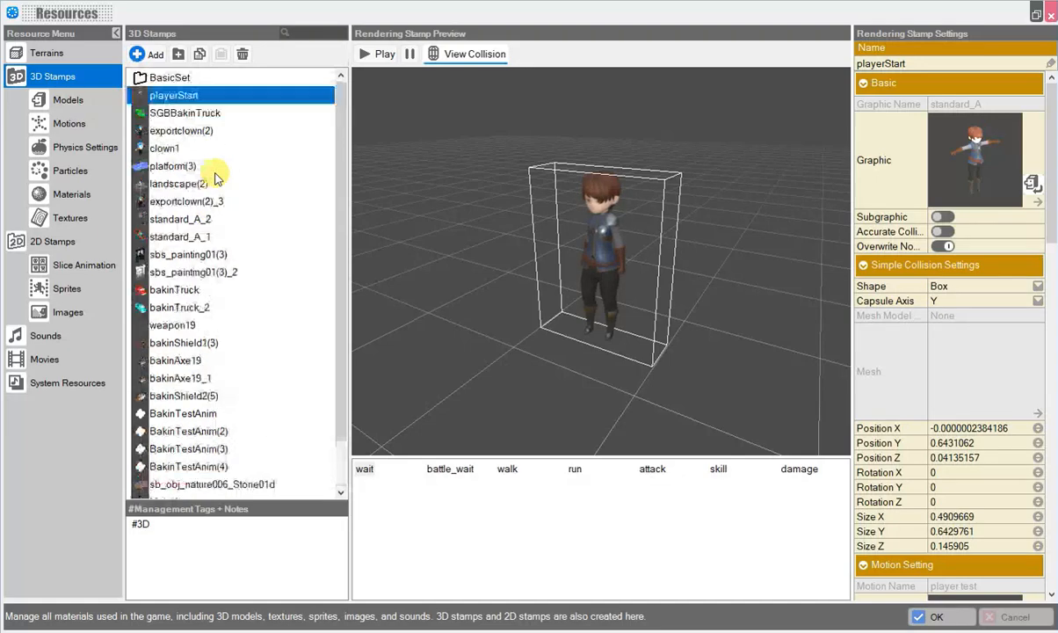
left_click(150, 56)
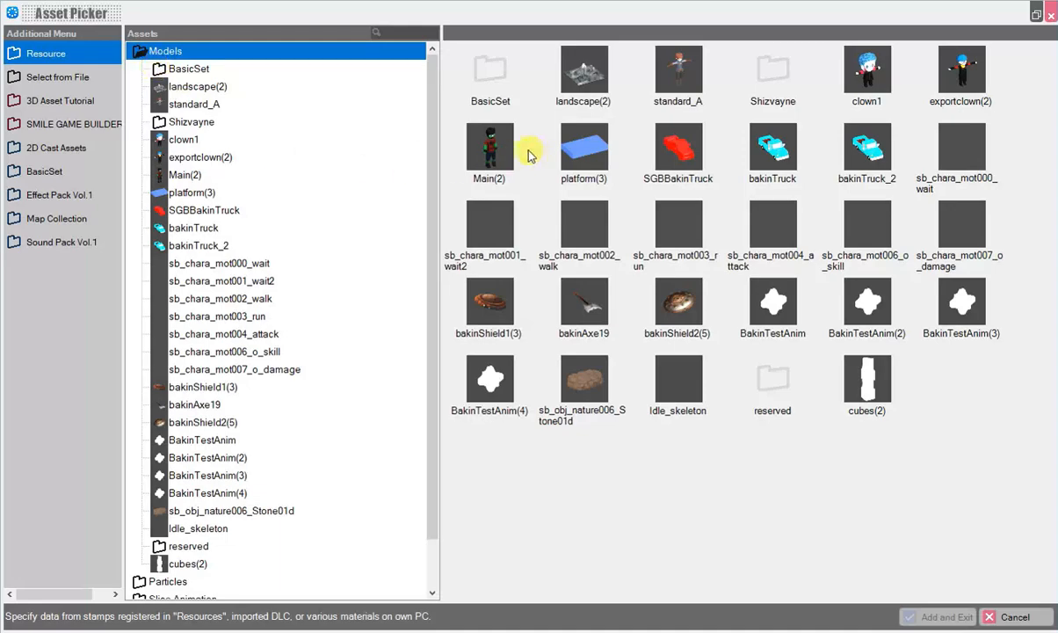
double_click(863, 380)
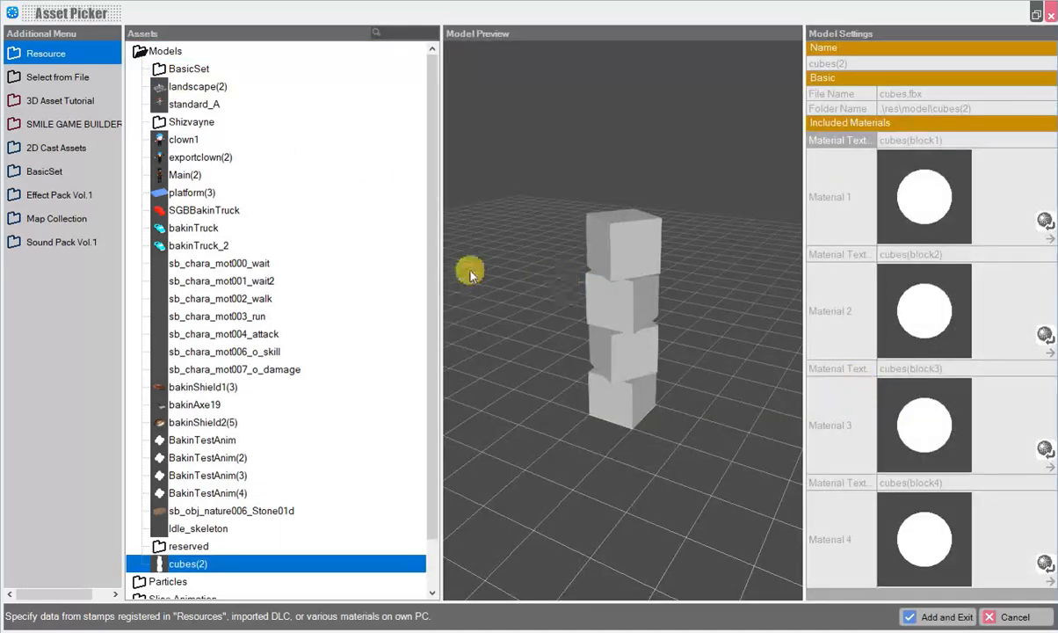
scroll(272, 352, "down", 1)
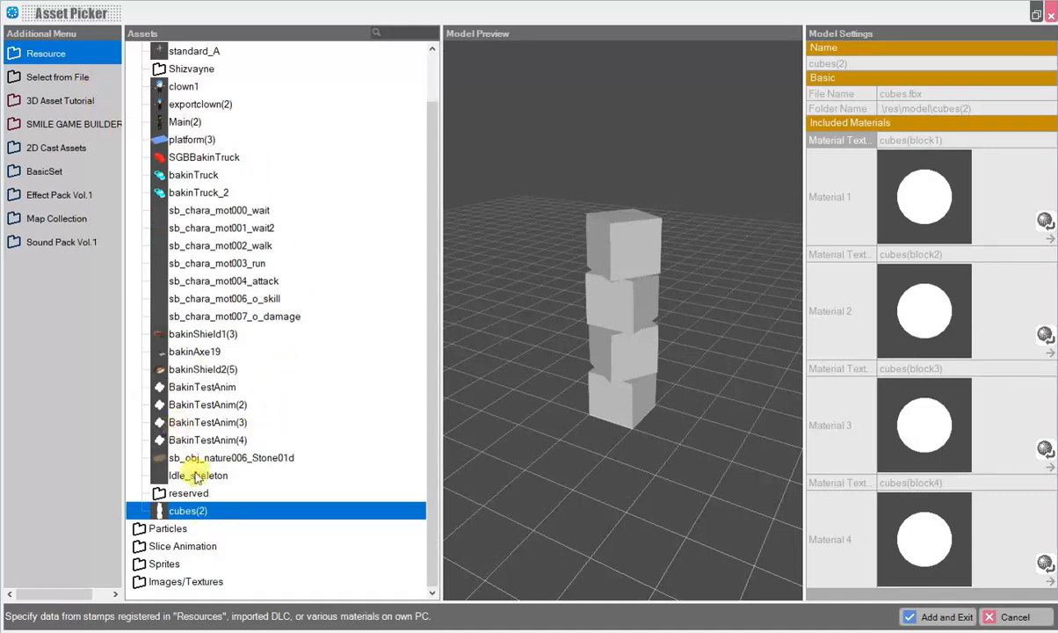
double_click(208, 520)
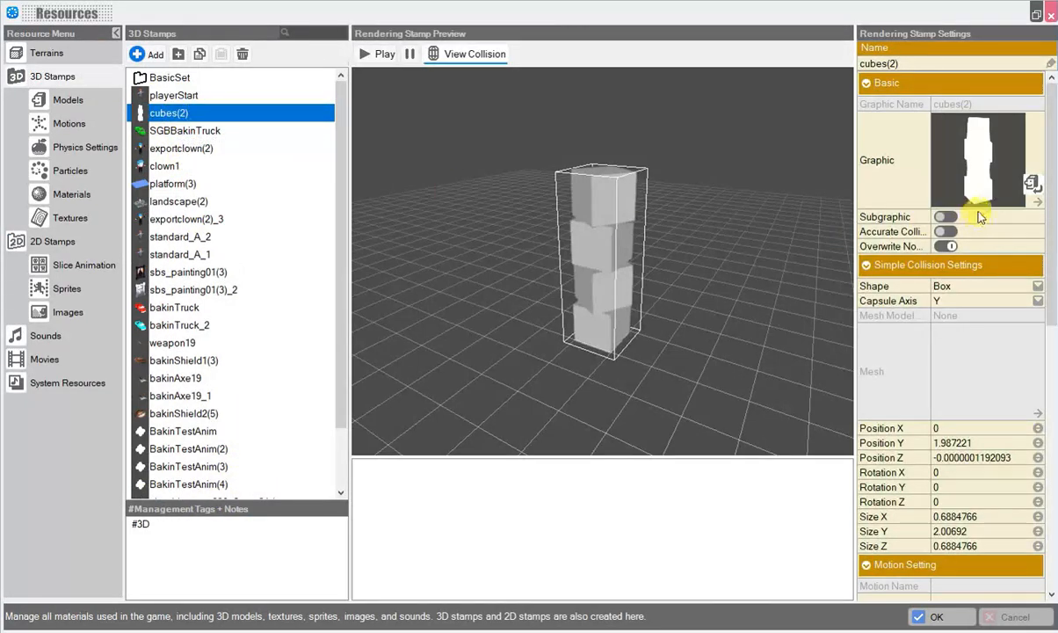
Step: Assign the cubes(2) model from the project resources as the motion of the cubes(2) 3D stamp
scroll(859, 279, "down", 3)
left_click(896, 222)
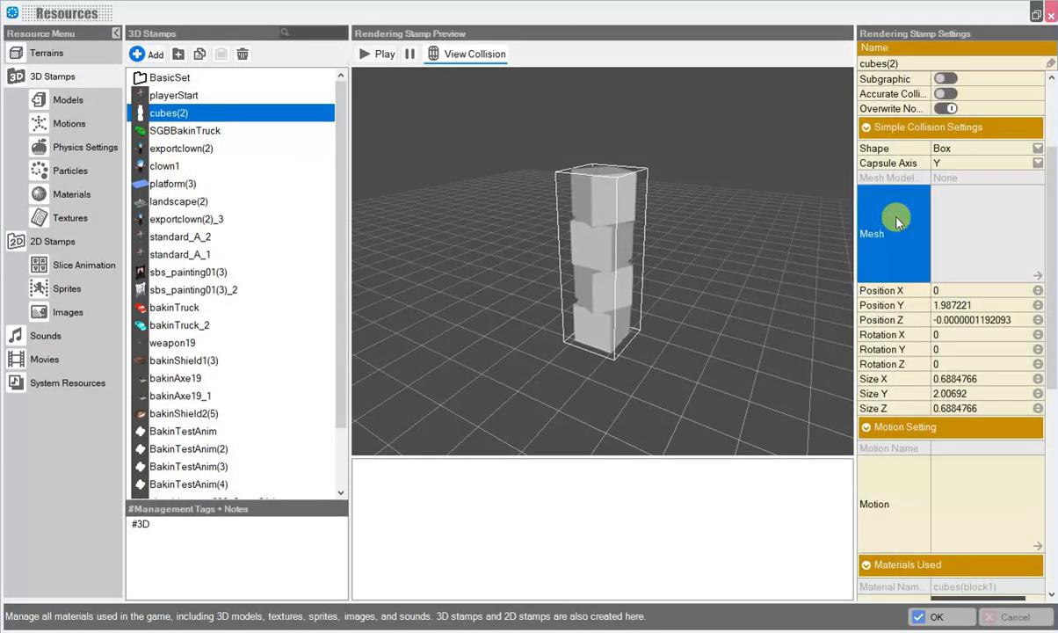
scroll(901, 277, "down", 5)
left_click(892, 271)
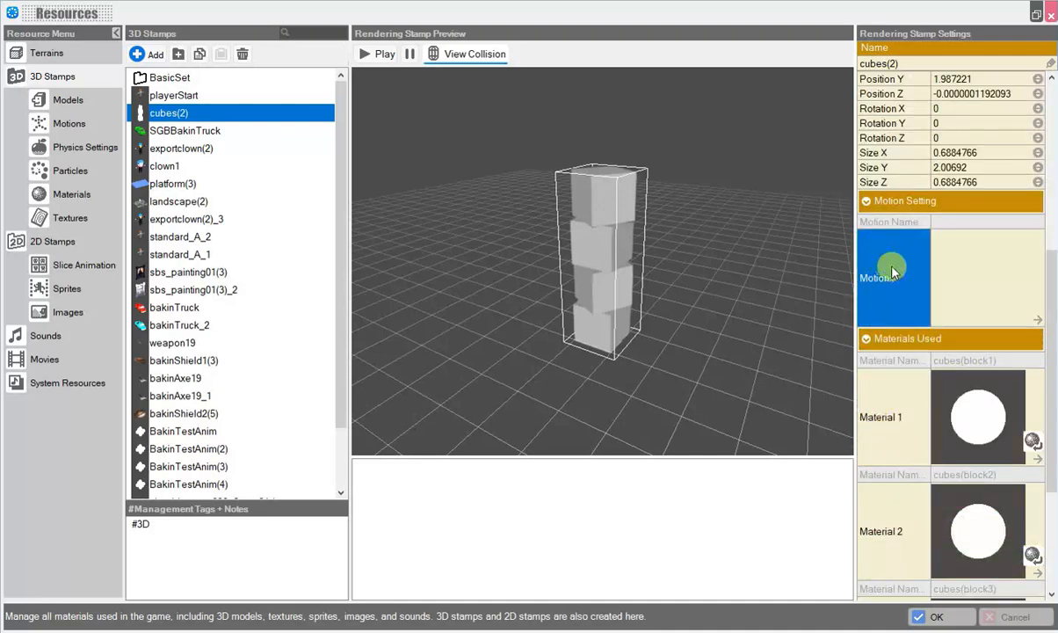
double_click(952, 283)
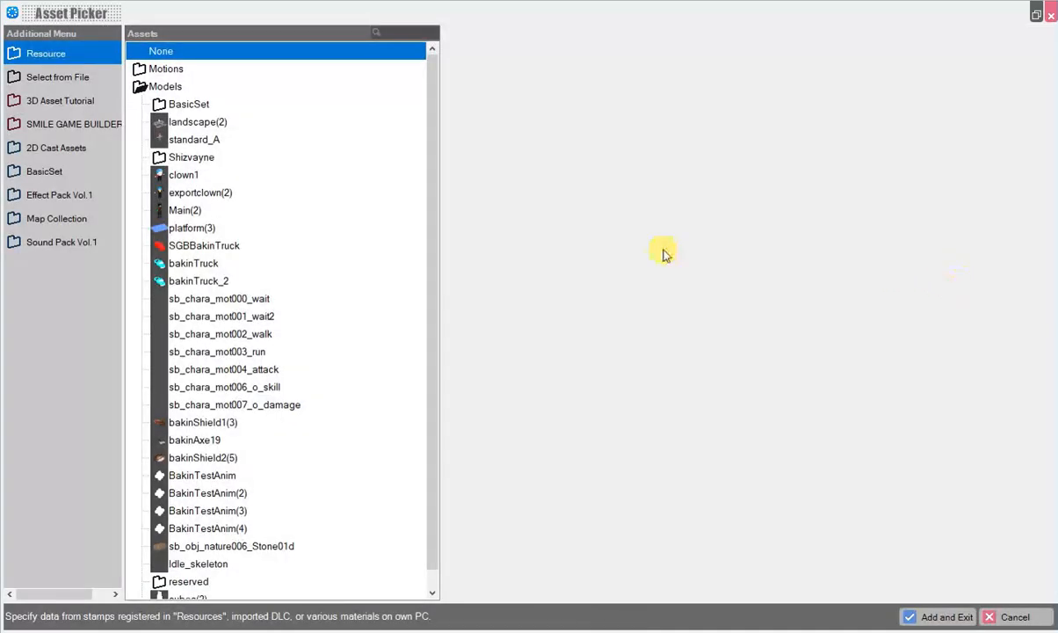
scroll(236, 423, "down", 1)
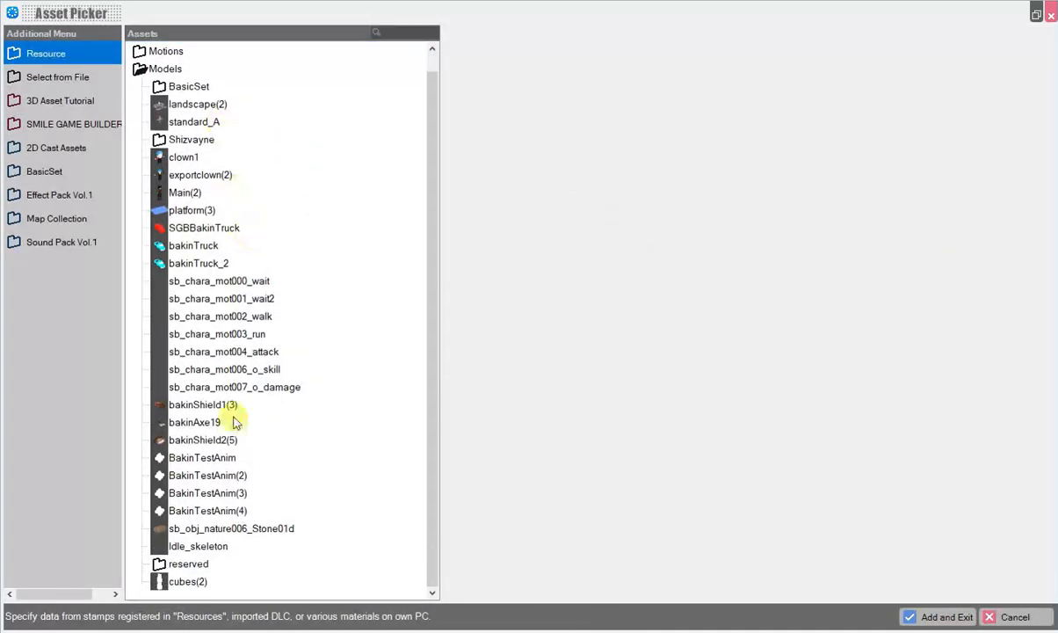
left_click(197, 582)
left_click(925, 613)
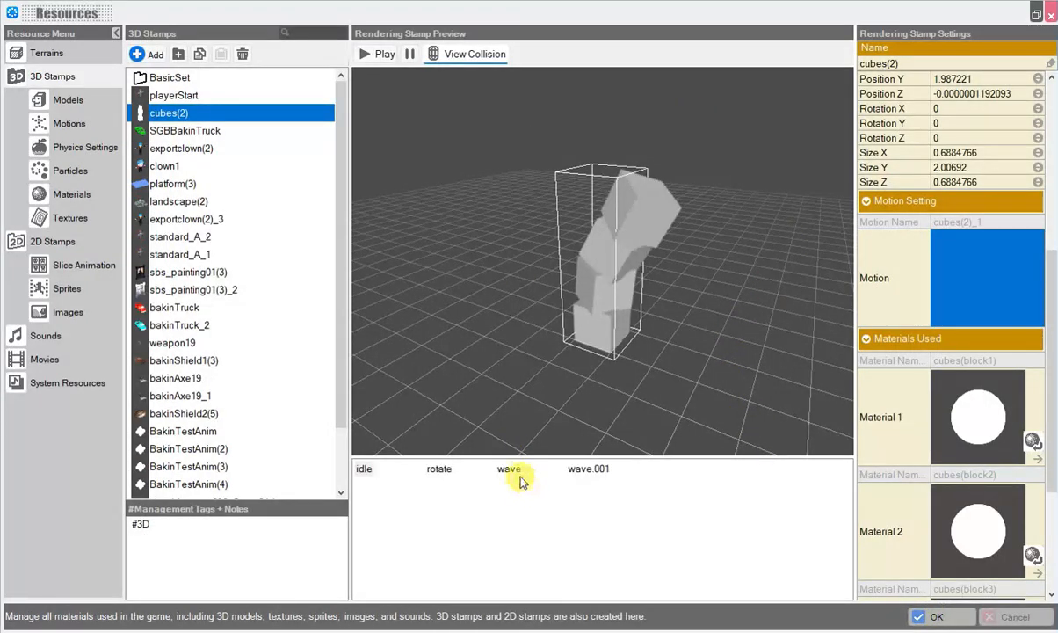
Step: Preview the idle, rotate, wave and wave.001 motions on the cubes(2) stamp and look over its material slots
left_click(507, 472)
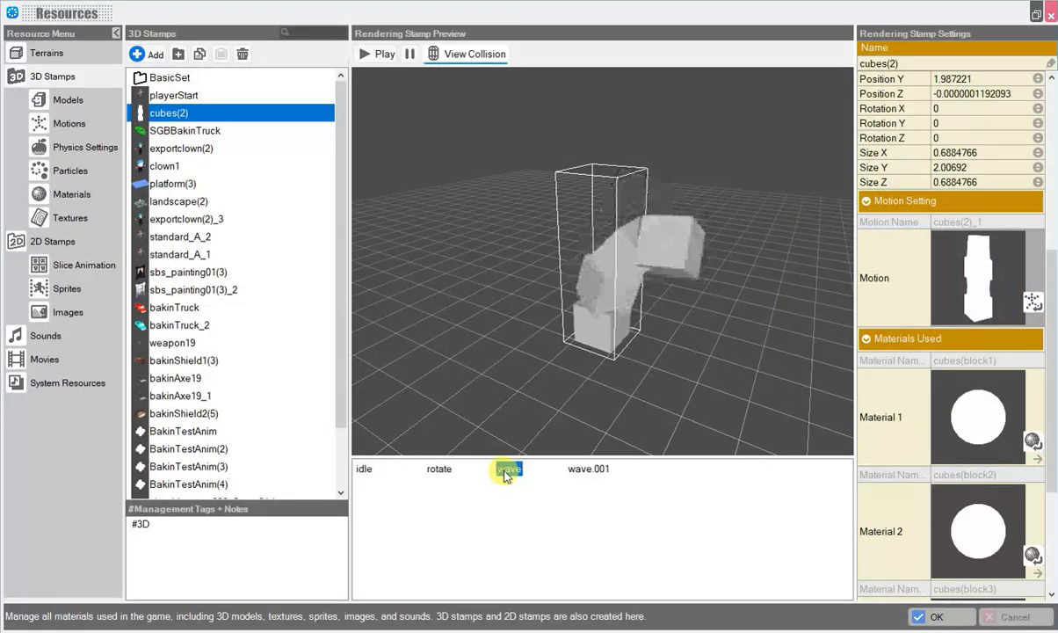
left_click(439, 470)
left_click(364, 471)
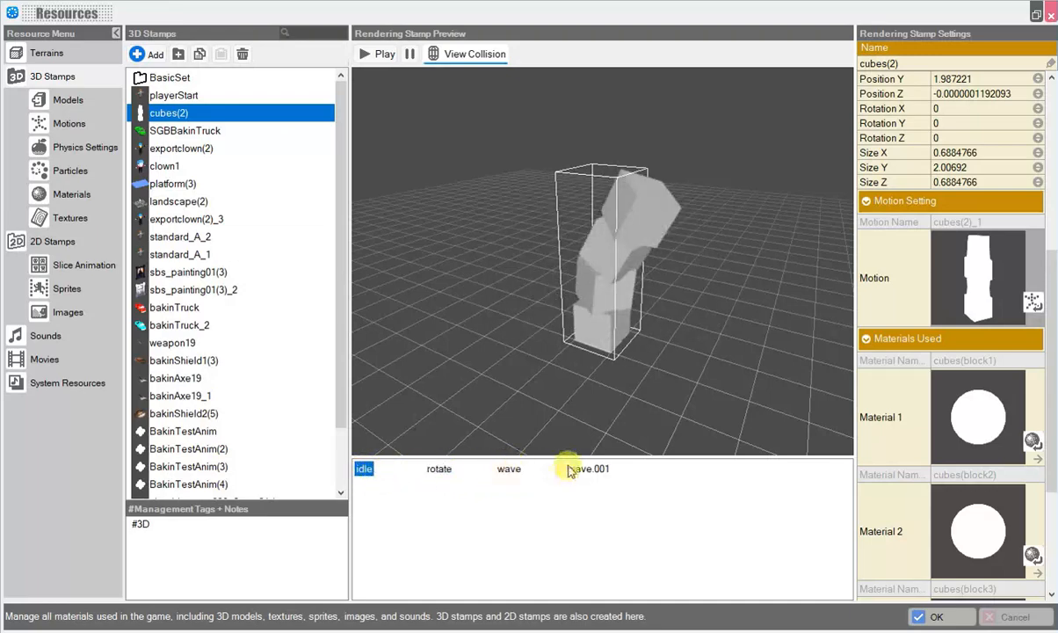
left_click(587, 471)
left_click(364, 470)
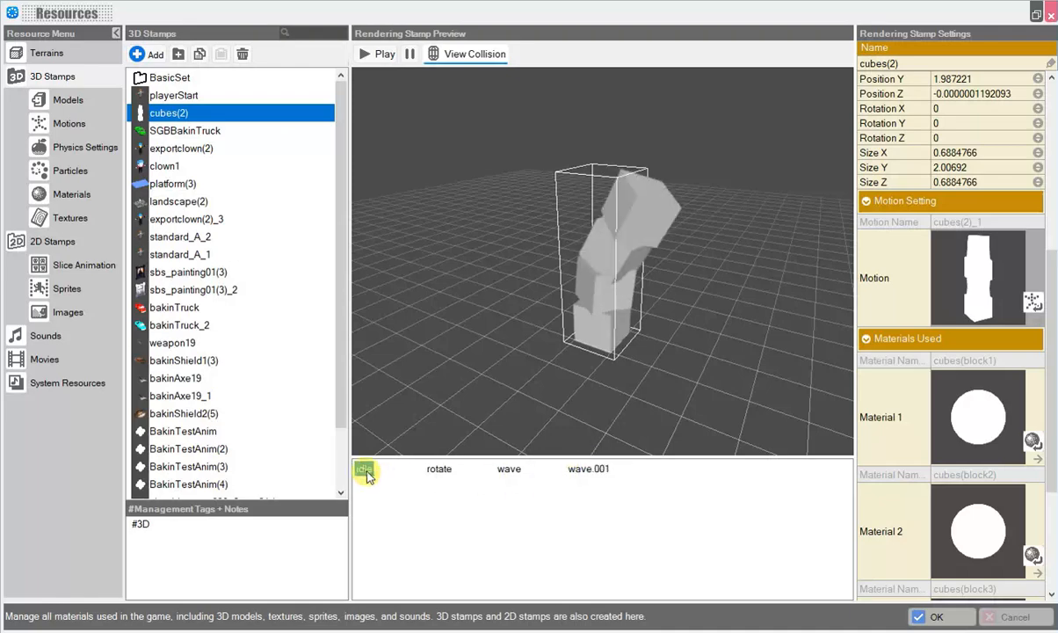
left_click(576, 470)
left_click(364, 471)
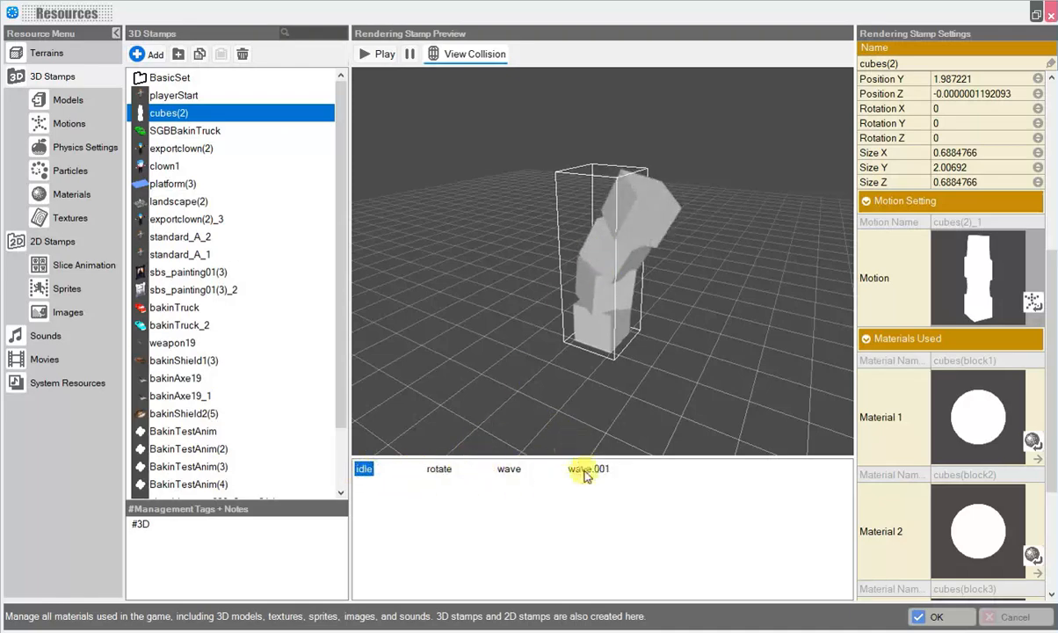
left_click(437, 469)
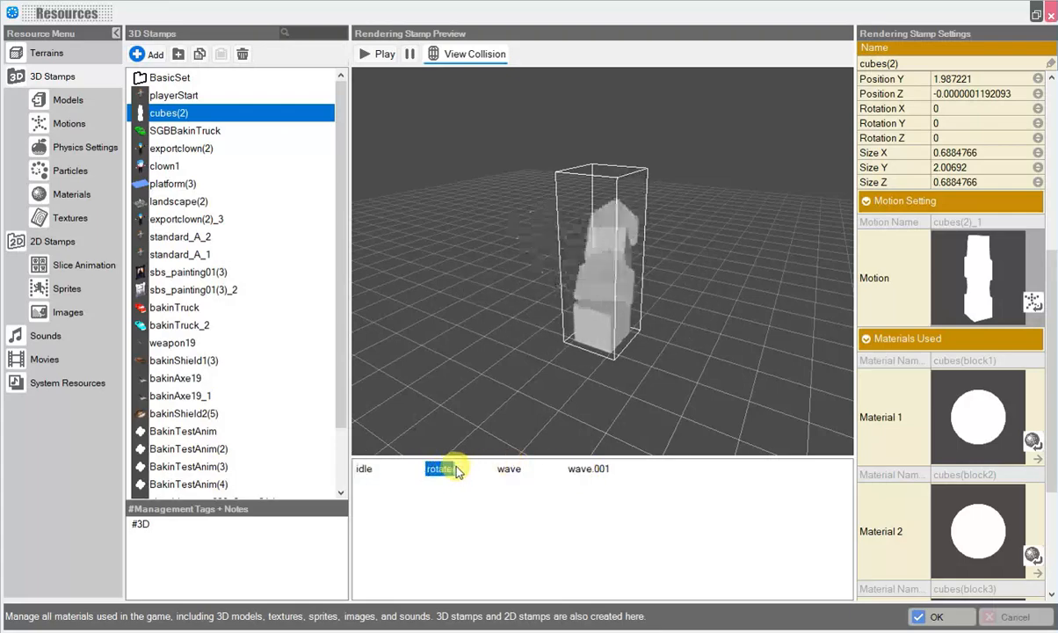
left_click(509, 469)
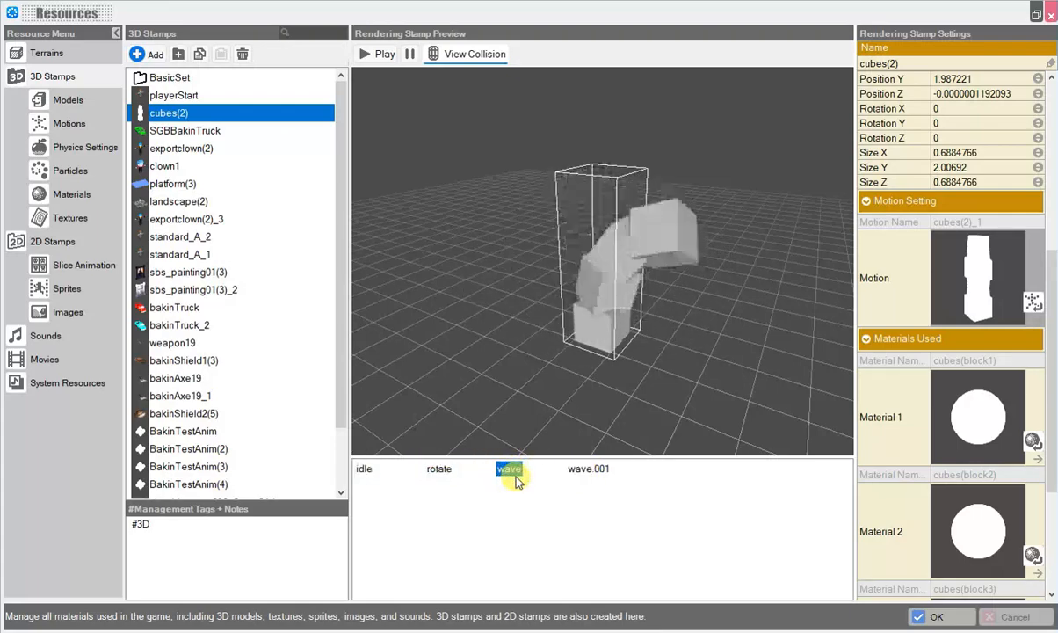
left_click(589, 473)
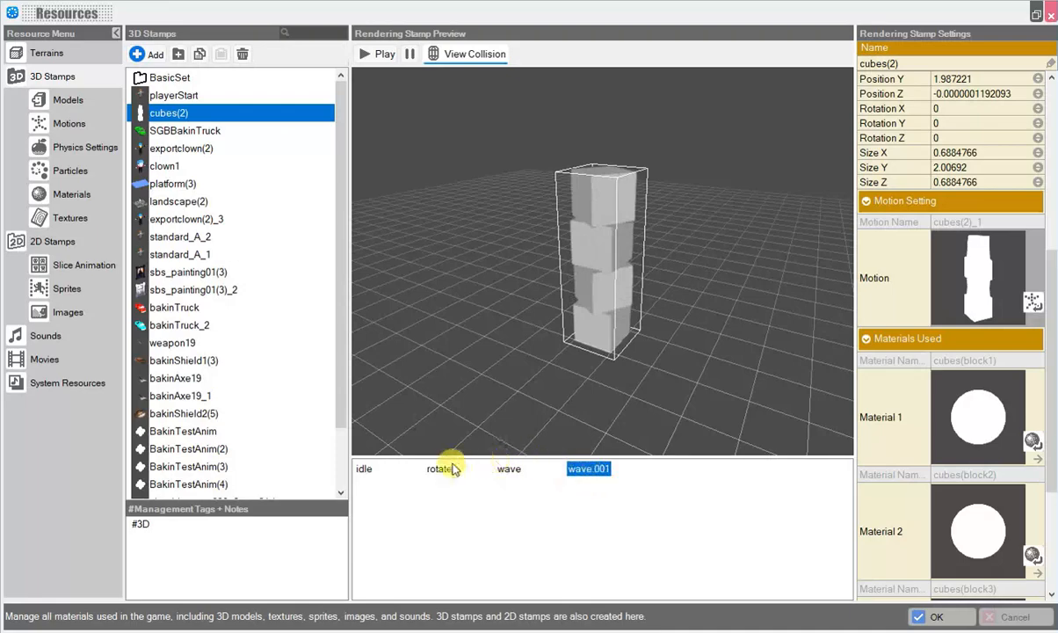
scroll(930, 352, "down", 3)
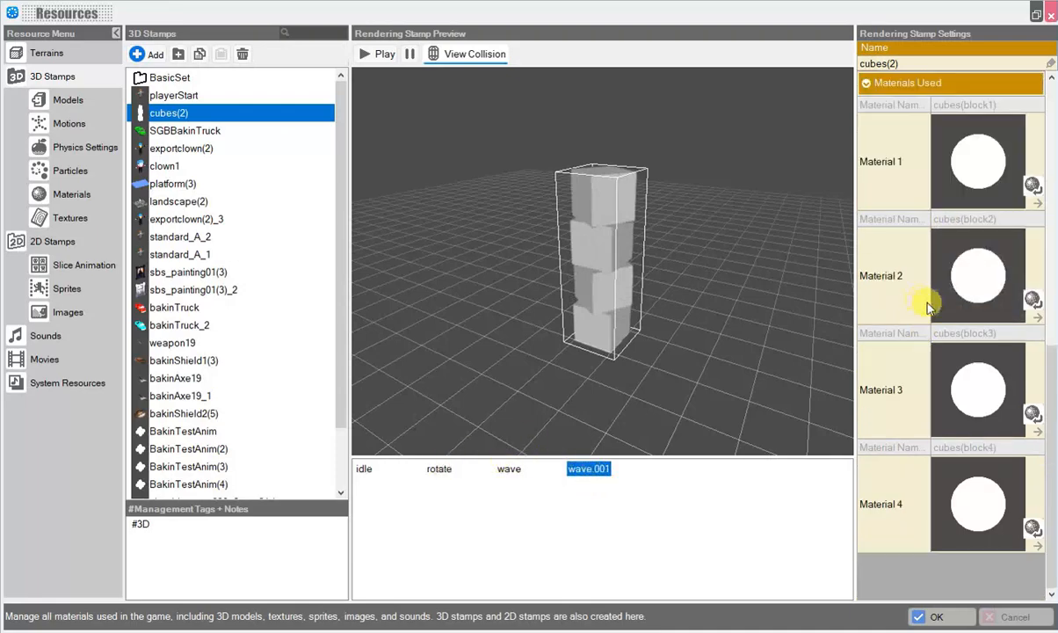
scroll(932, 300, "up", 5)
scroll(879, 198, "up", 3)
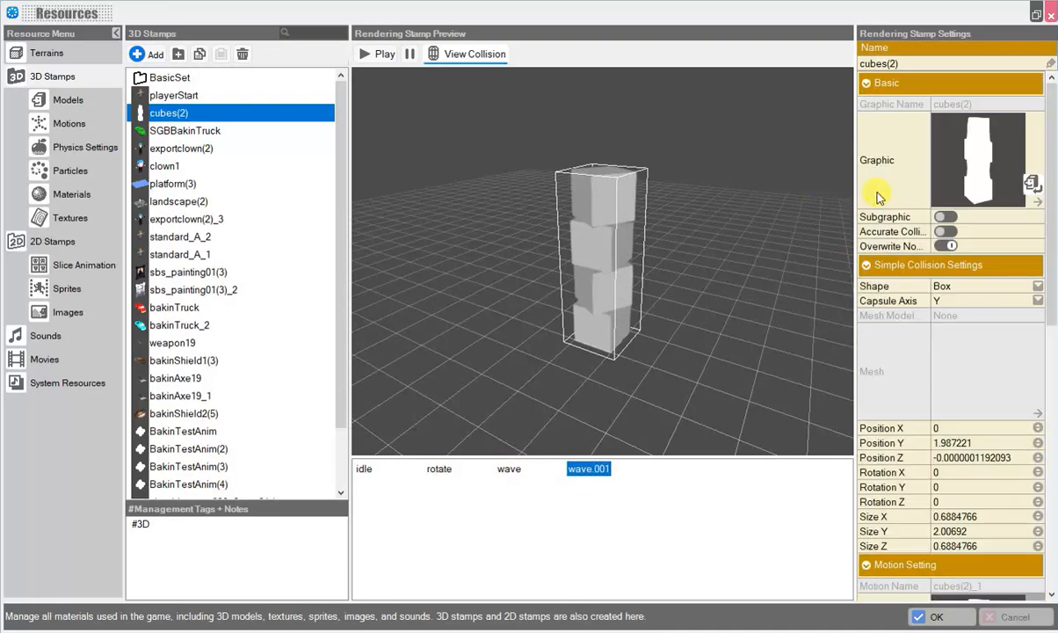
Step: In the cubes(2) motion set, enable looping for idle, rotate and wave, and set idle's range from 1 to 80
left_click(69, 123)
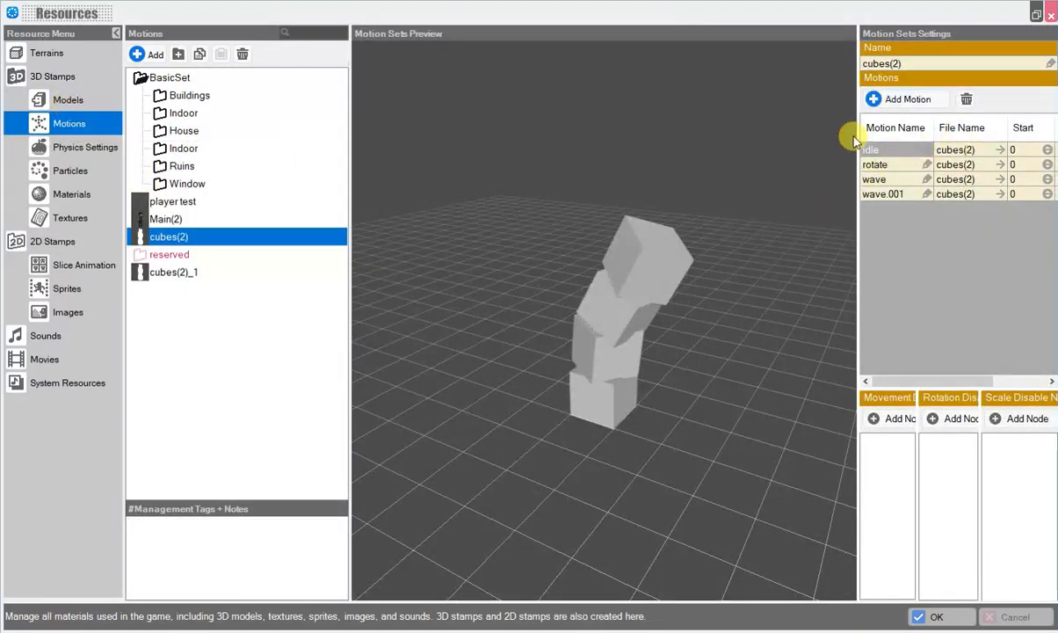
left_click_drag(859, 138, 702, 135)
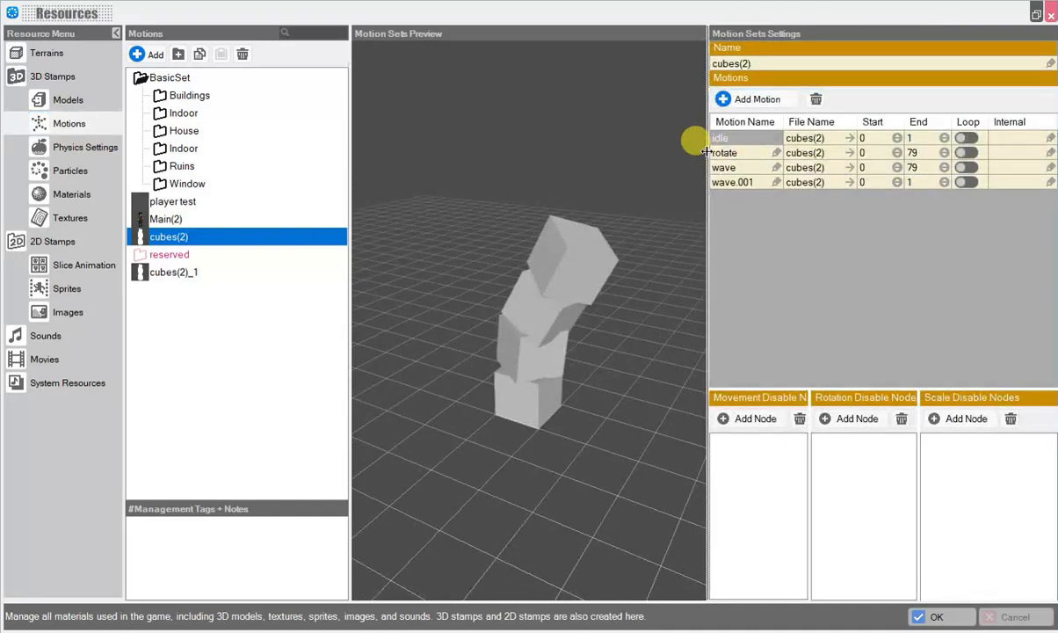
left_click(966, 153)
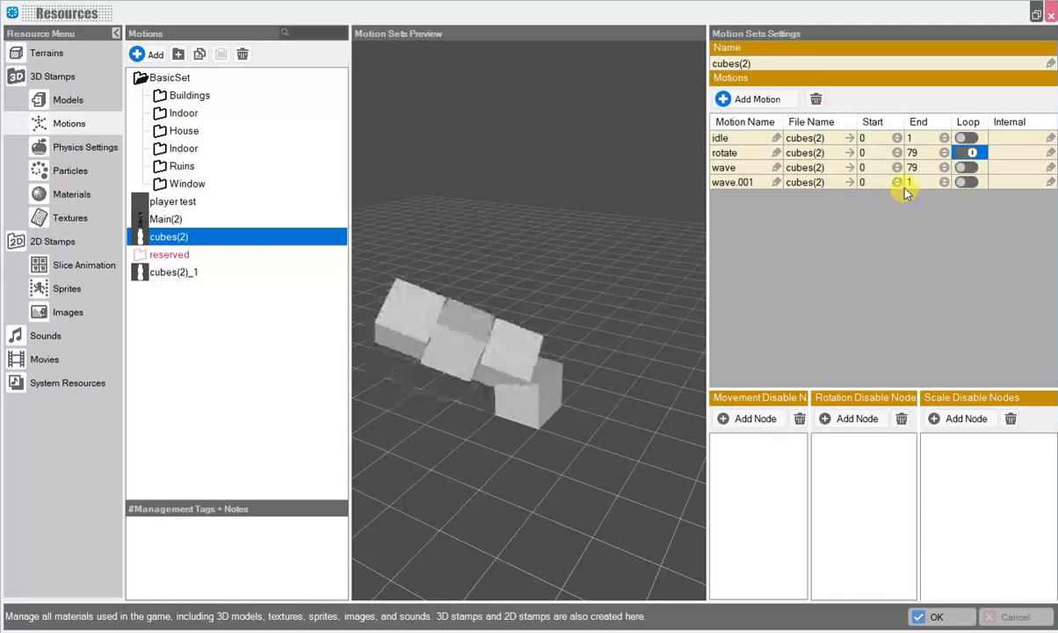
left_click(967, 167)
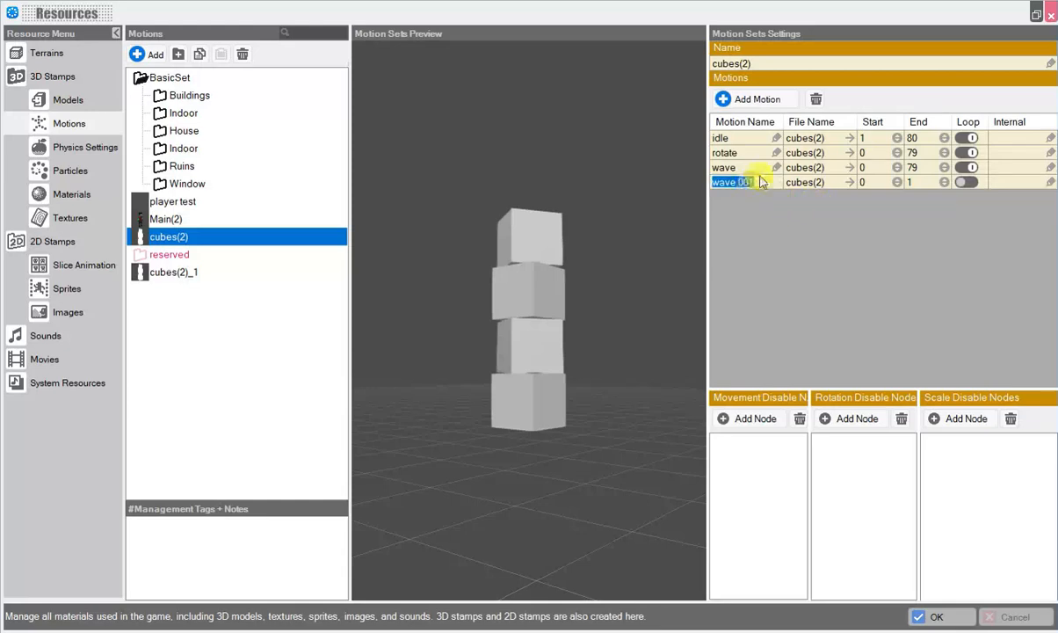
Step: Delete the wave.001 and idle motions from the cubes(2) motion set and return to the cubes(2) 3D stamp
left_click(816, 100)
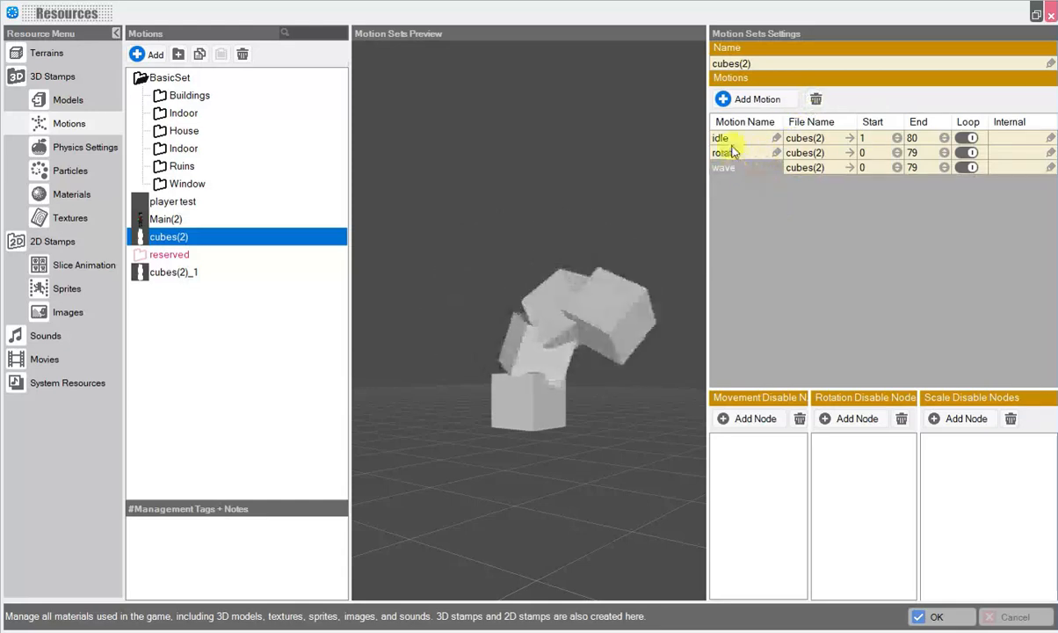
left_click(814, 100)
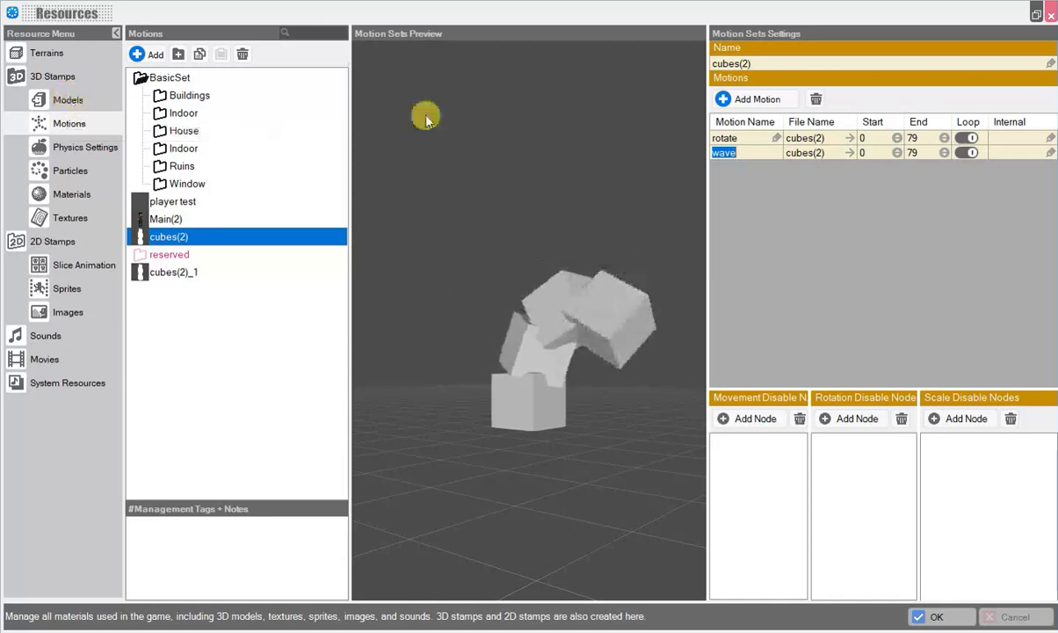
left_click(48, 85)
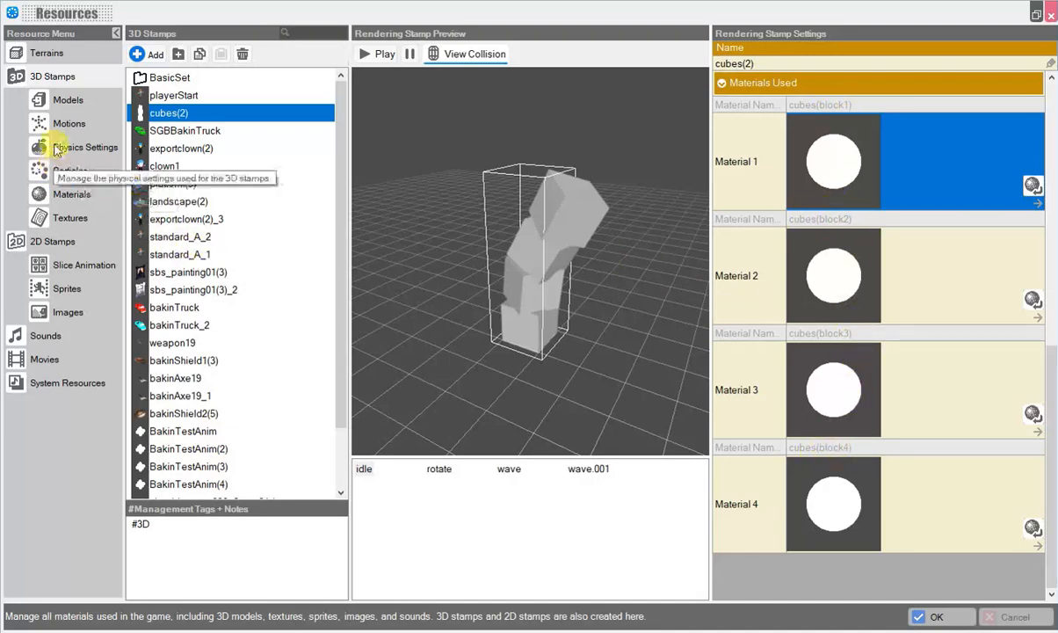
Step: Set the color of the first cubes(block1) material to red, F30000FF
left_click(73, 199)
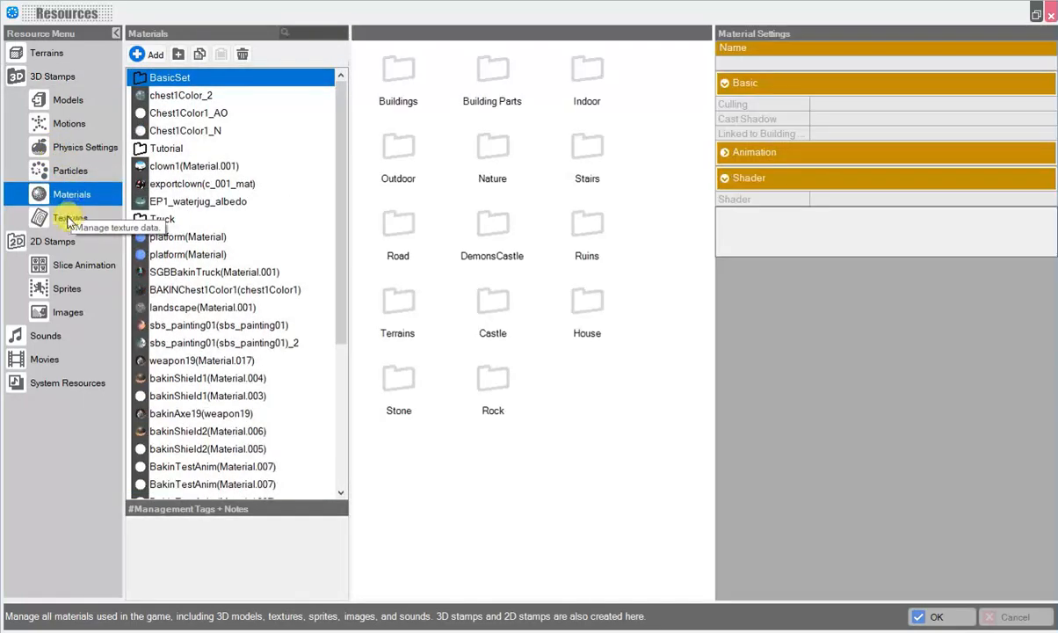
scroll(215, 285, "down", 4)
left_click(208, 359)
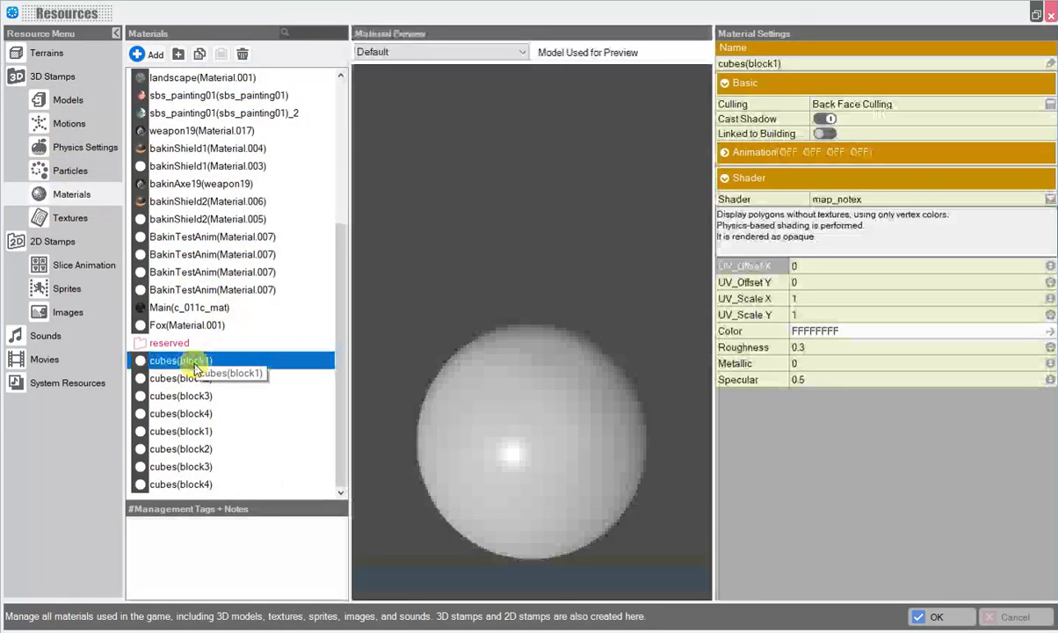
left_click(854, 331)
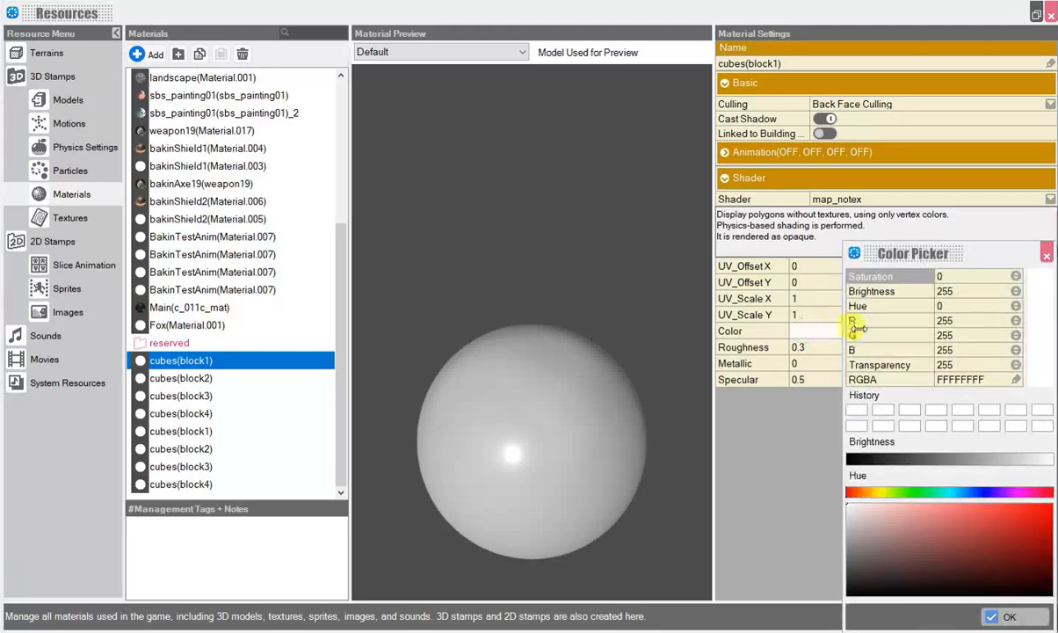
left_click_drag(932, 519, 1052, 508)
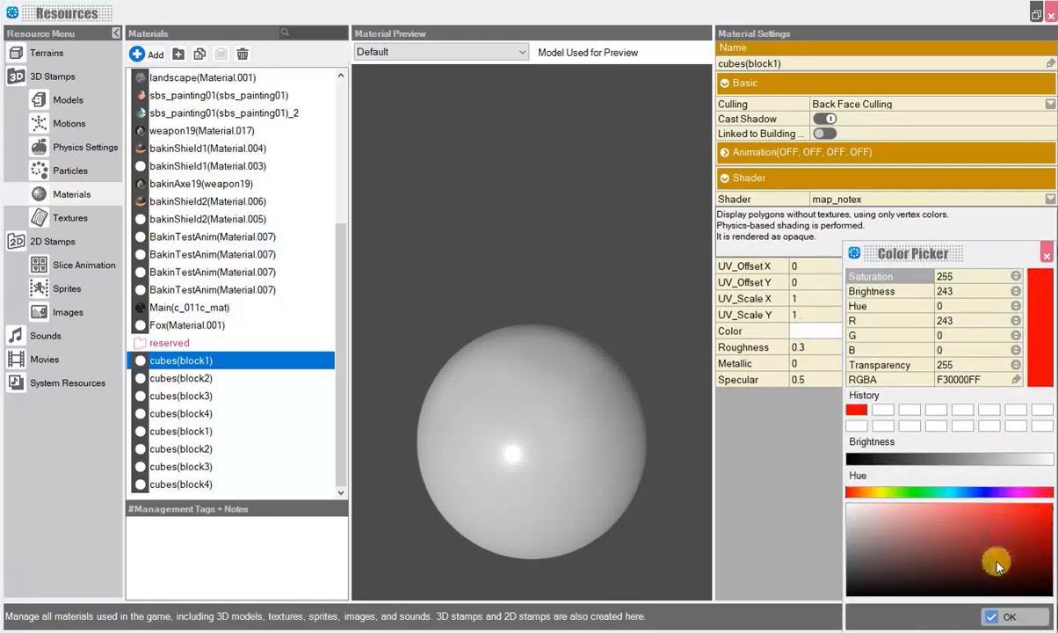
left_click(1010, 618)
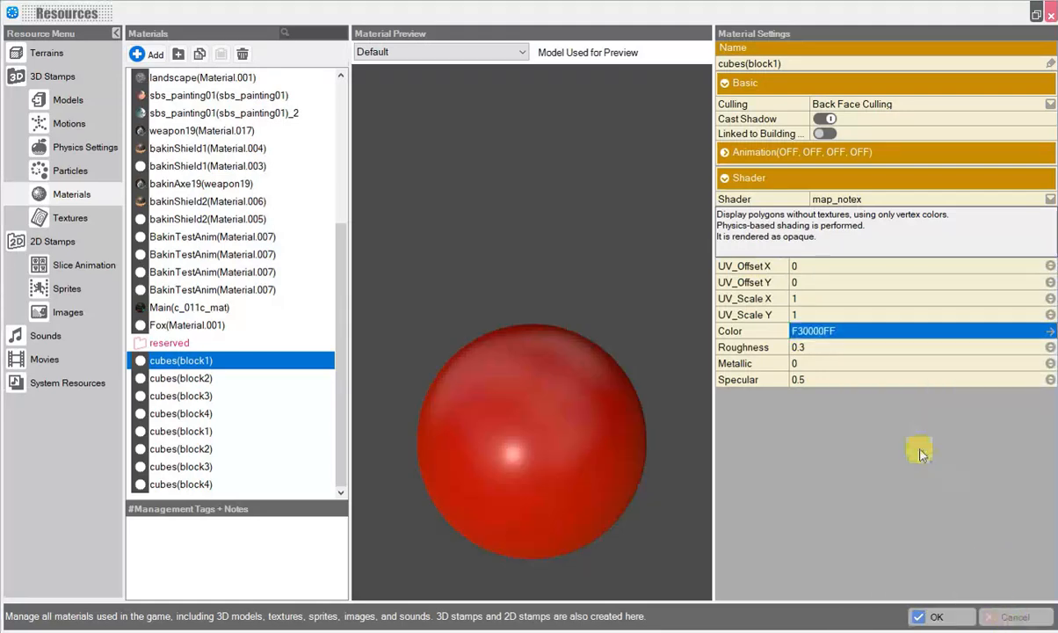
Step: Raise the roughness of the red cubes(block1) material to 1.00
left_click(802, 348)
left_click(826, 345)
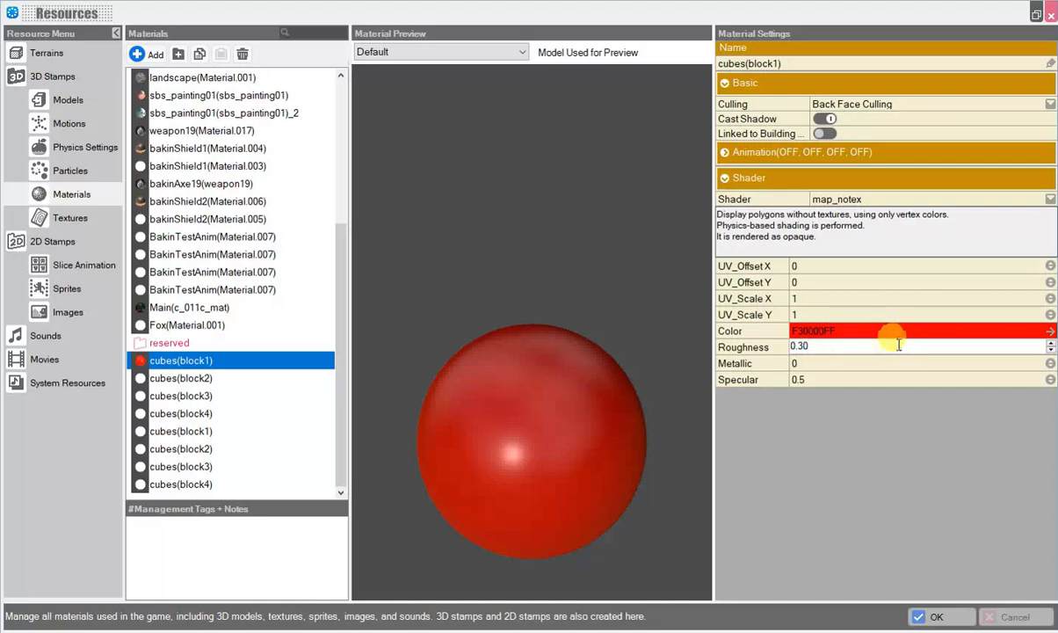
left_click(1052, 345)
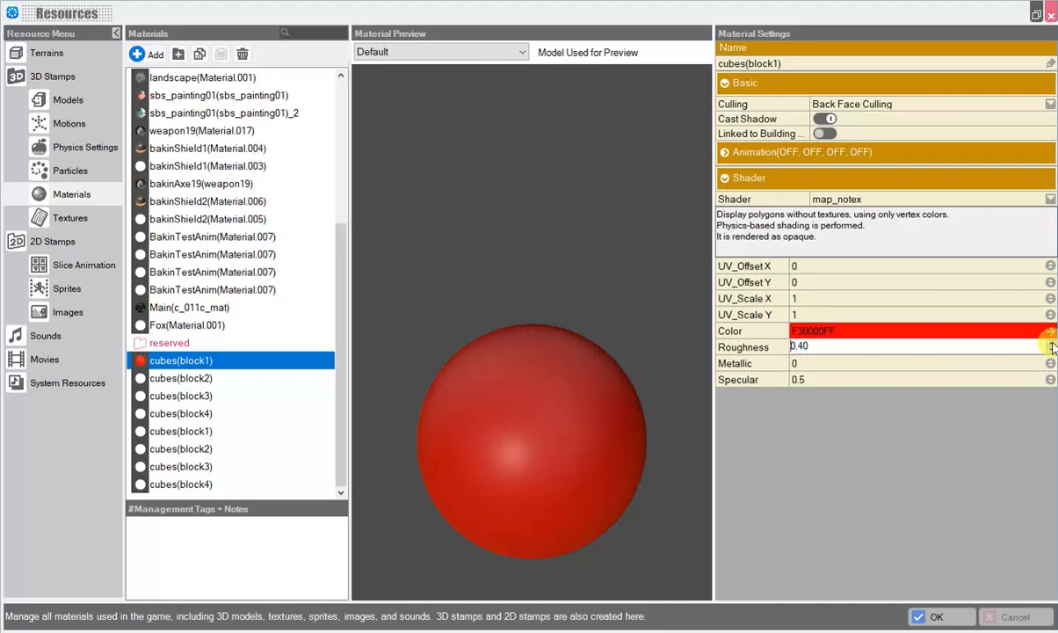
left_click(1051, 344)
left_click(1051, 345)
left_click(1052, 344)
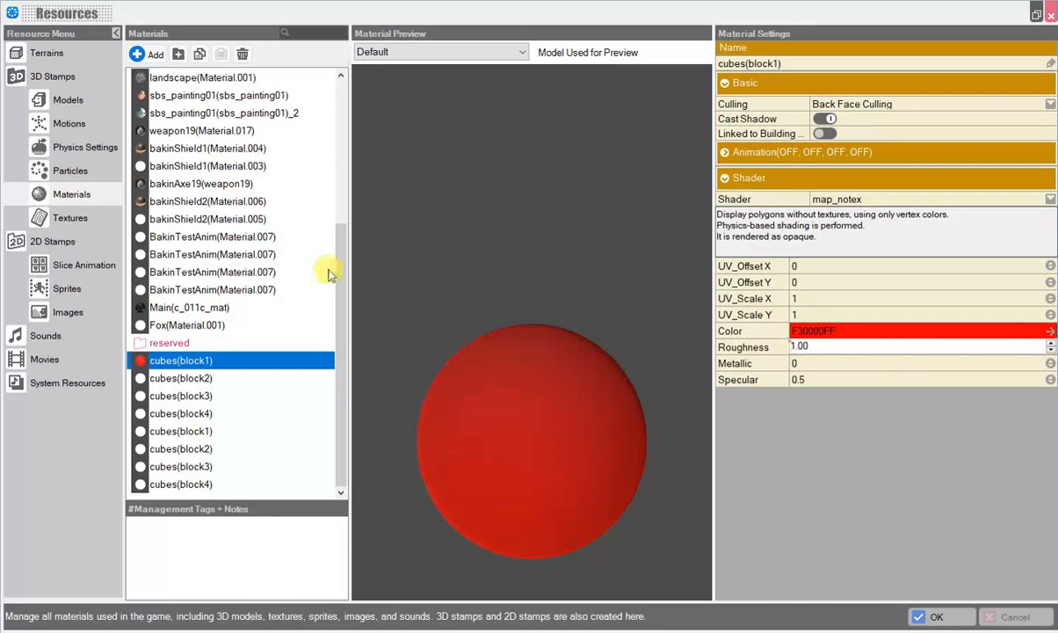
Step: Set the first cubes(block2) material's color to blue, 00BFFFFF, and lower its roughness to 0
left_click(186, 378)
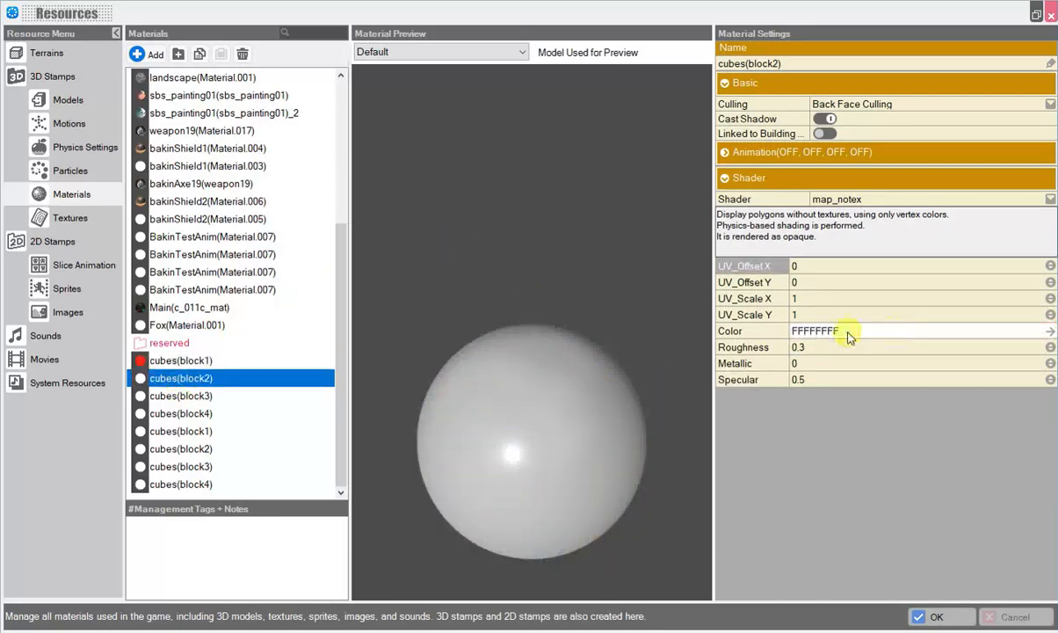
left_click(848, 334)
left_click(959, 490)
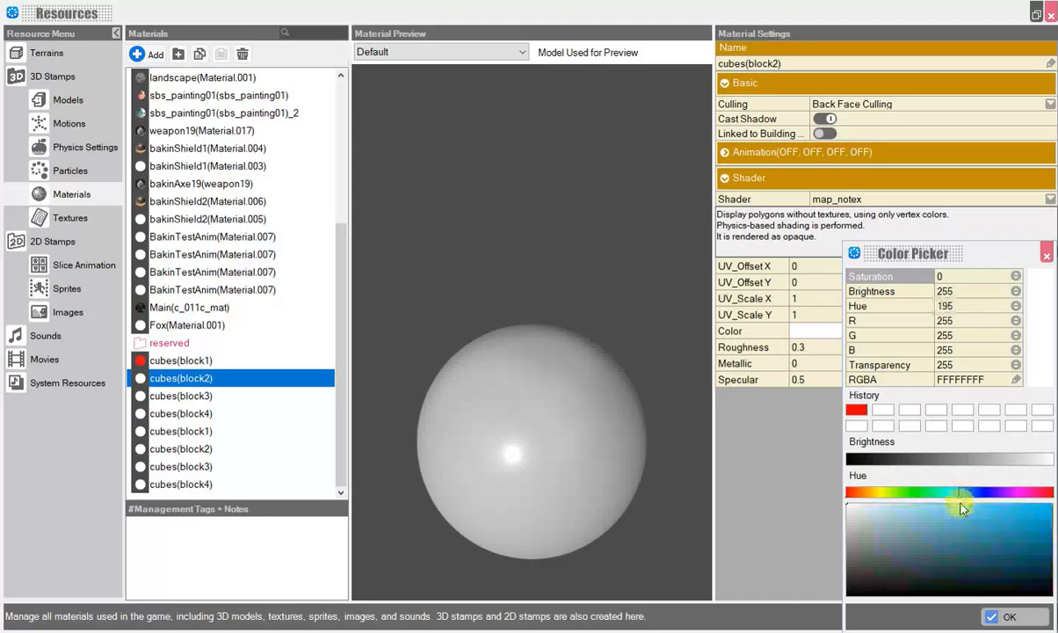
left_click(1002, 616)
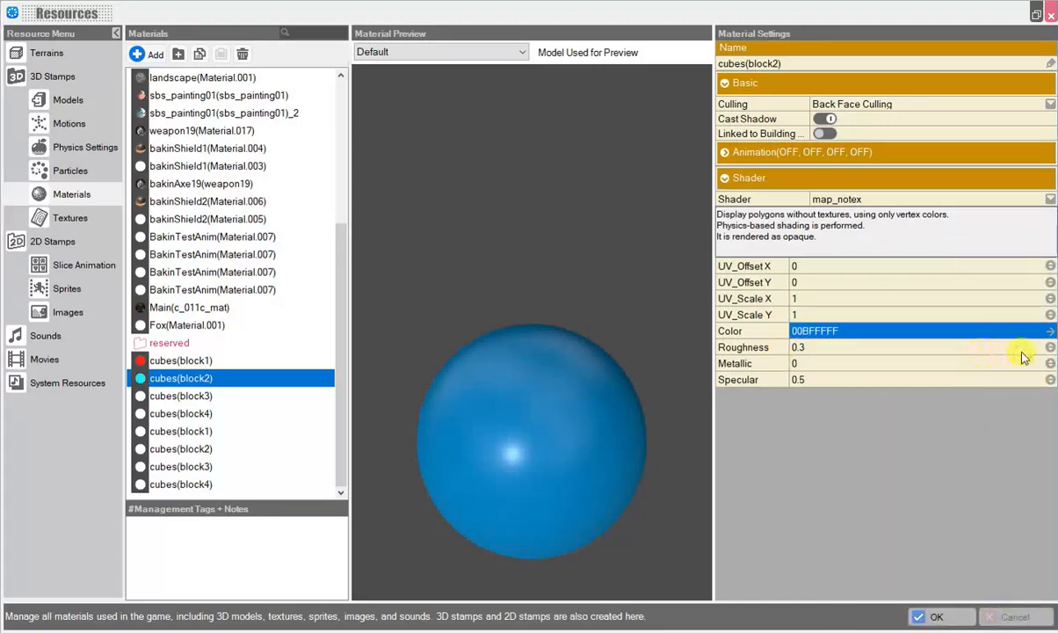
left_click(1050, 352)
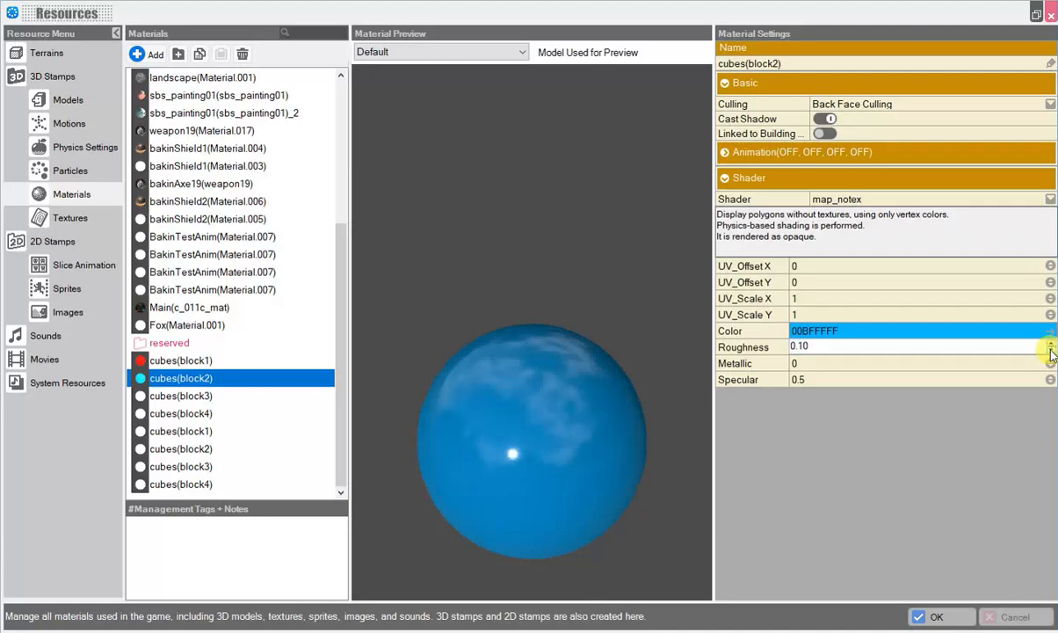
Step: Confirm the resource changes and reopen the project resources from the map editor
left_click(934, 616)
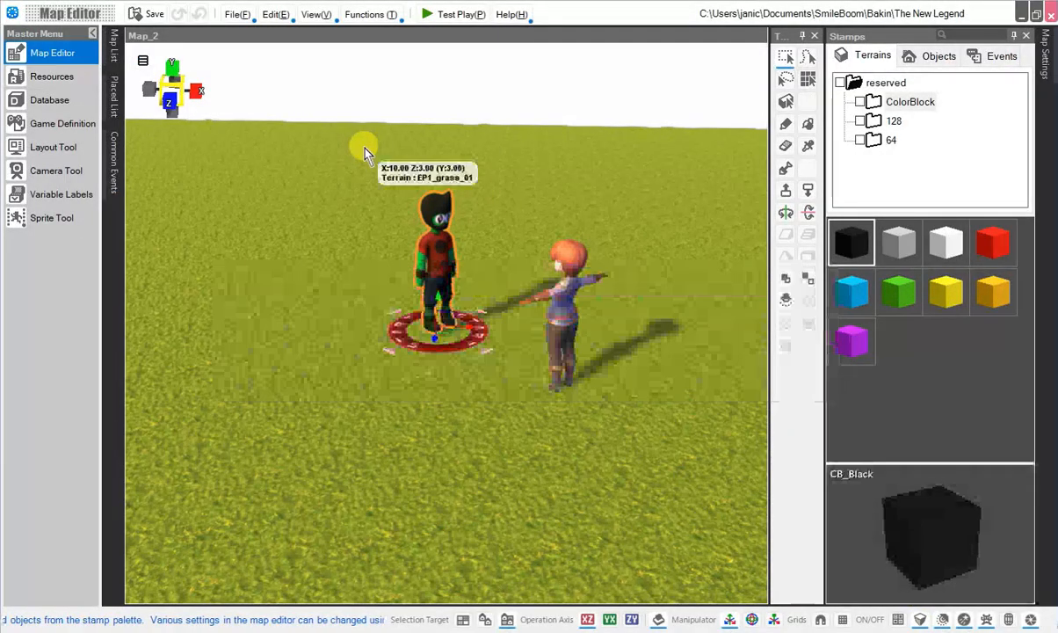
left_click(53, 76)
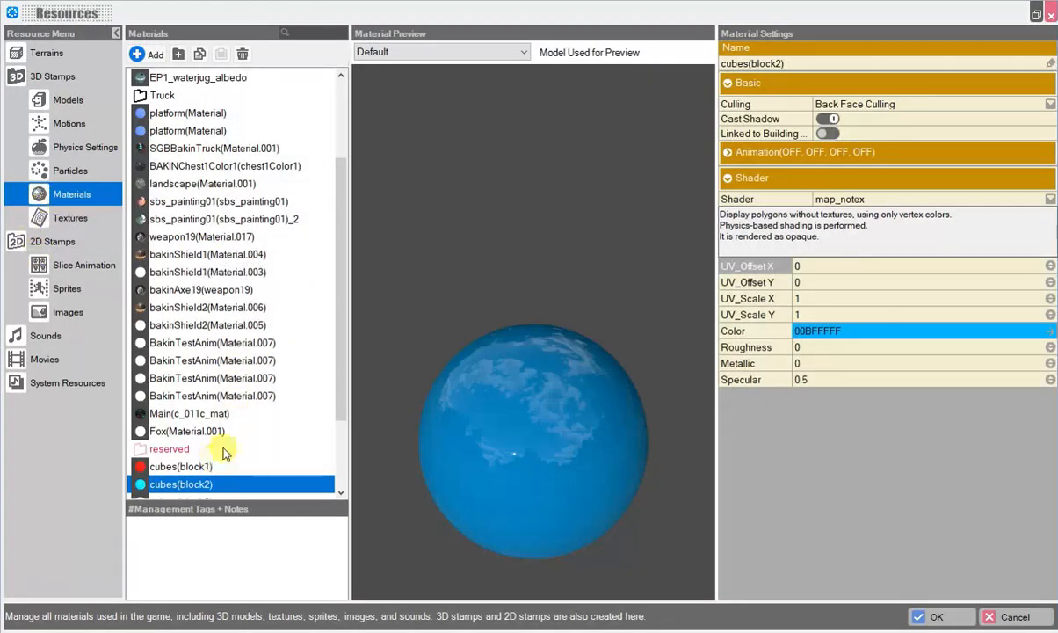
Step: Set the color of the first cubes(block3) material to yellow, FBFF00FF
scroll(220, 391, "down", 2)
left_click(189, 396)
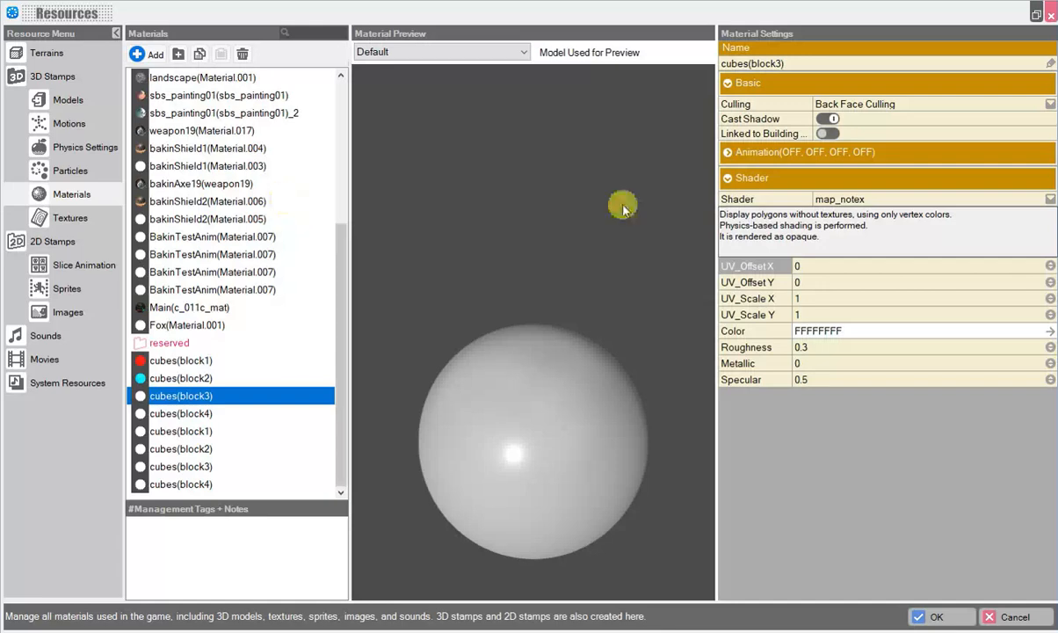
left_click(796, 331)
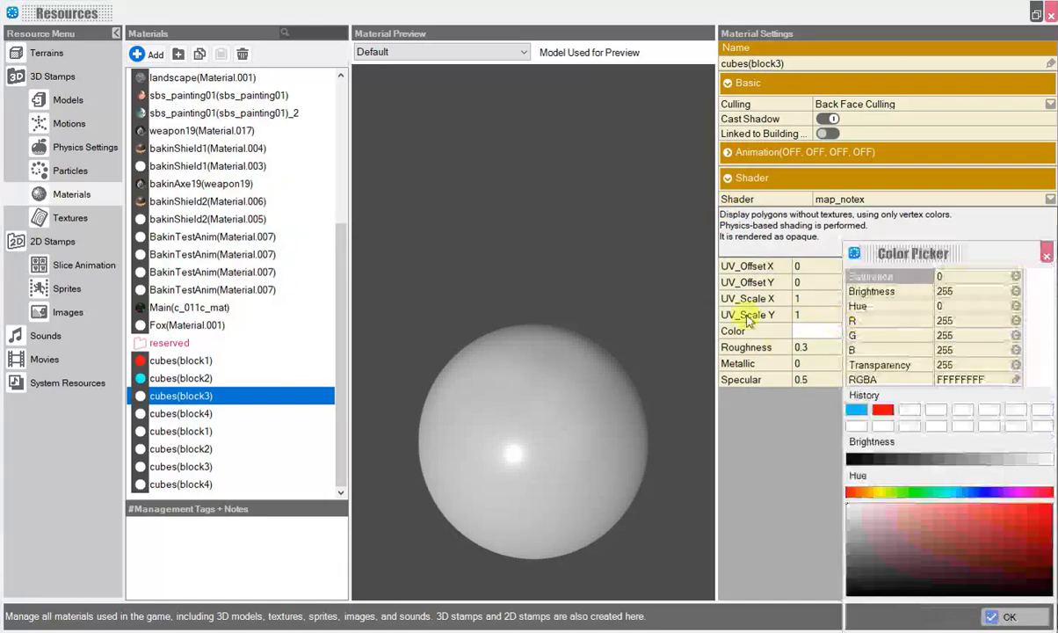
left_click(882, 493)
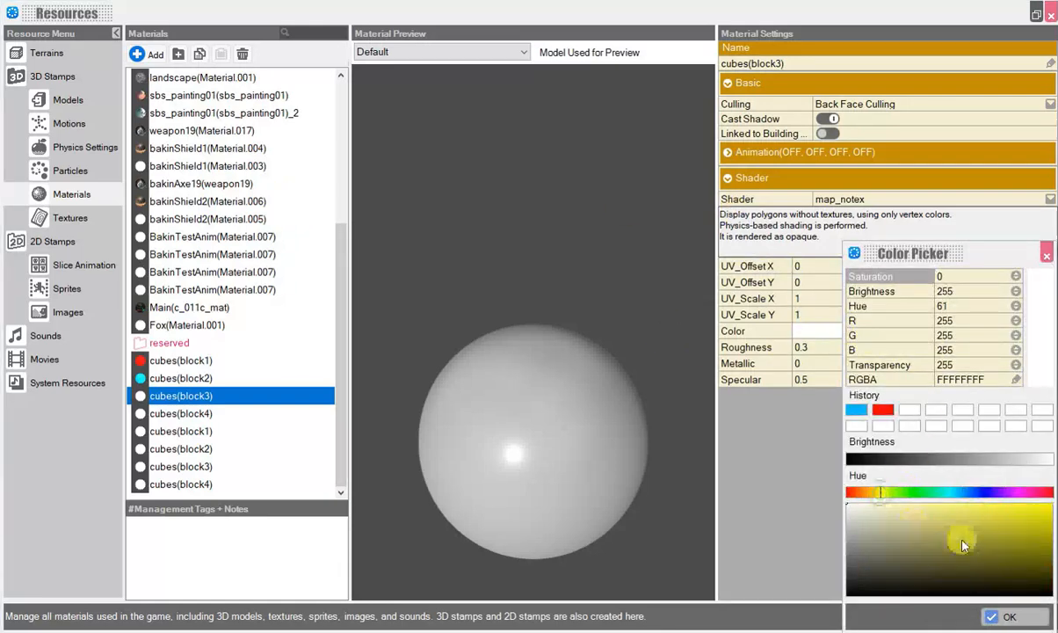
left_click(1007, 617)
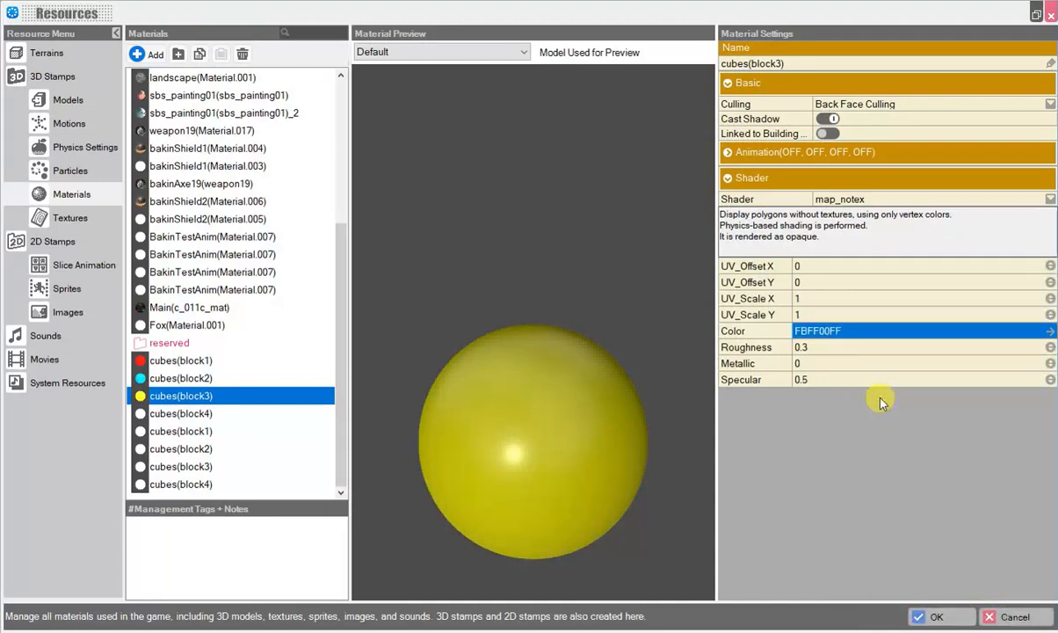
Step: Raise the metallic value of the yellow cubes(block3) material to 0.60
left_click(813, 364)
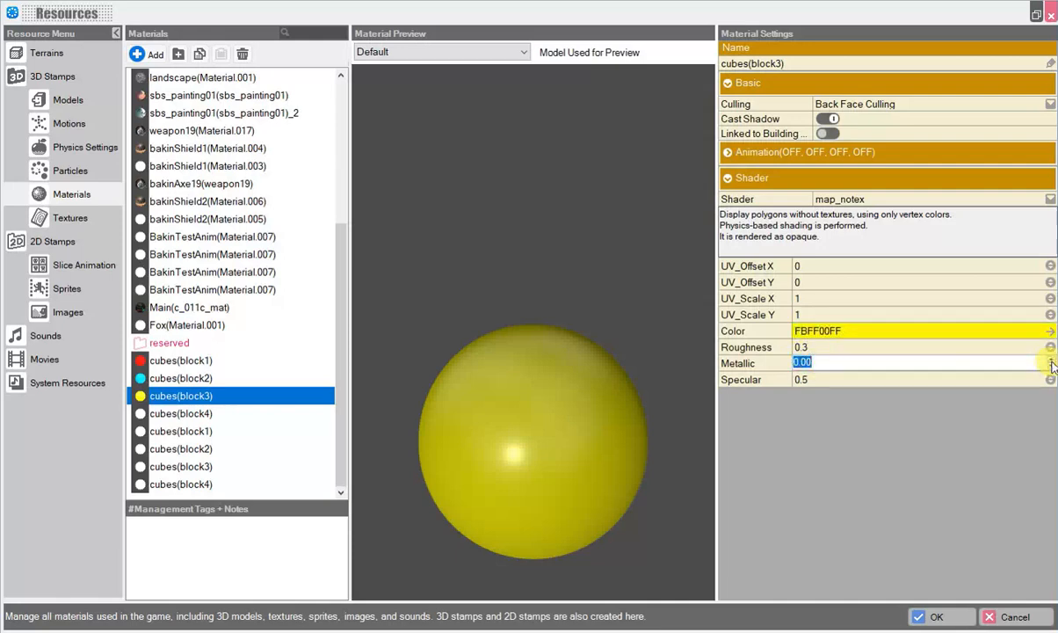
left_click(1052, 363)
left_click(1053, 362)
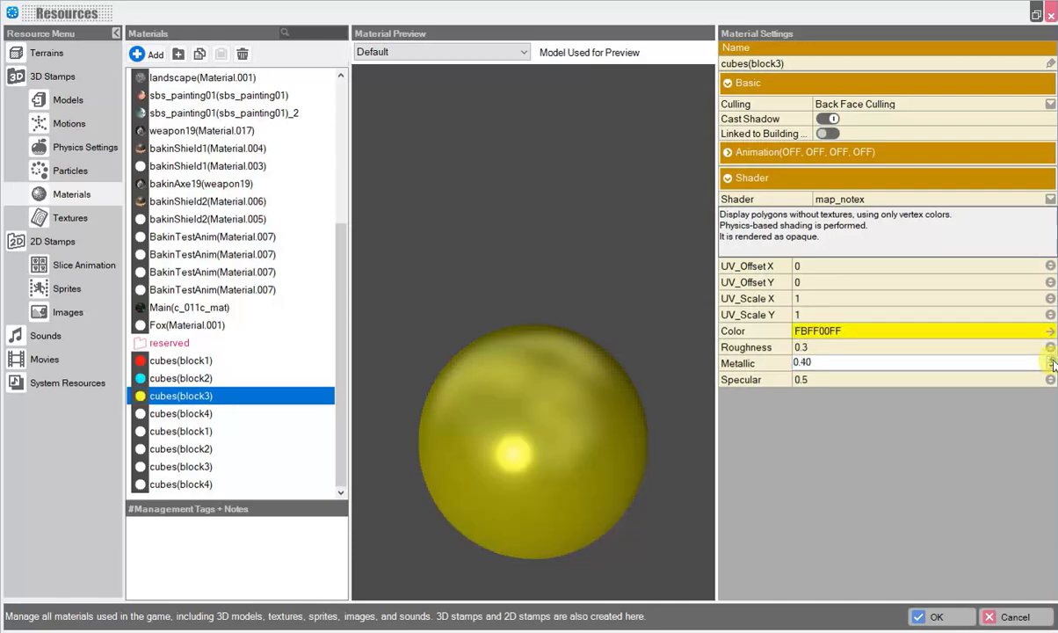
left_click(1053, 361)
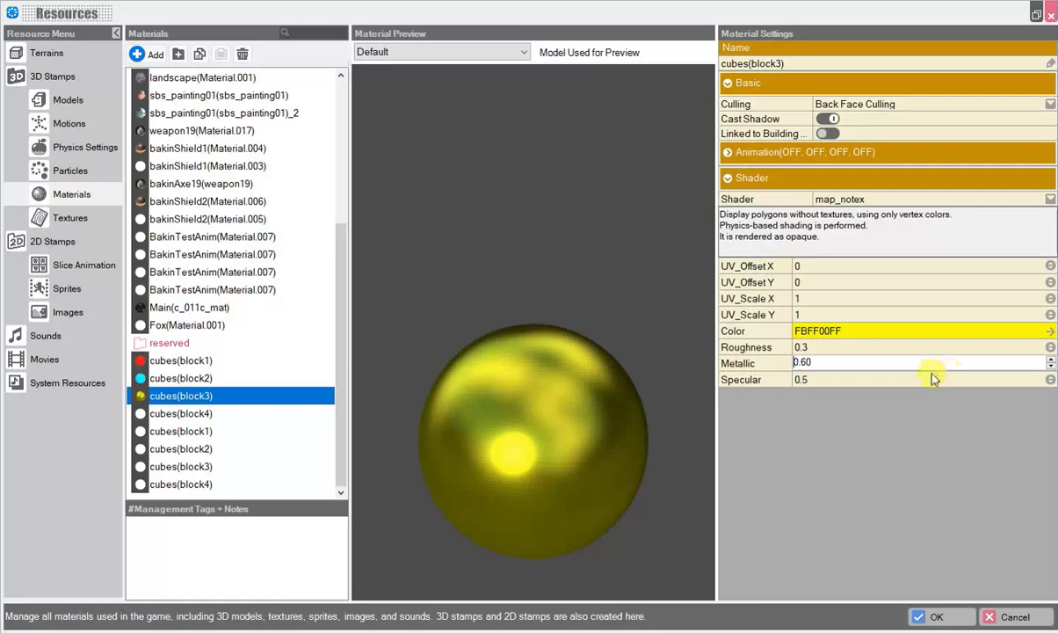
Step: Set the color of the first cubes(block4) material to magenta, FF00EEFF
left_click(192, 413)
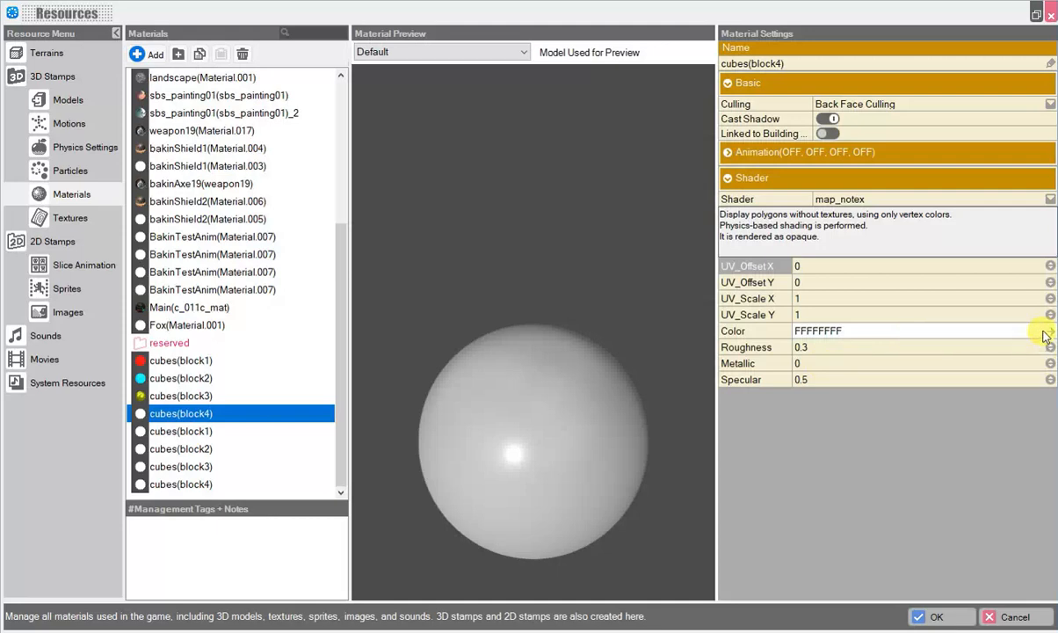
left_click(995, 336)
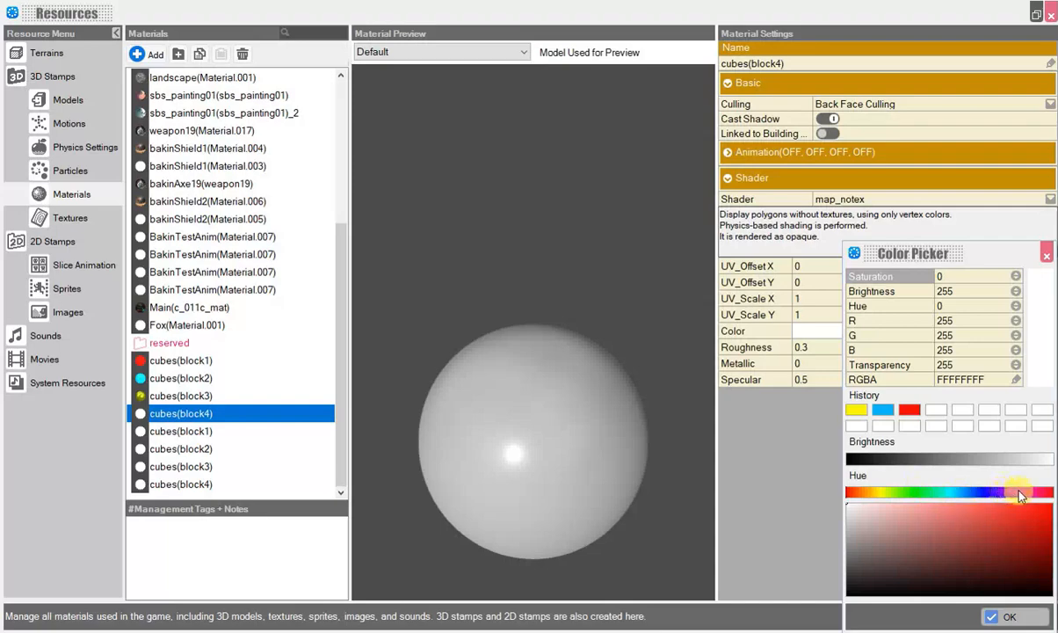
left_click_drag(1019, 497, 1052, 502)
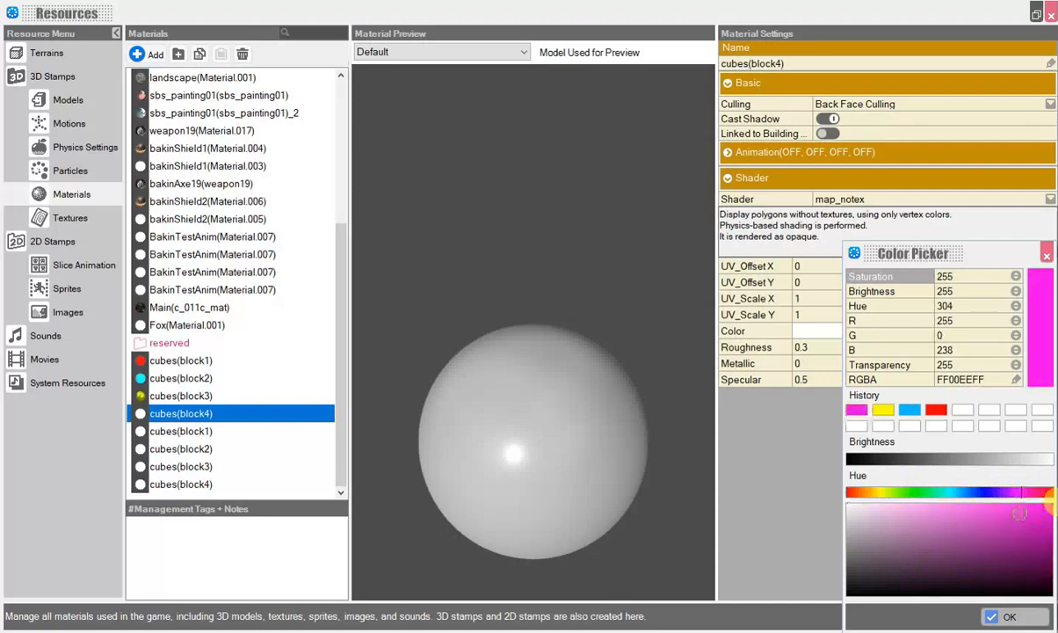
left_click(1004, 620)
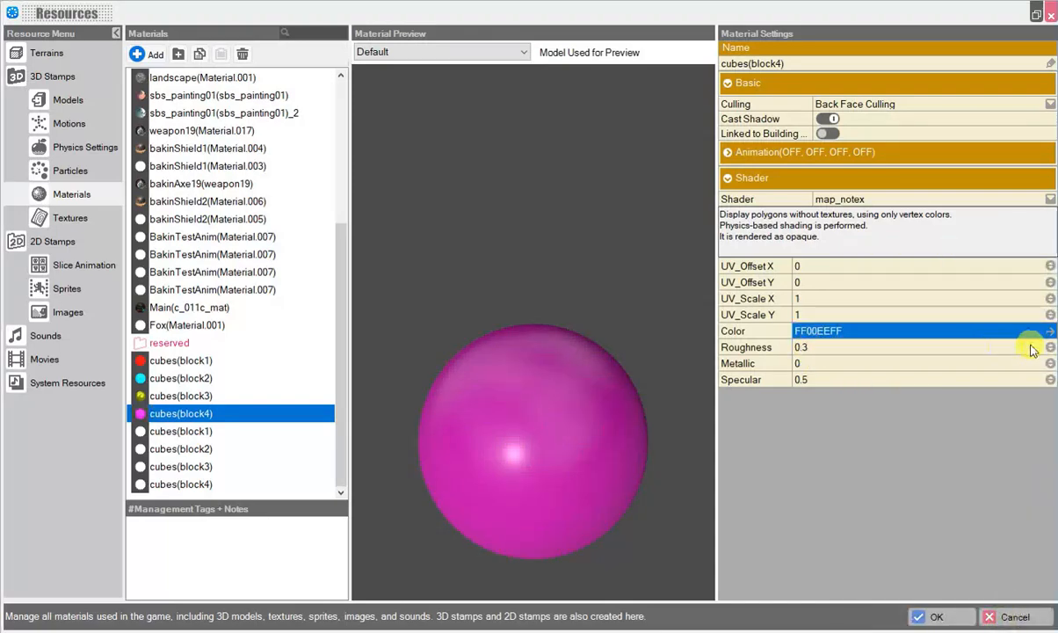
Step: Set the magenta cubes(block4) material's roughness to 0.50 and metallic to 0.10, and expand its UV animation settings
left_click(1050, 349)
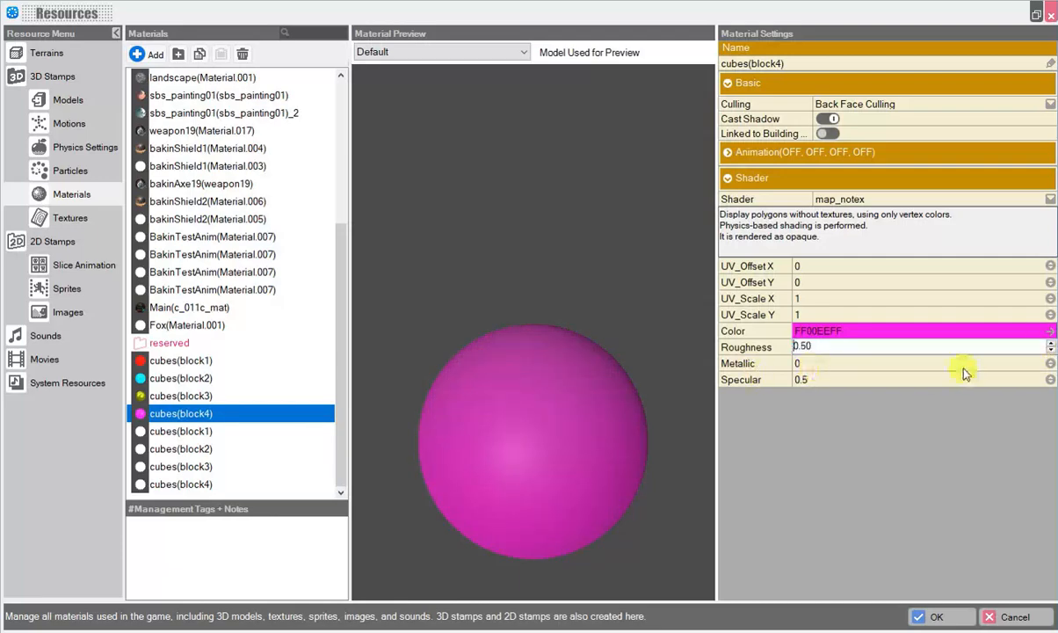
left_click(1051, 364)
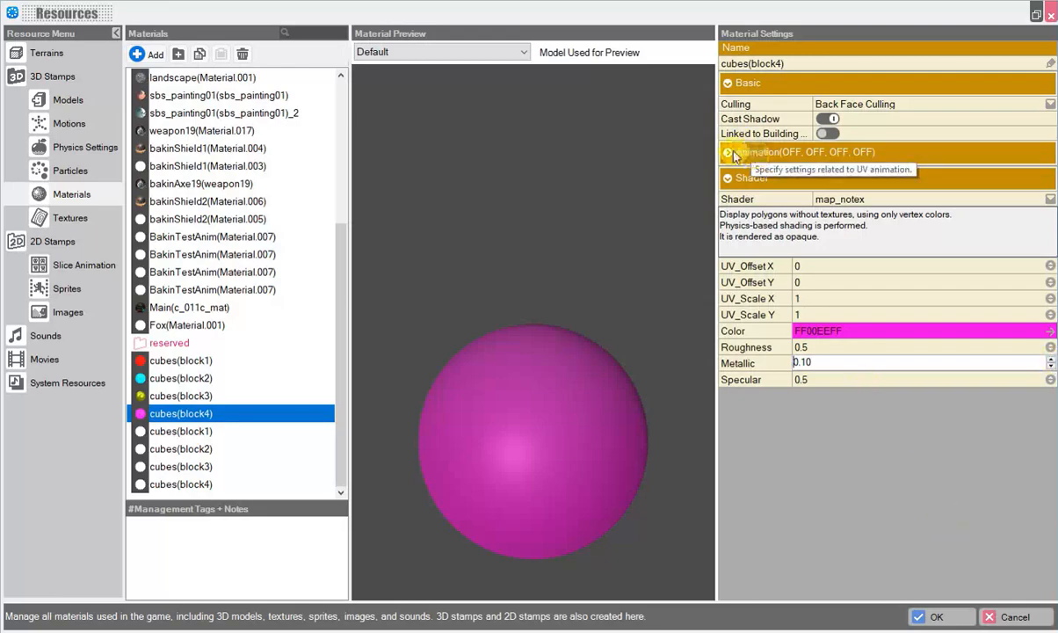
left_click(774, 153)
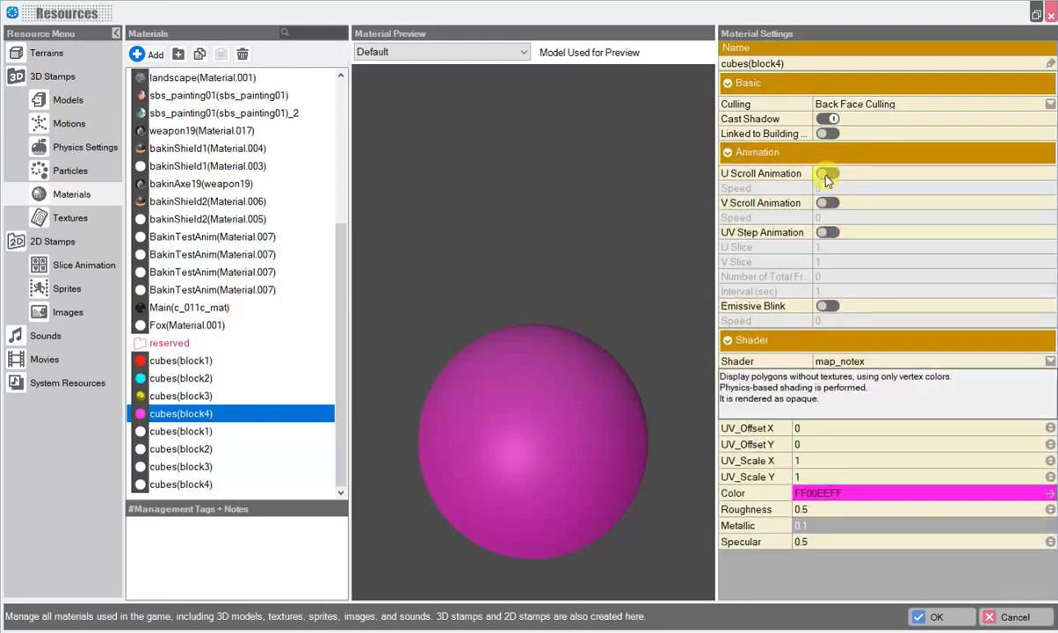
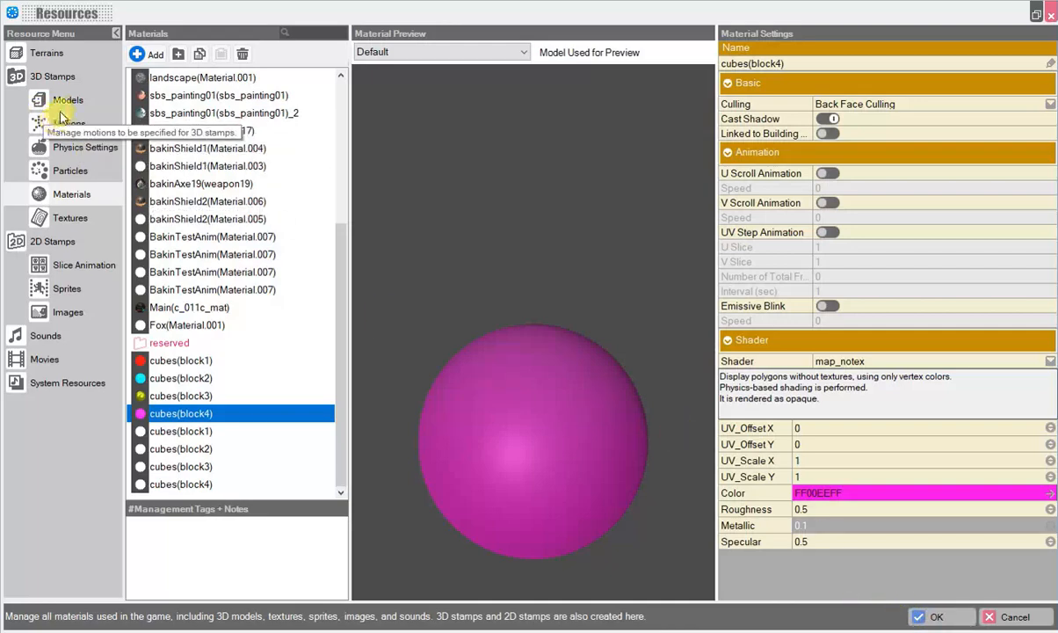
Step: Check the recolored cubes(2) model in the preview from another angle and confirm the resource changes
left_click(97, 103)
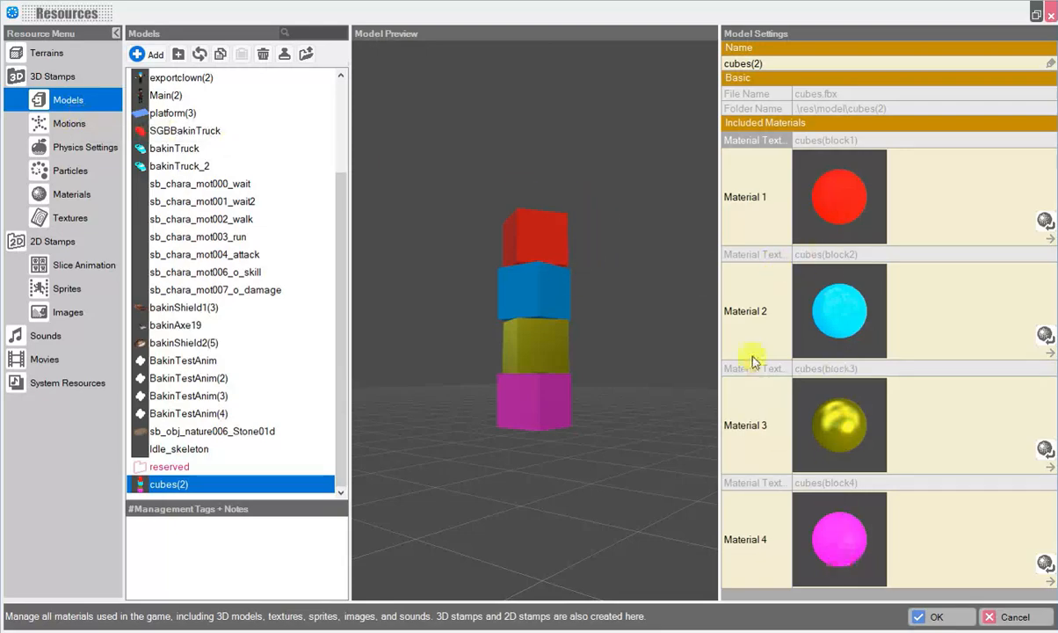
left_click_drag(536, 265, 647, 288)
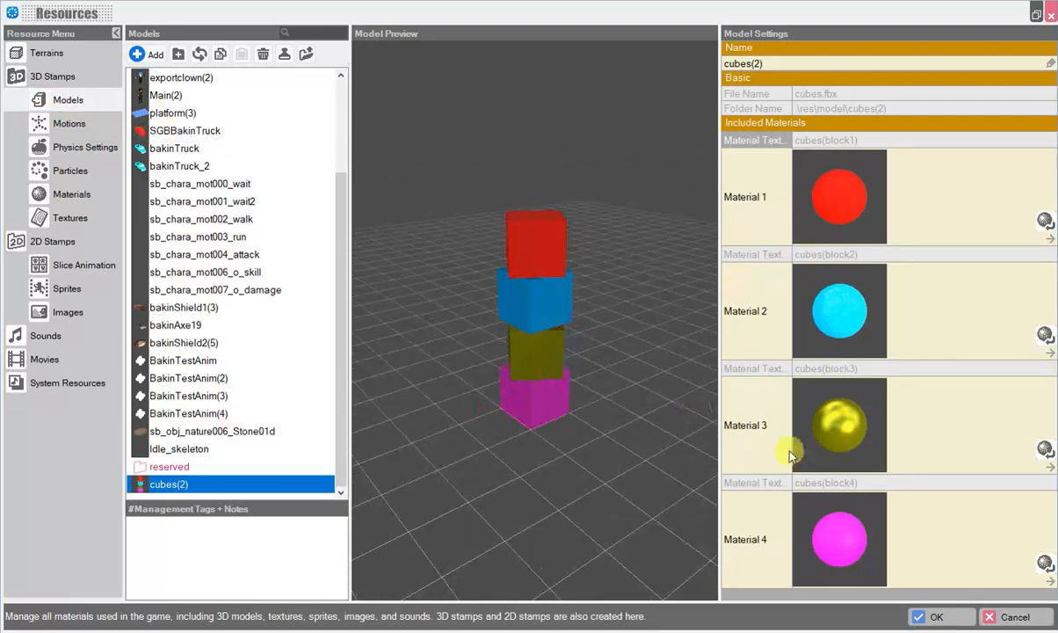
left_click(940, 618)
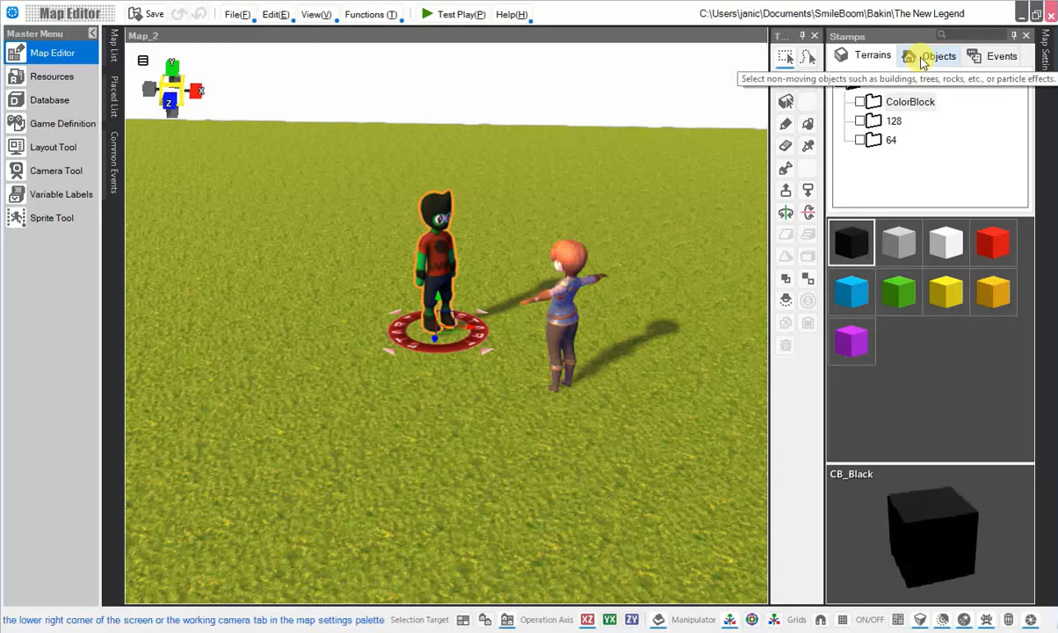
Step: Display the Uncategorized object stamps in the map editor and look through them for the colored cube tower
left_click(923, 59)
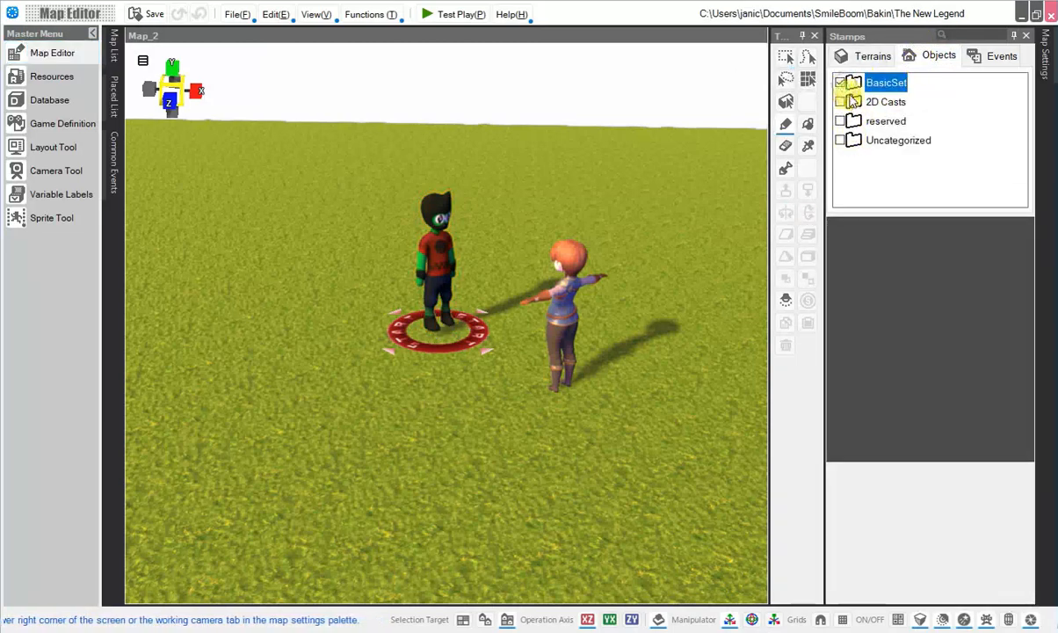
double_click(852, 94)
left_click(841, 198)
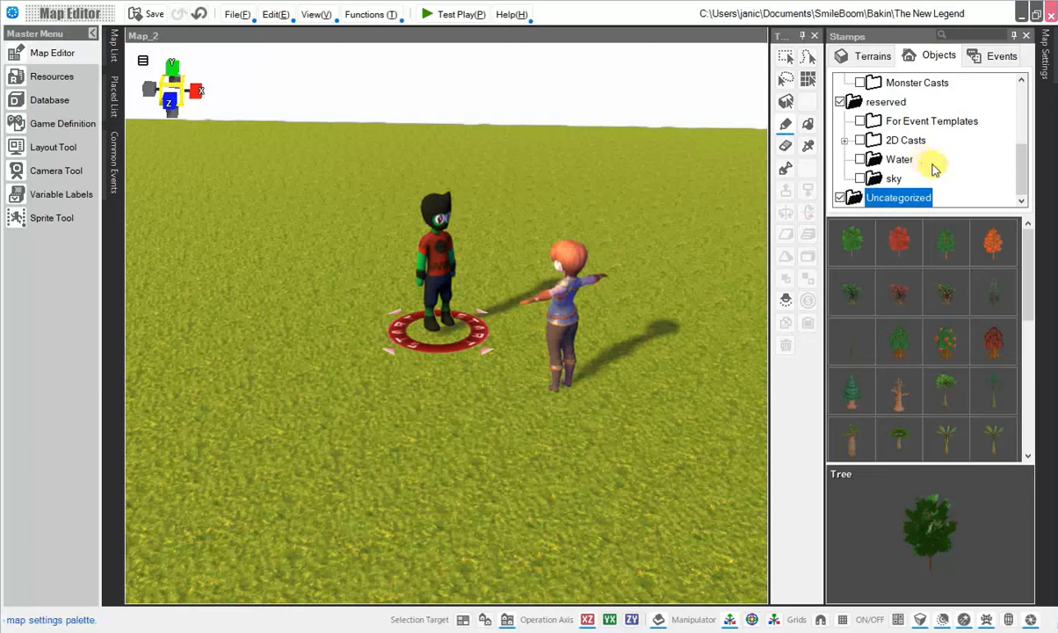
scroll(945, 175, "up", 3)
scroll(955, 183, "down", 3)
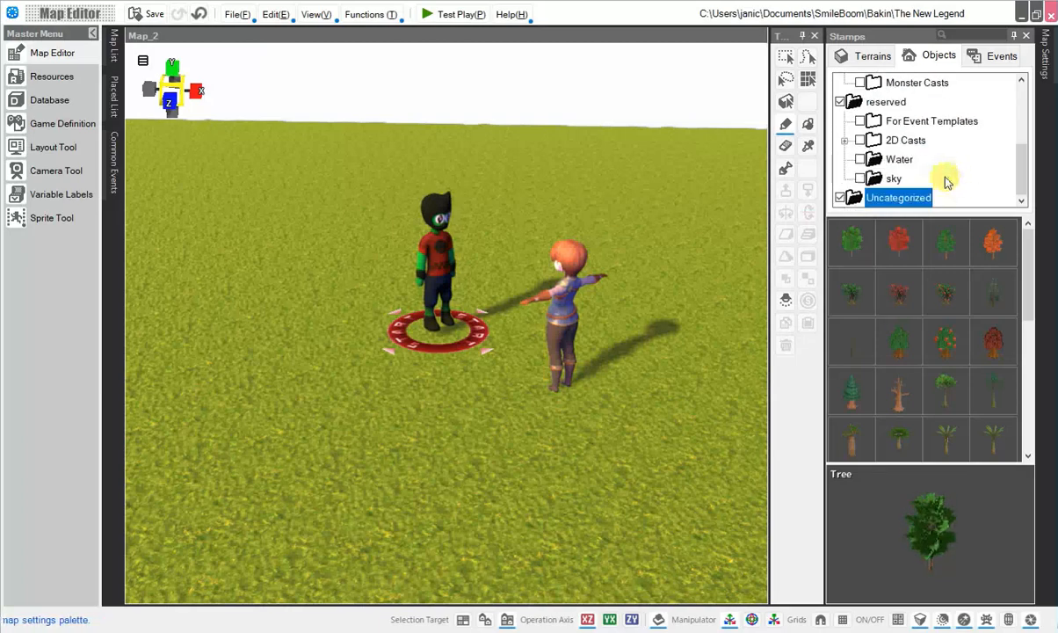
left_click(899, 197)
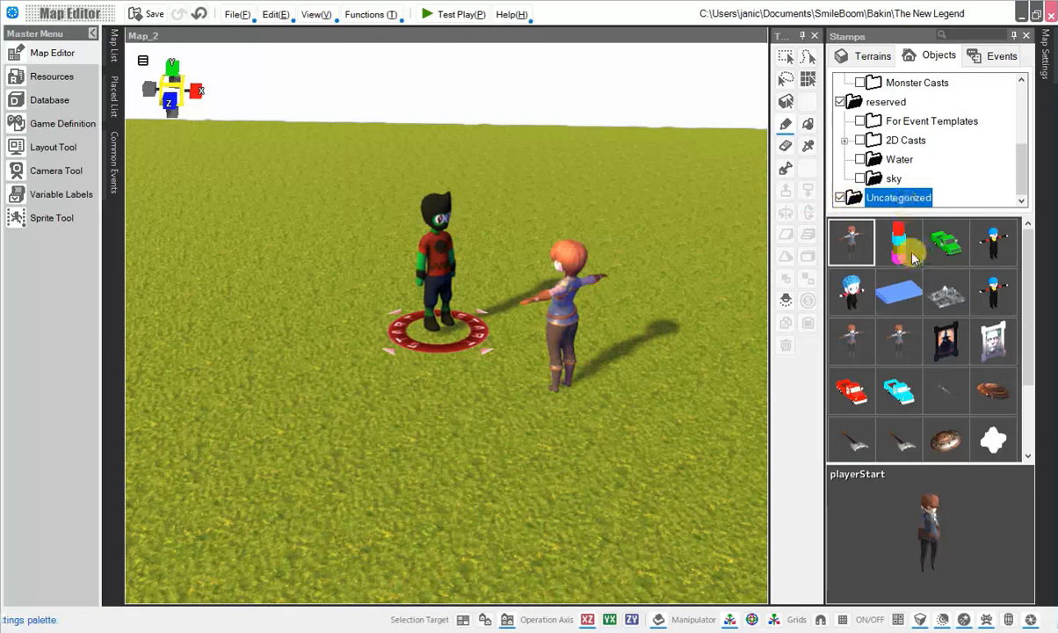
scroll(912, 308, "down", 2)
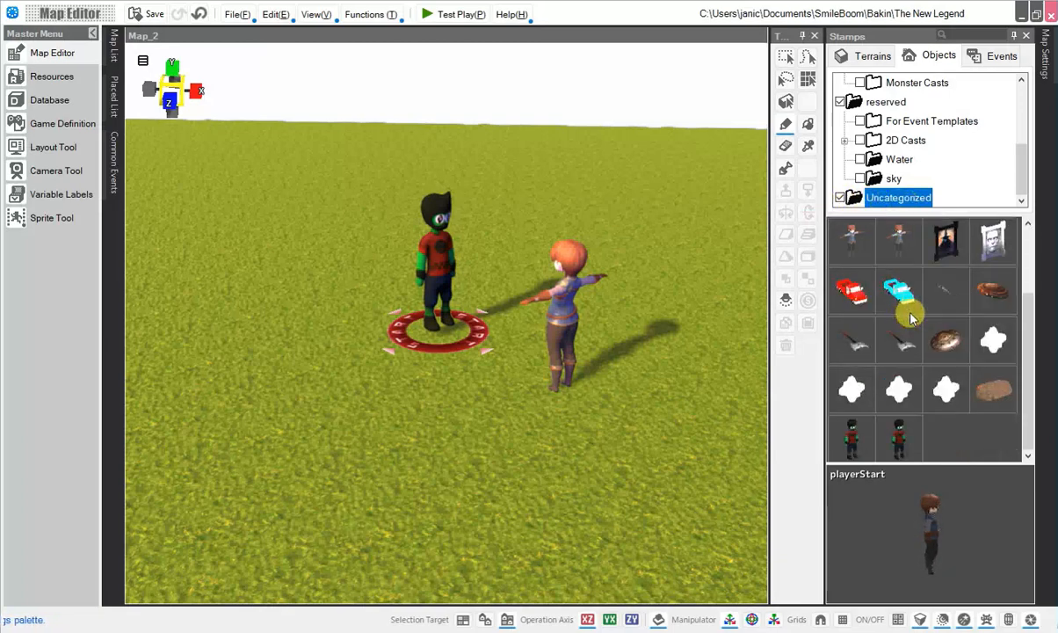
scroll(909, 331, "up", 2)
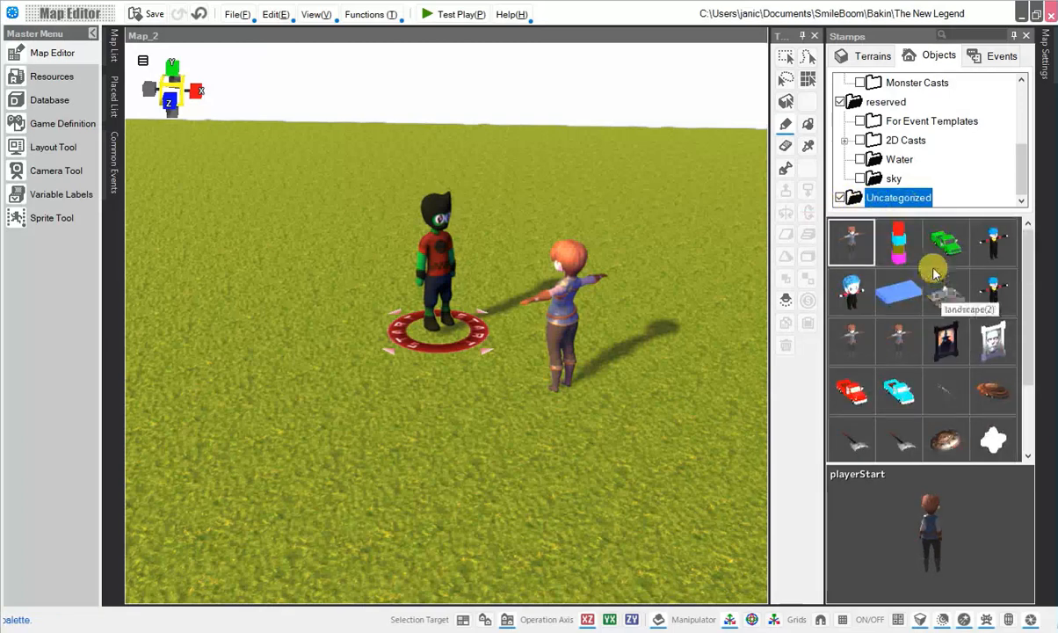
Step: Place two cubes(2) towers on the grass, one on either side of the two characters
left_click(897, 239)
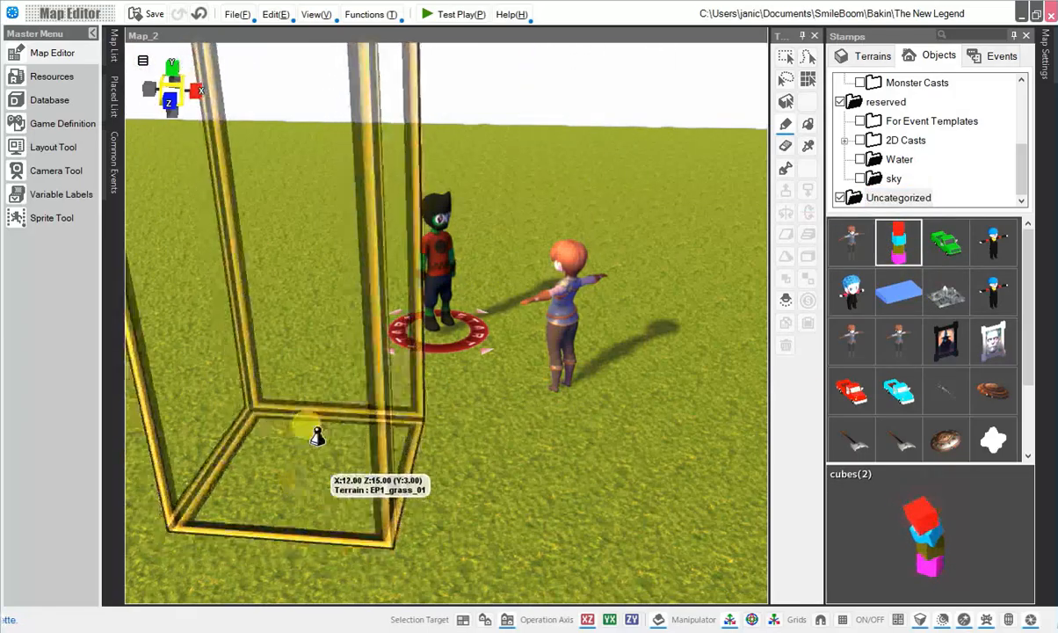
left_click(239, 376)
scroll(395, 387, "down", 2)
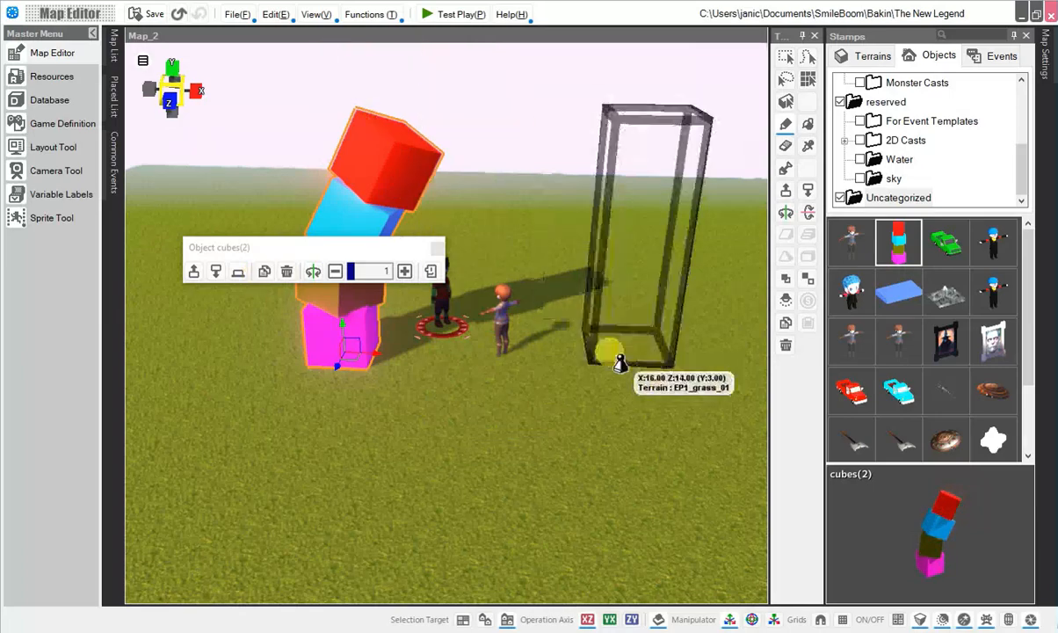
left_click(666, 304)
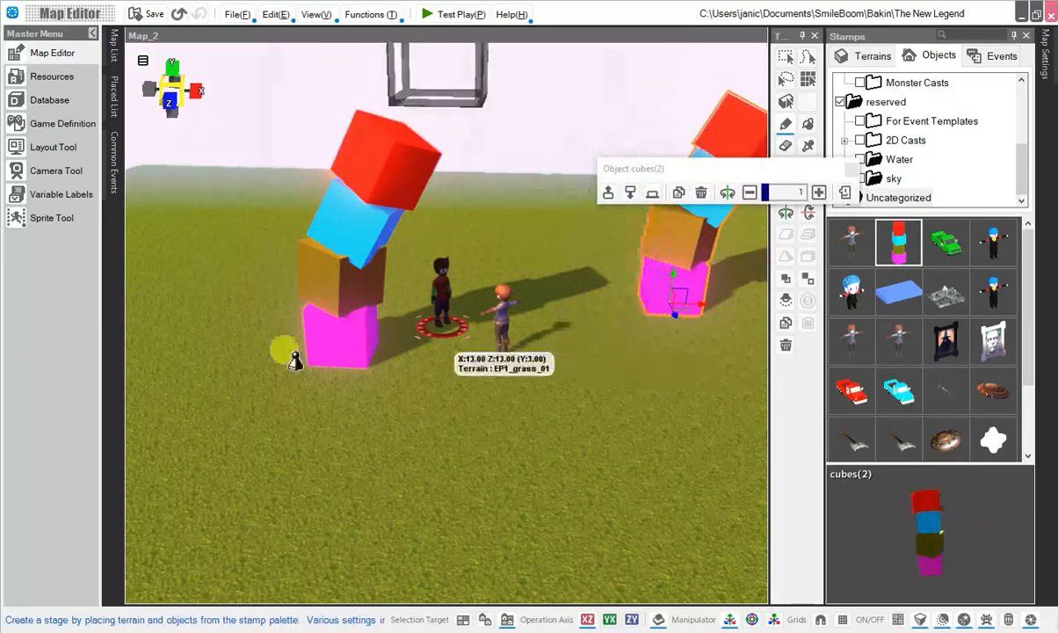
Step: Convert the first placed cubes(2) tower, beside the black-haired character, into a Custom Event
left_click(786, 57)
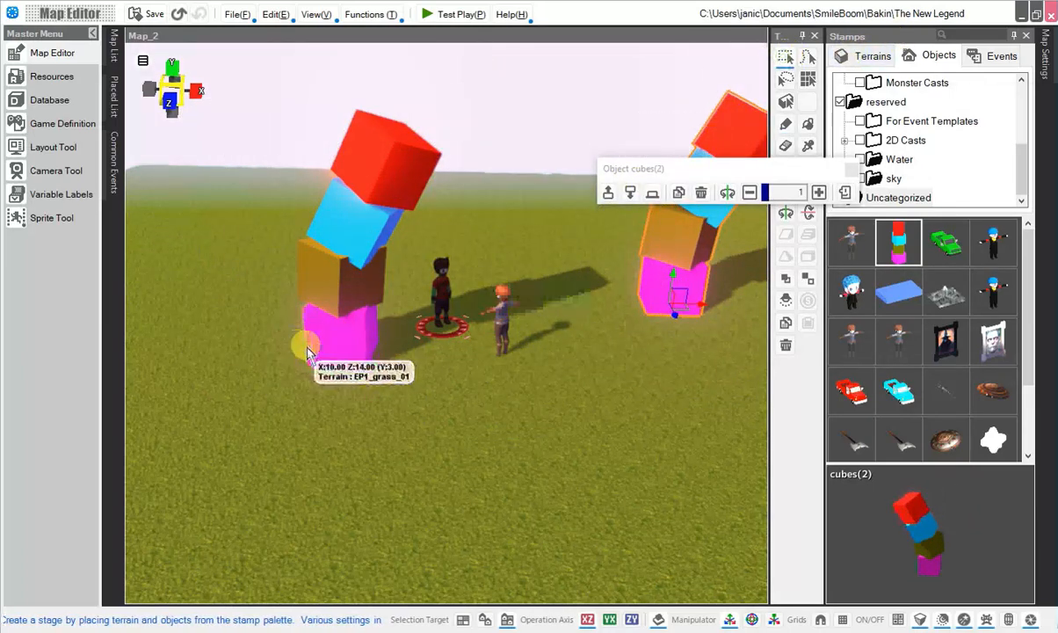
left_click(334, 334)
double_click(341, 332)
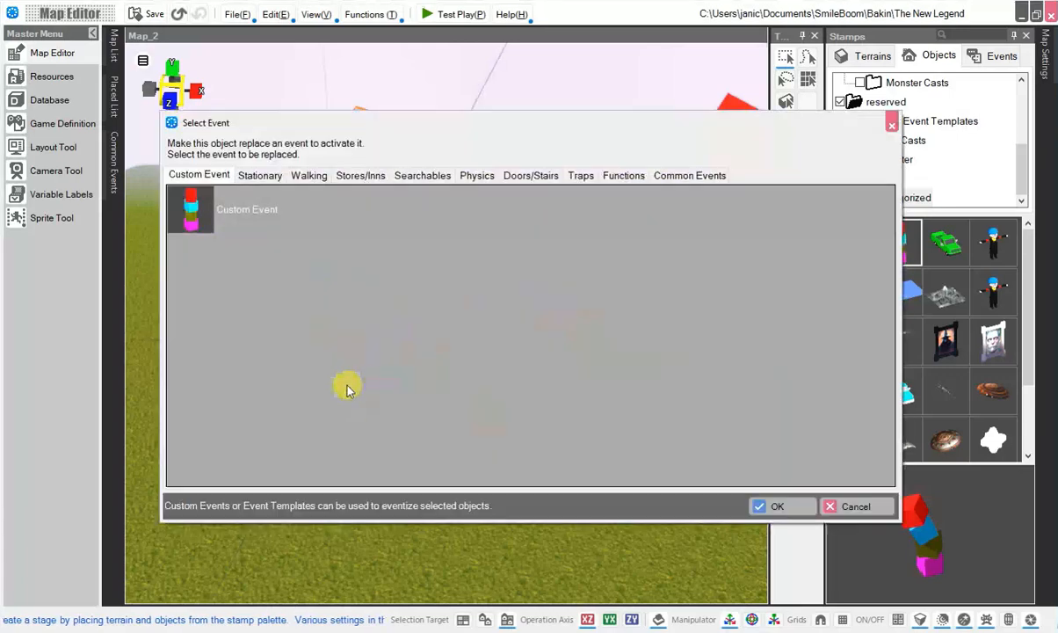
left_click(260, 203)
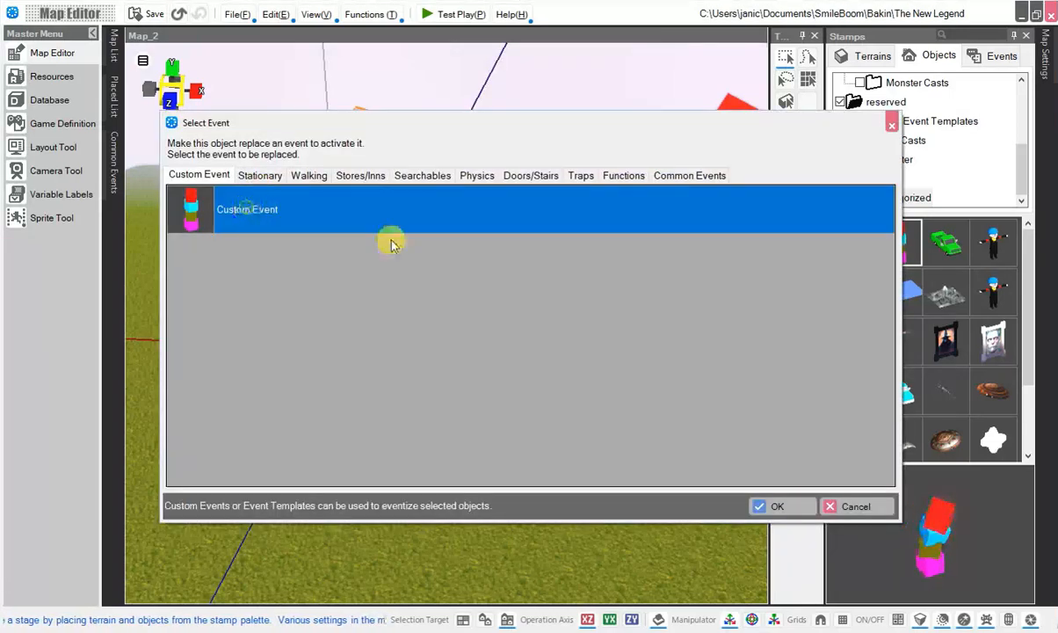
left_click(772, 504)
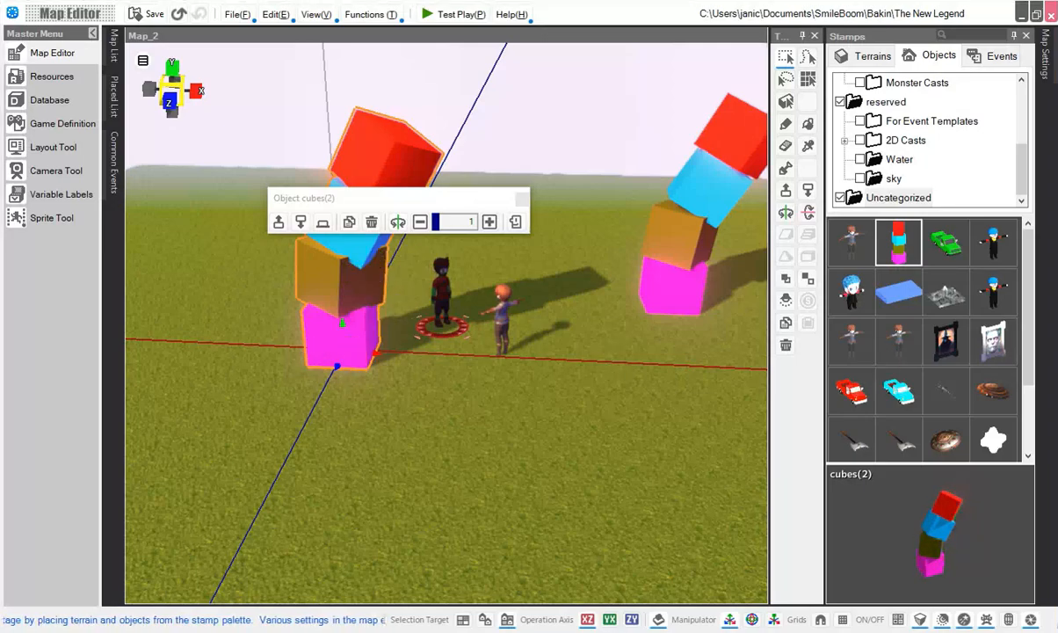
Step: Assign the rotate motion to the cubes(2) event's graphic and confirm the event
left_click_drag(618, 232, 413, 59)
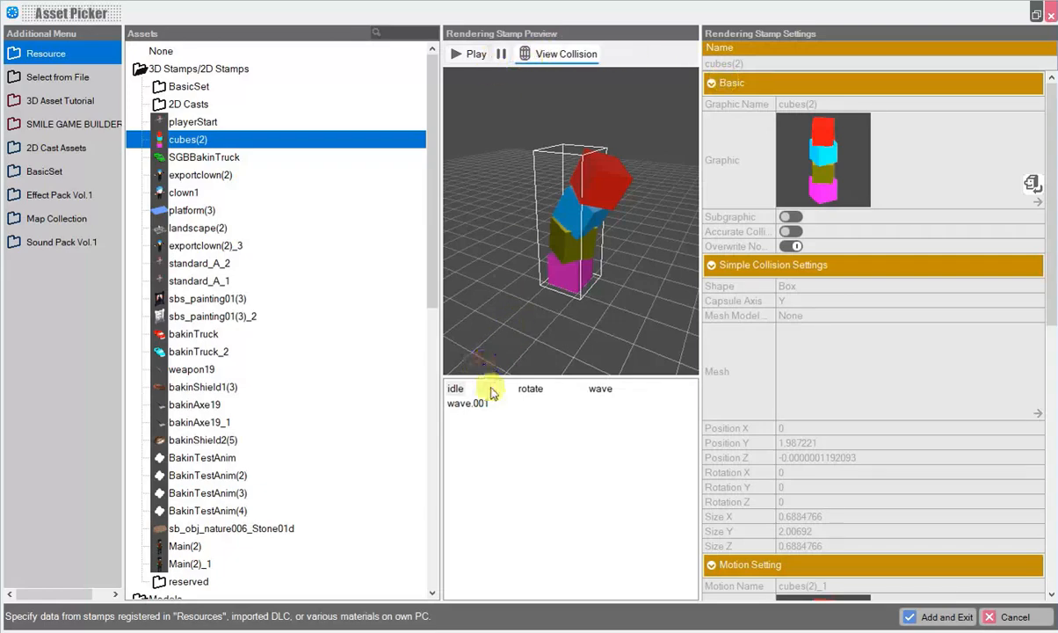
left_click(530, 388)
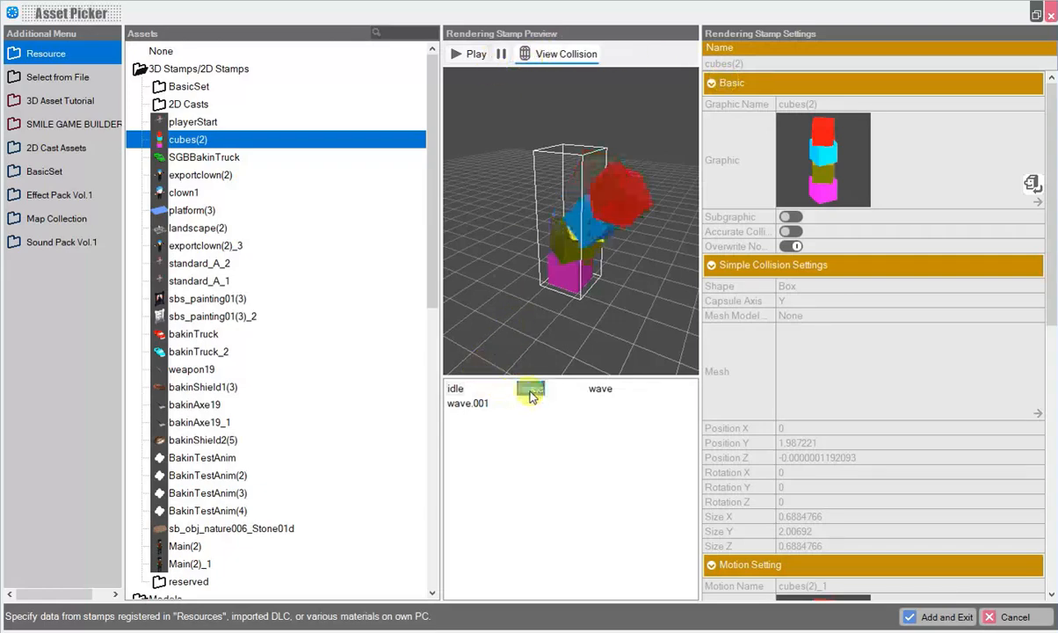
left_click(931, 619)
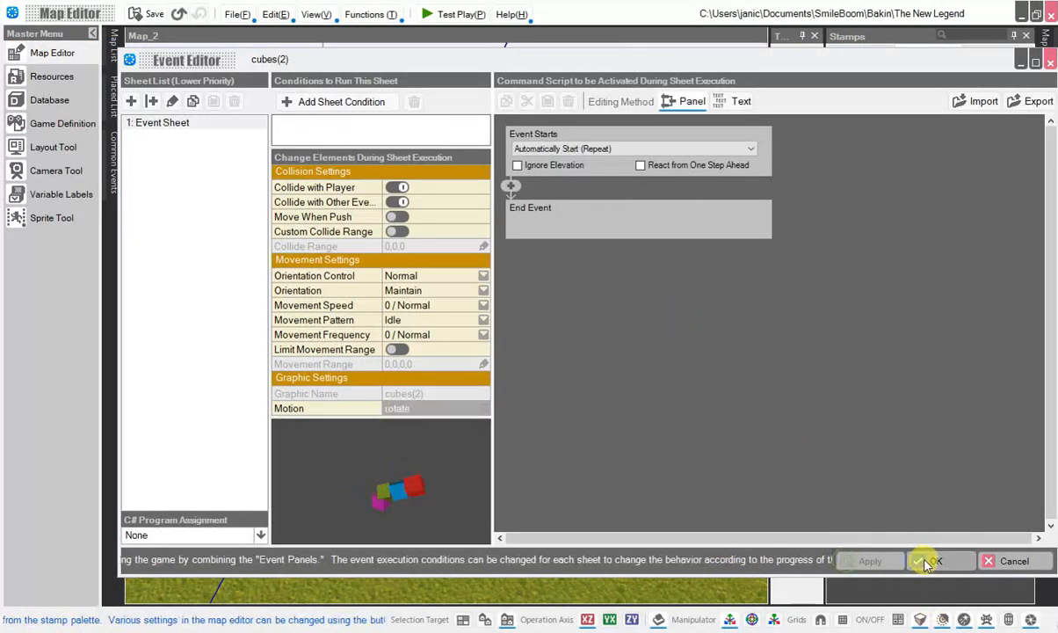
left_click(930, 561)
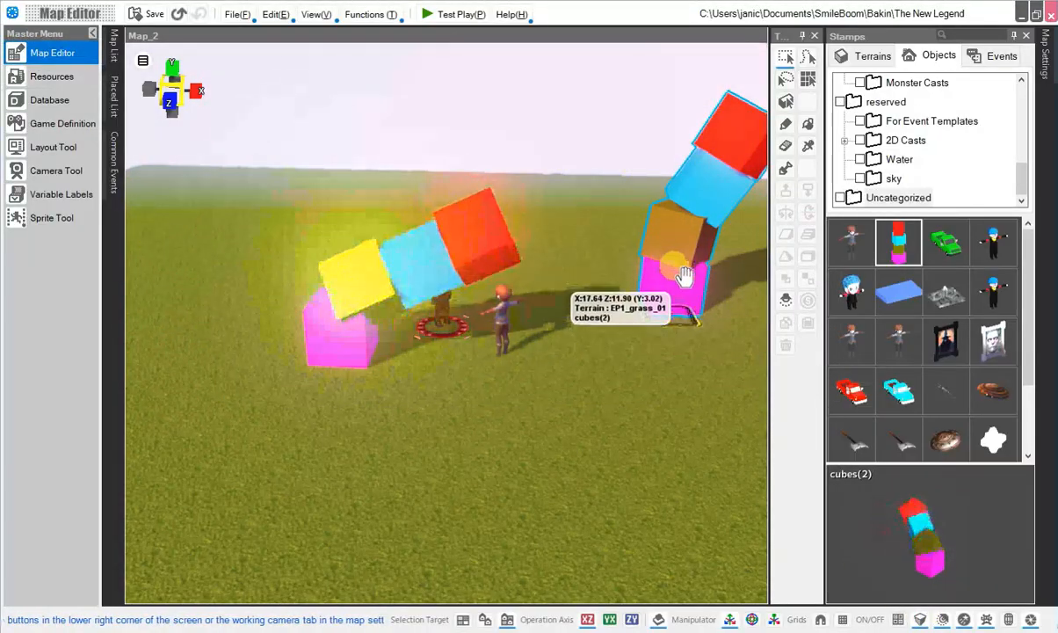
Step: Replace the second placed cubes(2) tower with a copy of the first tower's event on the grass at X 16, Z 11
left_click(338, 350)
left_click(614, 291)
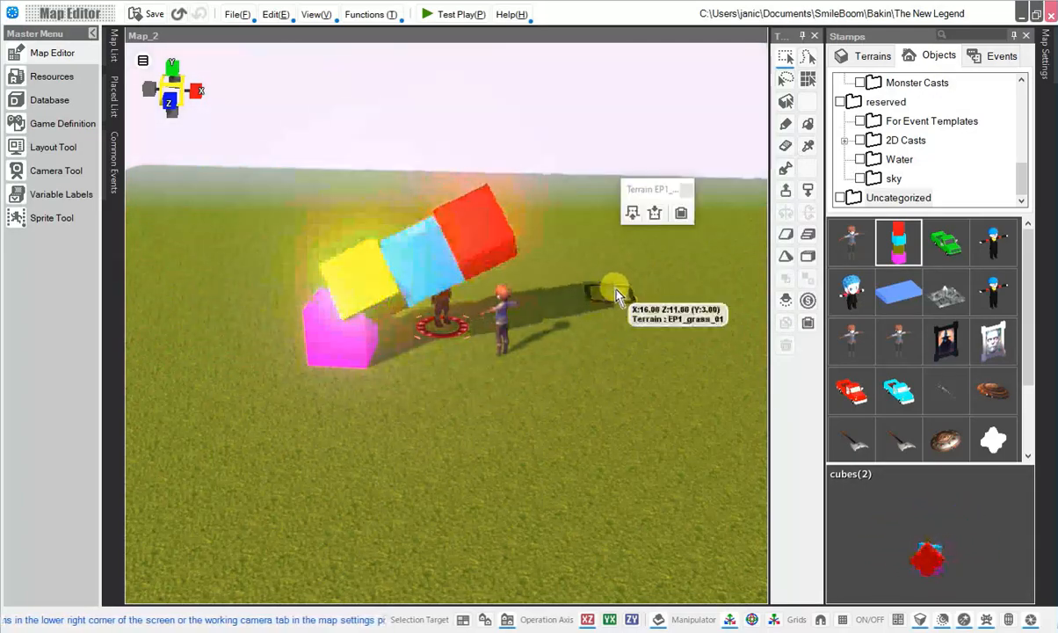
left_click(617, 292)
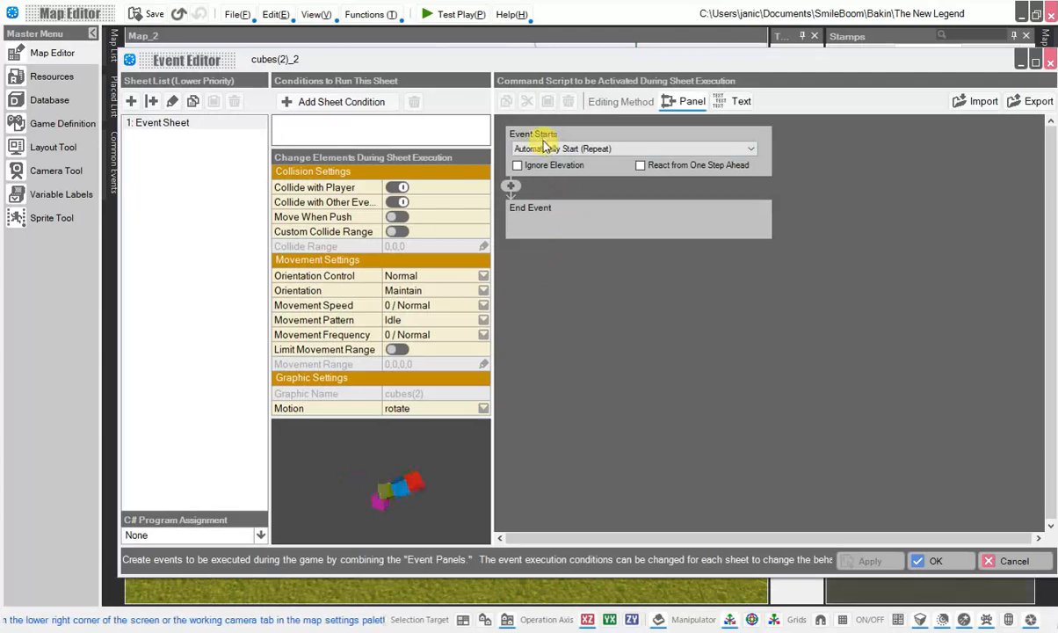
Step: Set the graphic motion of the second cubes(2) event to wave, then apply and confirm the event
left_click(383, 465)
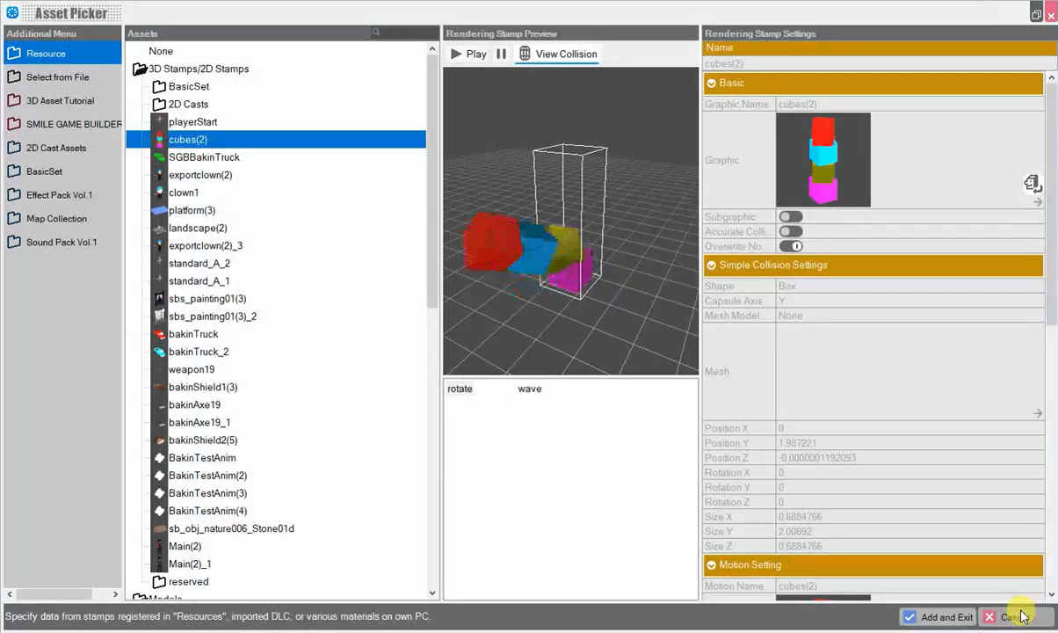
left_click(1021, 609)
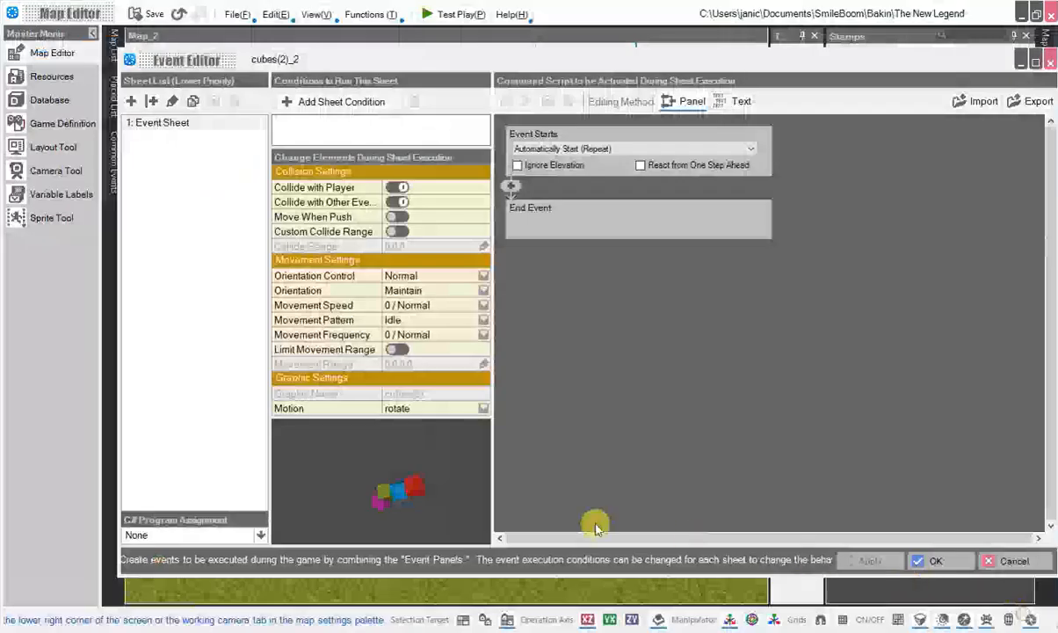
left_click(475, 410)
left_click(420, 438)
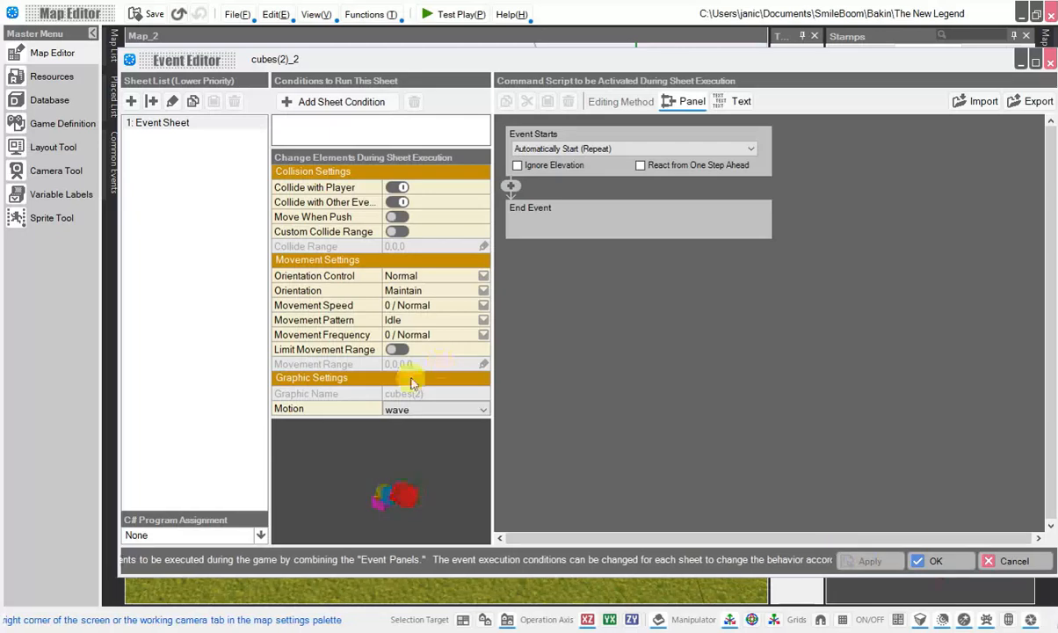
left_click(350, 409)
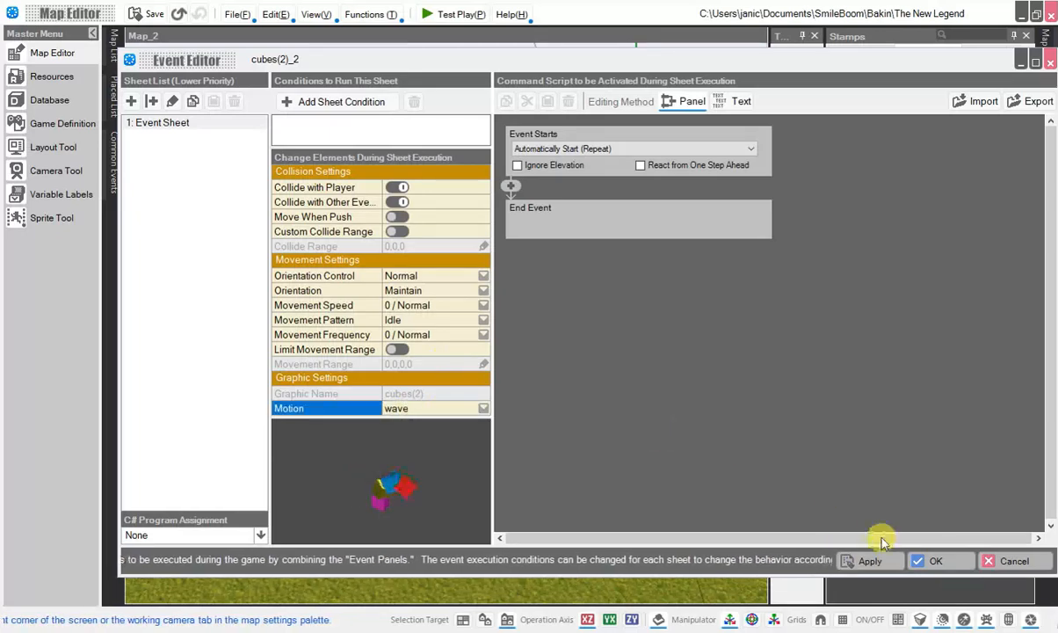
left_click(868, 561)
left_click(932, 561)
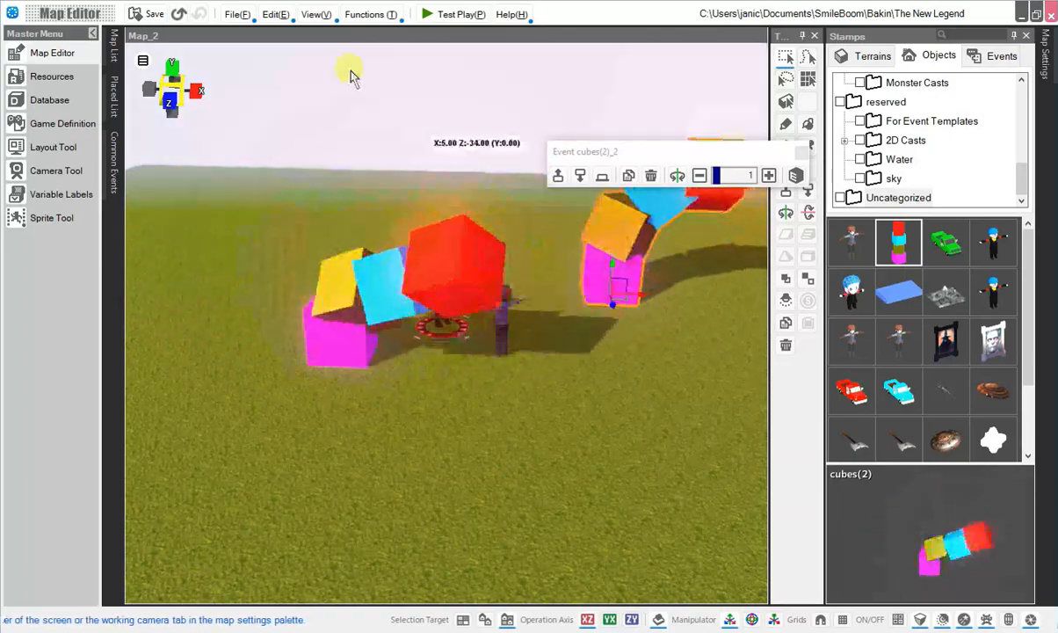
Step: Test-play a new game, view both animated cube towers from around the characters, and close the player
left_click(451, 14)
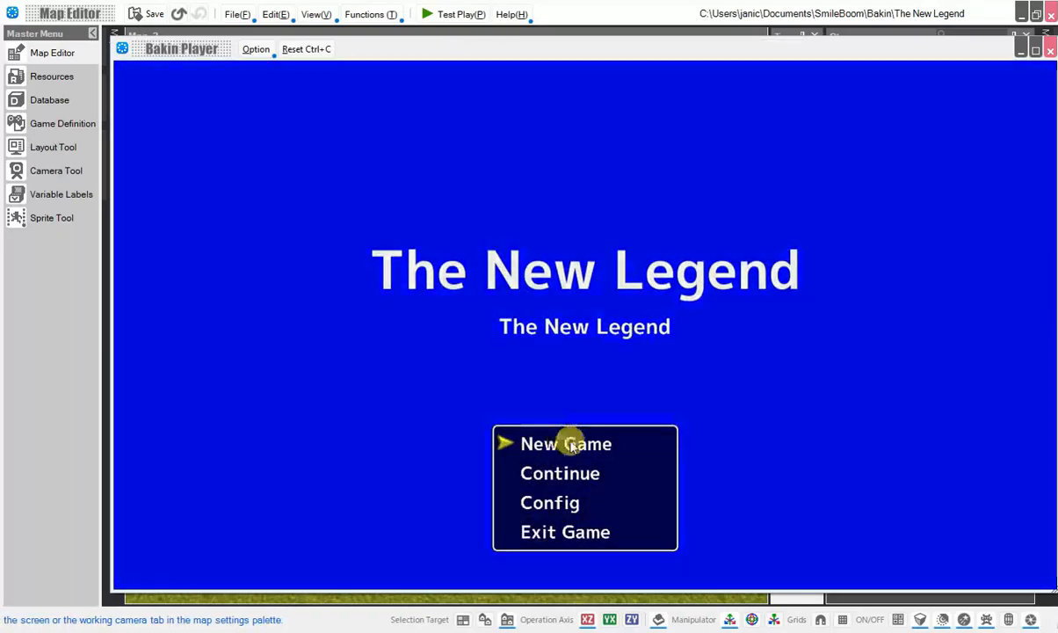
left_click(563, 442)
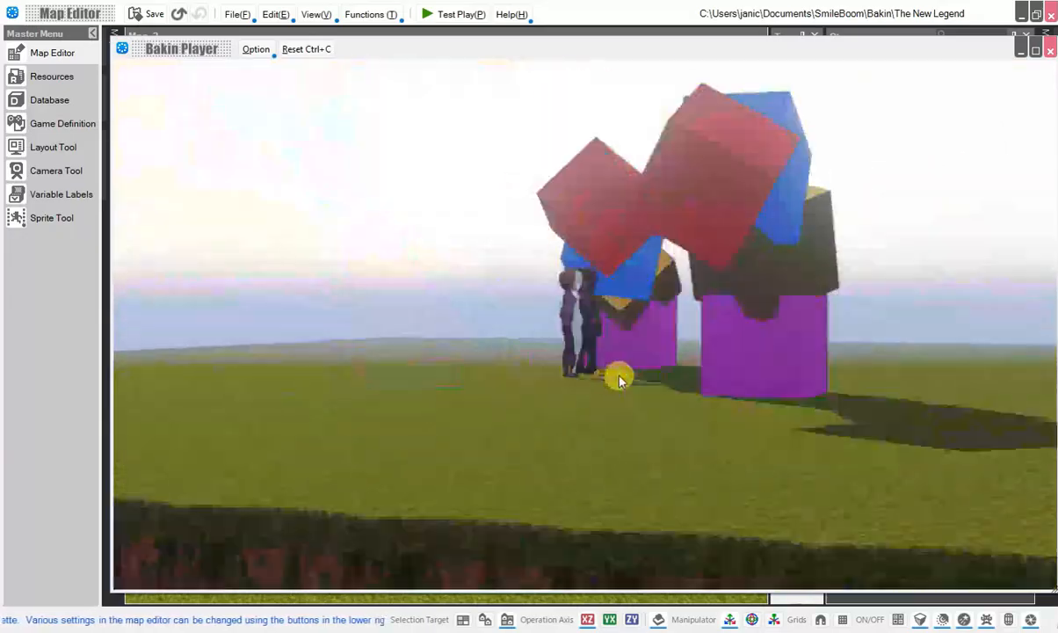
right_click_drag(618, 375, 893, 385)
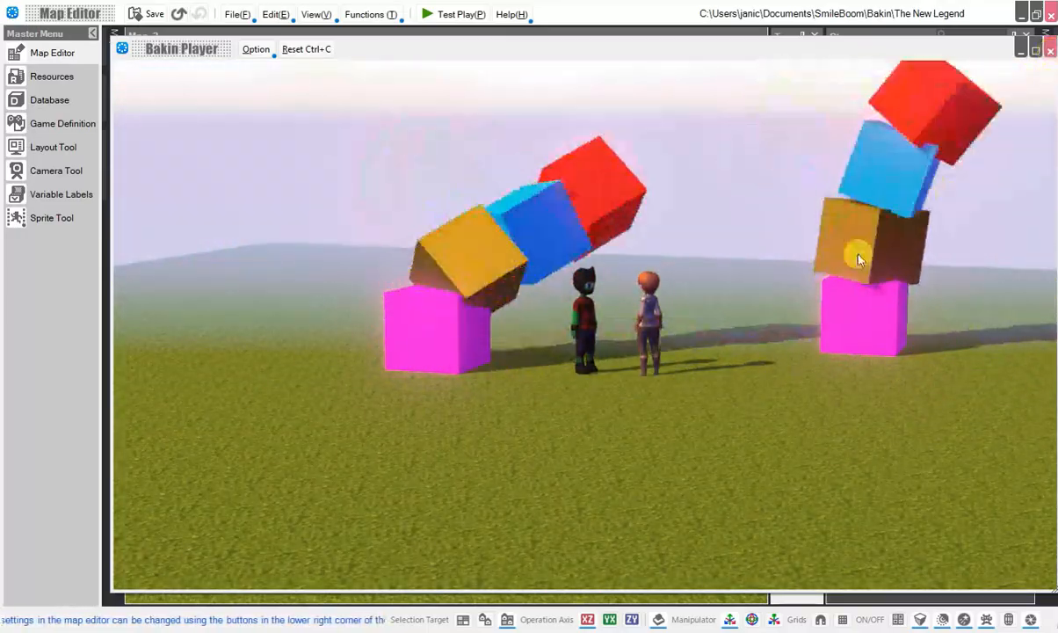
left_click(1050, 50)
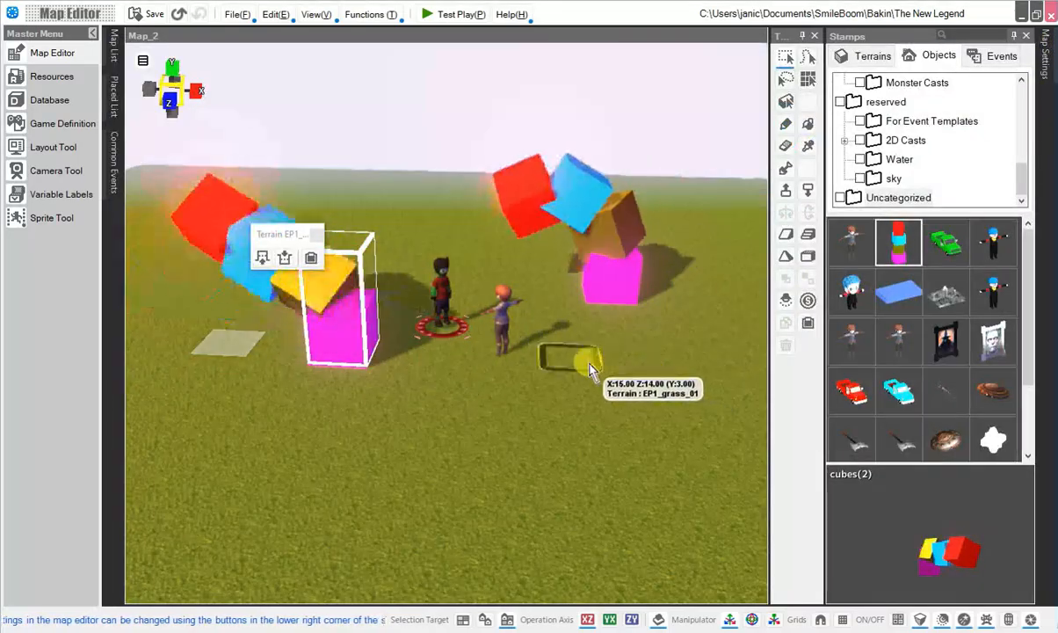
right_click_drag(570, 369, 639, 373)
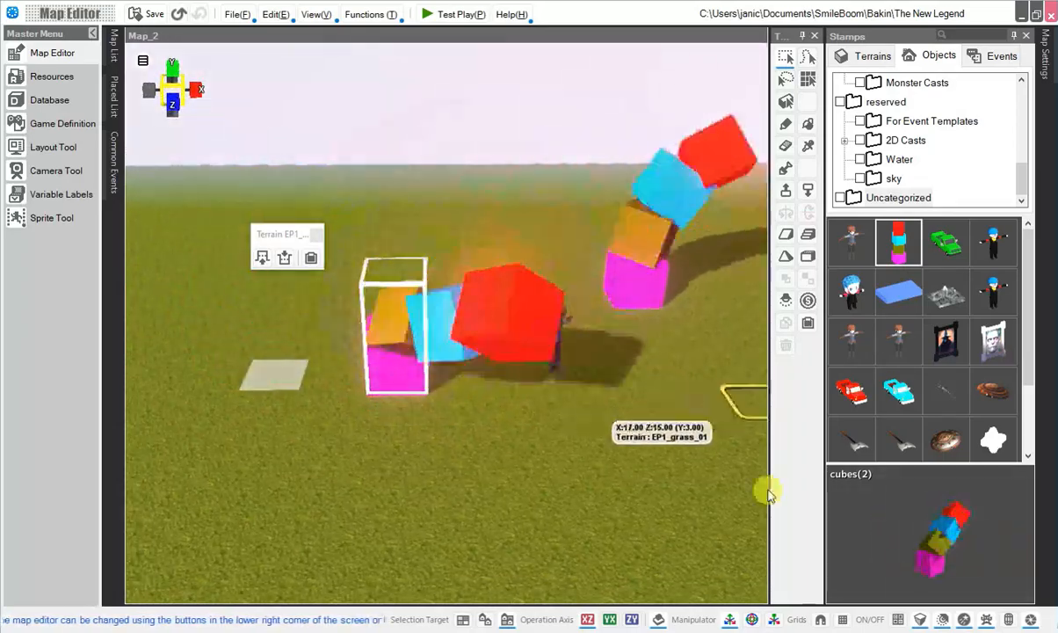